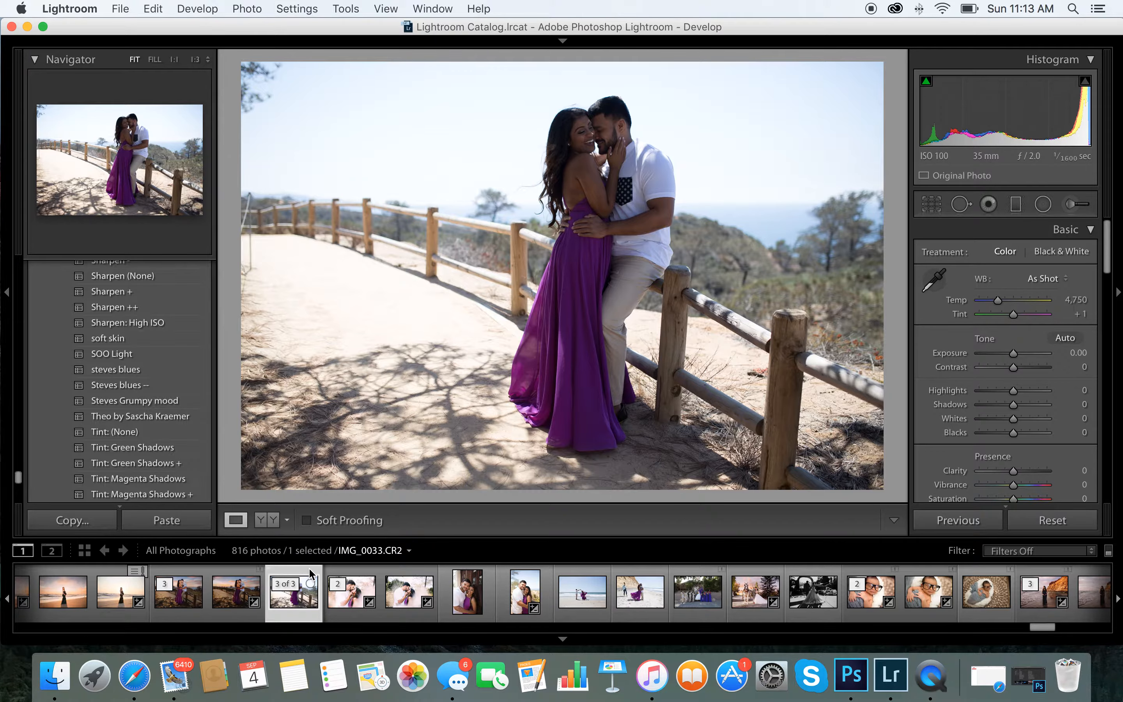
On the raw IMG_0033.CR2, set Shadows to +51, Highlights to −100, Whites to −10 and Blacks to −7, and compare before and after
click(175, 575)
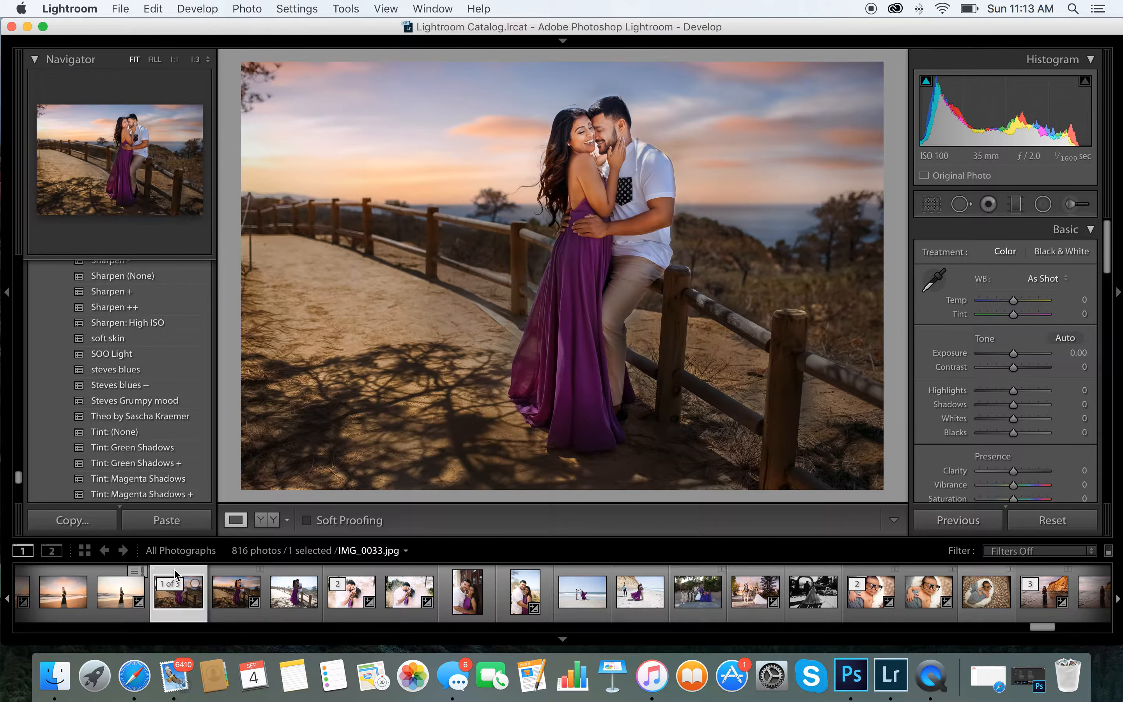
click(308, 571)
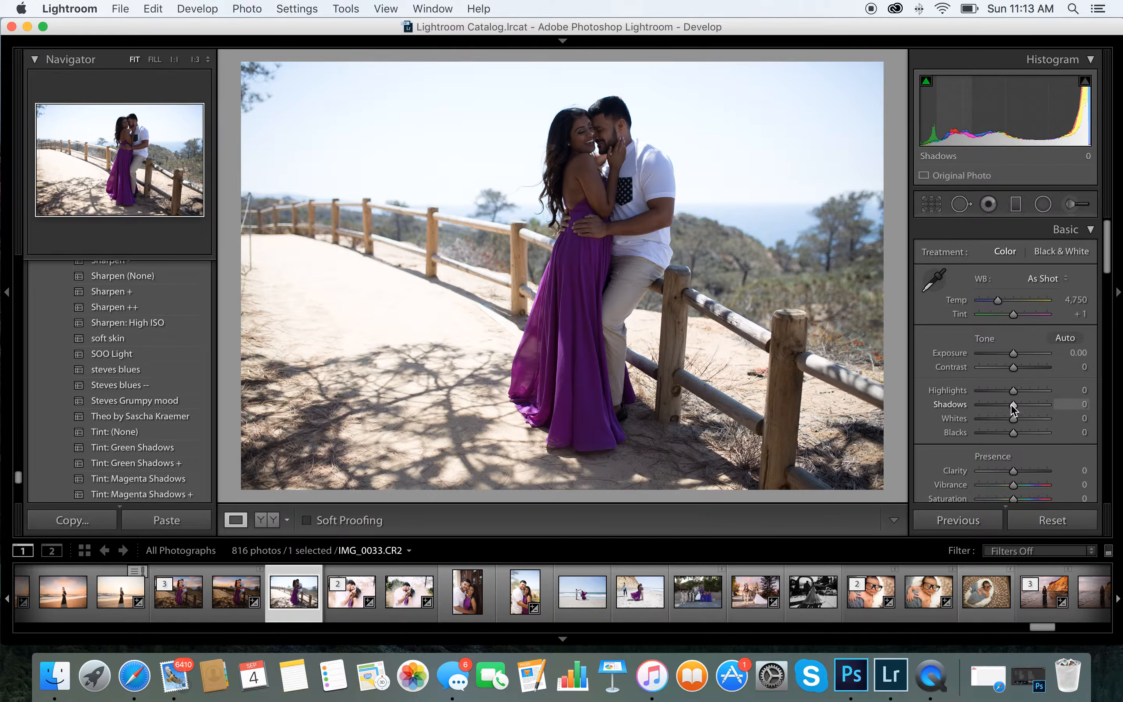
drag(1014, 404, 1028, 404)
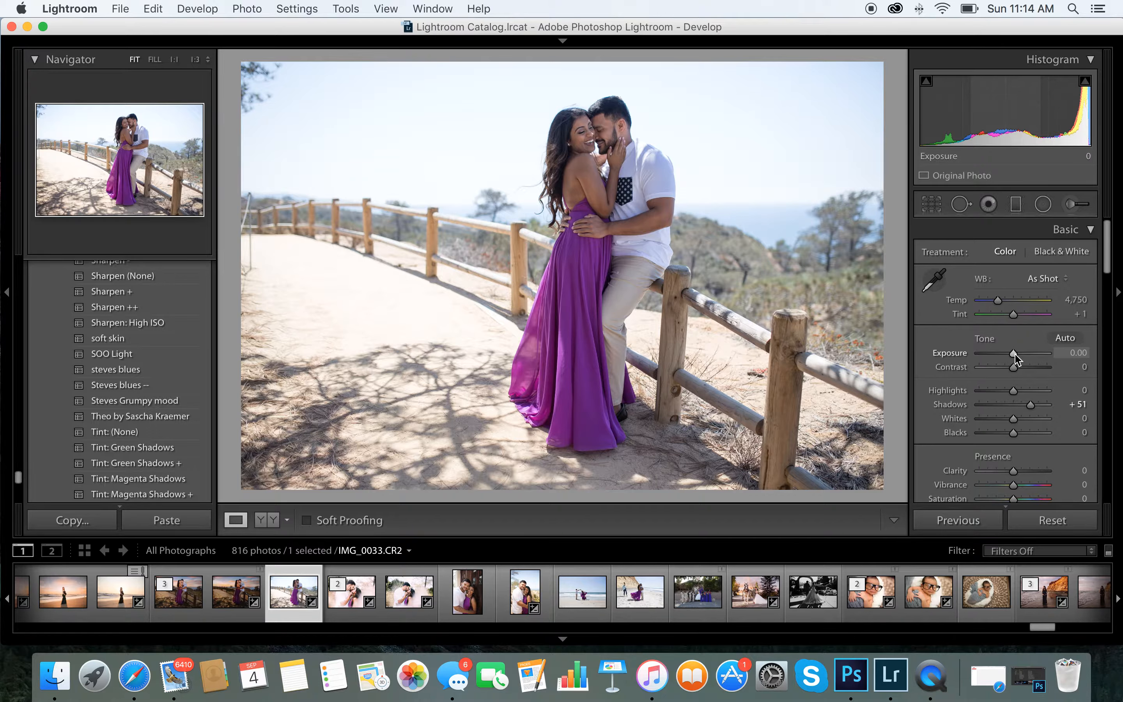
scroll(1015, 372, down, 1)
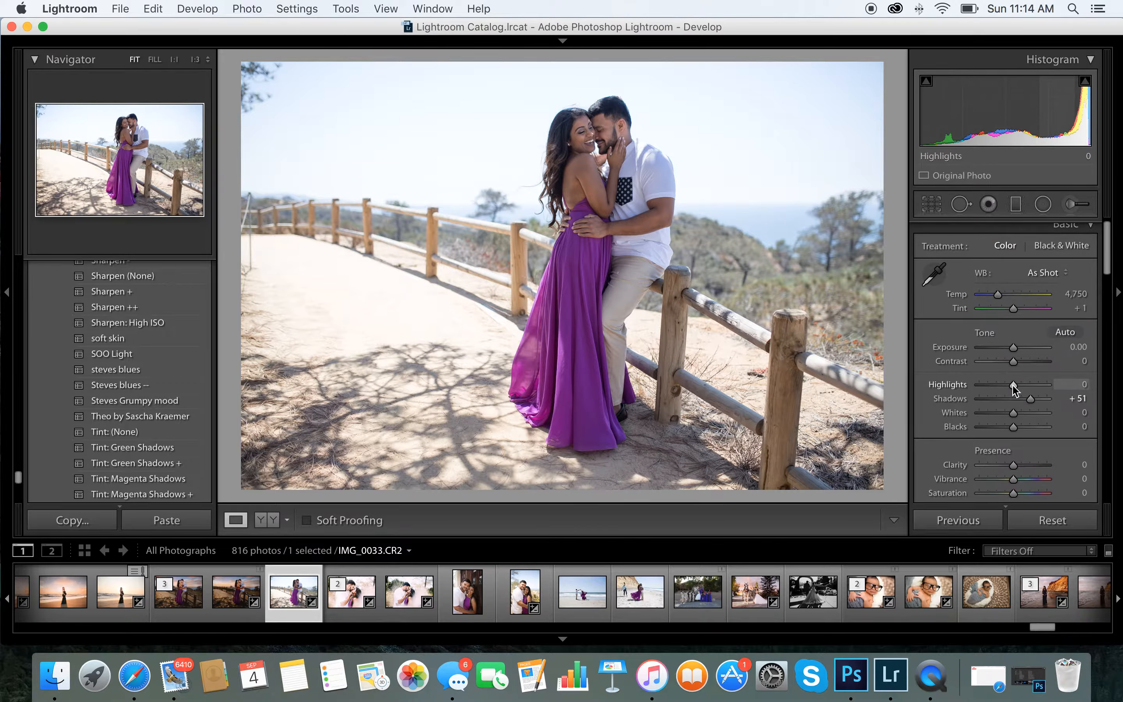
scroll(1013, 386, down, 1)
drag(1013, 386, 903, 383)
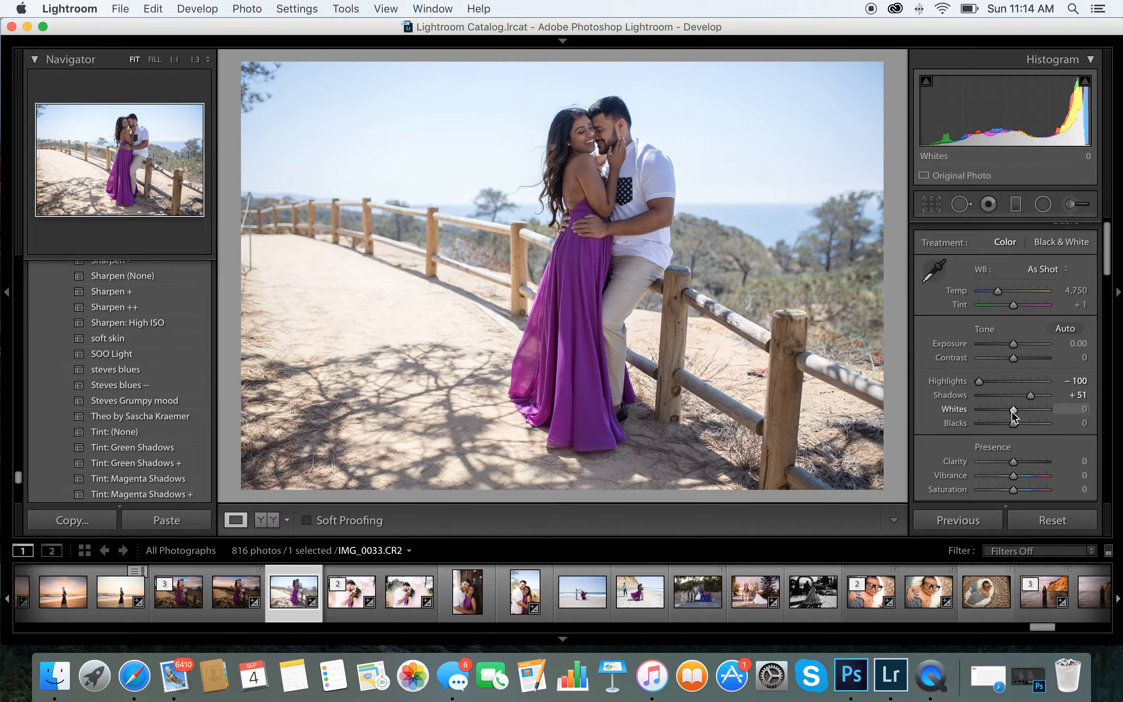
mouse_move(1014, 410)
mouse_down()
mouse_move(993, 409)
mouse_move(1010, 409)
mouse_move(1012, 426)
mouse_up()
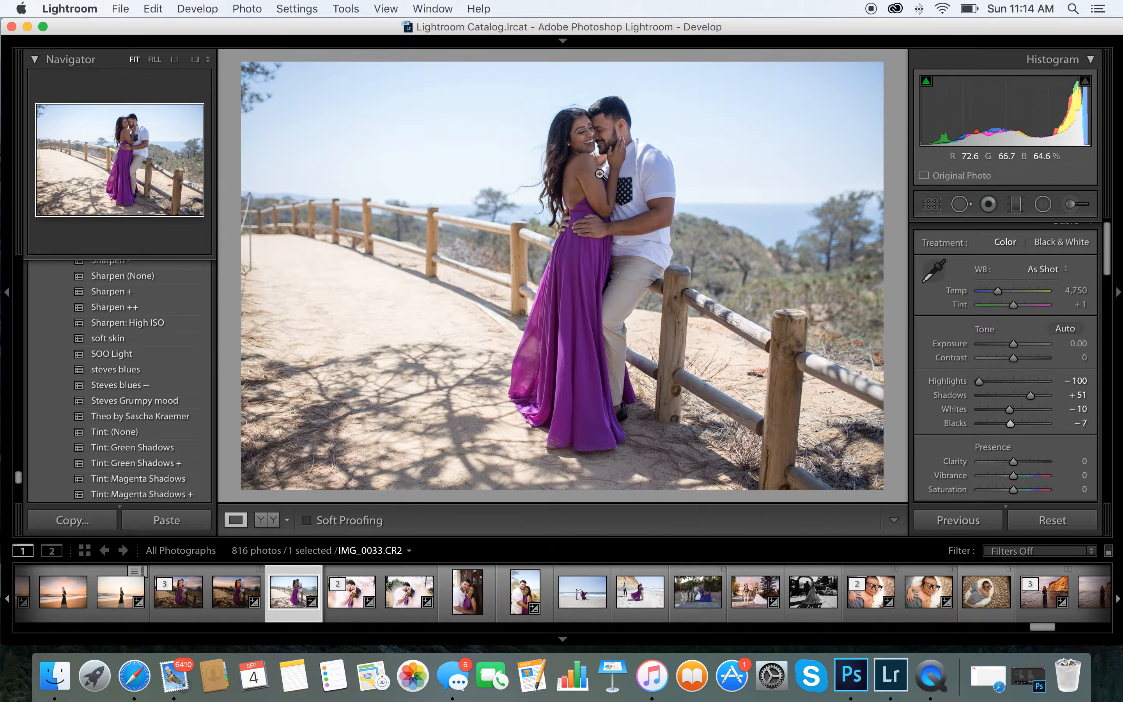
click(262, 520)
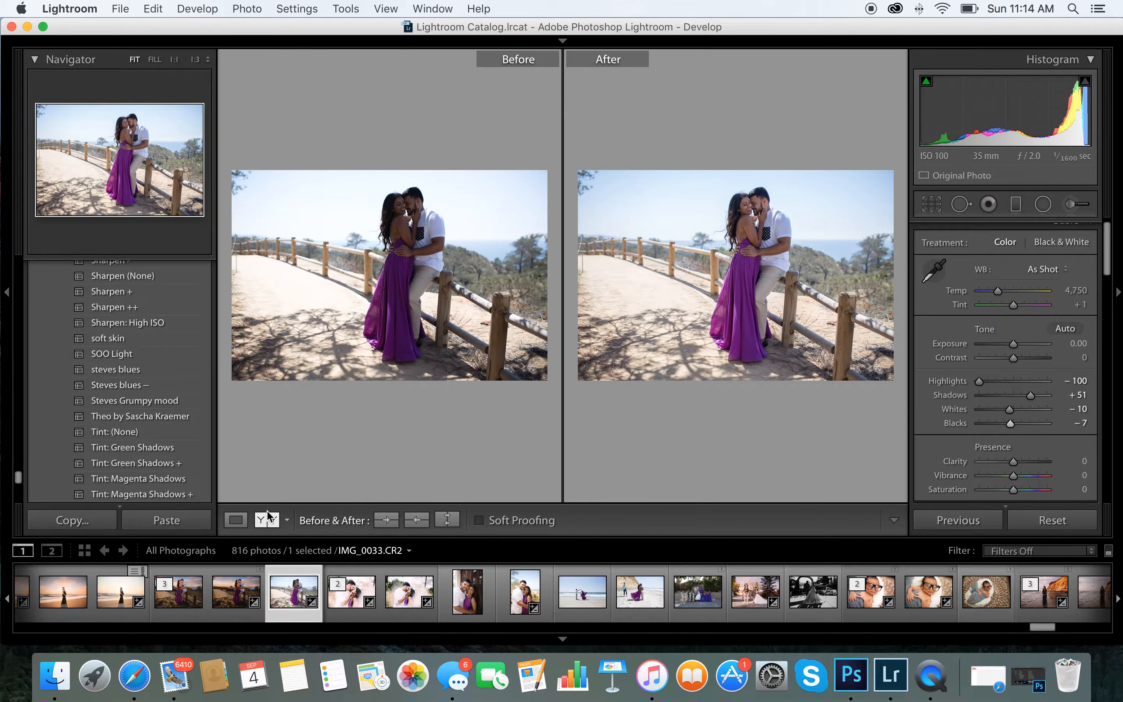
click(236, 520)
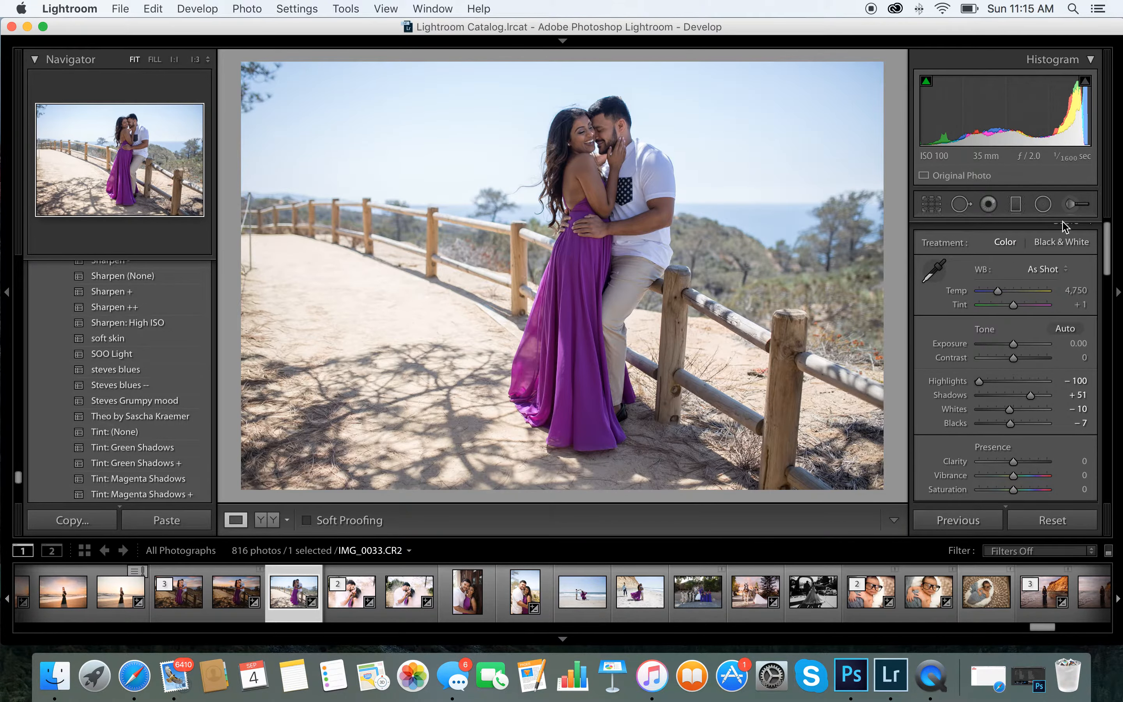
Brighten the couple's faces and arms with the Adjustment Brush at Exposure 0.28, and set the mask's Shadows to 10
click(1072, 204)
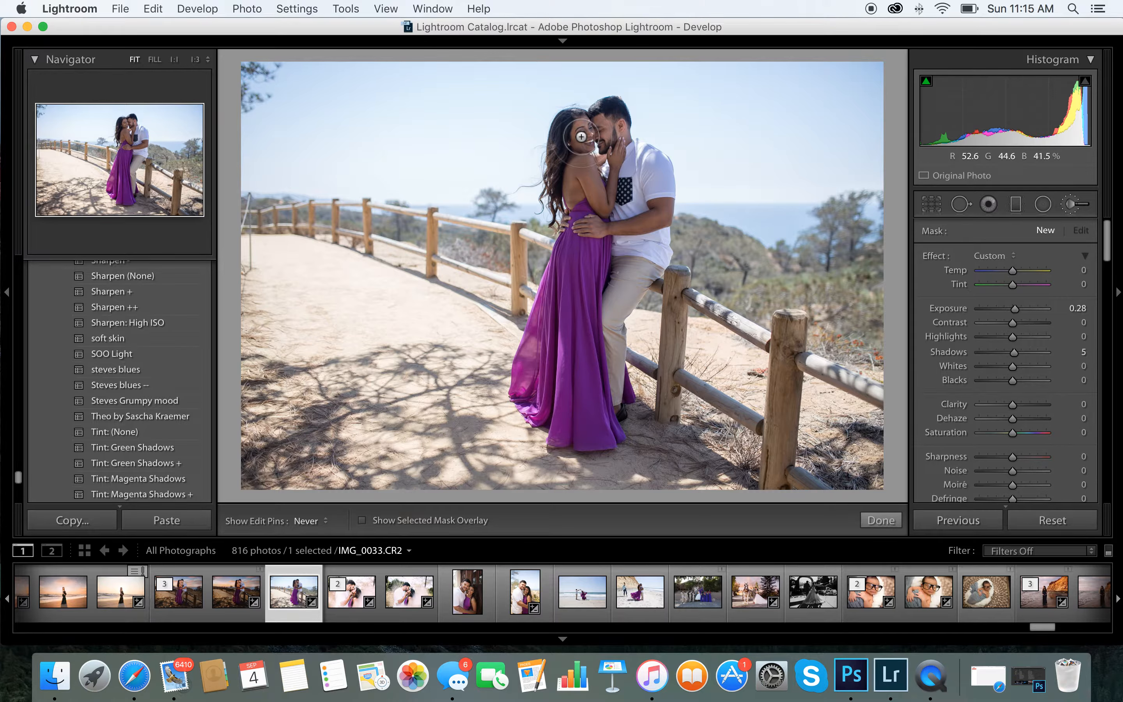
drag(581, 136, 611, 129)
mouse_move(575, 173)
mouse_down()
mouse_move(573, 198)
mouse_move(580, 170)
mouse_move(603, 202)
mouse_move(616, 168)
mouse_up()
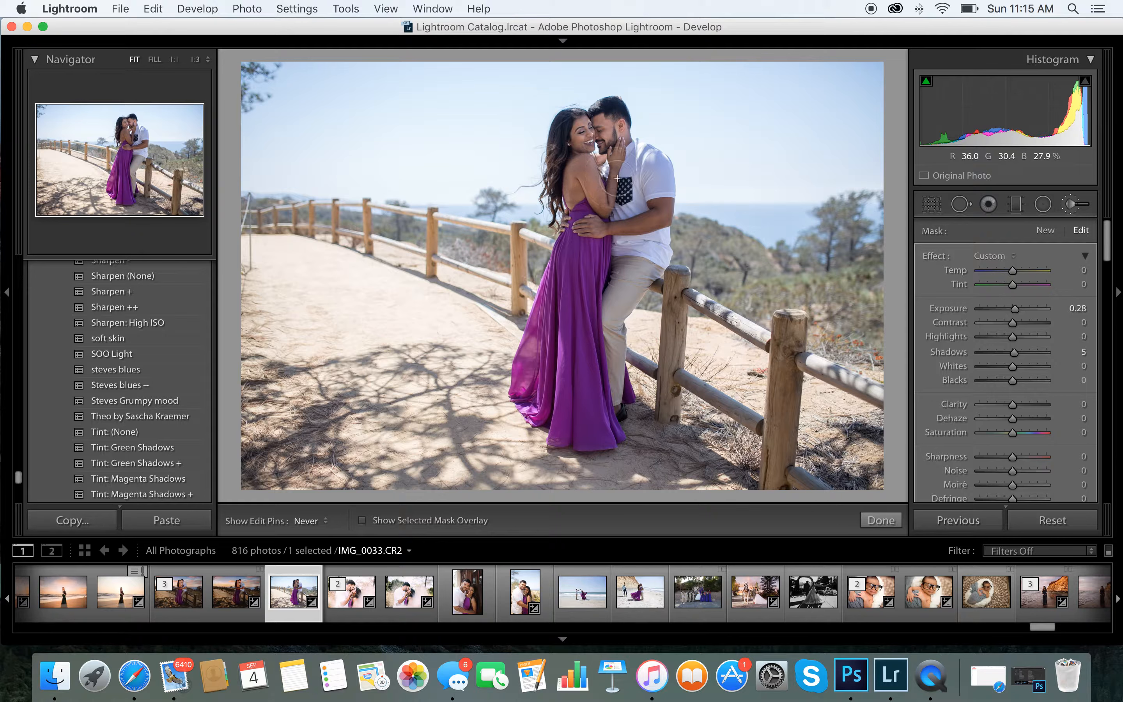
mouse_move(590, 227)
mouse_down()
mouse_move(641, 226)
mouse_move(660, 209)
mouse_move(644, 158)
mouse_move(622, 207)
mouse_move(602, 200)
mouse_move(613, 165)
mouse_up()
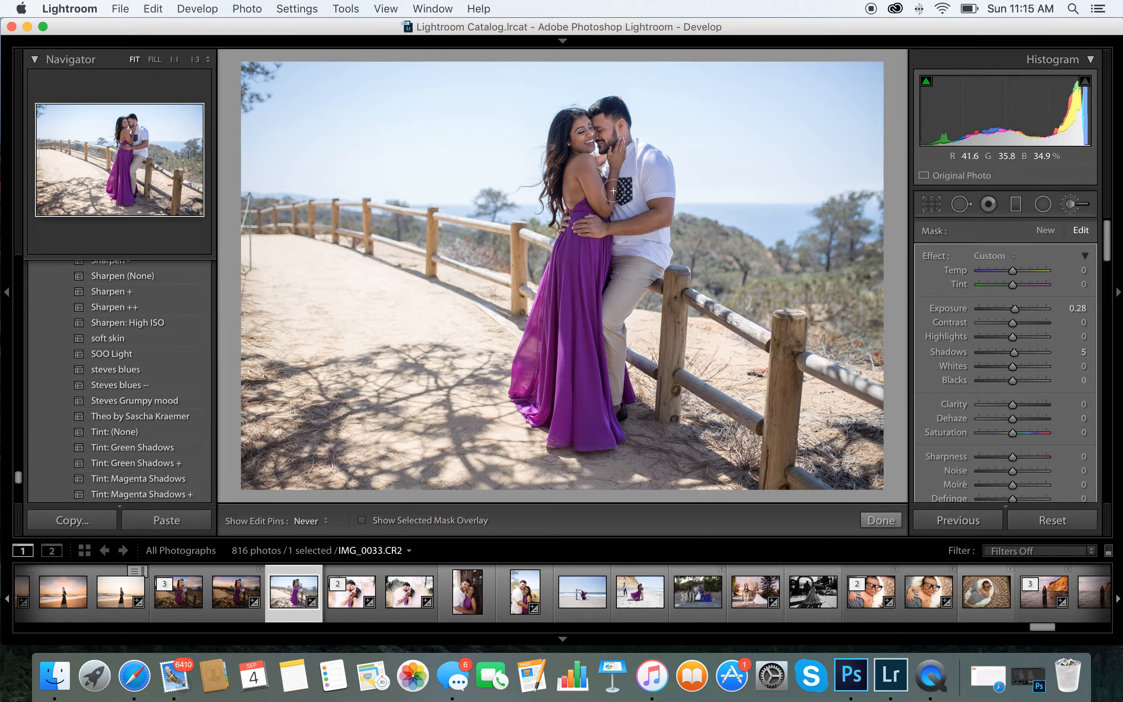
drag(1016, 355, 1018, 357)
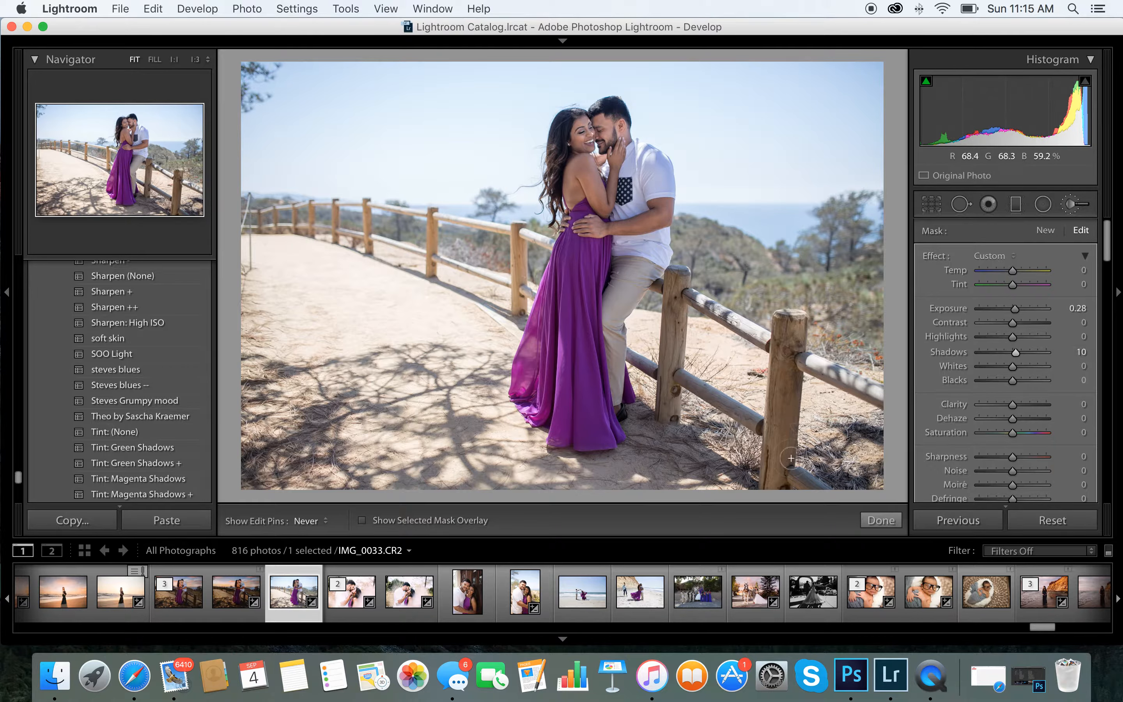
click(880, 521)
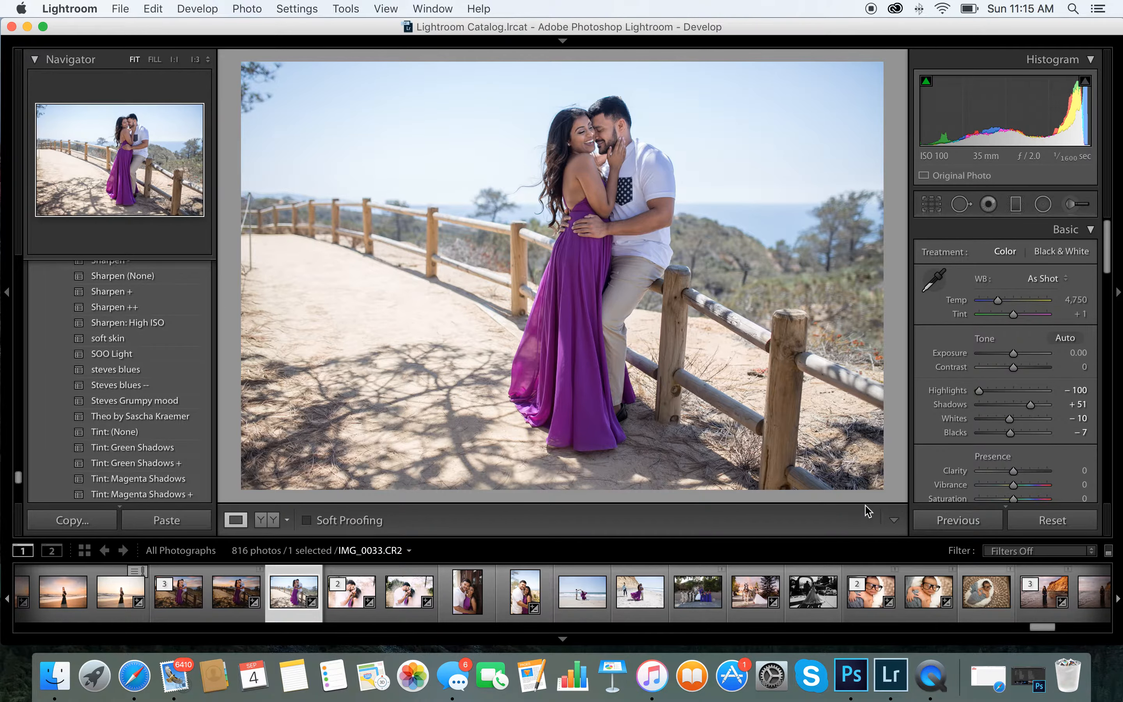
Inspect the couple at 1:1 and set the sharpening Amount to 95 and Radius to 1.3
key(z)
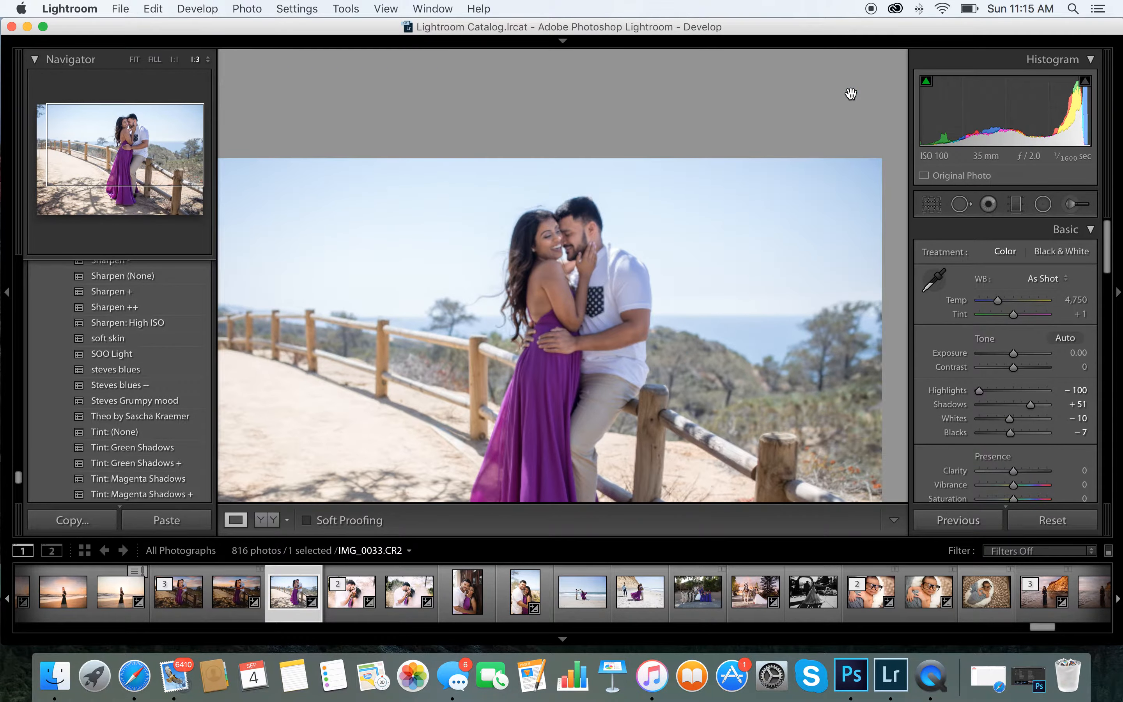
scroll(654, 260, down, 3)
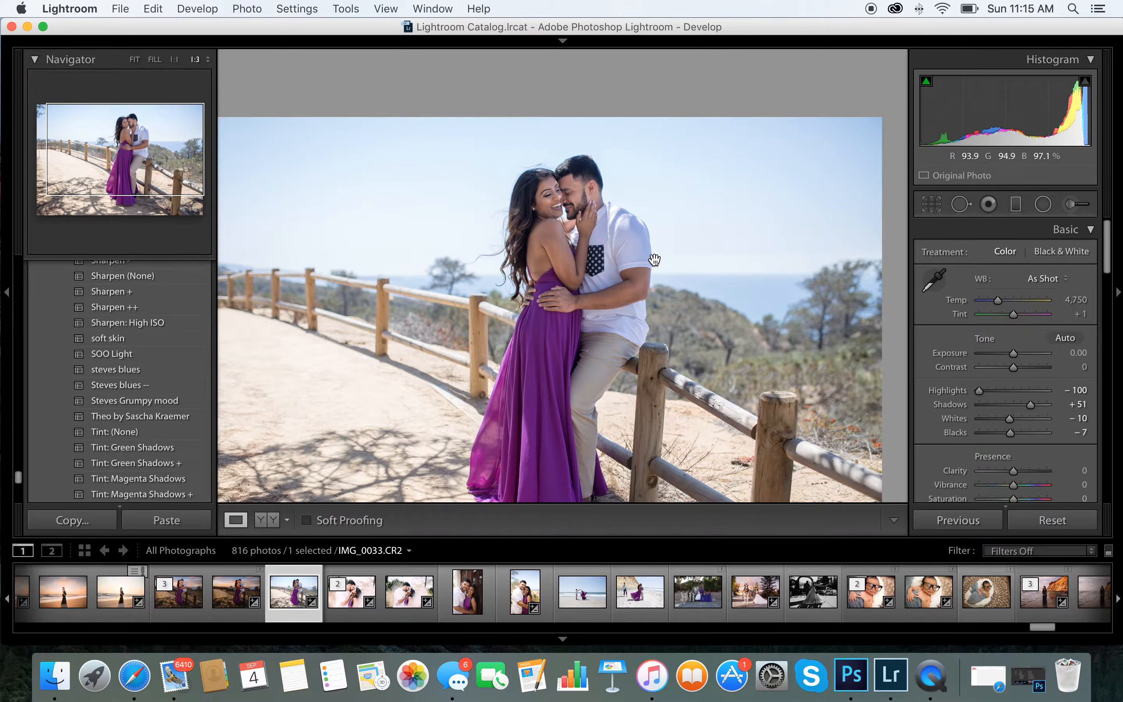
key(super+equal)
scroll(654, 260, up, 7)
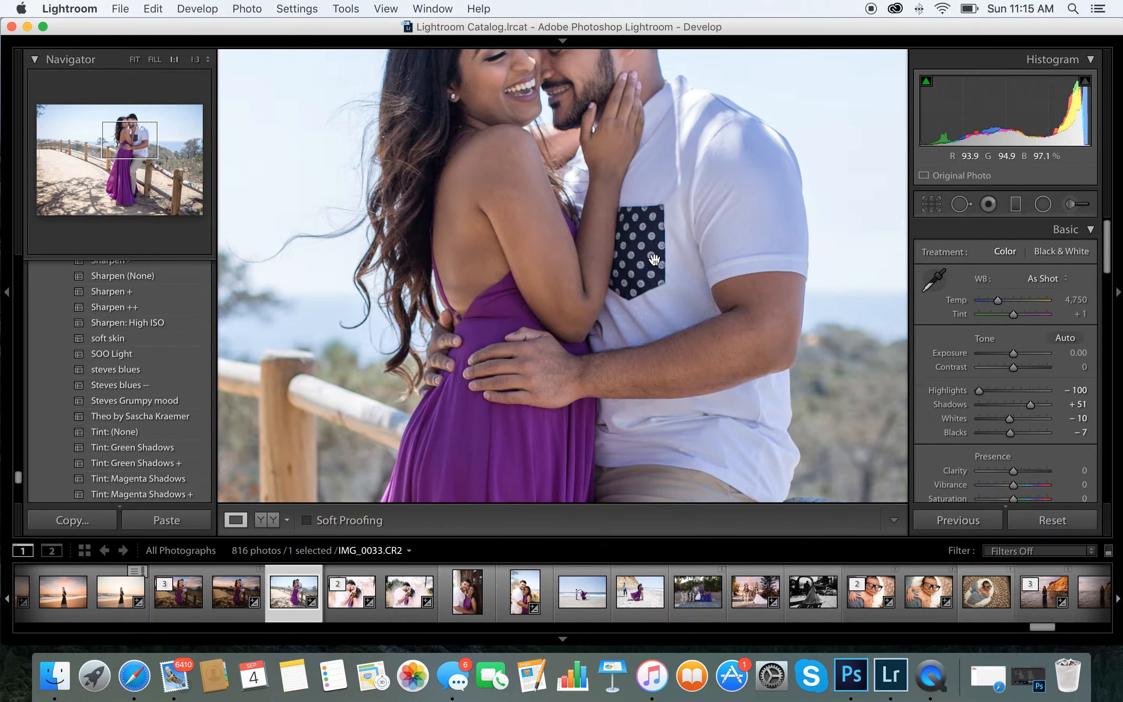
scroll(654, 260, up, 2)
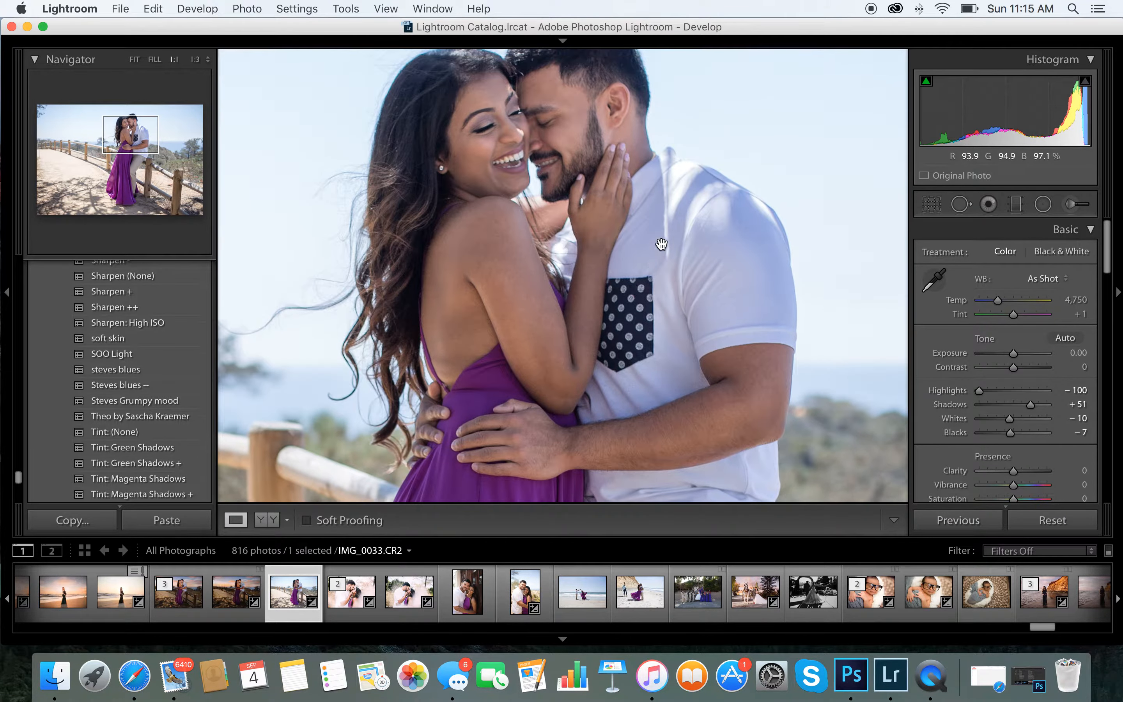
scroll(1015, 431, down, 10)
scroll(1015, 432, down, 10)
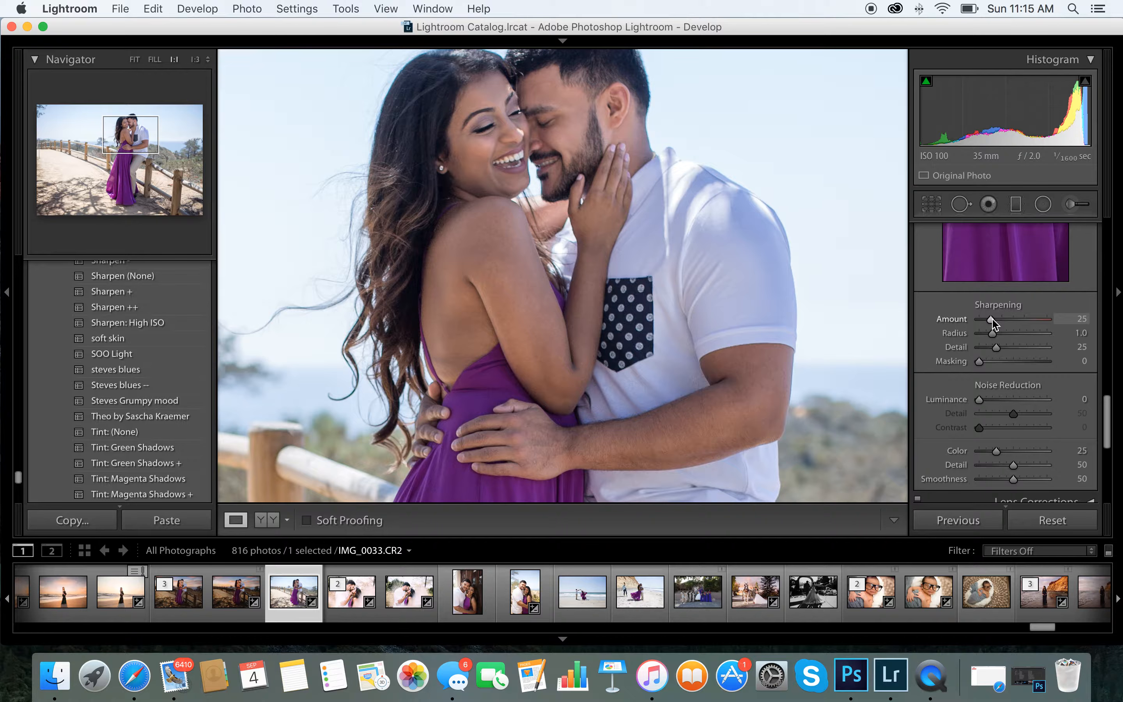
click(1025, 319)
drag(1025, 322, 1005, 333)
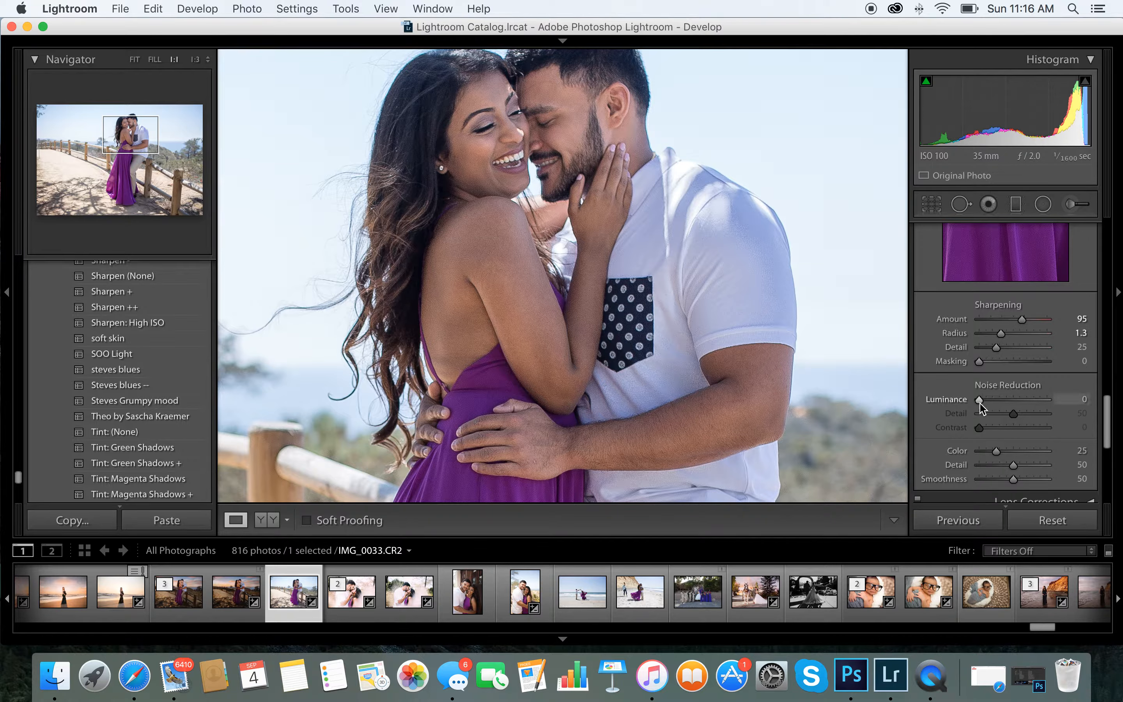
Set noise reduction Luminance to 38 and Color to 80 while checking the couple's skin, and return to the full photo
drag(979, 401, 1008, 409)
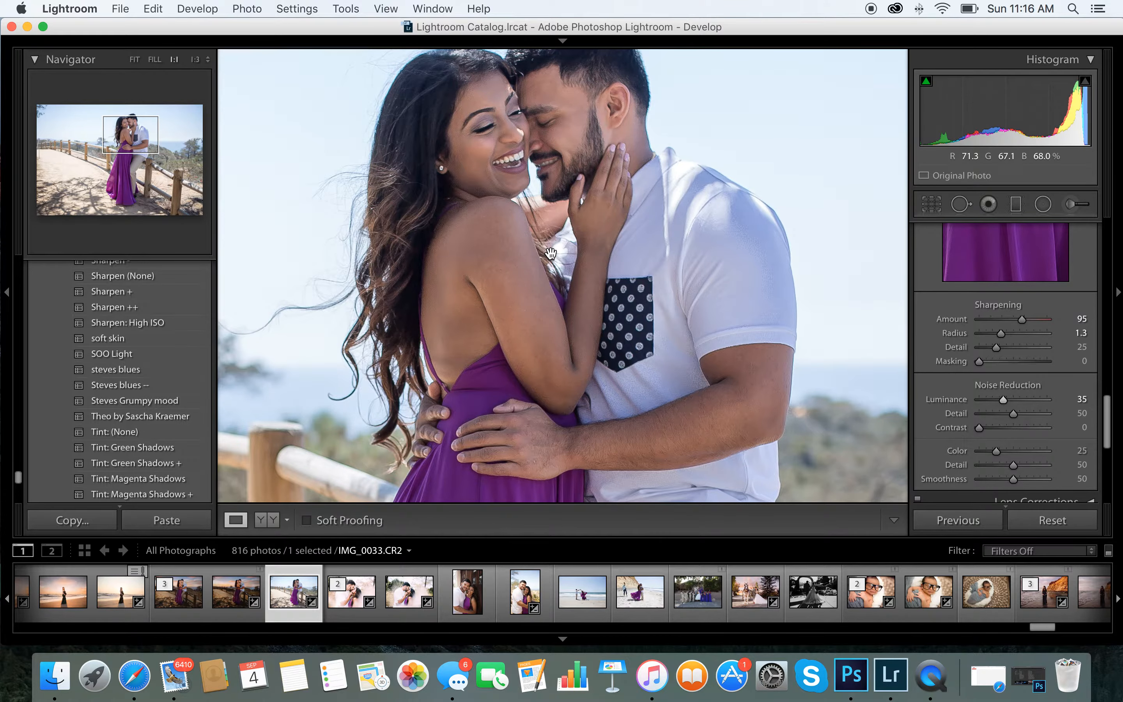
scroll(564, 234, up, 3)
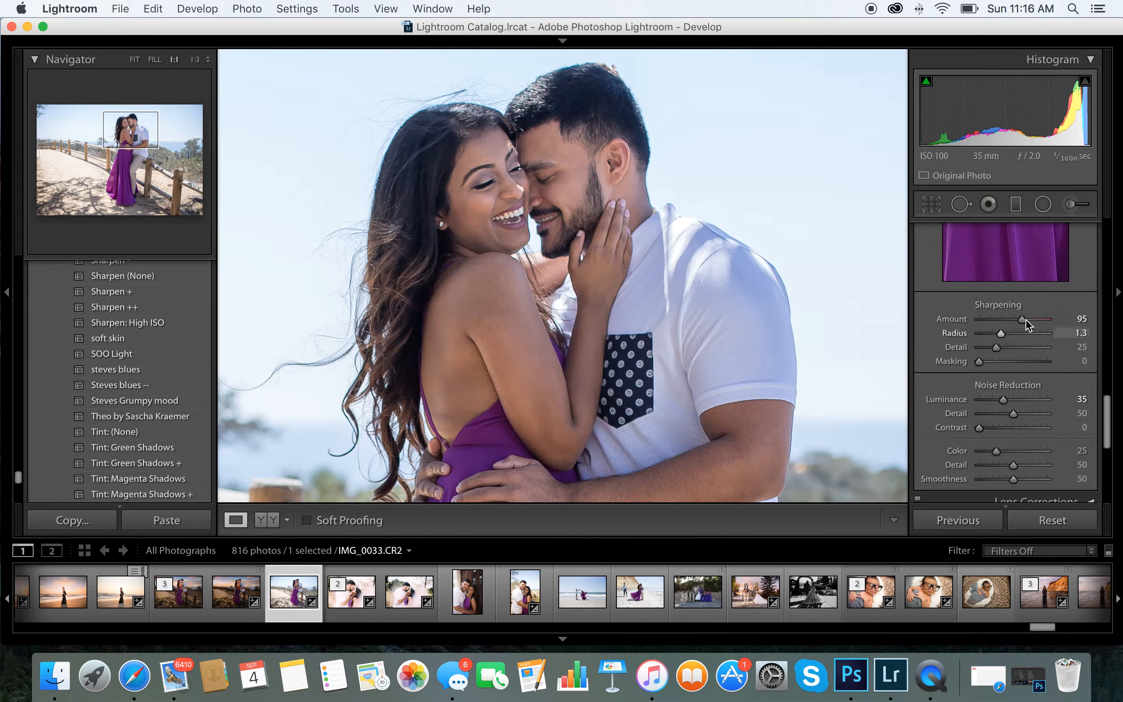
drag(1004, 403, 1007, 404)
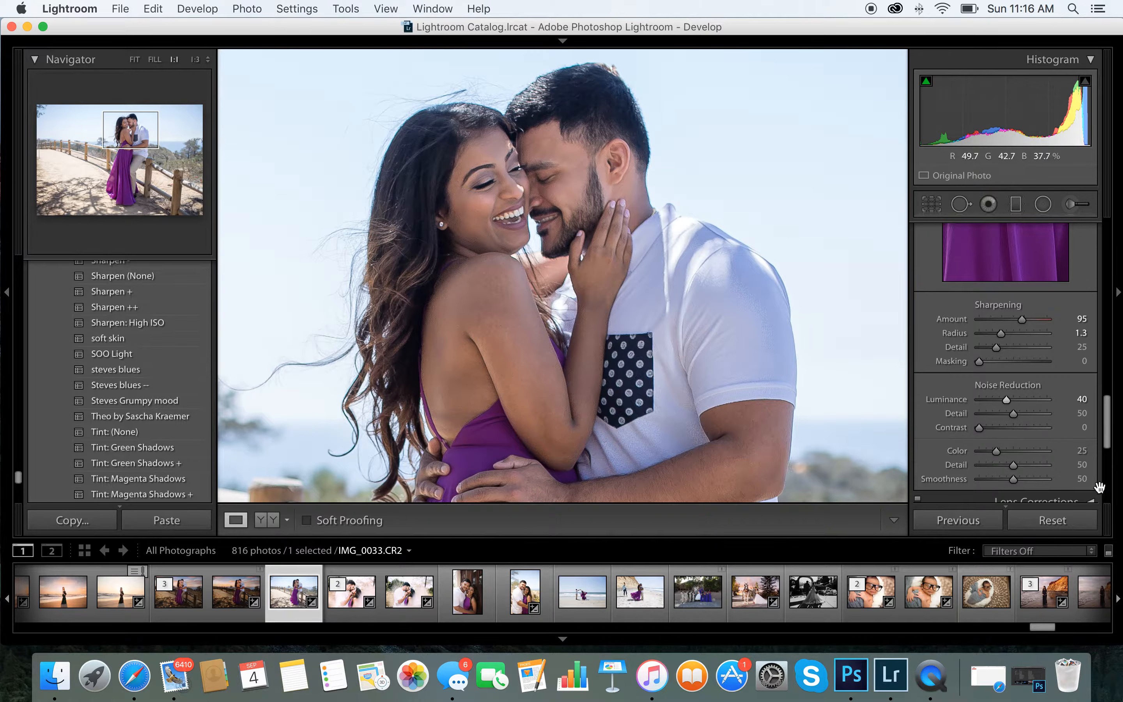
drag(998, 454, 1034, 454)
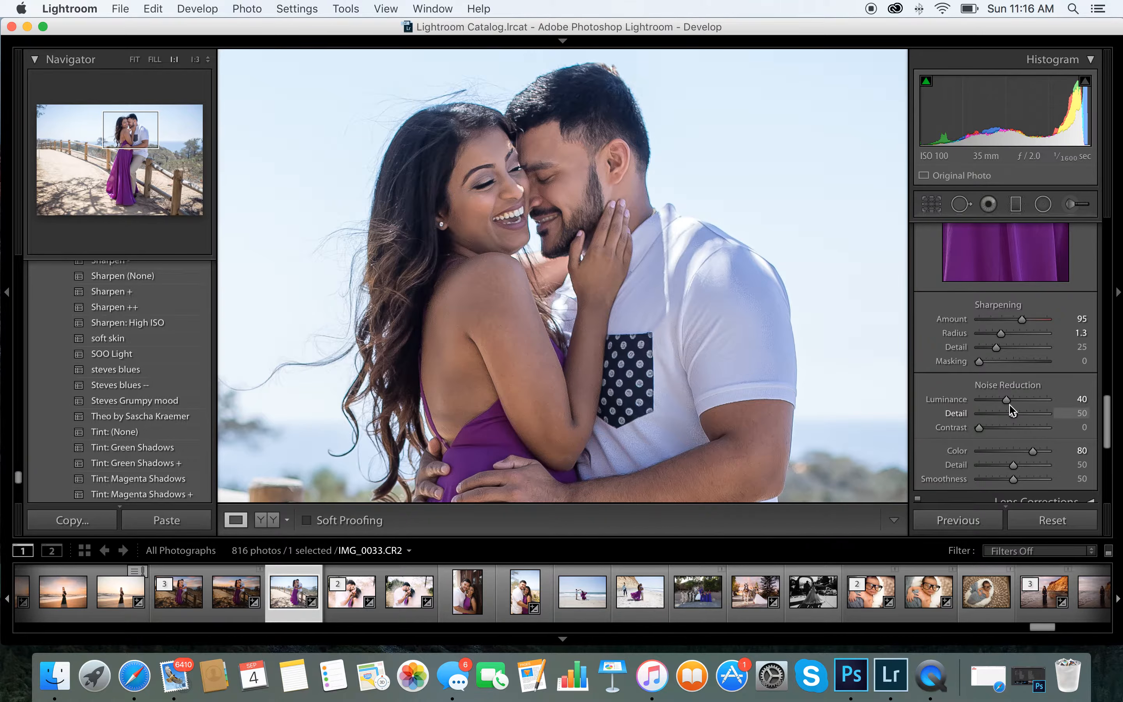
drag(1006, 400, 1033, 402)
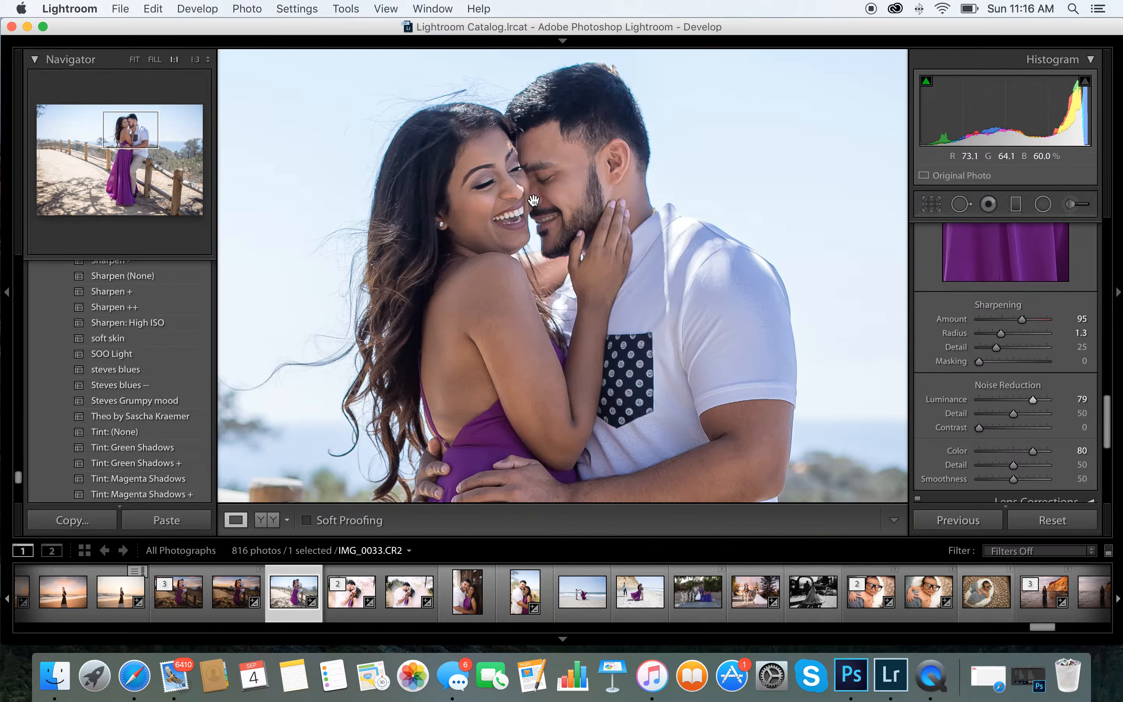
drag(1021, 401, 1014, 403)
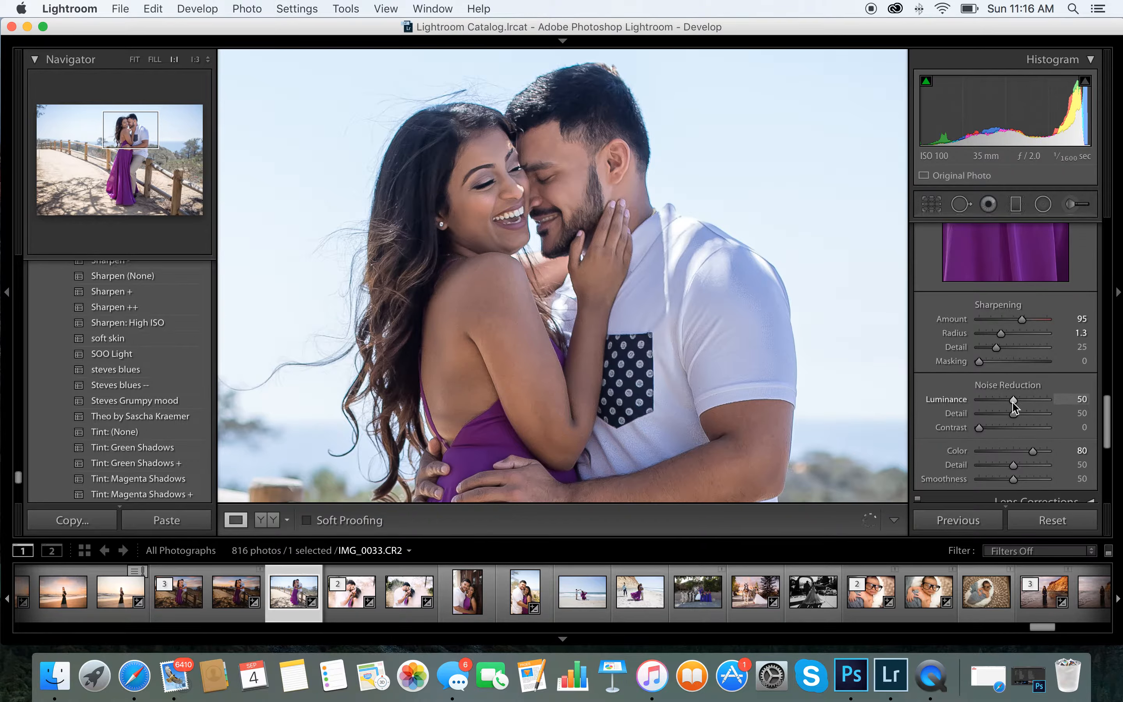
drag(1014, 402, 1004, 403)
key(z)
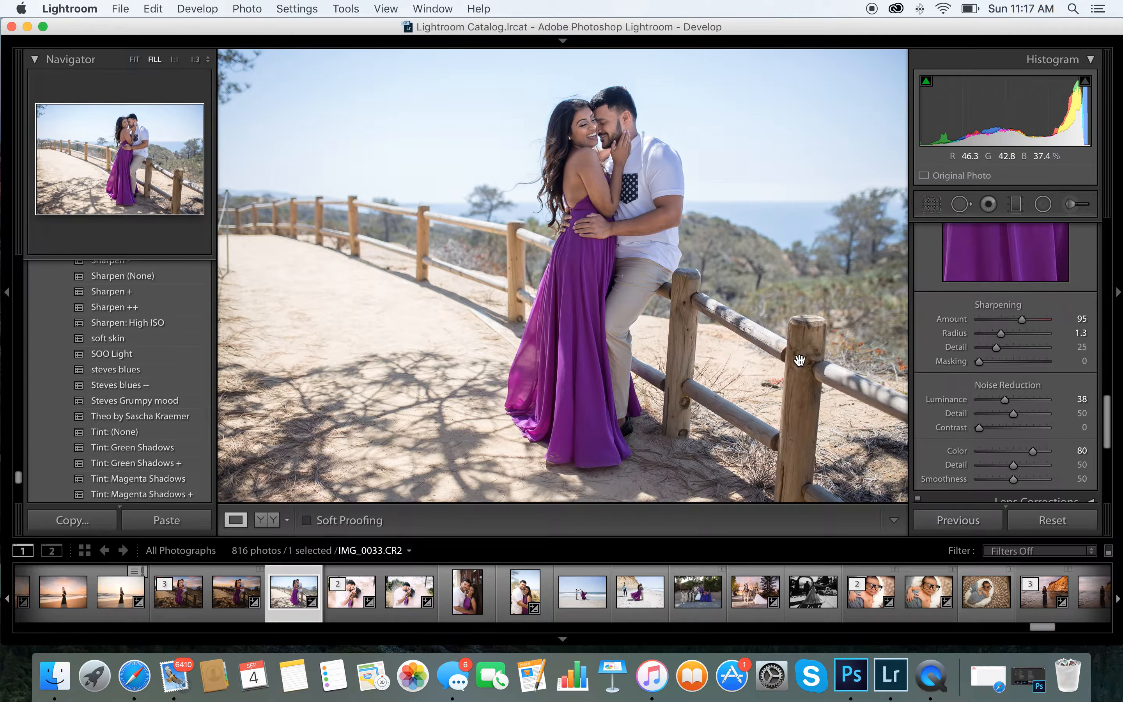
Open the adjusted photo in Photoshop and place sunset 3.jpg from the desktop over it as a new layer
key(super+e)
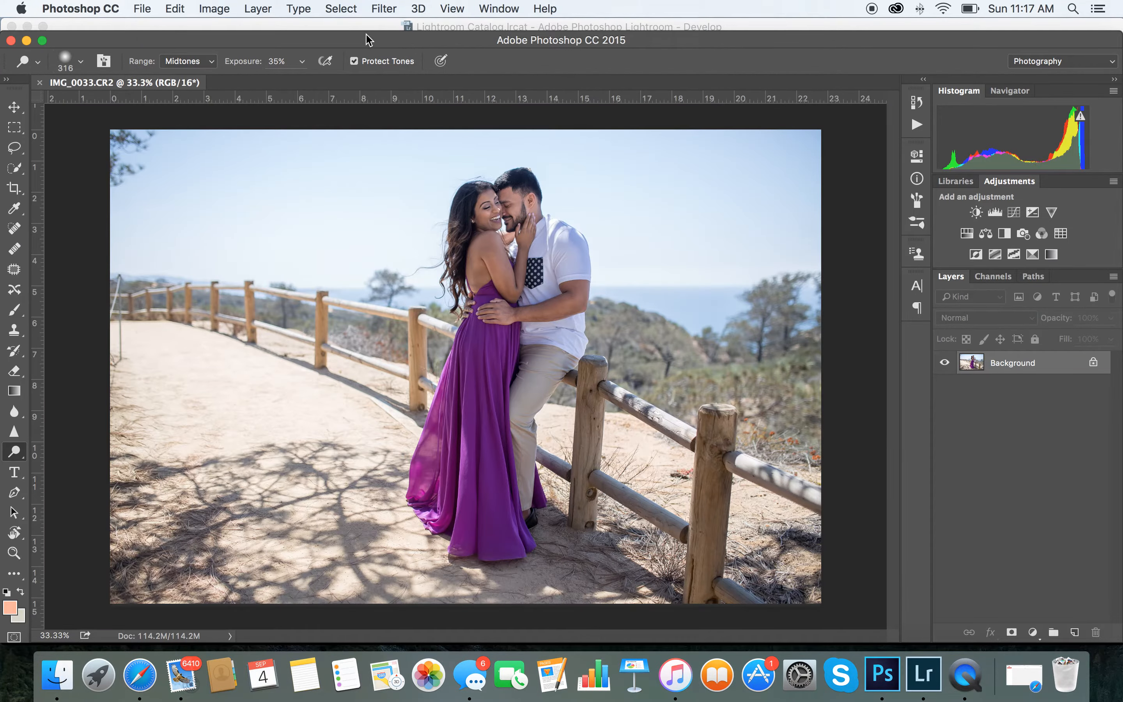
drag(366, 35, 367, 21)
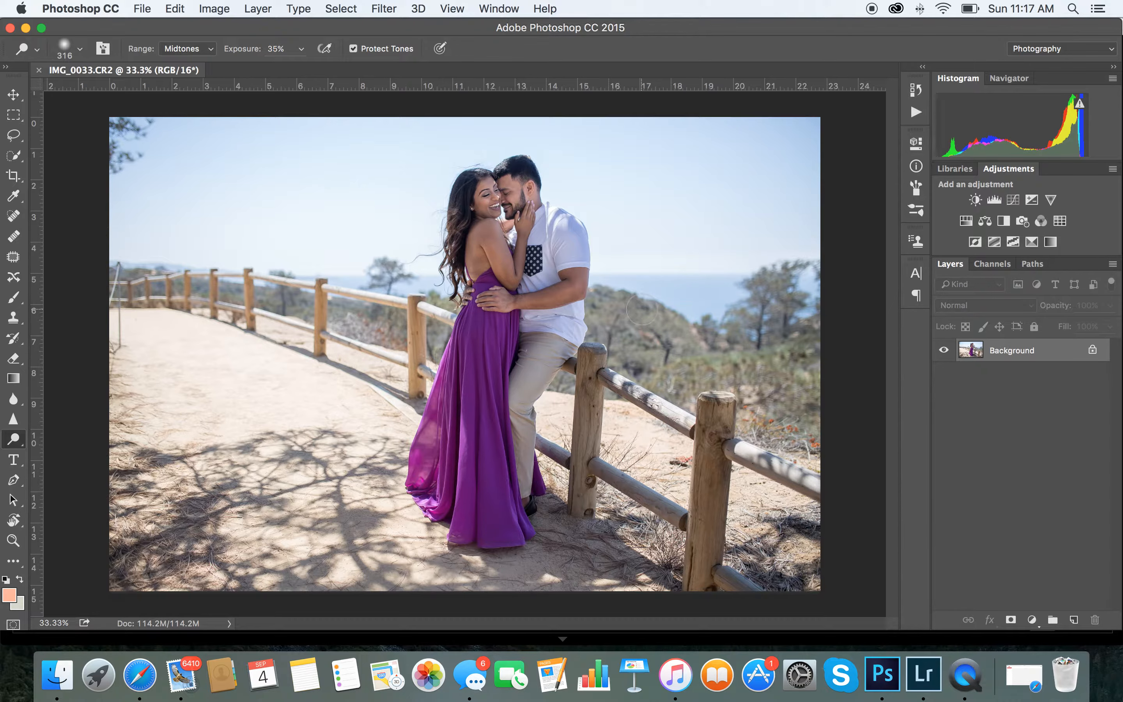
drag(681, 29, 727, 9)
click(28, 27)
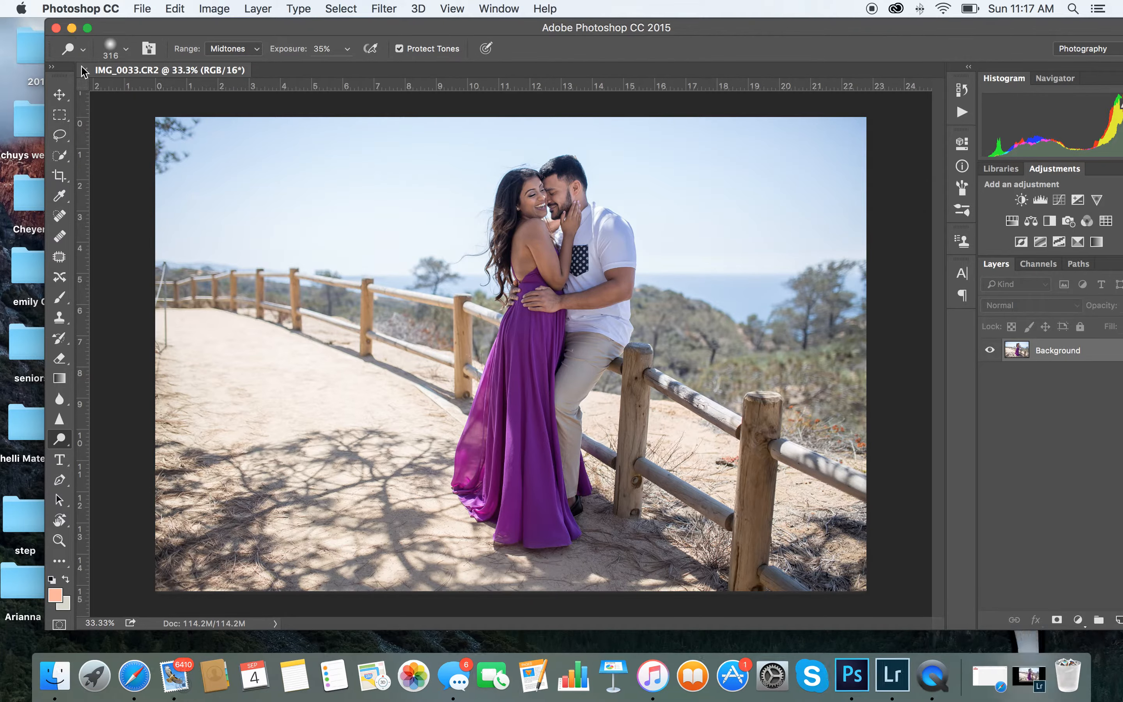
drag(120, 29, 255, 30)
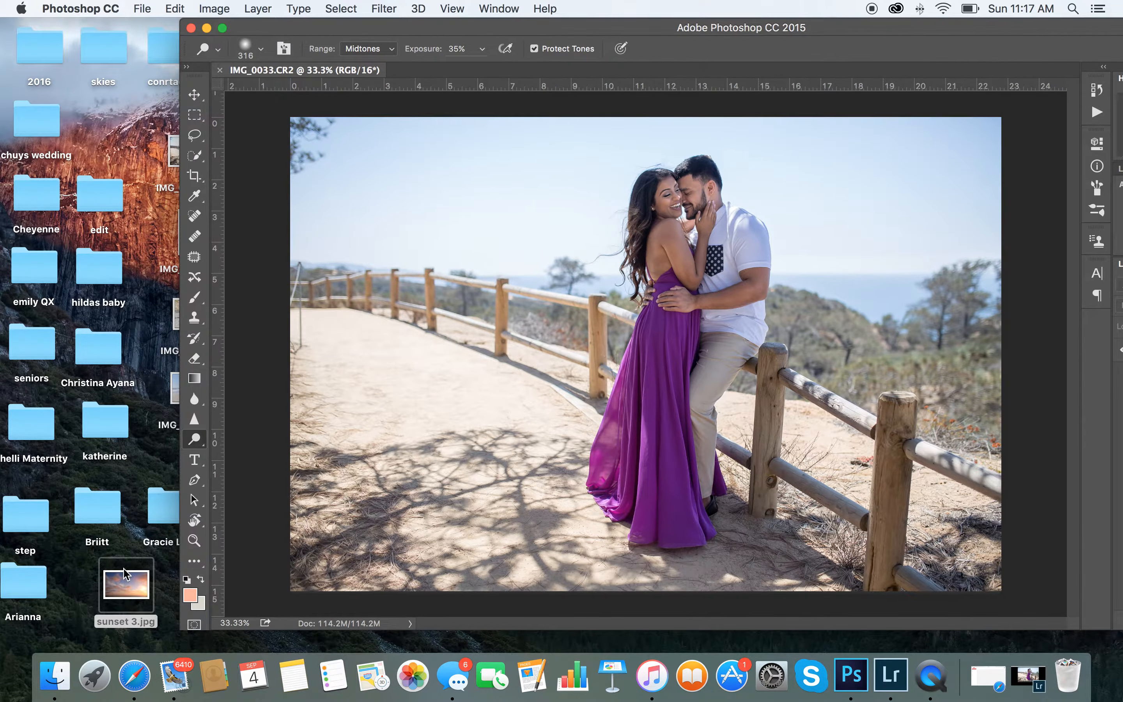
drag(127, 582, 316, 395)
drag(650, 32, 461, 31)
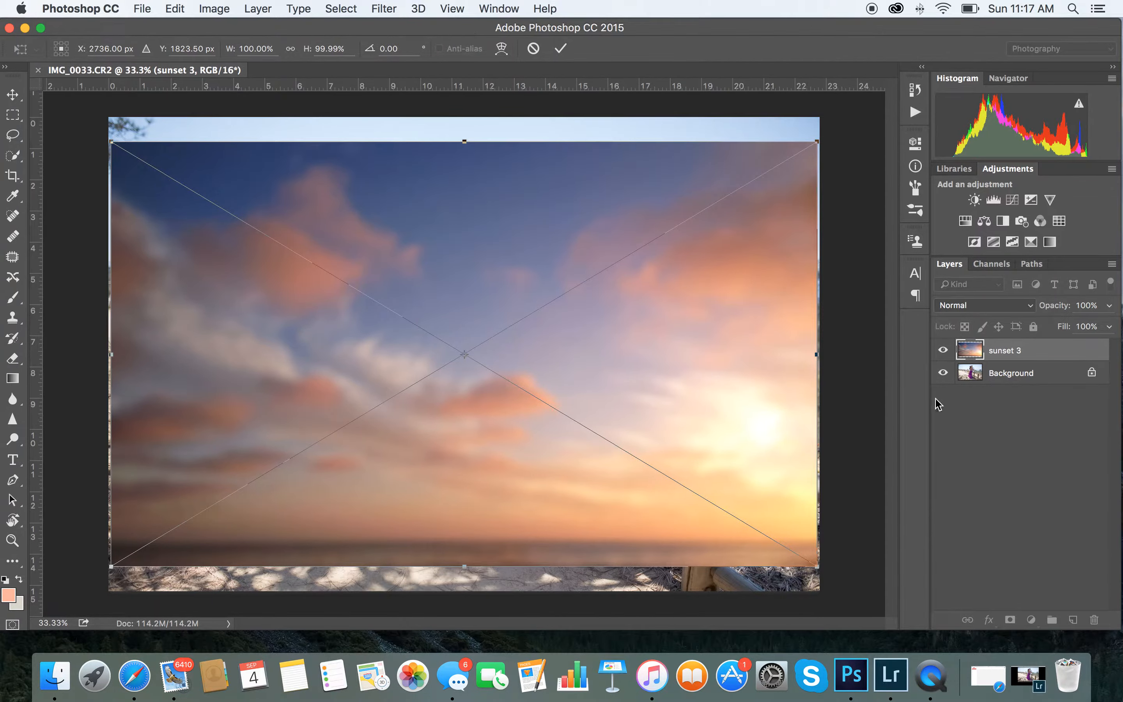
Mirror the placed sunset image horizontally, fit it across the upper part of the photo, and set its blend mode to Multiply
drag(817, 356, 178, 265)
drag(204, 541, 829, 304)
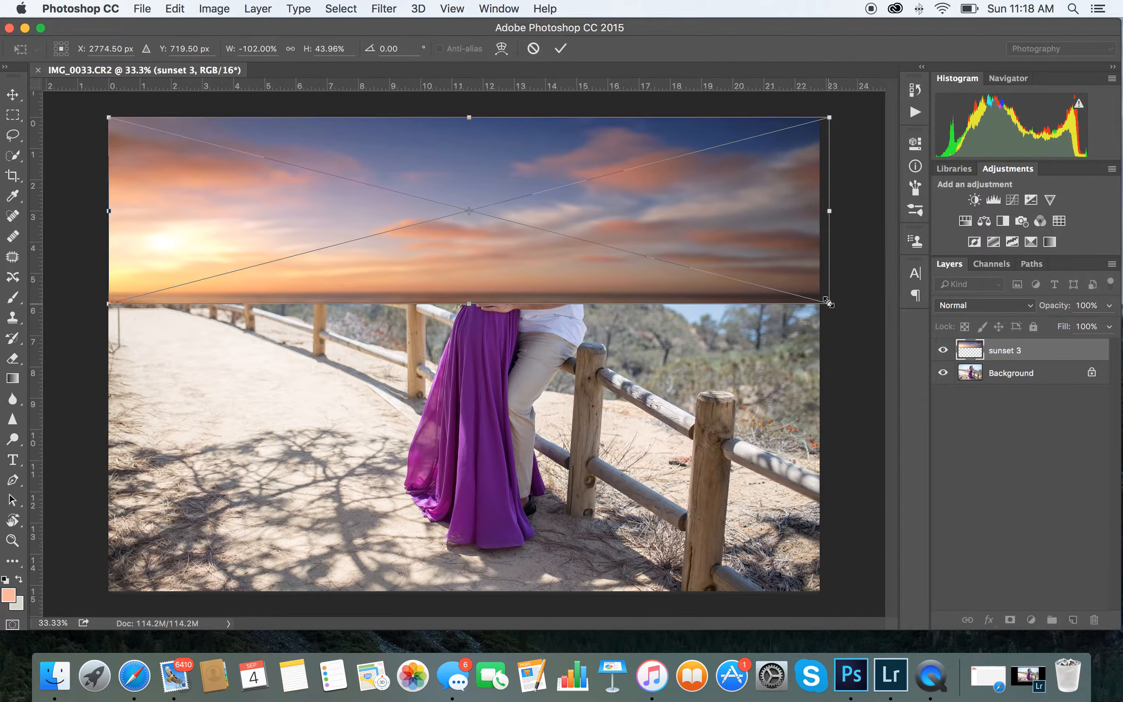
drag(103, 121, 48, 24)
click(975, 305)
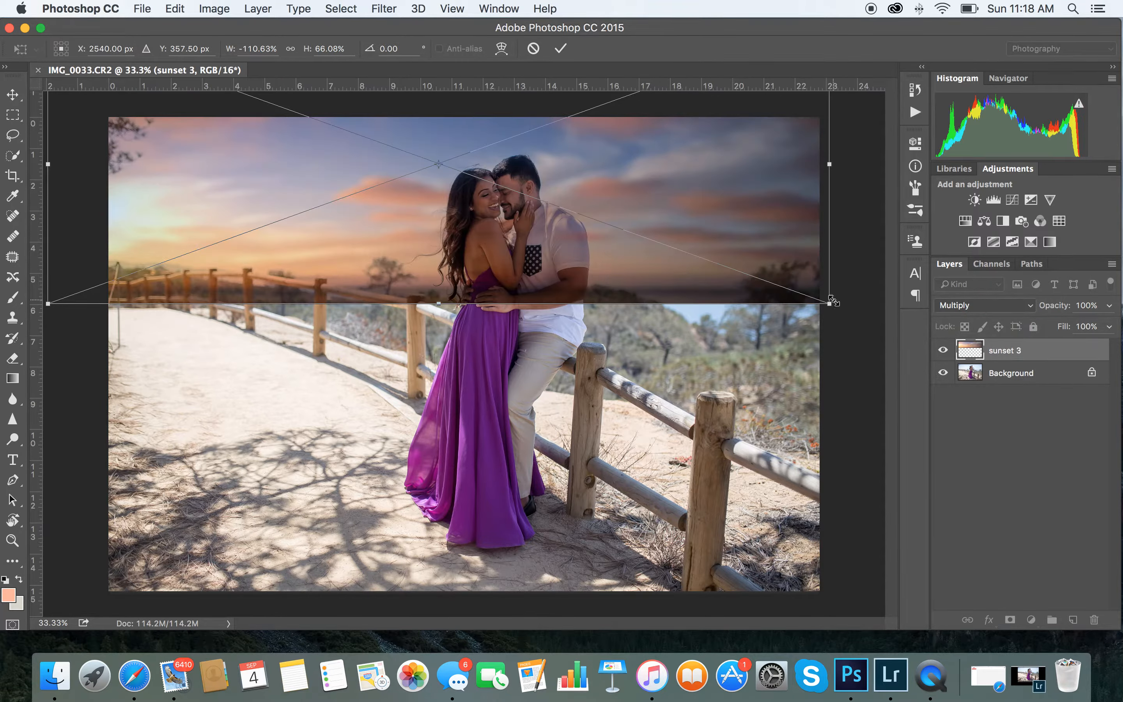
Resize the sunset to about 126% width and 79% height so it overhangs the photo and ends just below the horizon, and commit the placement
drag(827, 304, 831, 294)
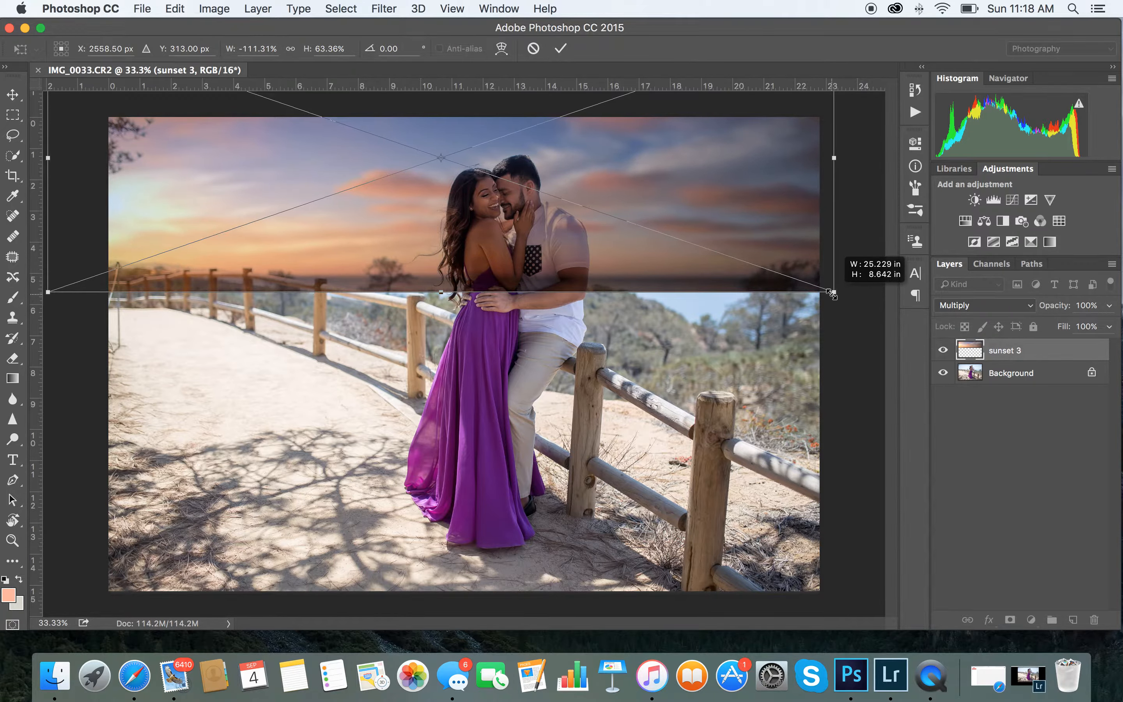
drag(832, 294, 832, 293)
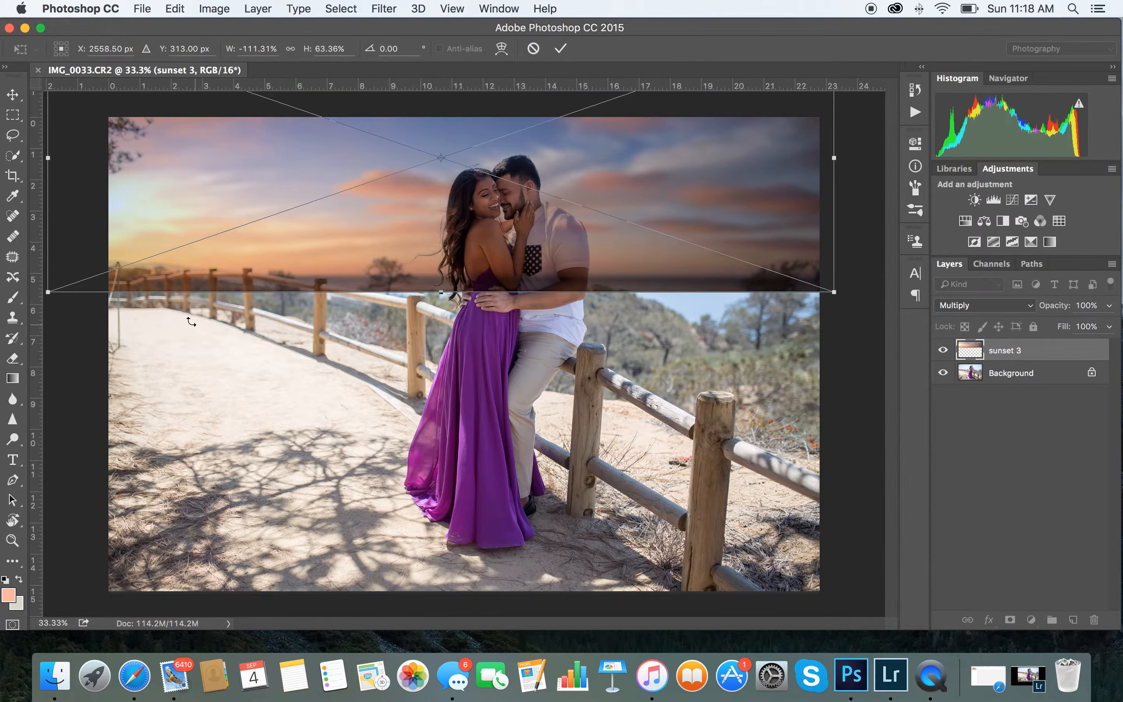
drag(48, 158, 43, 158)
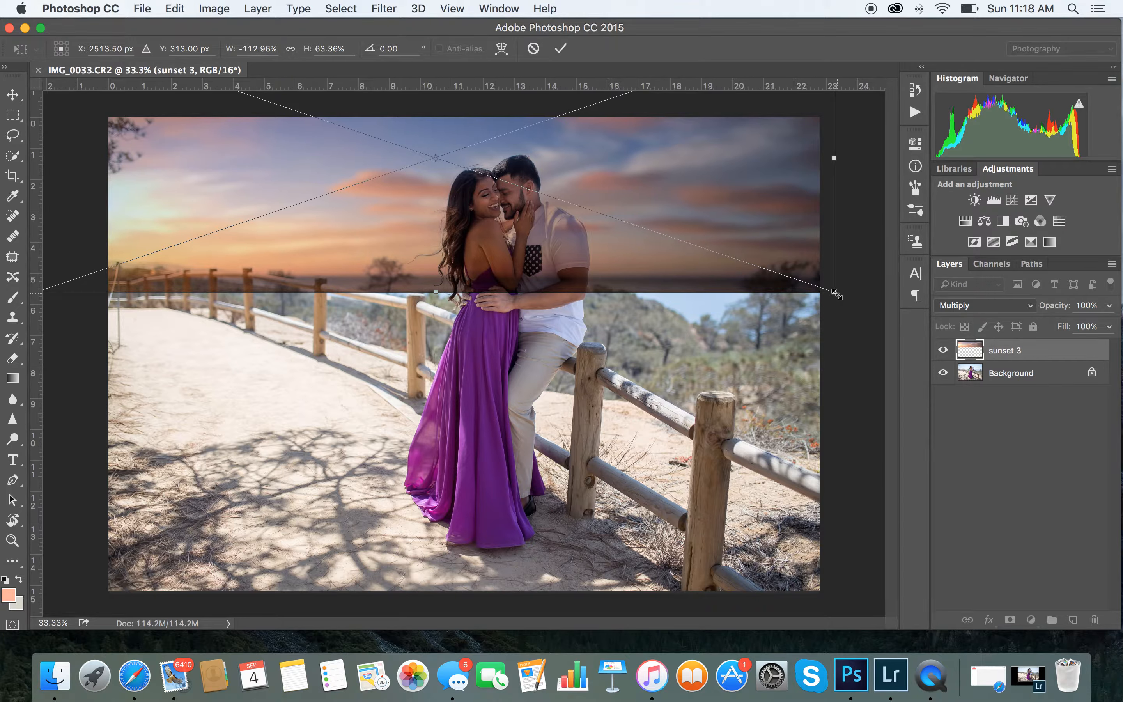
drag(837, 294, 886, 339)
key(super+minus)
key(super+minus)
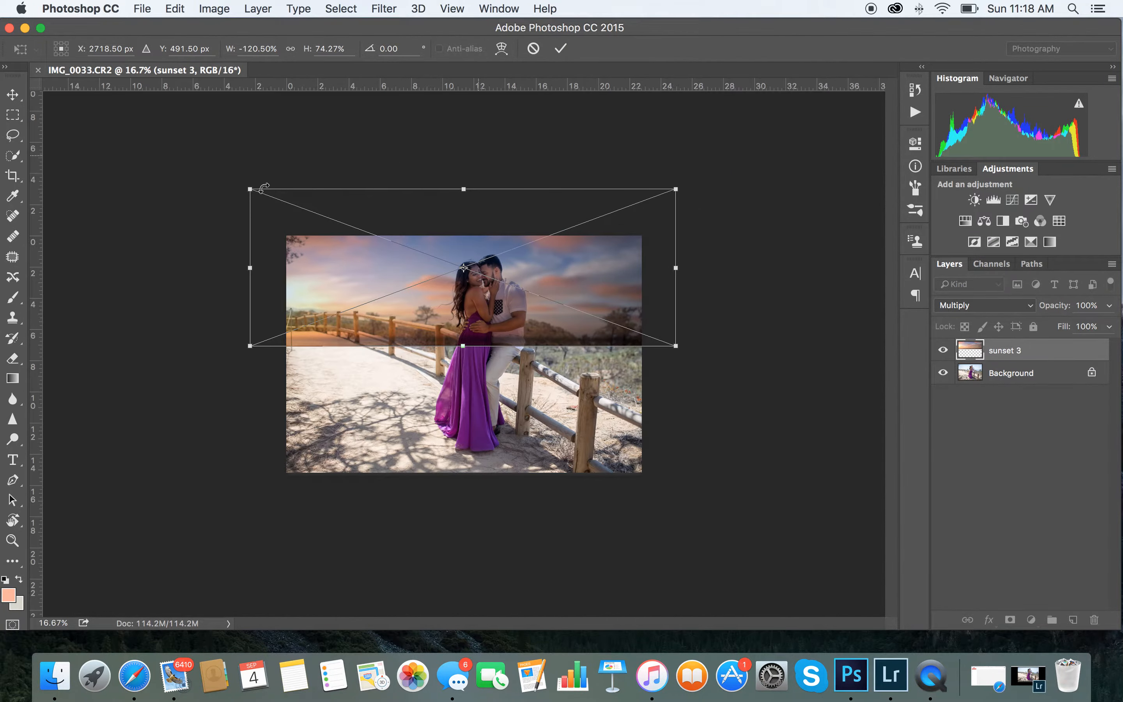
drag(250, 190, 233, 158)
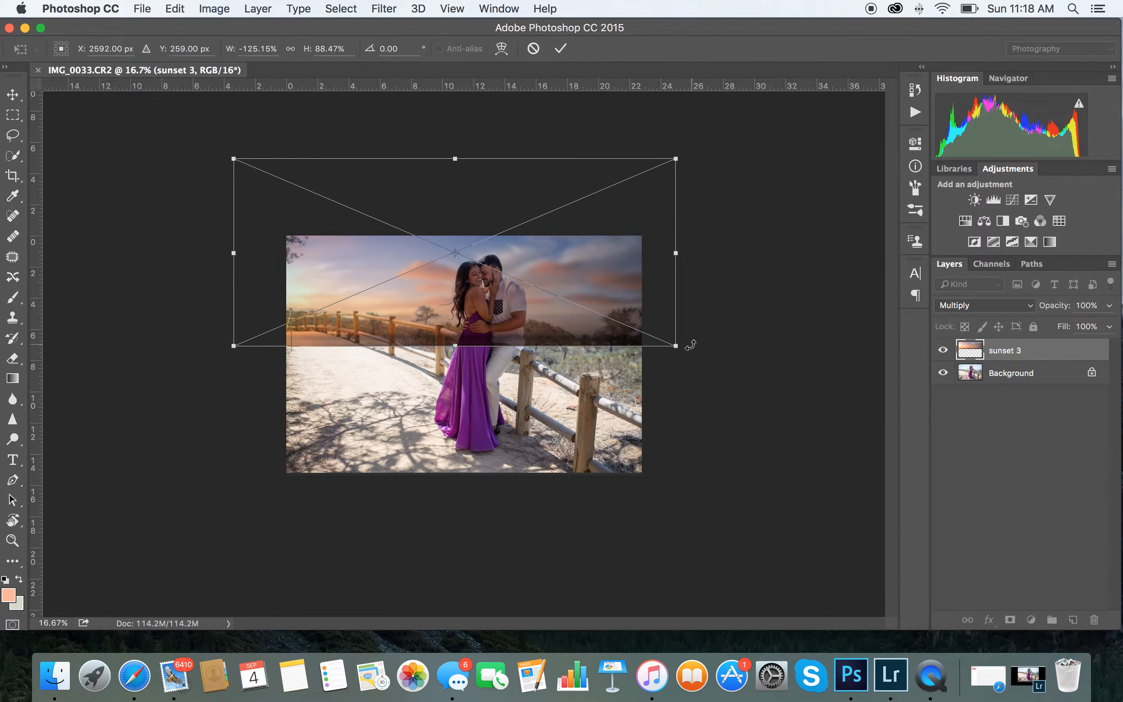
drag(676, 346, 679, 325)
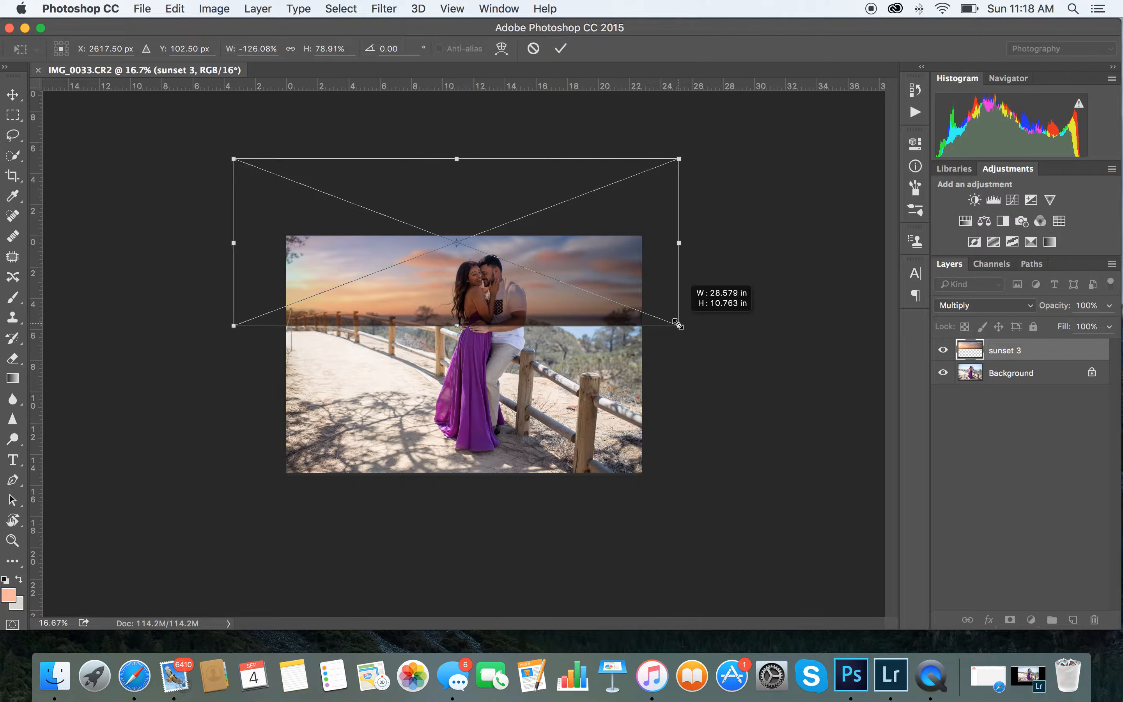
drag(678, 324, 679, 325)
click(11, 95)
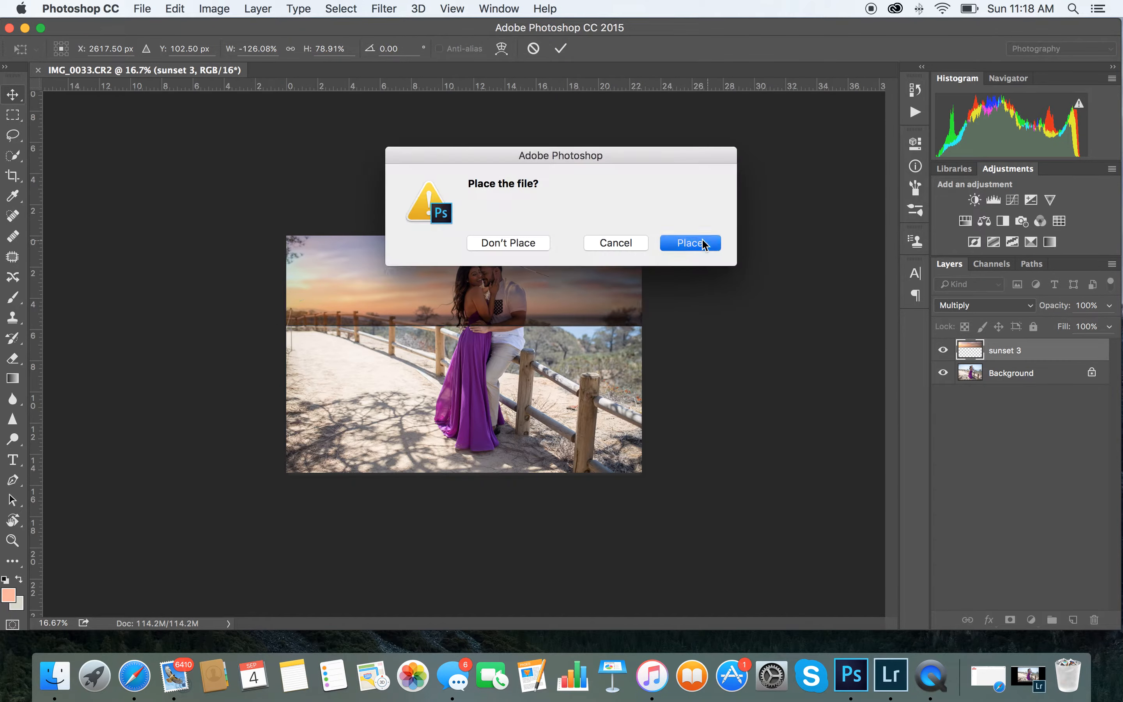
click(704, 243)
Add a layer mask to the sunset 3 layer and invert it to black
key(super+equal)
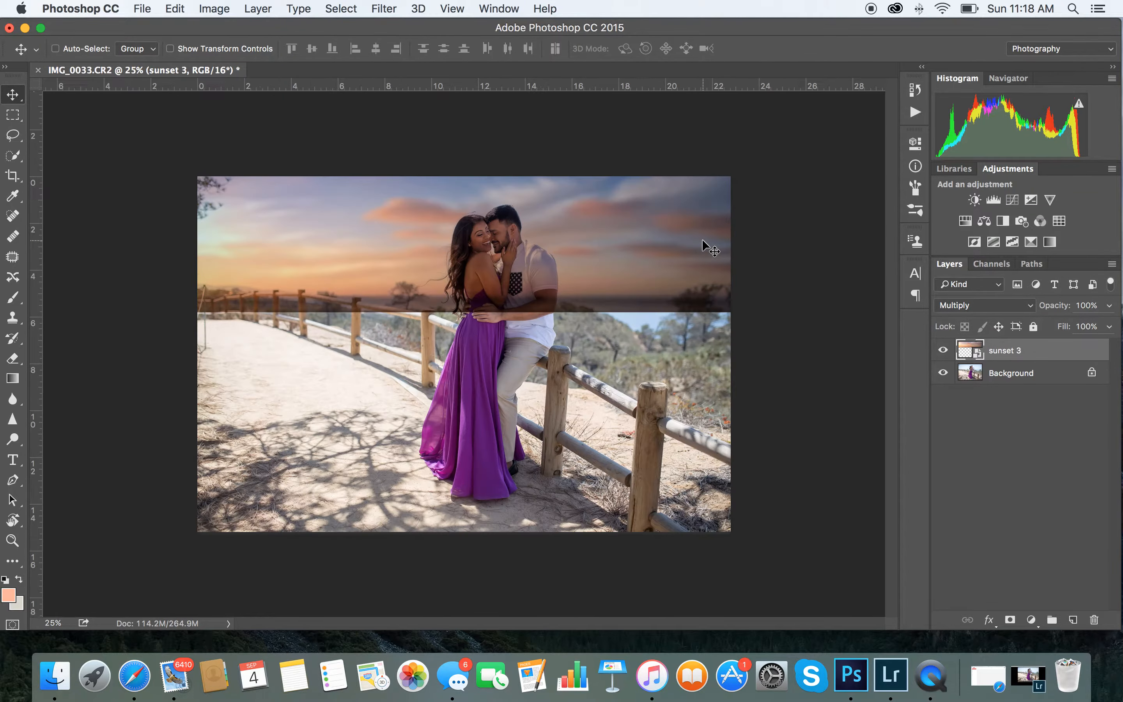
click(1011, 620)
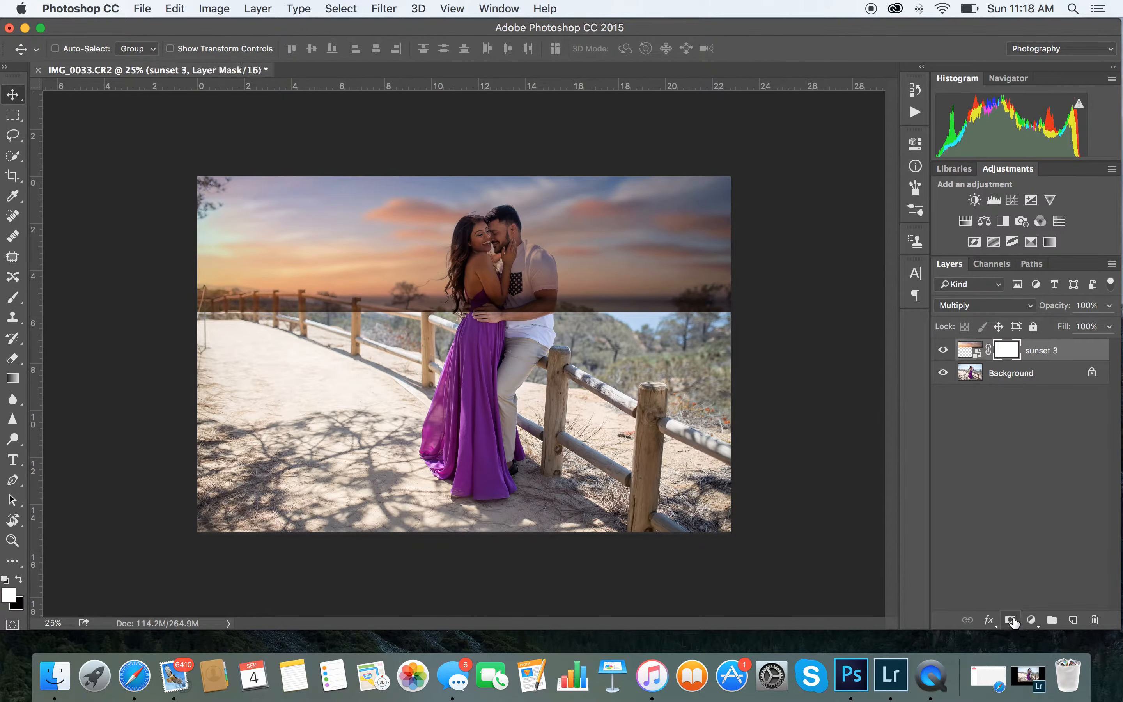
key(super+i)
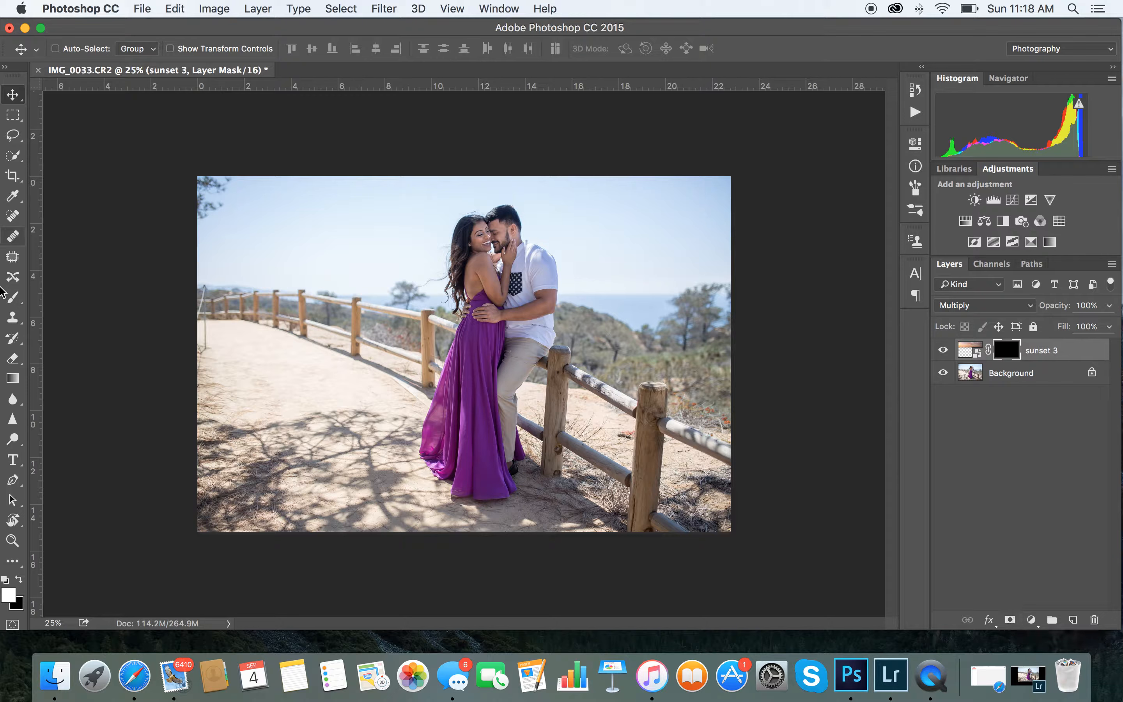
Paint the sunset into the sky around the couple on the mask, using a soft white 1040 px brush at 50% opacity
click(9, 302)
mouse_move(325, 48)
mouse_down()
mouse_move(328, 58)
mouse_move(288, 70)
mouse_up()
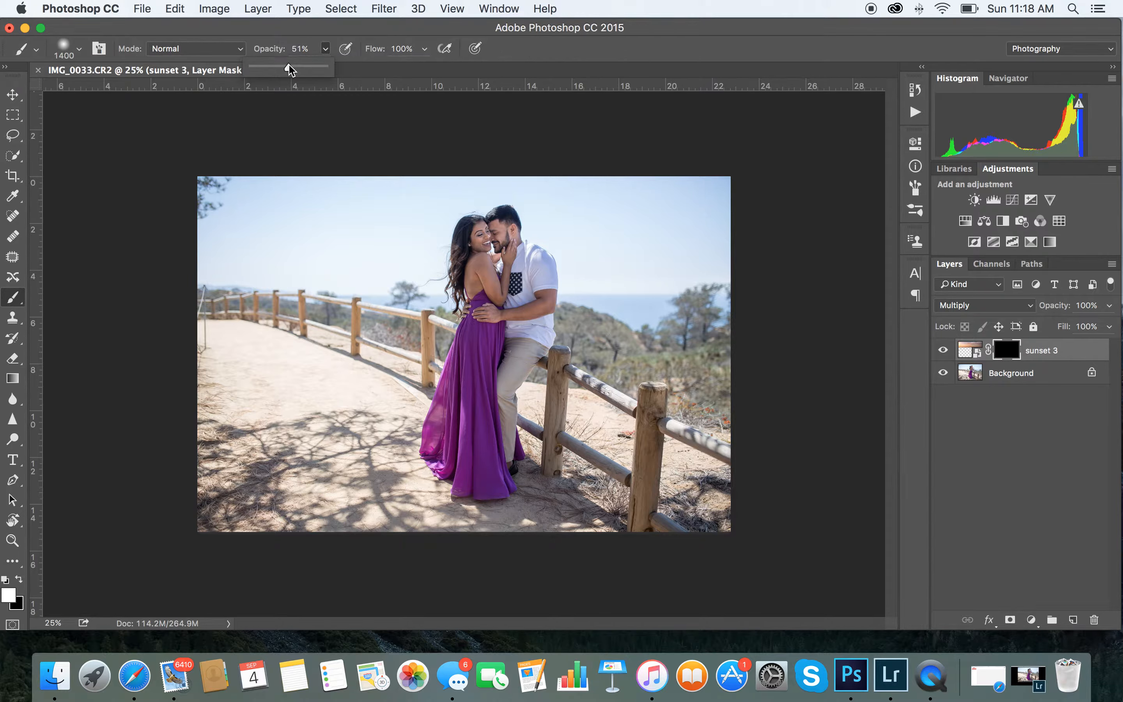
click(80, 49)
click(169, 96)
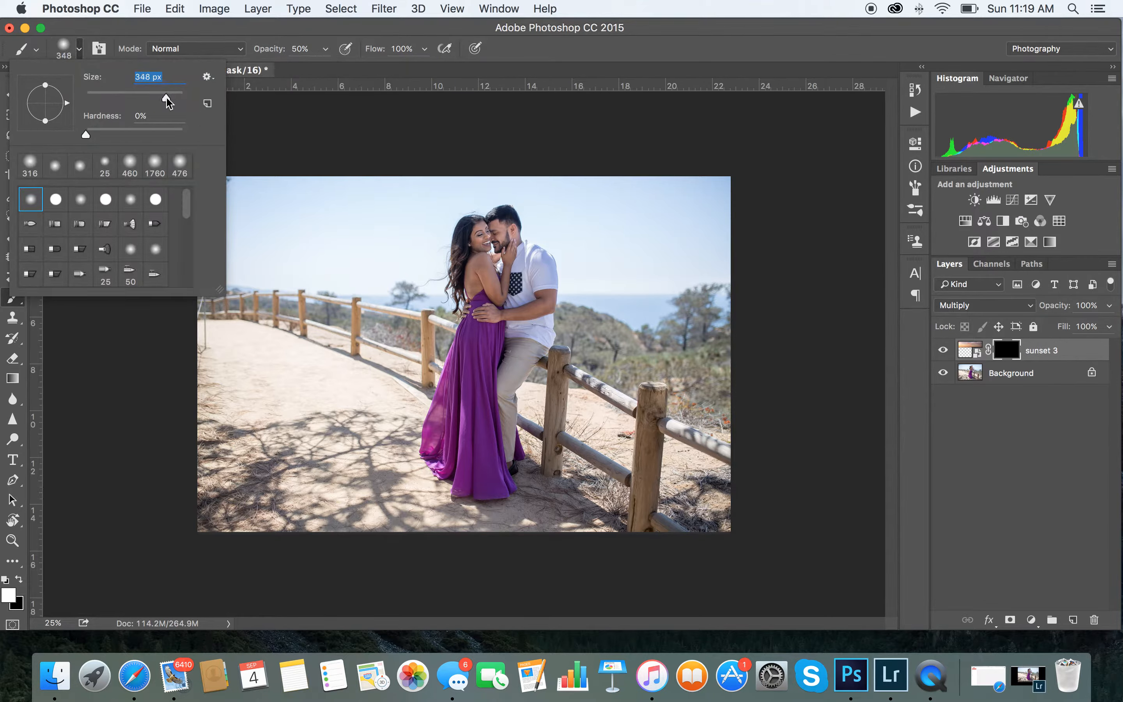
click(170, 98)
click(224, 34)
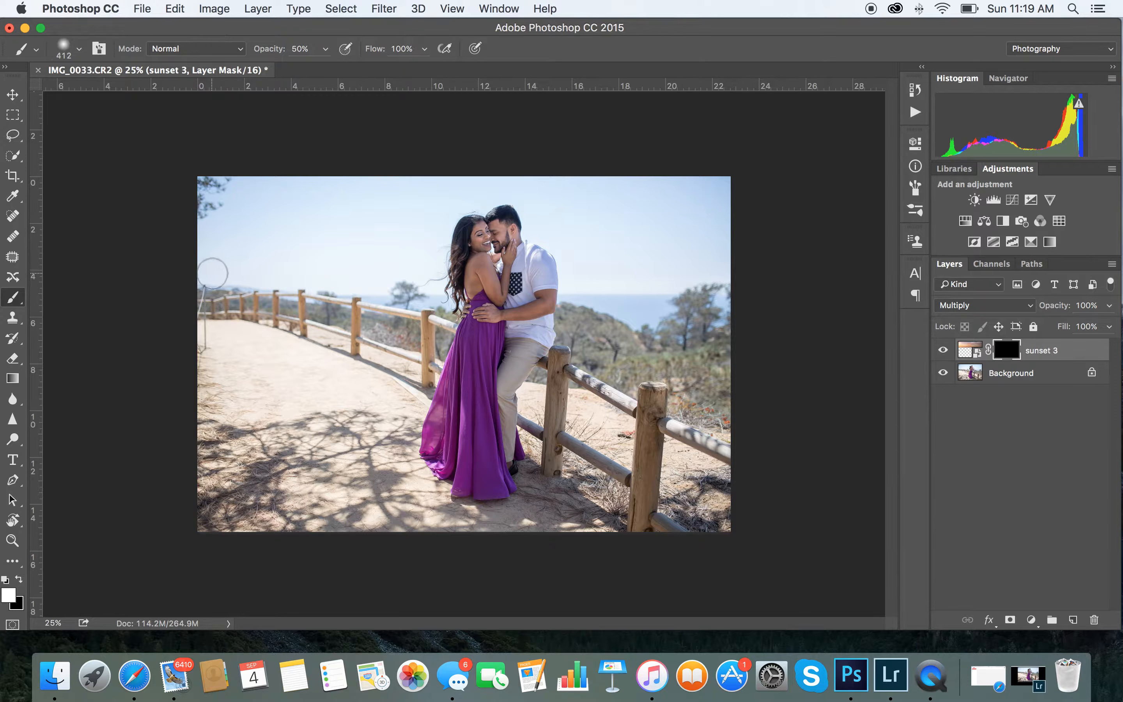
click(80, 49)
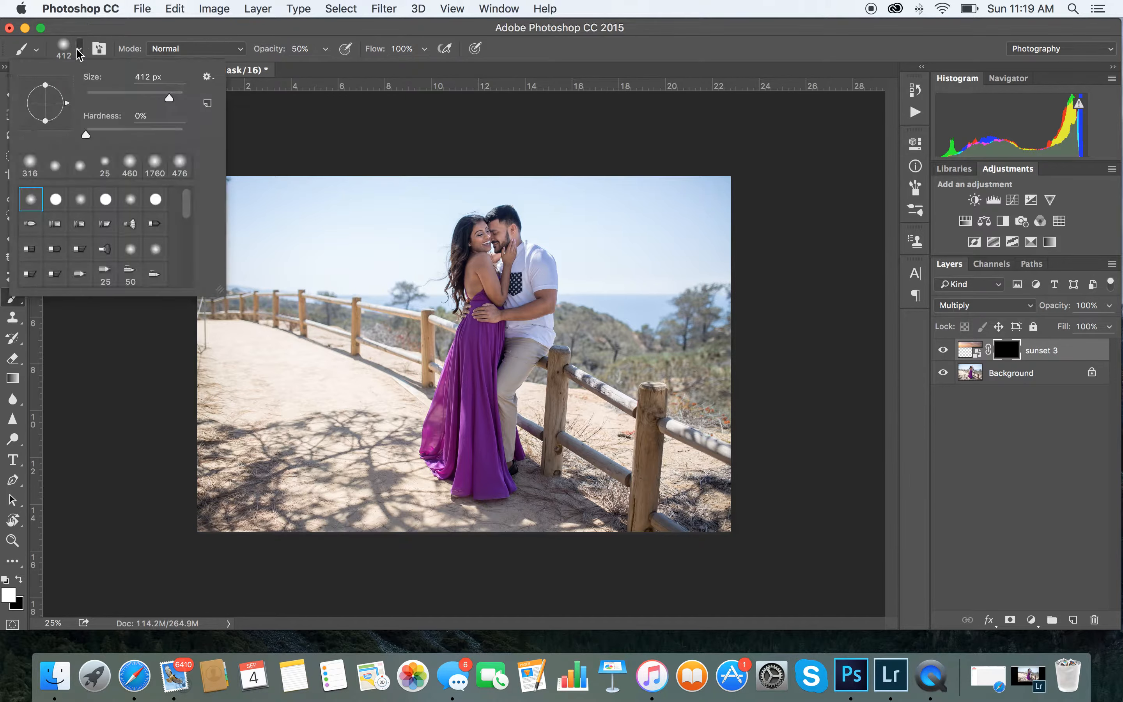
drag(168, 99, 174, 100)
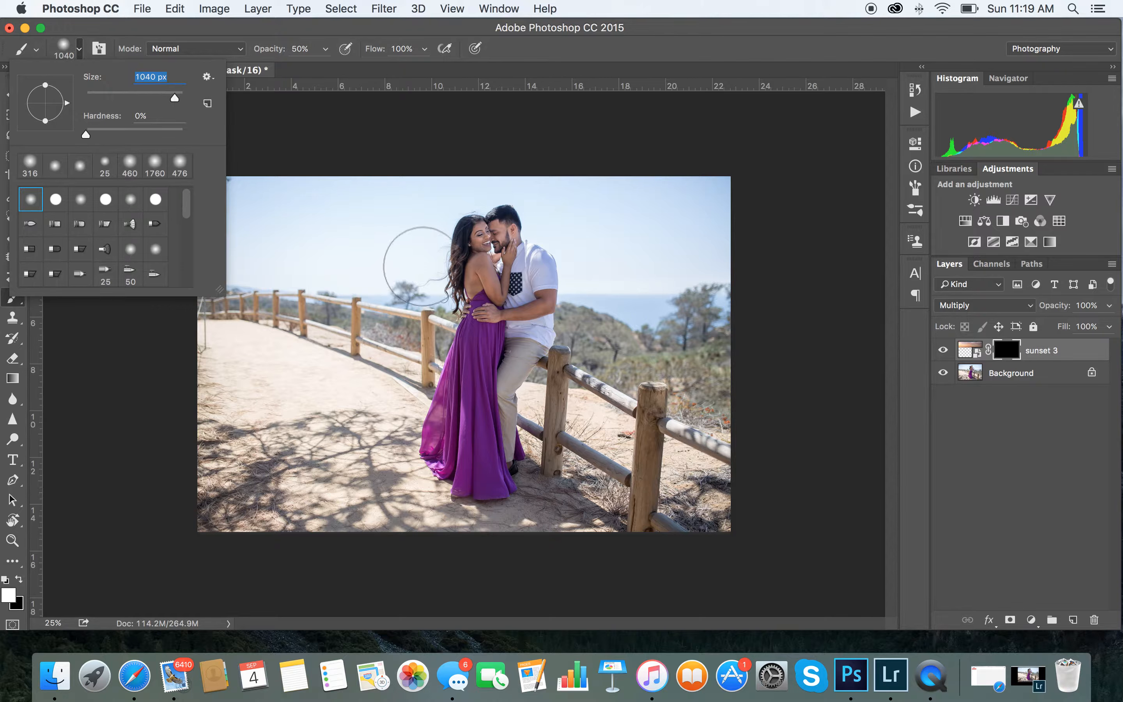
click(415, 261)
drag(415, 260, 156, 248)
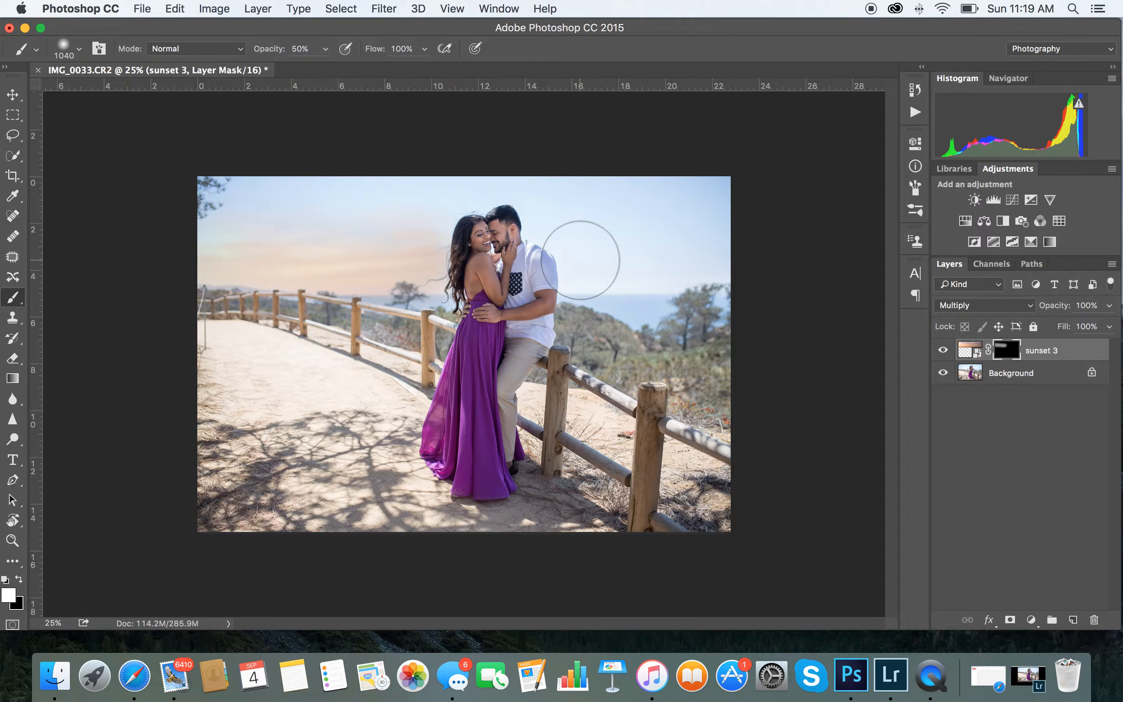
drag(580, 260, 774, 253)
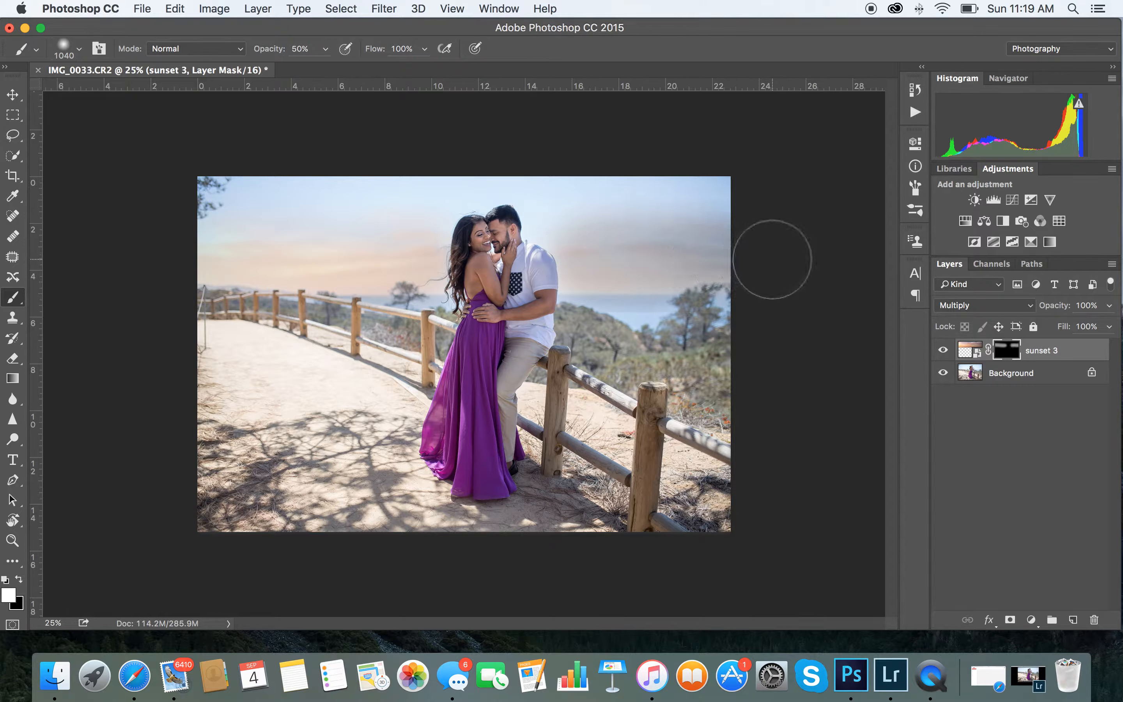
mouse_move(593, 244)
mouse_down()
mouse_move(558, 232)
mouse_move(525, 180)
mouse_move(461, 174)
mouse_move(474, 181)
mouse_move(441, 189)
mouse_move(414, 225)
mouse_move(443, 279)
mouse_move(414, 241)
mouse_move(372, 224)
mouse_move(417, 225)
mouse_move(406, 232)
mouse_move(419, 216)
mouse_move(451, 218)
mouse_move(430, 205)
mouse_move(456, 215)
mouse_move(393, 205)
mouse_move(421, 215)
mouse_up()
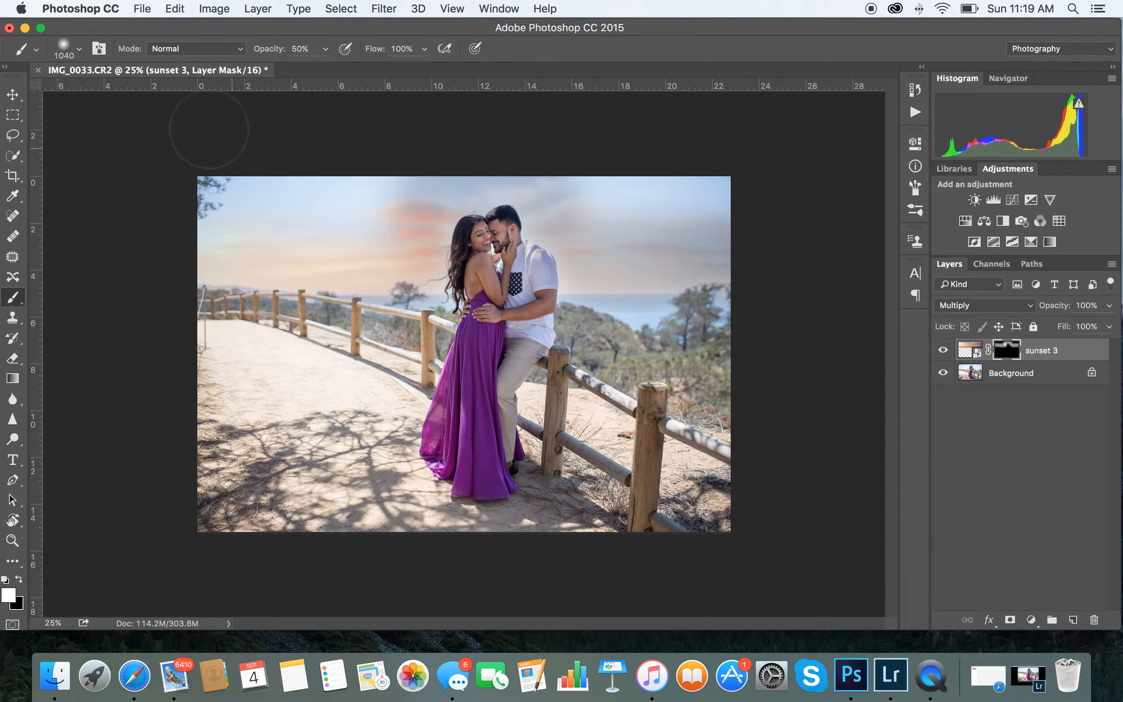
Set the mask brush to 460 px and 21% opacity
click(80, 50)
drag(174, 103, 174, 102)
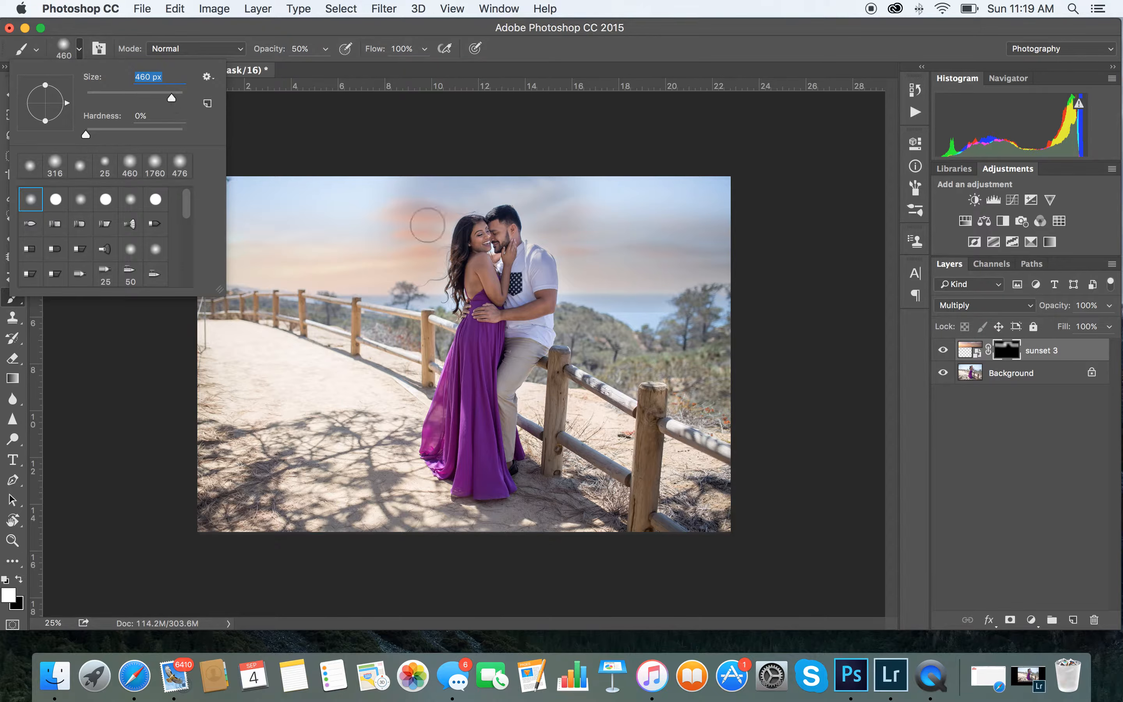
click(324, 49)
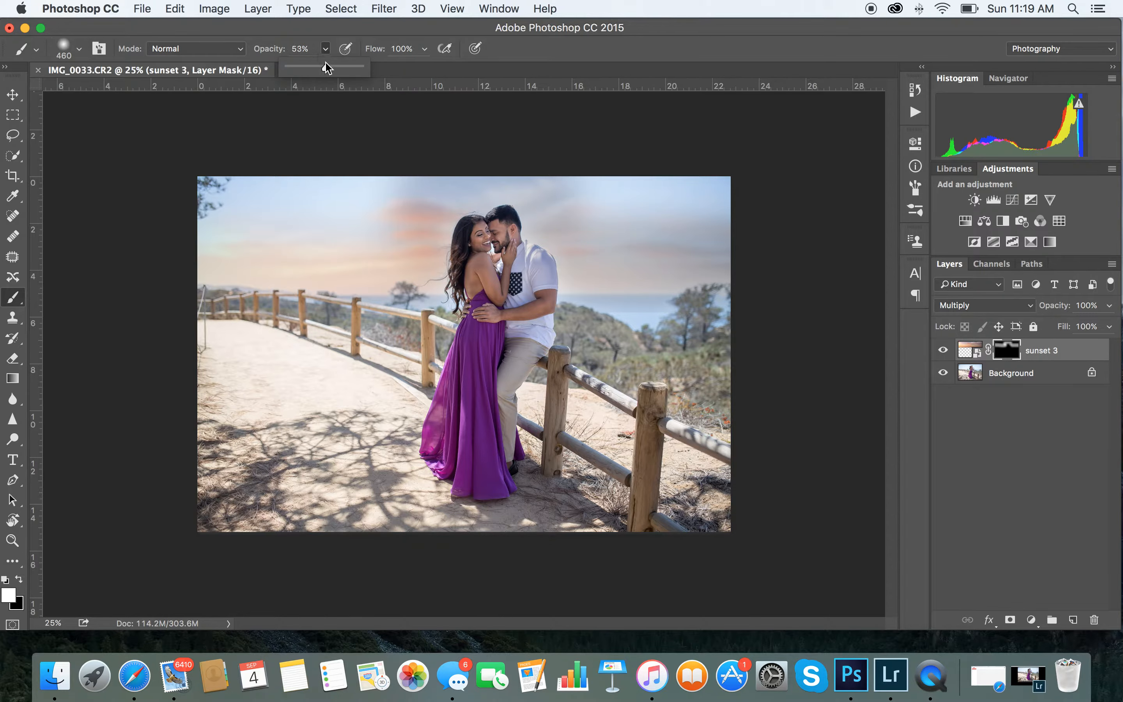
drag(332, 63, 308, 65)
drag(302, 68, 302, 68)
click(455, 301)
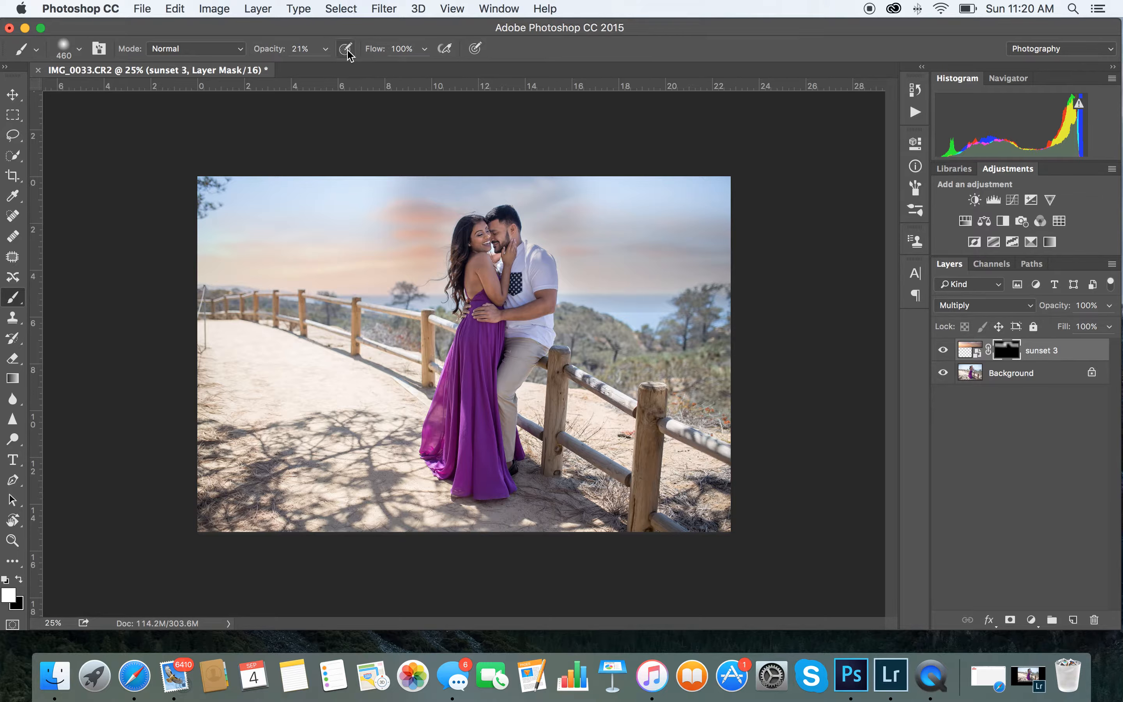
Paint the sunset across the whole sky with a white 1400 px brush at 100% opacity, and compare the photo with and without the layer
click(326, 49)
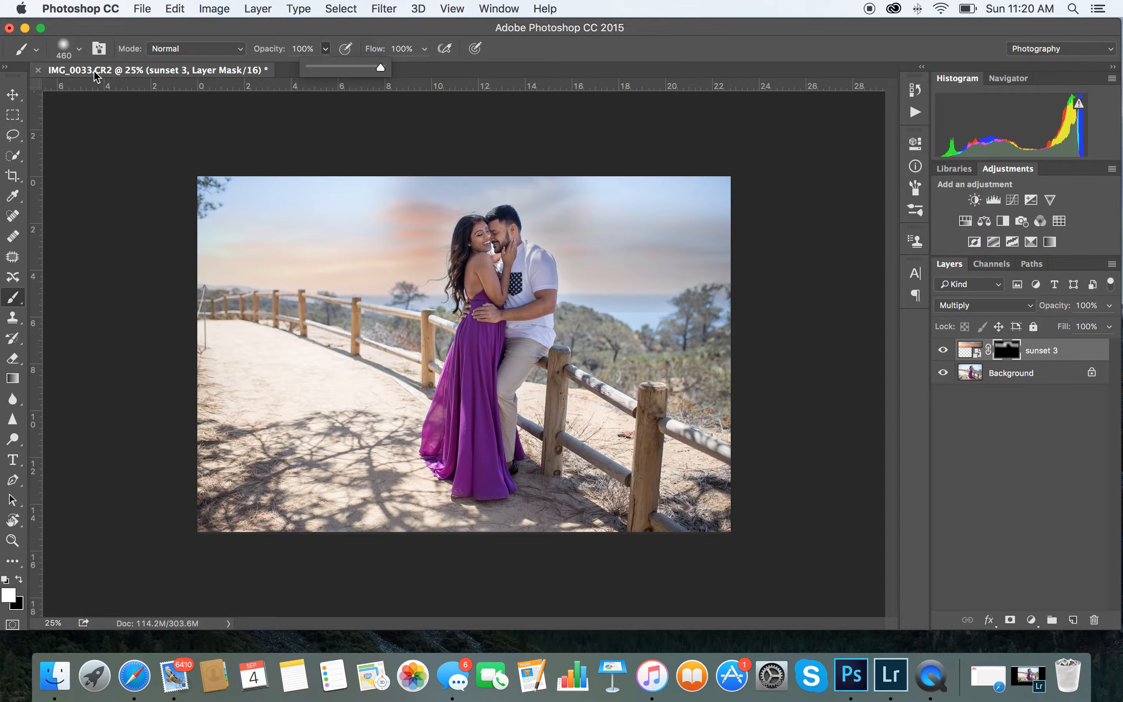
click(80, 49)
drag(172, 96, 175, 96)
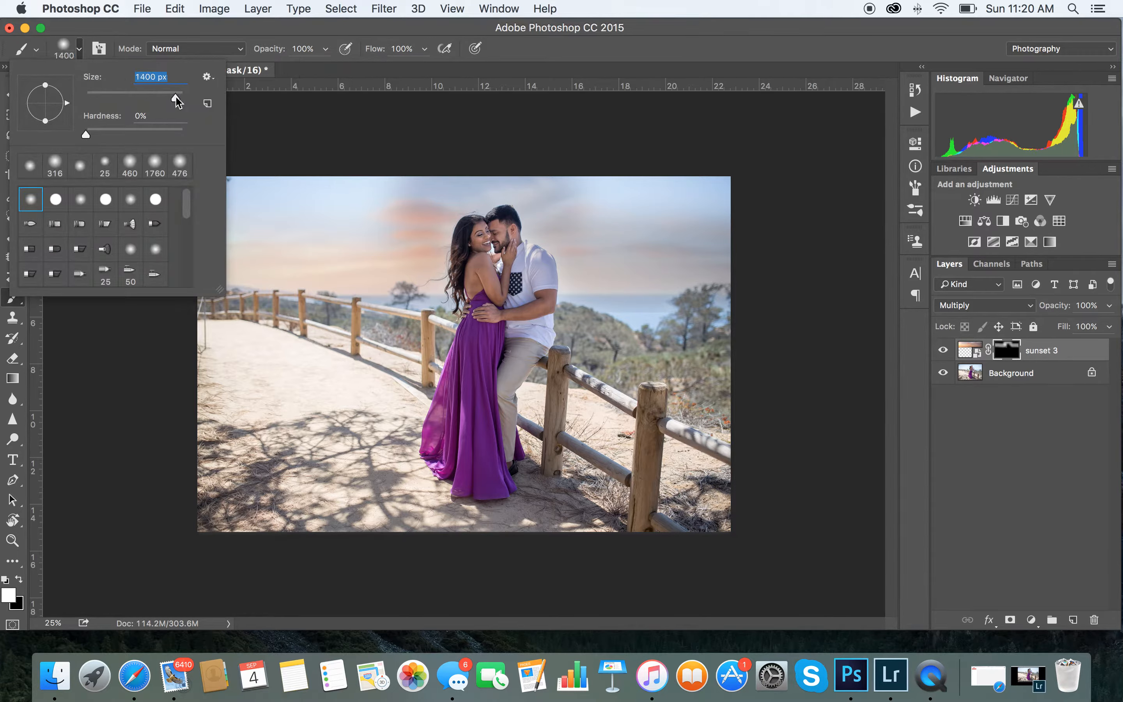
click(320, 26)
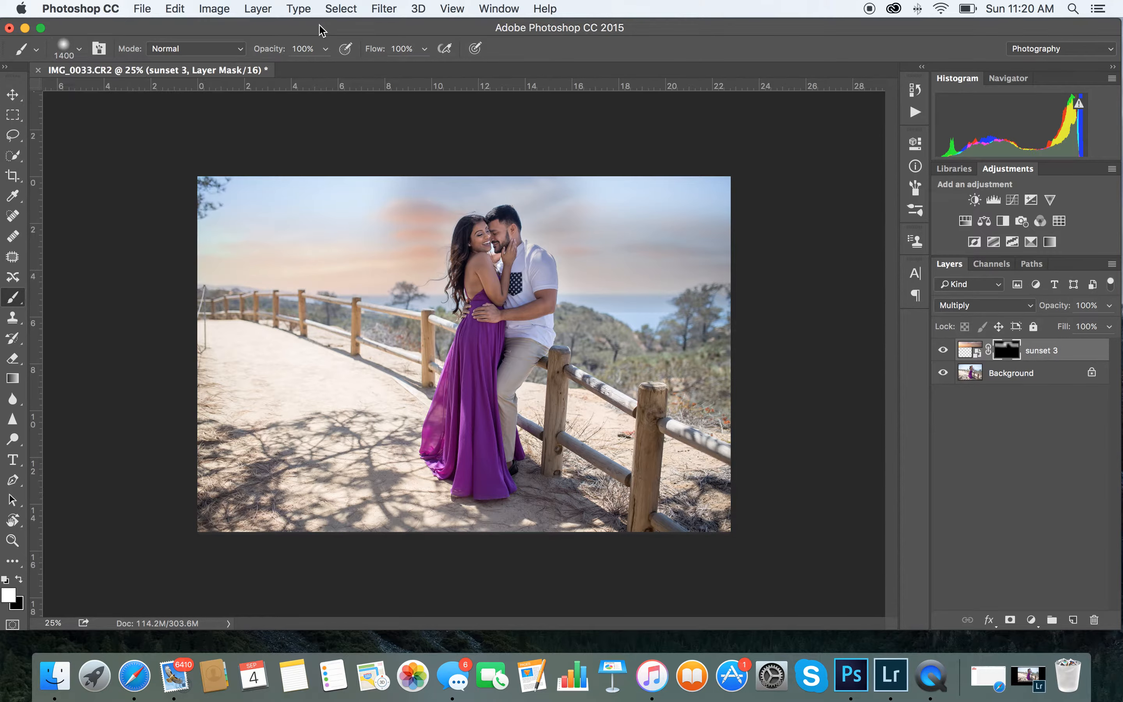
mouse_move(192, 202)
mouse_down()
mouse_move(377, 189)
mouse_move(390, 204)
mouse_move(325, 222)
mouse_move(476, 151)
mouse_move(465, 161)
mouse_move(559, 157)
mouse_move(672, 182)
mouse_move(702, 173)
mouse_move(732, 195)
mouse_up()
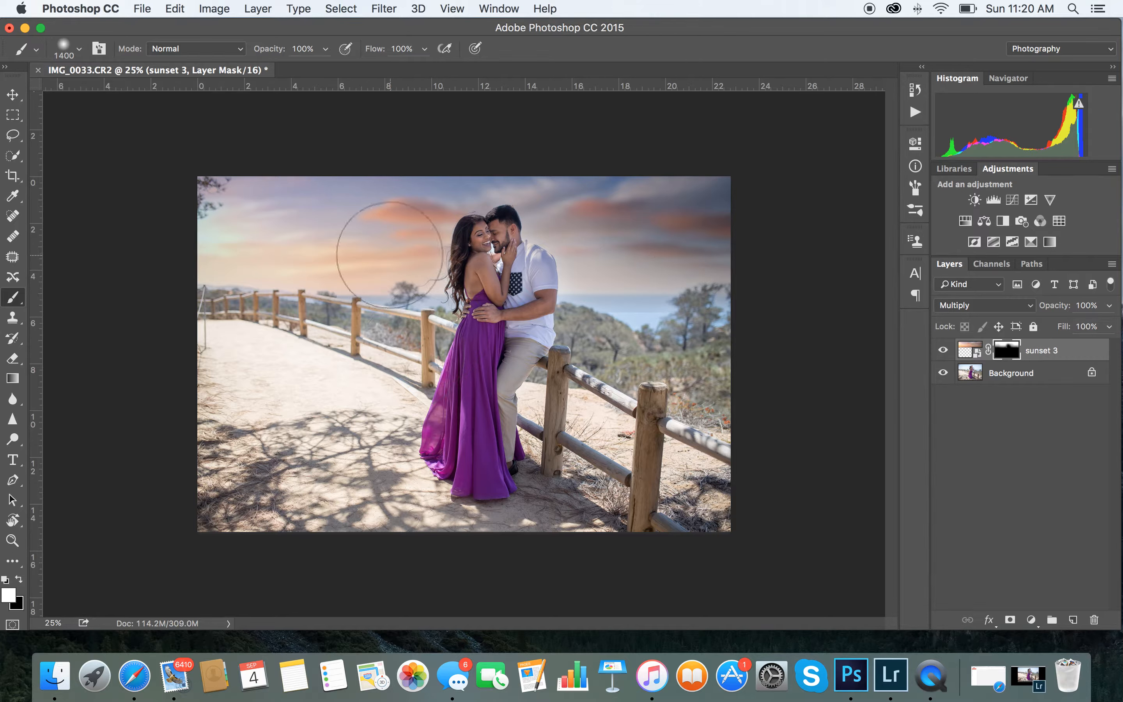
click(945, 352)
click(945, 351)
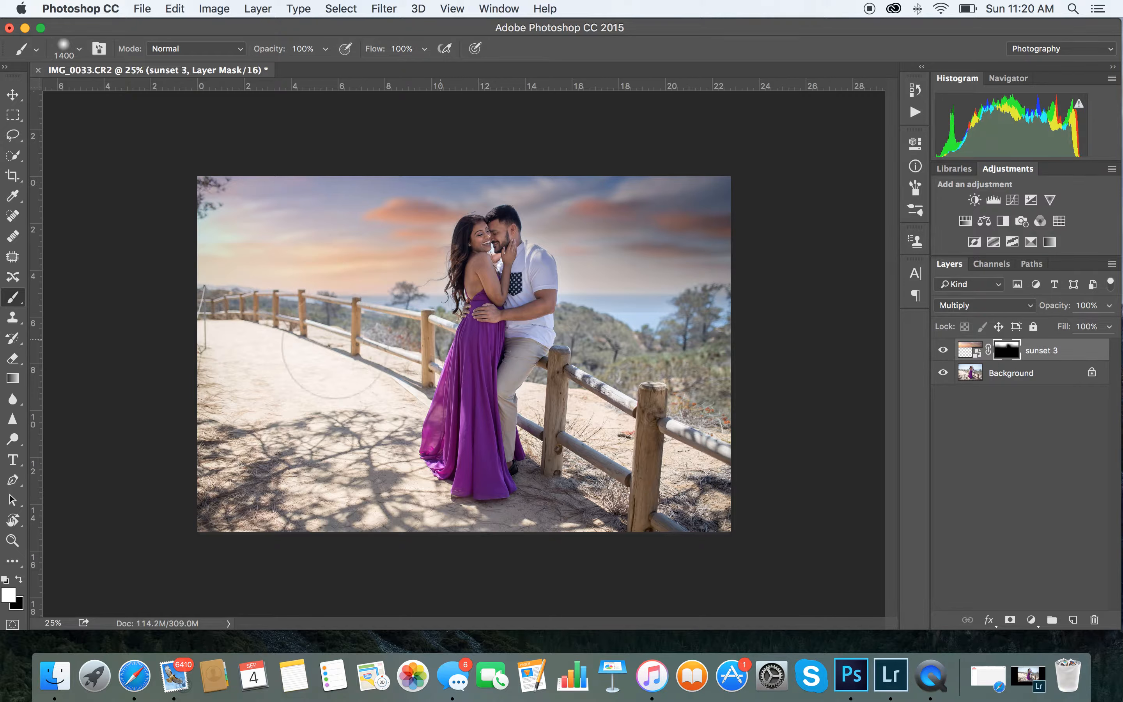
Mask the sunset off the couple with a soft black 91 px brush at 100% opacity
click(20, 579)
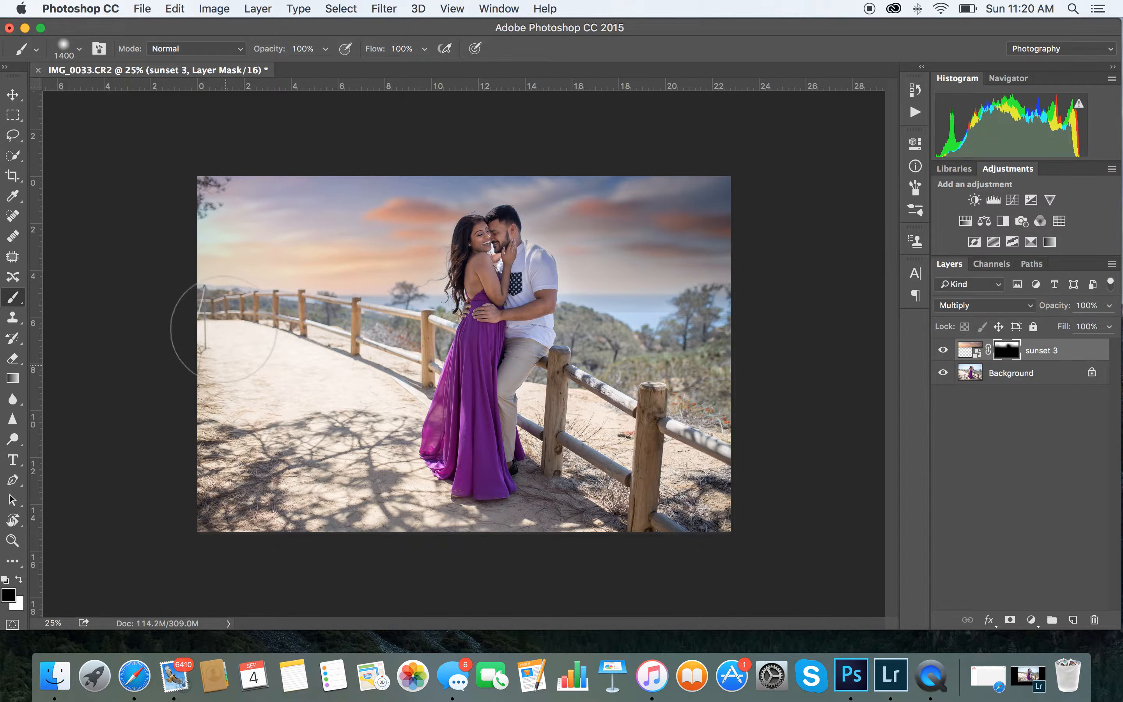
click(79, 49)
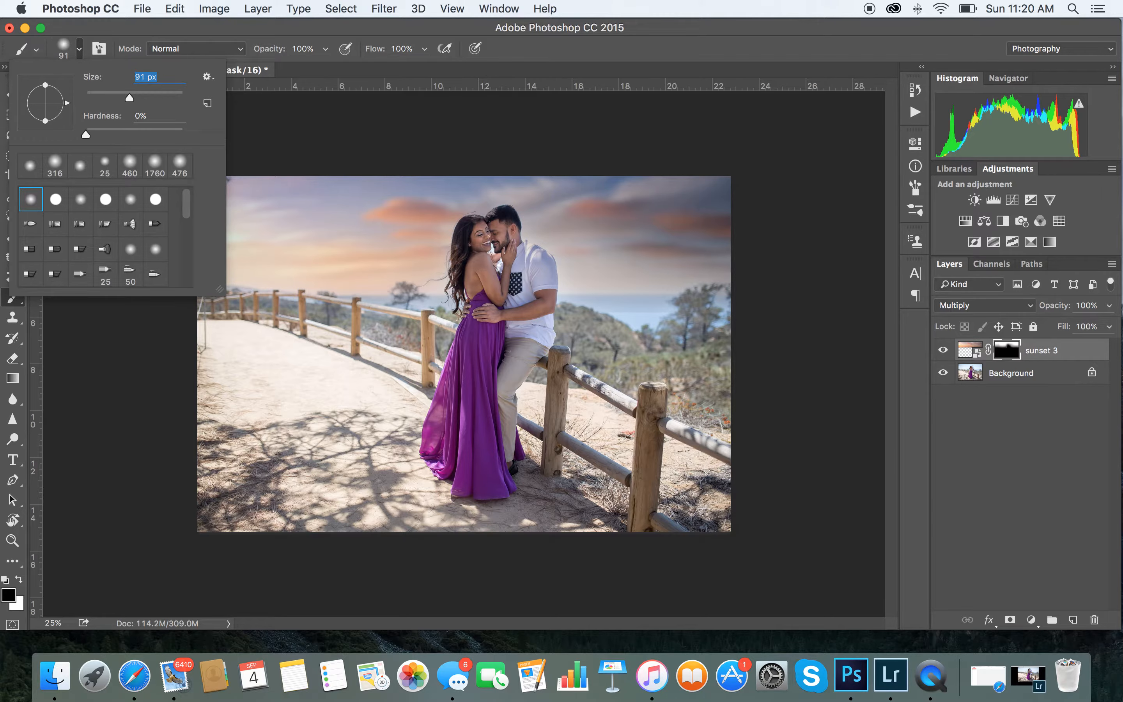
click(476, 230)
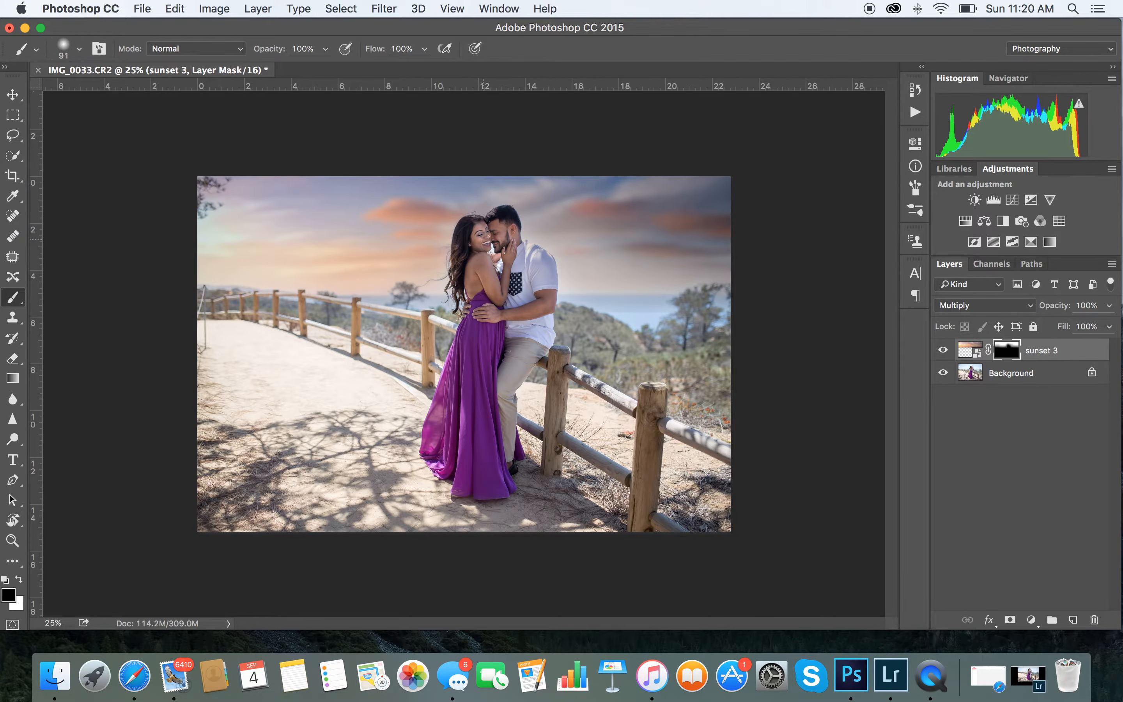
key(super+equal)
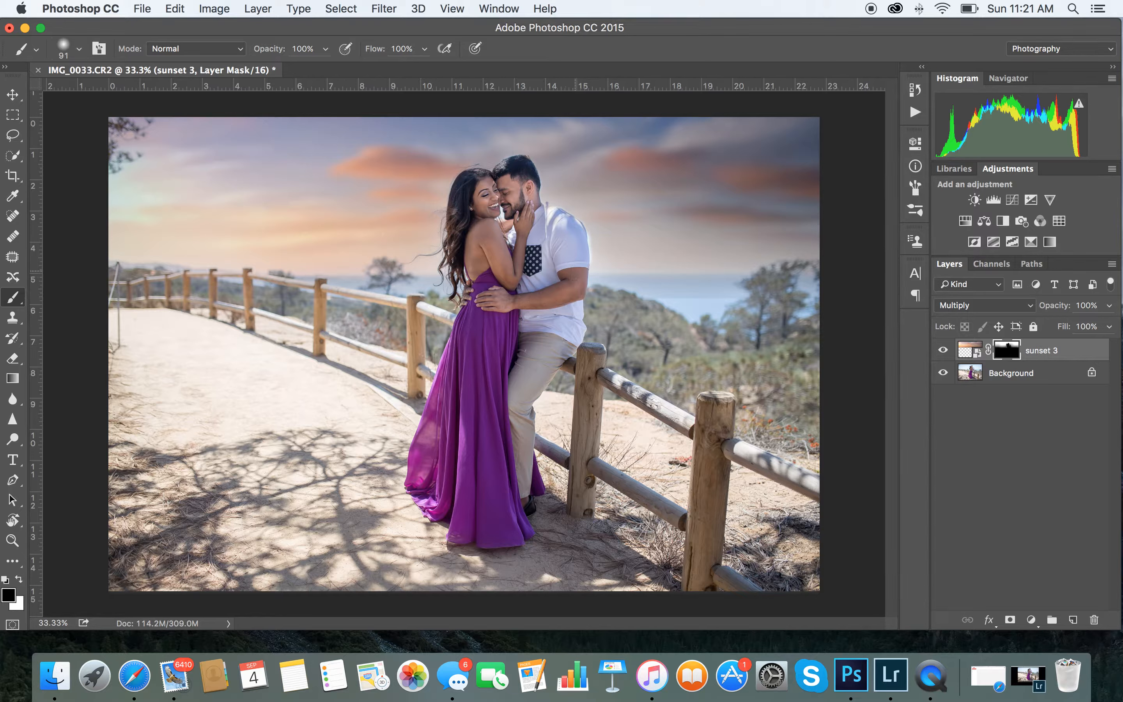
Set the mask brush to white, 27 px and 49% opacity for the halo along the man's sleeve
click(19, 578)
click(325, 48)
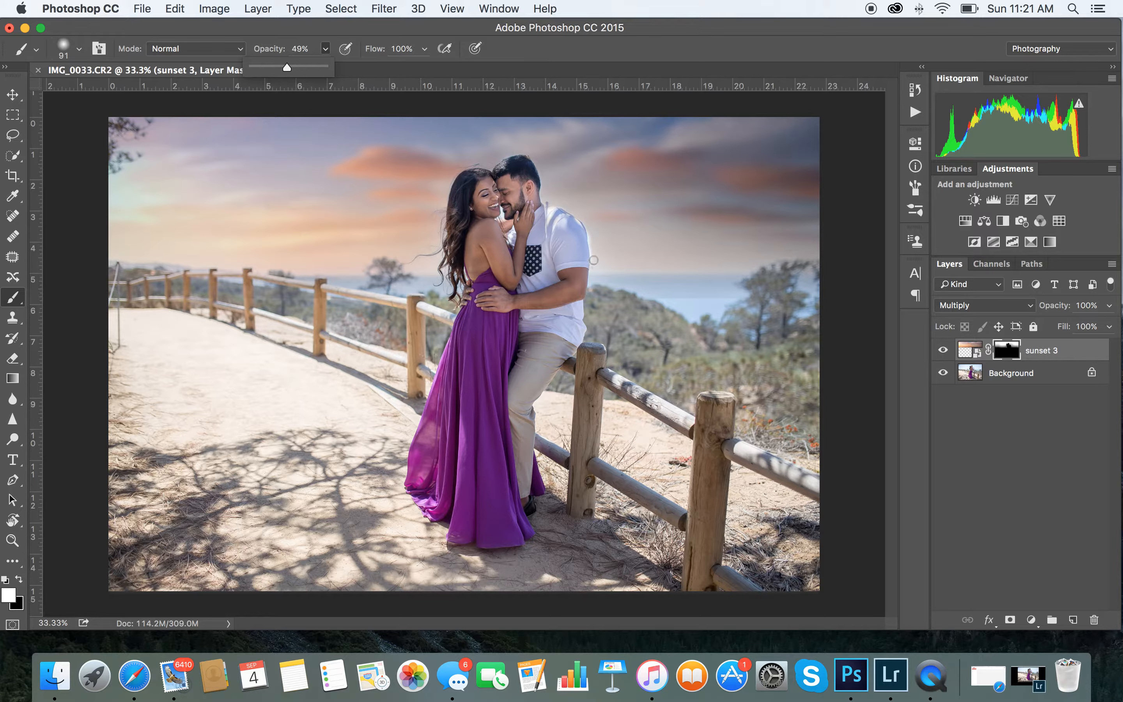
key(super+equal)
key(super+equal)
key(super+equal)
key(super+equal)
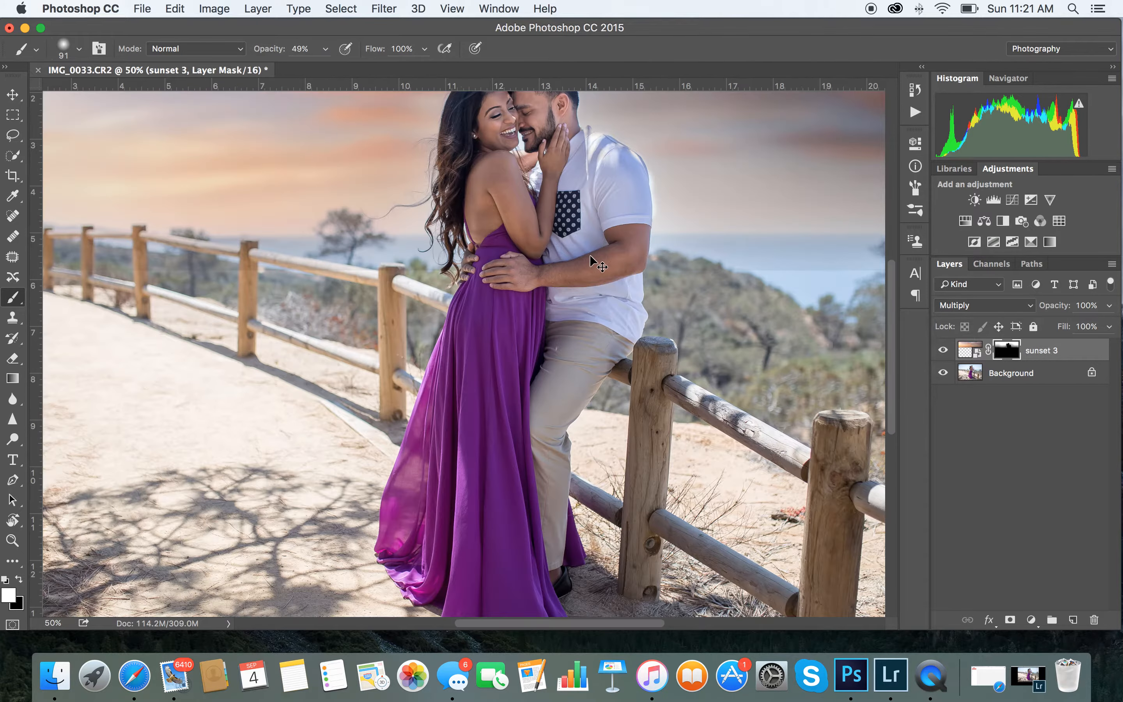
scroll(602, 262, right, 20)
scroll(601, 262, up, 6)
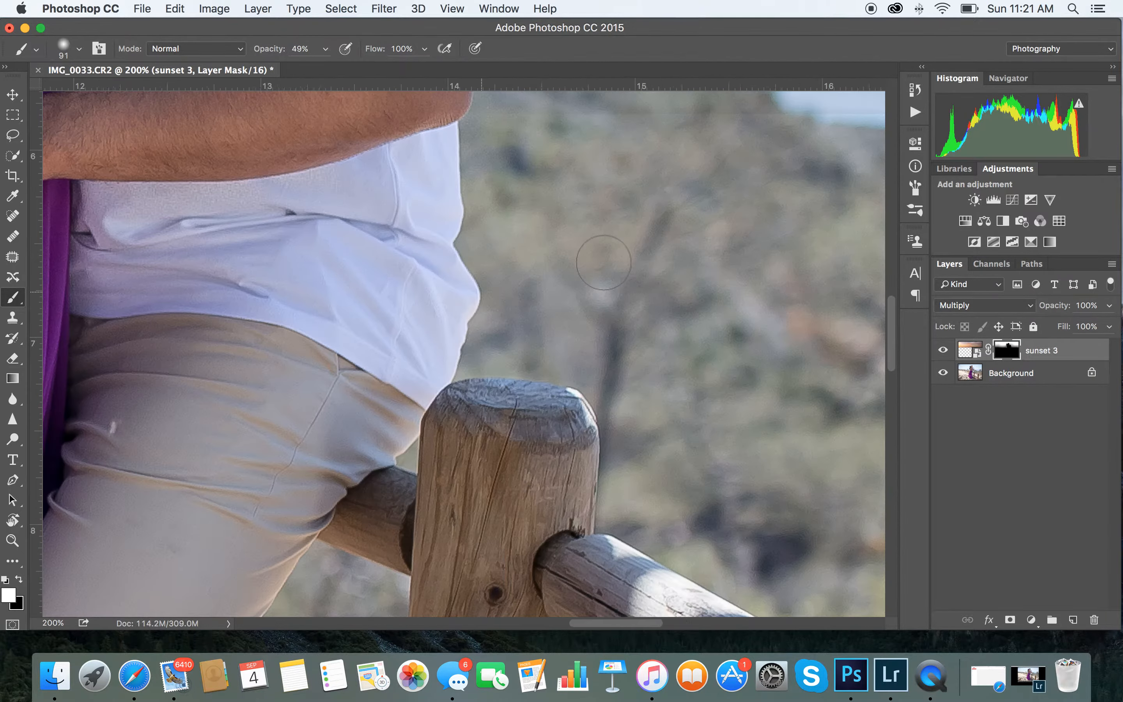
scroll(604, 262, left, 10)
scroll(604, 263, up, 8)
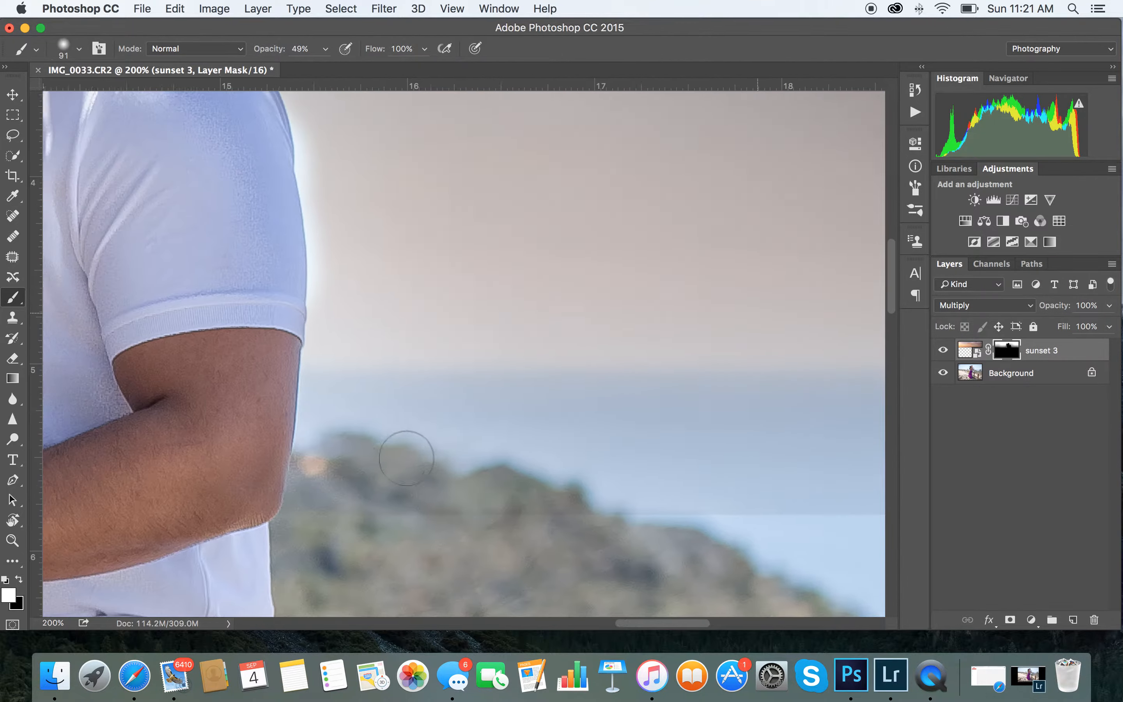
scroll(510, 446, up, 3)
scroll(510, 445, right, 2)
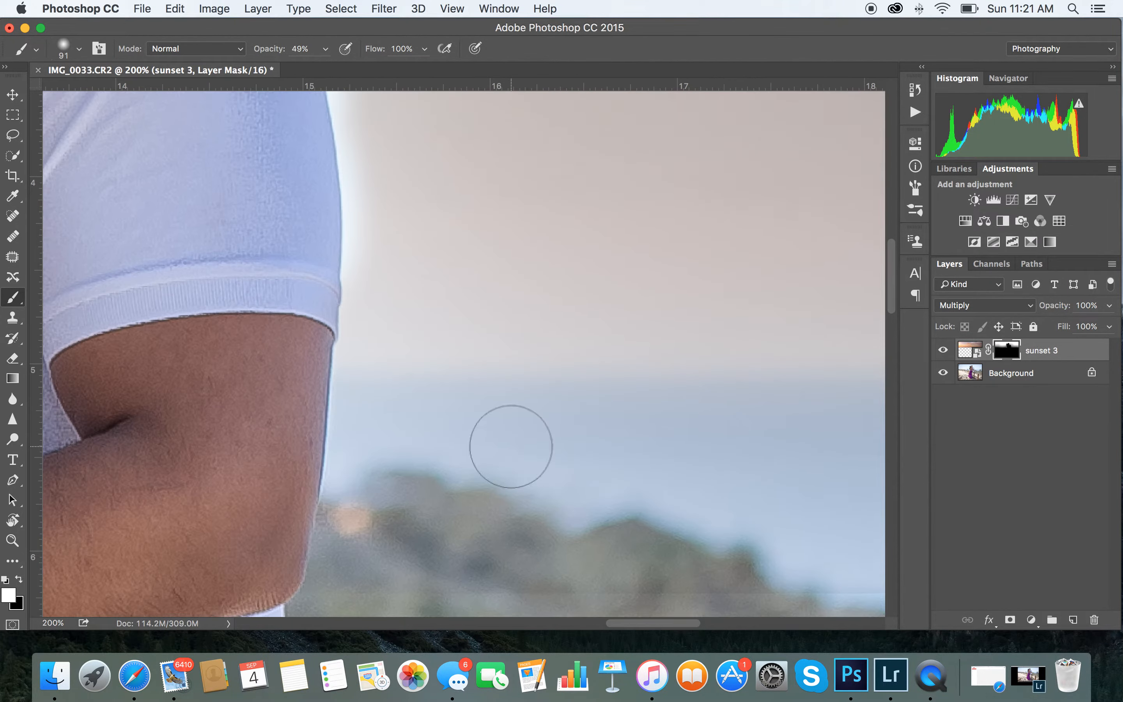
key(super+equal)
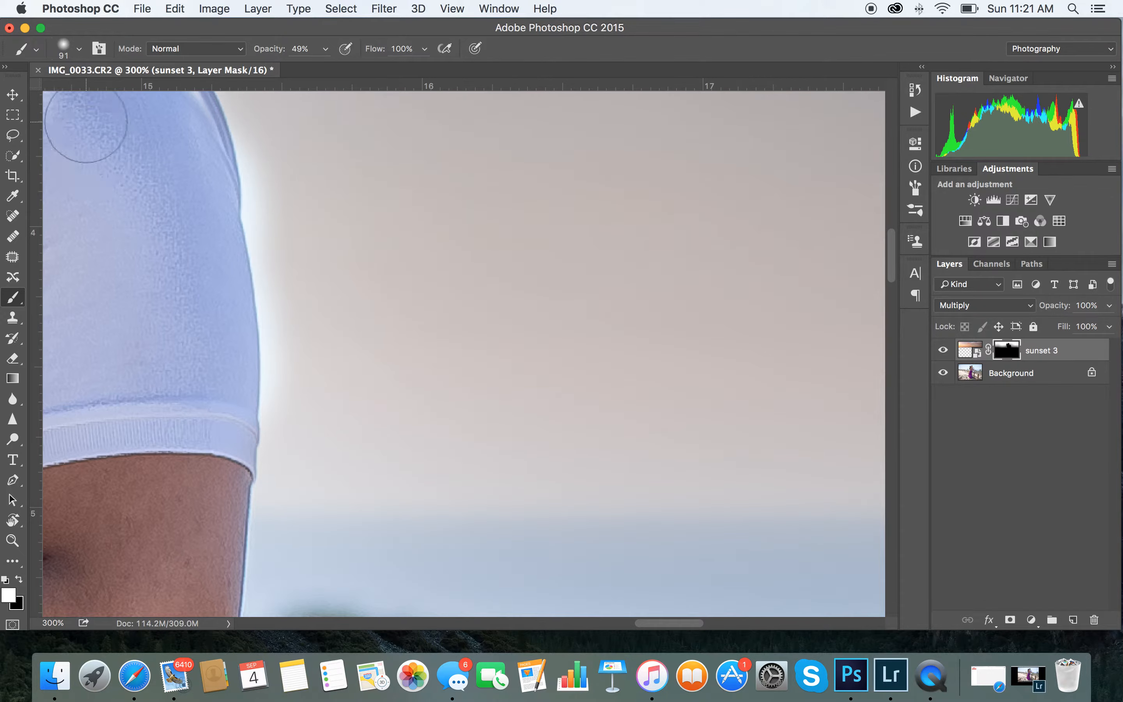
click(79, 49)
drag(105, 95, 102, 94)
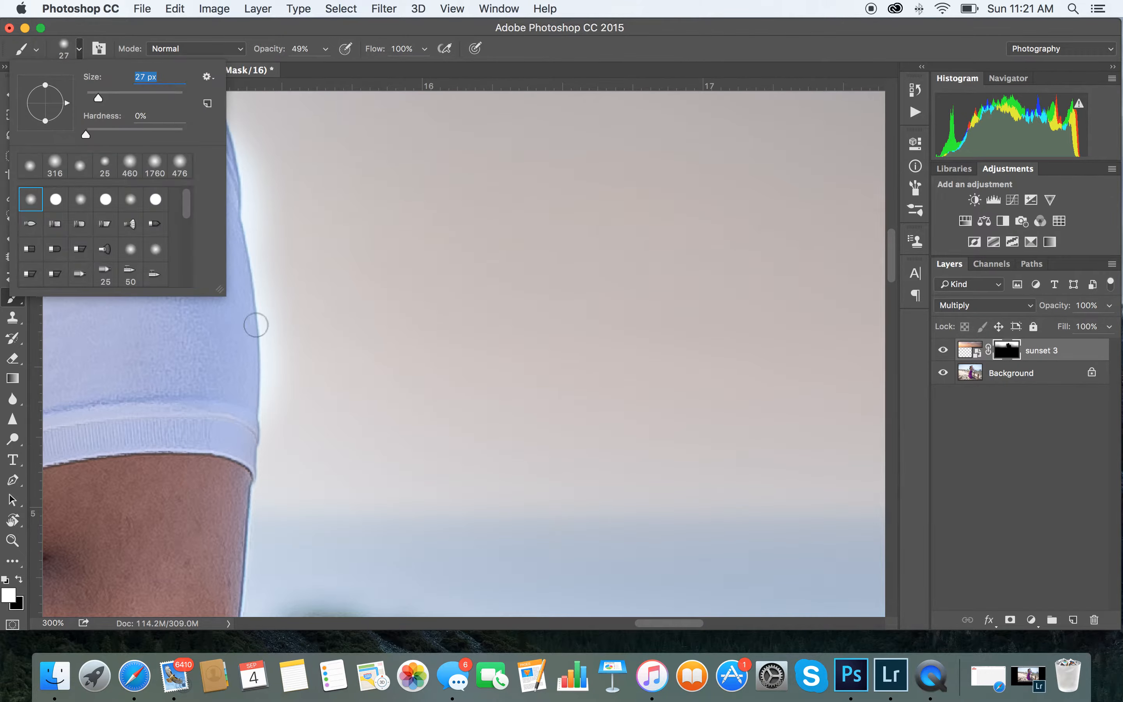
Try to paint the sunset into the pale halo along the outer edge of the man's sleeve
click(243, 139)
drag(244, 139, 269, 483)
scroll(280, 174, down, 2)
scroll(281, 174, left, 2)
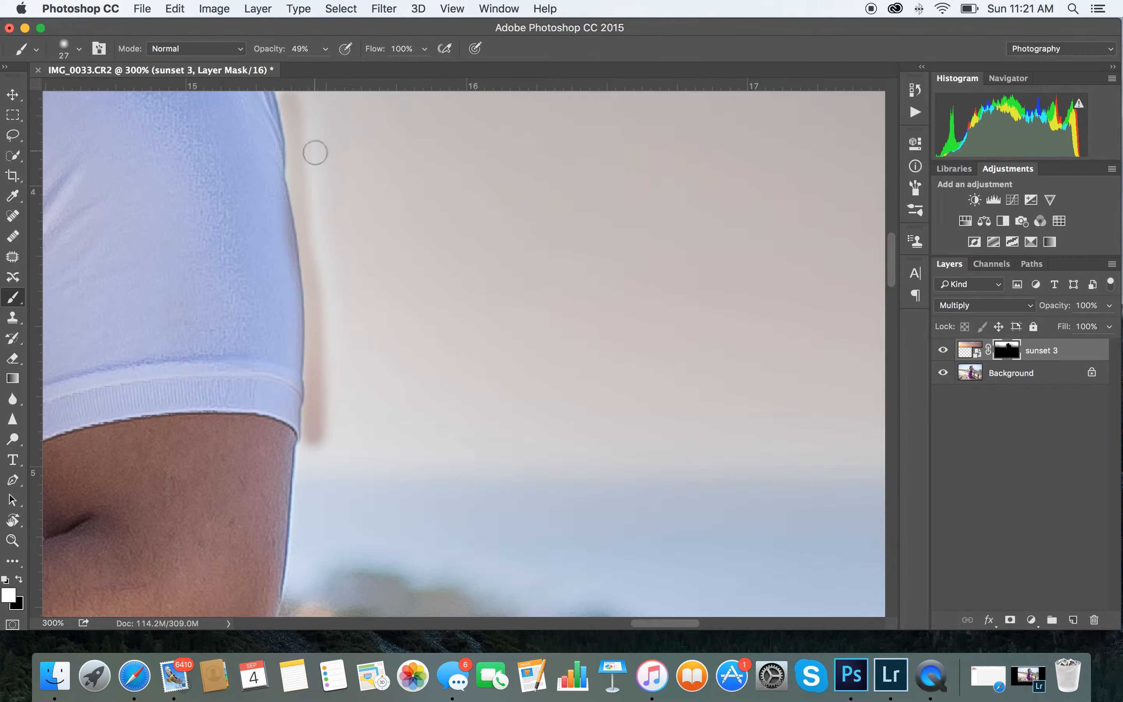
Step back through the brush history, comparing states, and delete the most recent unwanted brush strokes
click(915, 90)
click(872, 251)
click(665, 245)
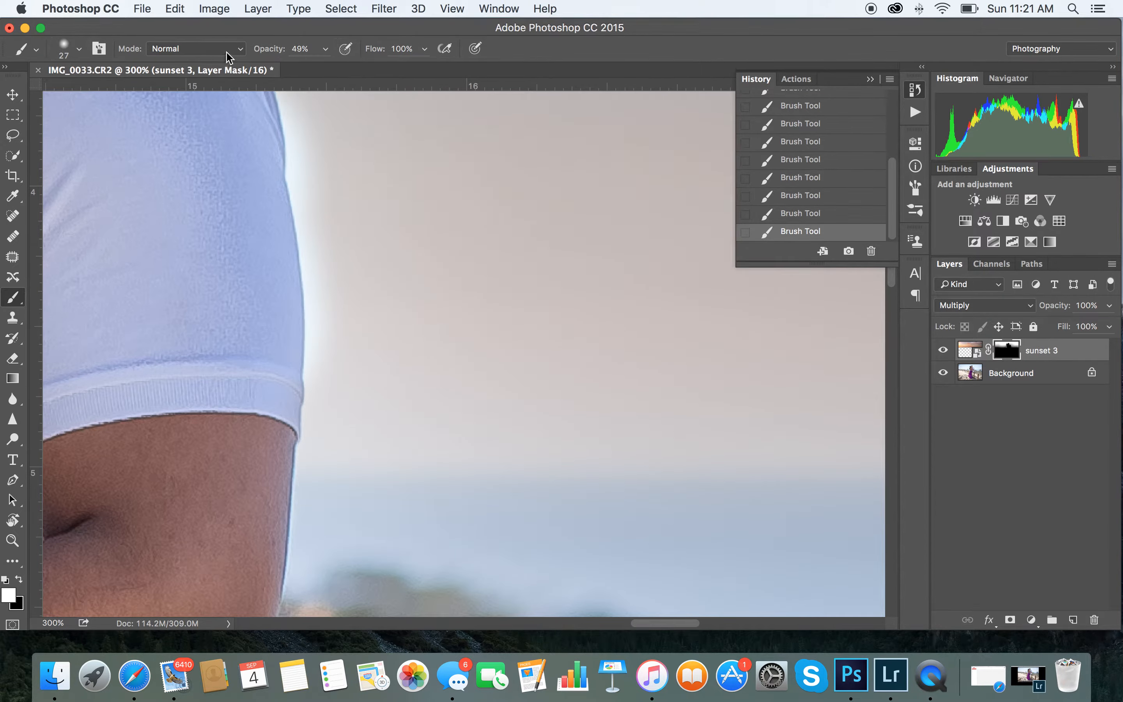
click(819, 178)
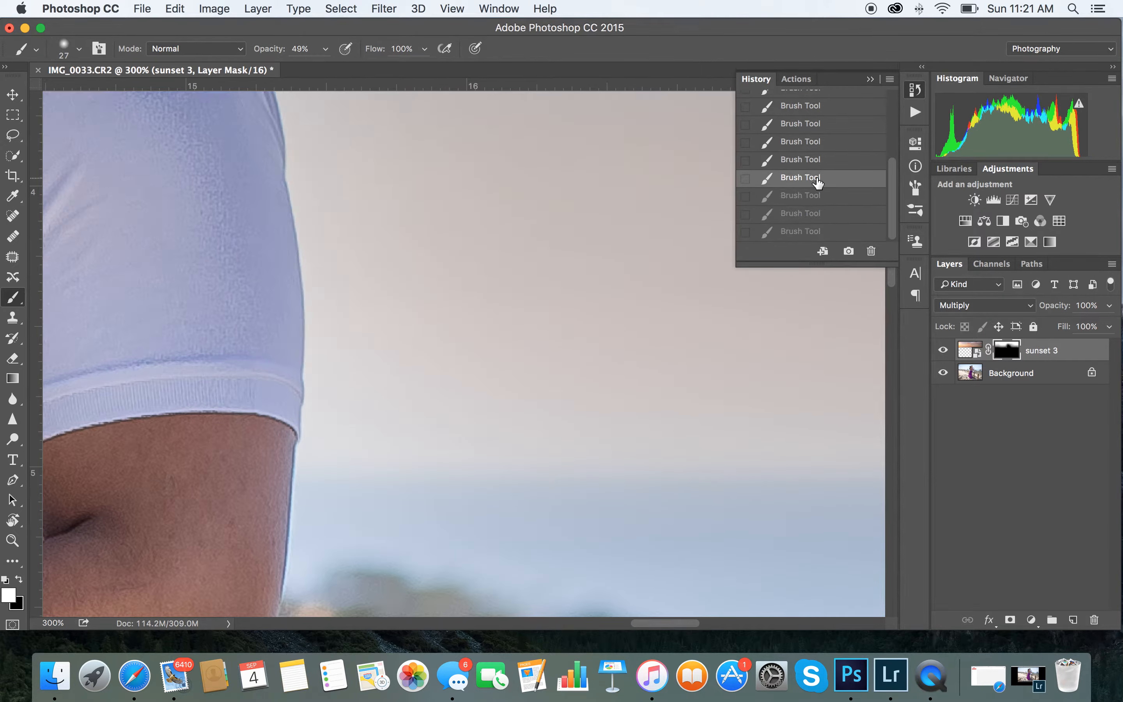
click(831, 197)
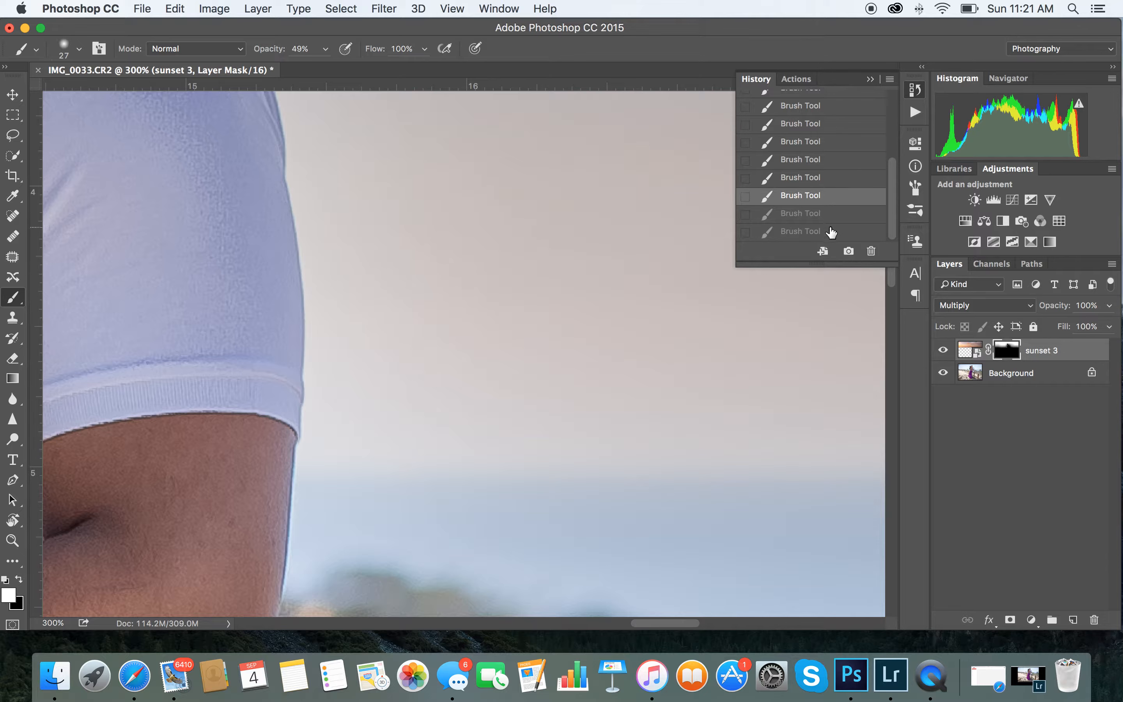
click(831, 232)
click(834, 197)
click(871, 251)
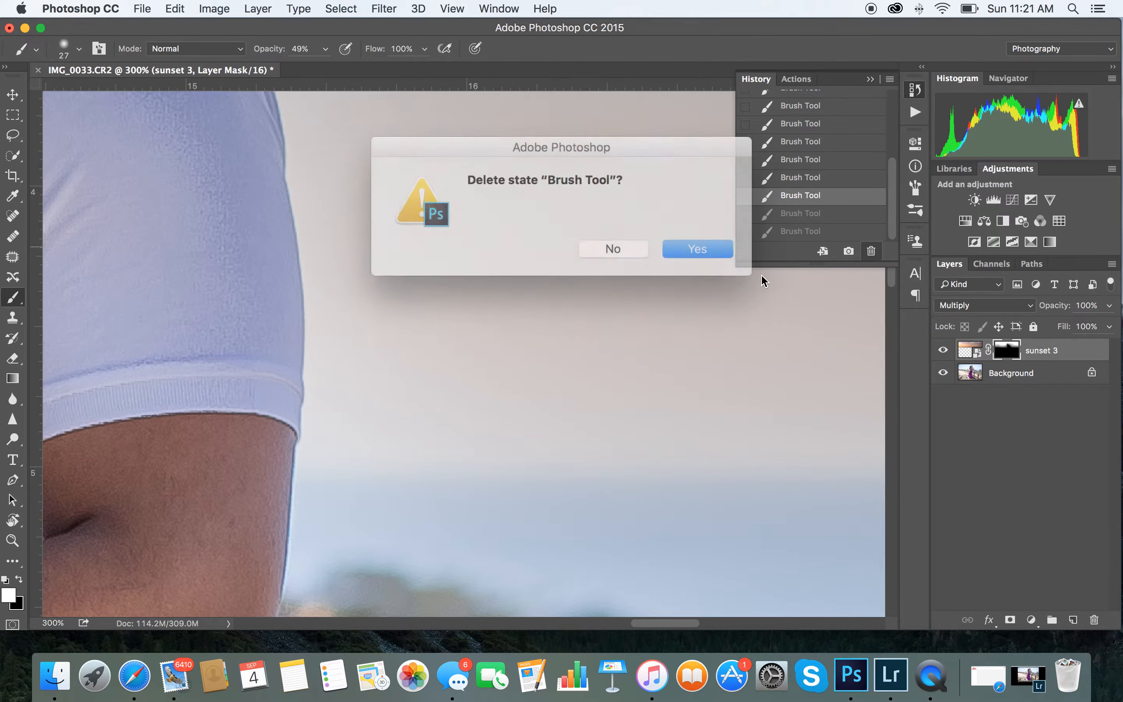
click(674, 246)
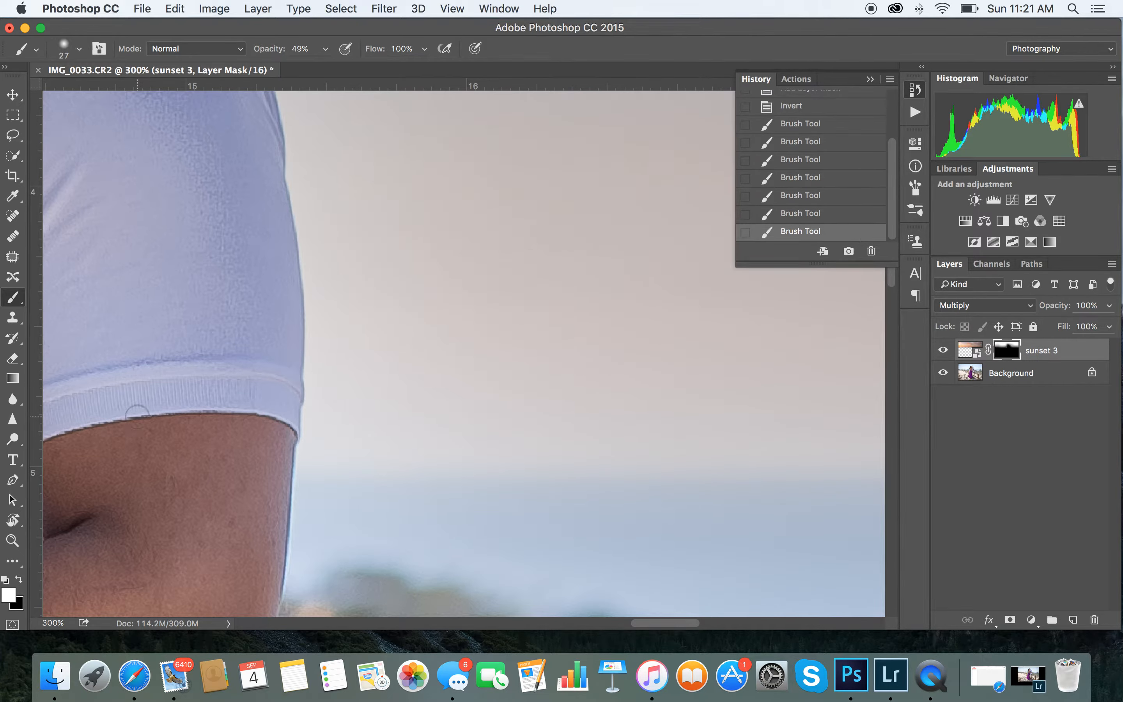
Mask the sunset off the outer edge of the man's sleeve and shoulder with a black 27 px brush at 49% opacity
mouse_move(287, 378)
mouse_down()
mouse_move(271, 371)
mouse_move(276, 397)
mouse_up()
click(20, 578)
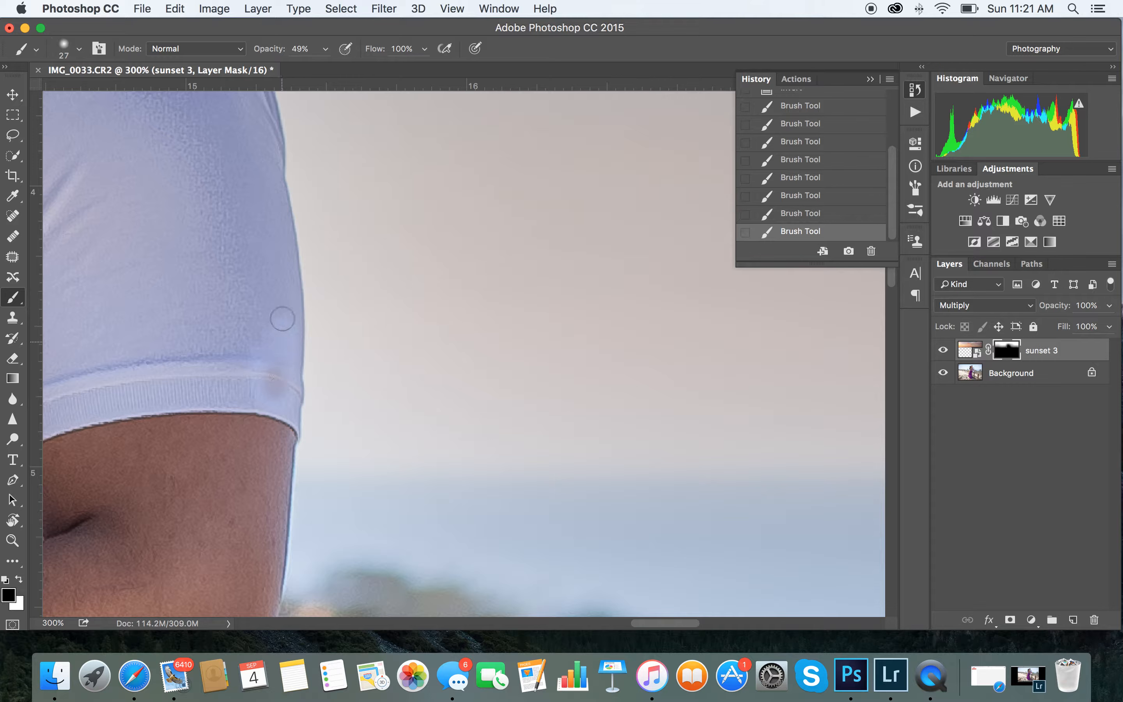
drag(268, 386, 269, 397)
drag(277, 295, 264, 133)
scroll(264, 134, up, 4)
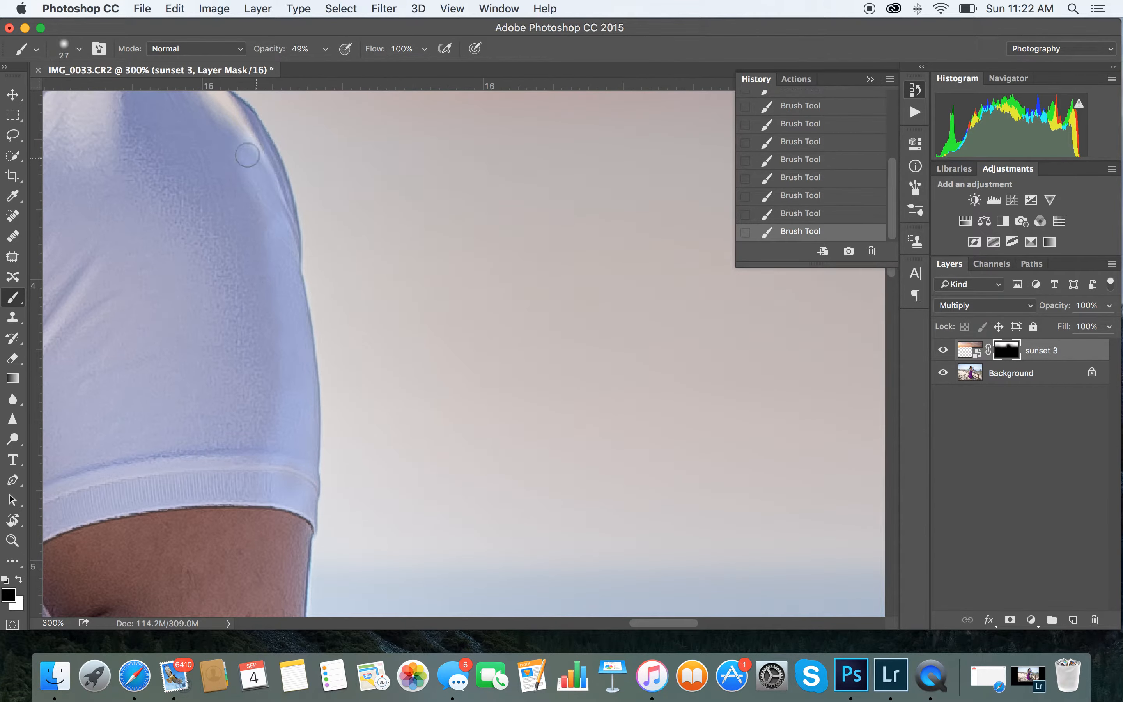
scroll(295, 200, up, 8)
scroll(296, 200, left, 6)
mouse_move(418, 365)
mouse_down()
mouse_move(347, 268)
mouse_move(228, 191)
mouse_move(97, 144)
mouse_move(91, 120)
mouse_move(55, 145)
mouse_move(181, 201)
mouse_move(158, 187)
mouse_move(202, 193)
mouse_move(129, 170)
mouse_move(201, 191)
mouse_move(347, 301)
mouse_move(379, 371)
mouse_up()
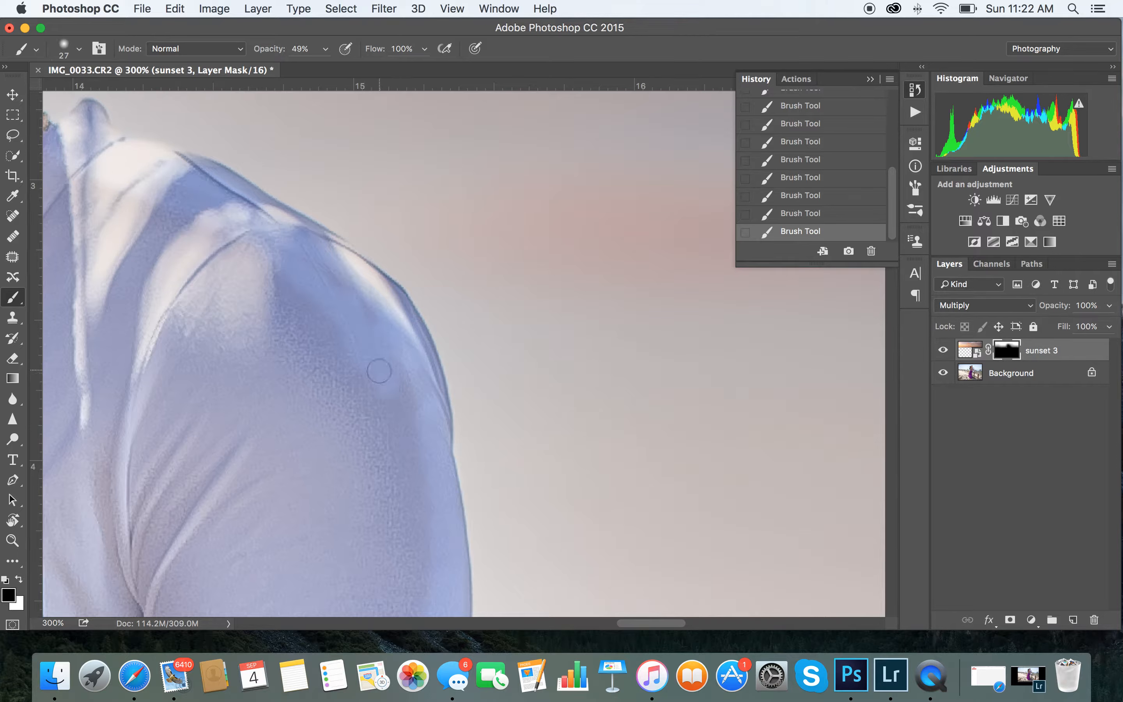
Raise the brush opacity to 100% and mask the sunset off the man's shoulder and the outer part of his sleeve
click(325, 49)
drag(333, 70, 365, 66)
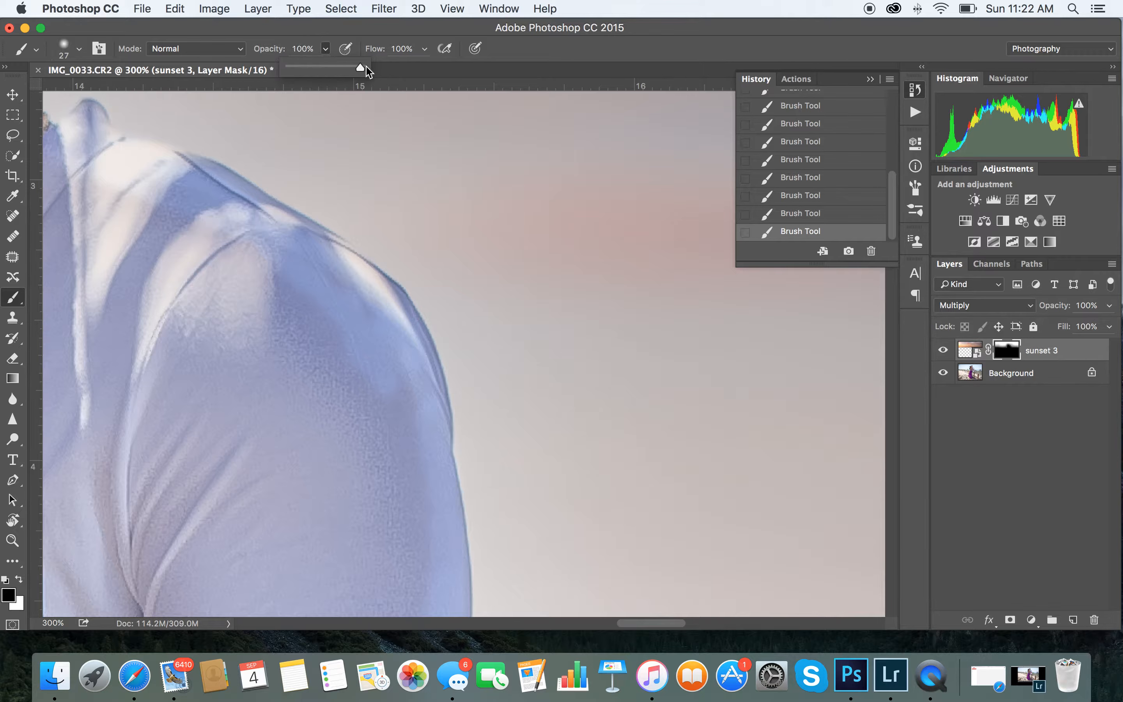
mouse_move(175, 220)
mouse_down()
mouse_move(261, 274)
mouse_move(168, 183)
mouse_move(185, 179)
mouse_move(335, 270)
mouse_move(219, 217)
mouse_move(327, 299)
mouse_move(341, 291)
mouse_move(388, 345)
mouse_move(395, 337)
mouse_move(396, 381)
mouse_move(371, 283)
mouse_move(396, 285)
mouse_move(423, 508)
mouse_move(410, 466)
mouse_up()
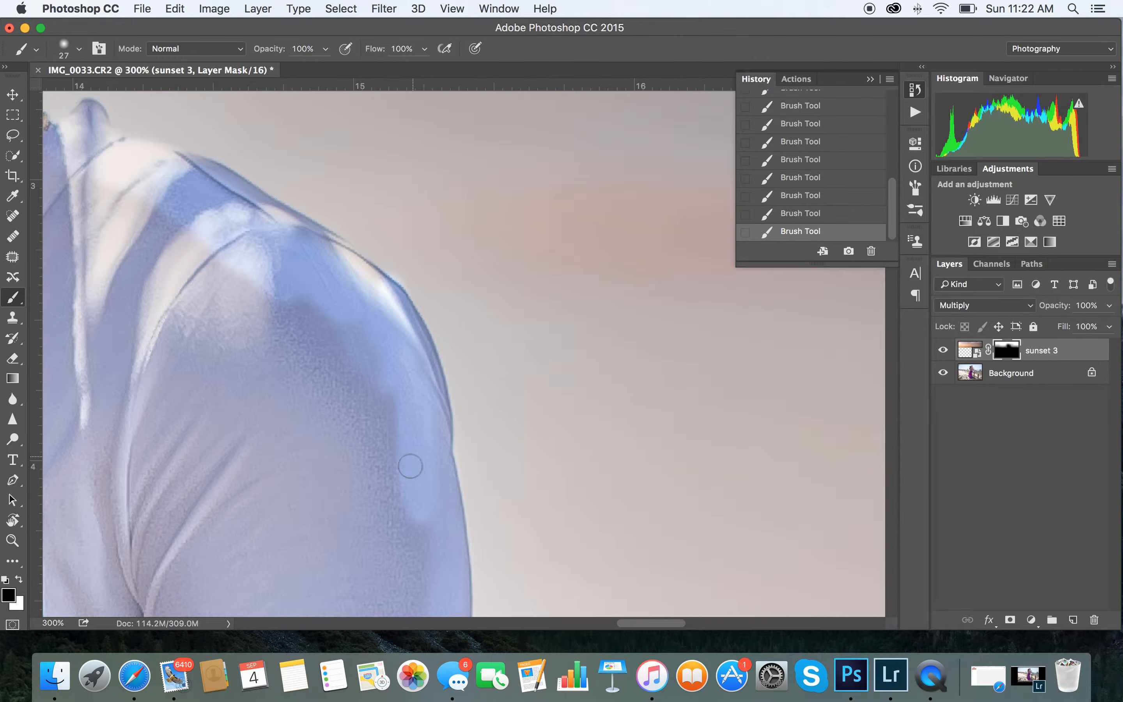
scroll(408, 316, down, 5)
mouse_move(397, 340)
mouse_down()
mouse_move(418, 426)
mouse_move(414, 484)
mouse_move(400, 484)
mouse_move(410, 412)
mouse_up()
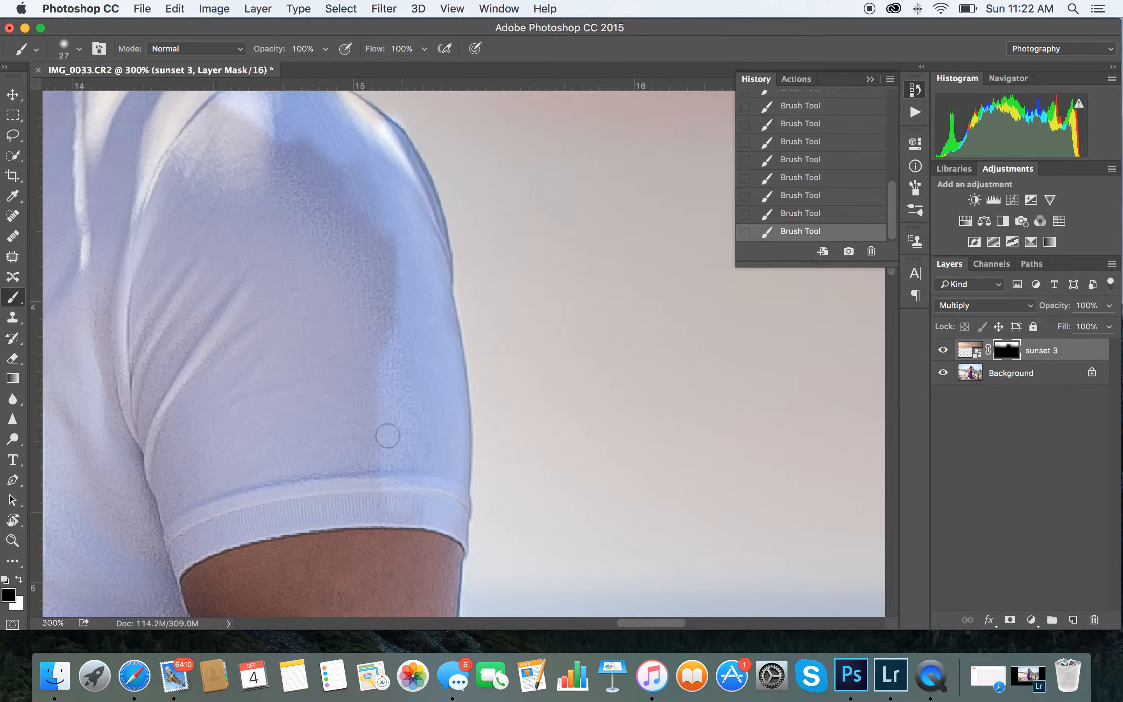
mouse_move(371, 376)
mouse_down()
mouse_move(387, 350)
mouse_move(368, 322)
mouse_move(360, 250)
mouse_move(383, 271)
mouse_move(386, 230)
mouse_move(361, 181)
mouse_move(314, 138)
mouse_move(310, 233)
mouse_move(362, 414)
mouse_up()
scroll(327, 273, up, 3)
scroll(328, 273, left, 5)
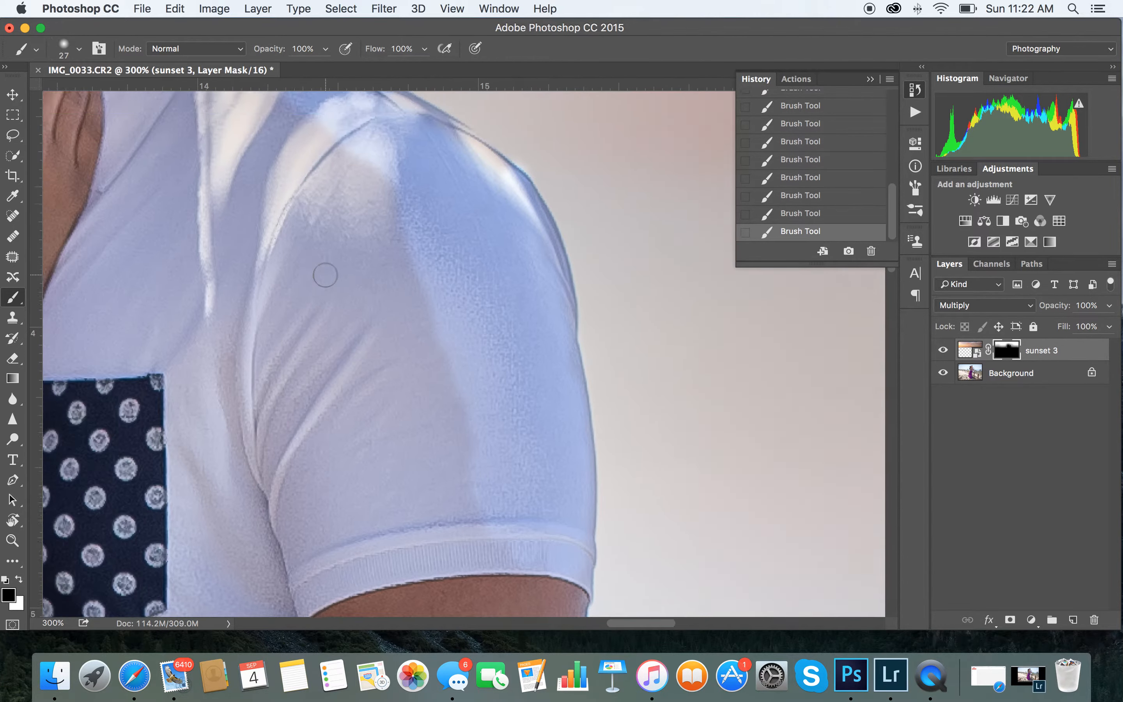
Enlarge the black brush to 68 px and mask the sunset off the rest of the man's sleeve and upper shirt
key(super+minus)
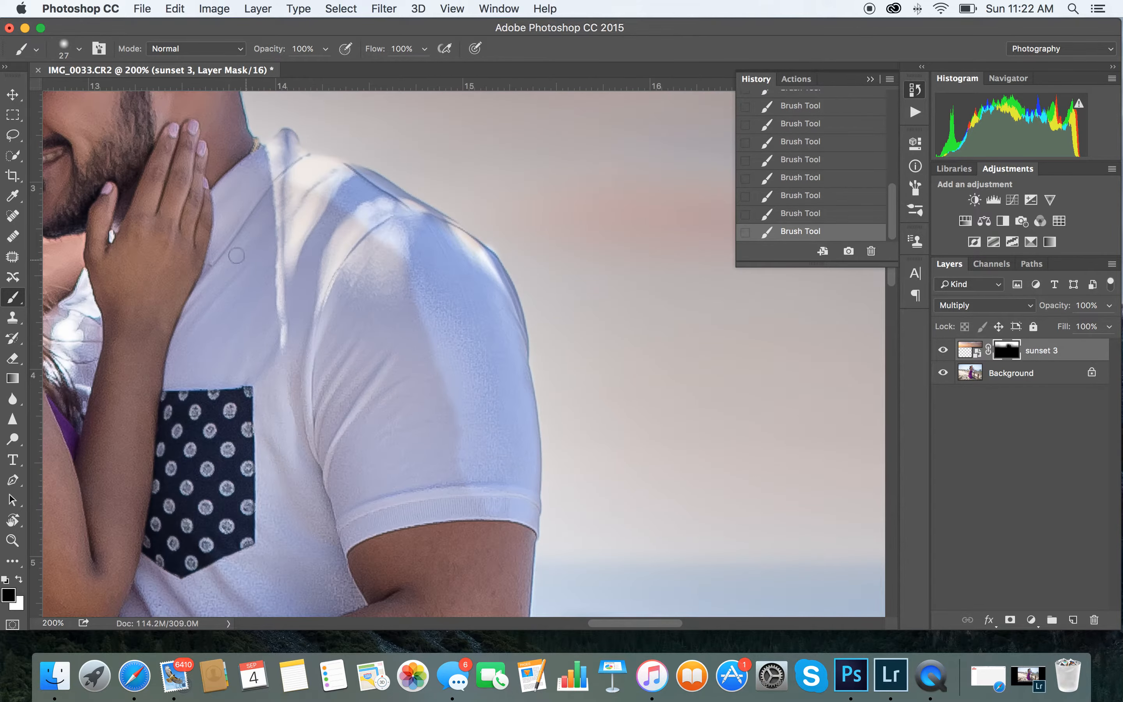
click(78, 49)
click(119, 91)
click(280, 192)
mouse_move(240, 203)
mouse_down()
mouse_move(230, 172)
mouse_move(210, 167)
mouse_move(231, 218)
mouse_move(217, 143)
mouse_up()
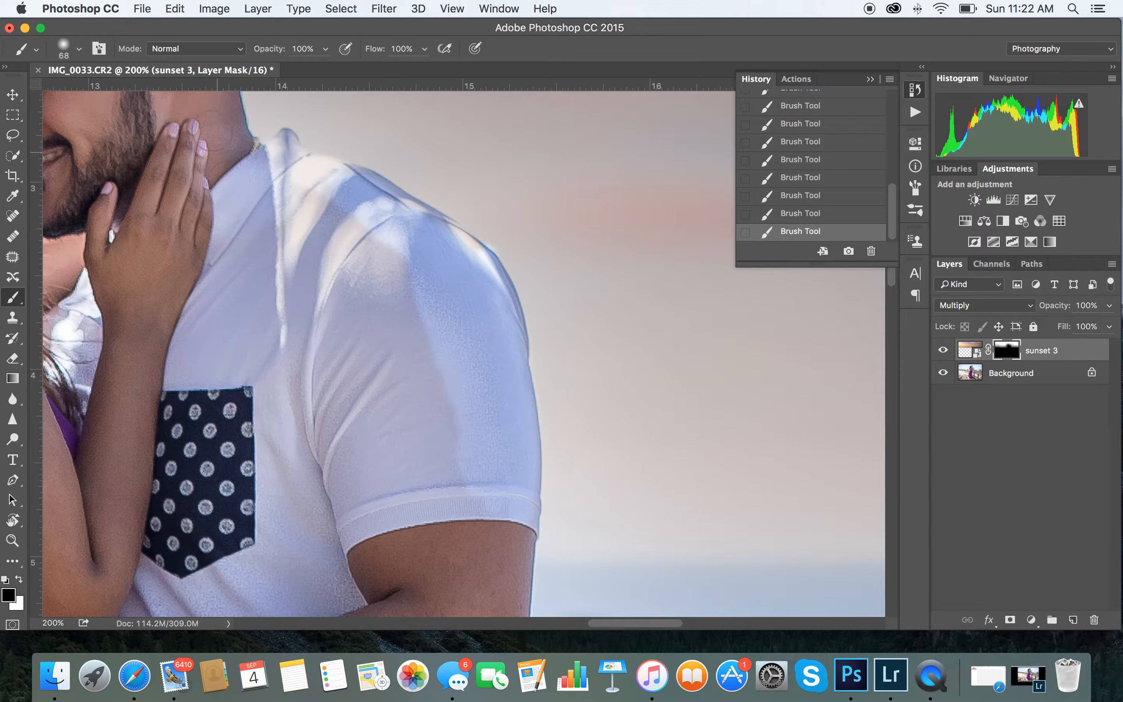
mouse_move(341, 227)
mouse_down()
mouse_move(417, 326)
mouse_move(338, 202)
mouse_move(346, 306)
mouse_move(413, 381)
mouse_move(477, 515)
mouse_move(389, 502)
mouse_move(365, 368)
mouse_move(325, 427)
mouse_move(311, 300)
mouse_move(275, 370)
mouse_move(323, 441)
mouse_up()
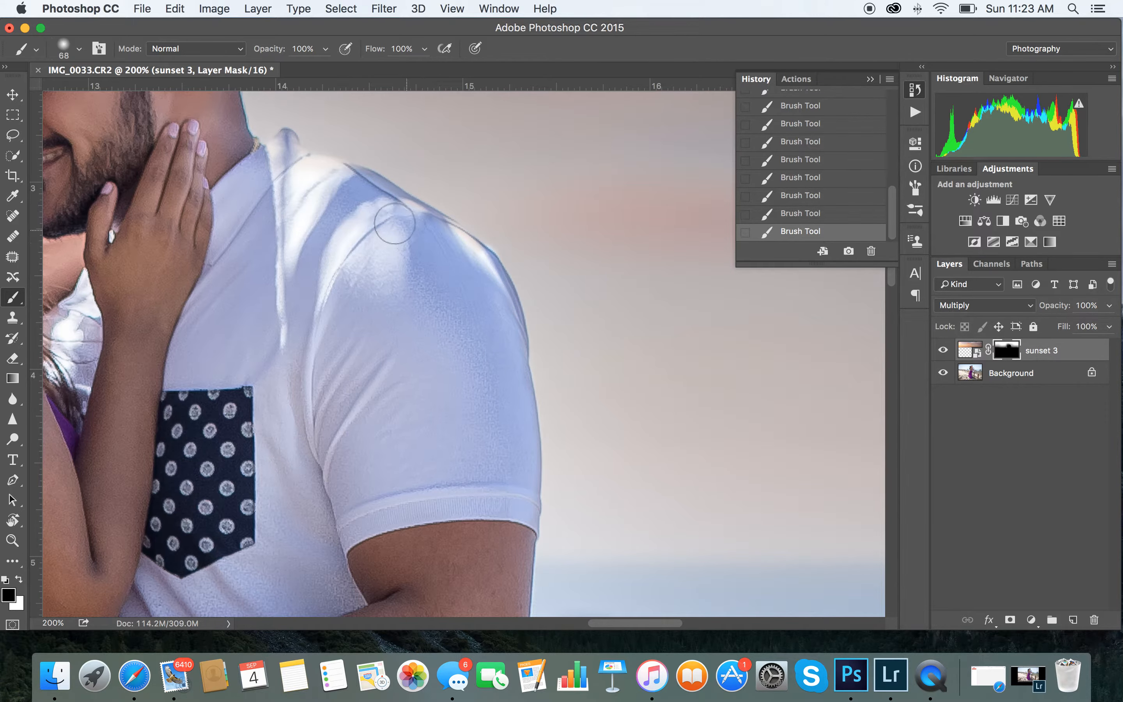
Mask the sunset off the couple's faces and the man's hair with the black 68 px brush
scroll(174, 207, up, 5)
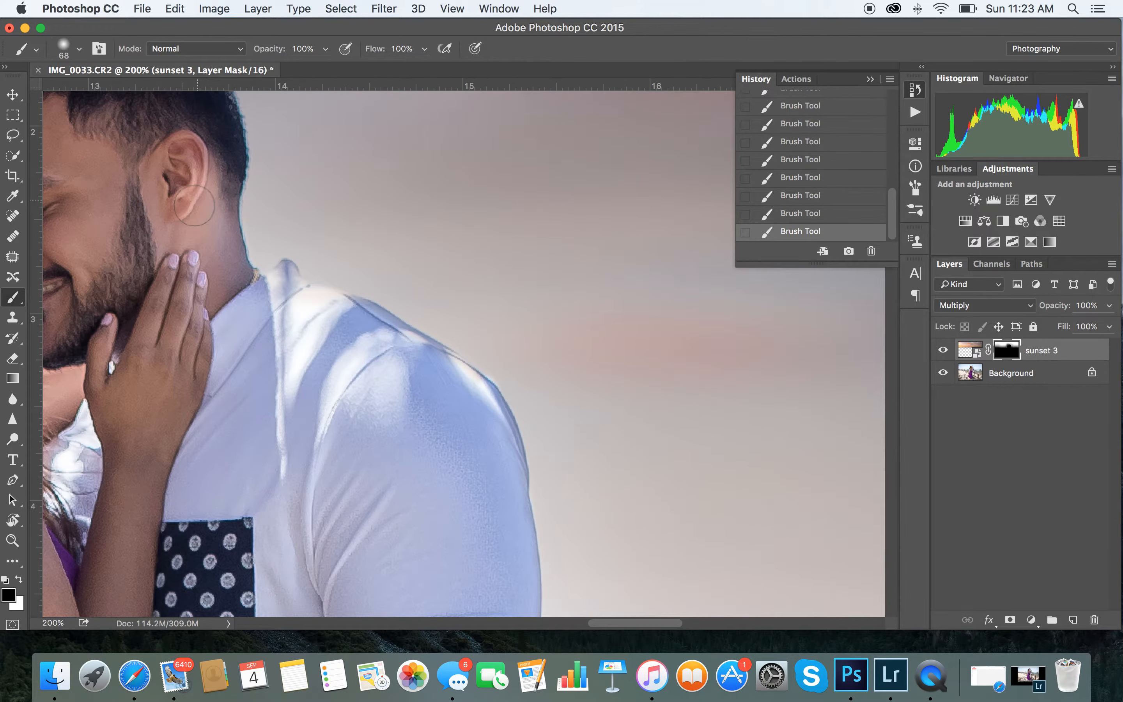
scroll(194, 205, left, 7)
scroll(193, 205, up, 4)
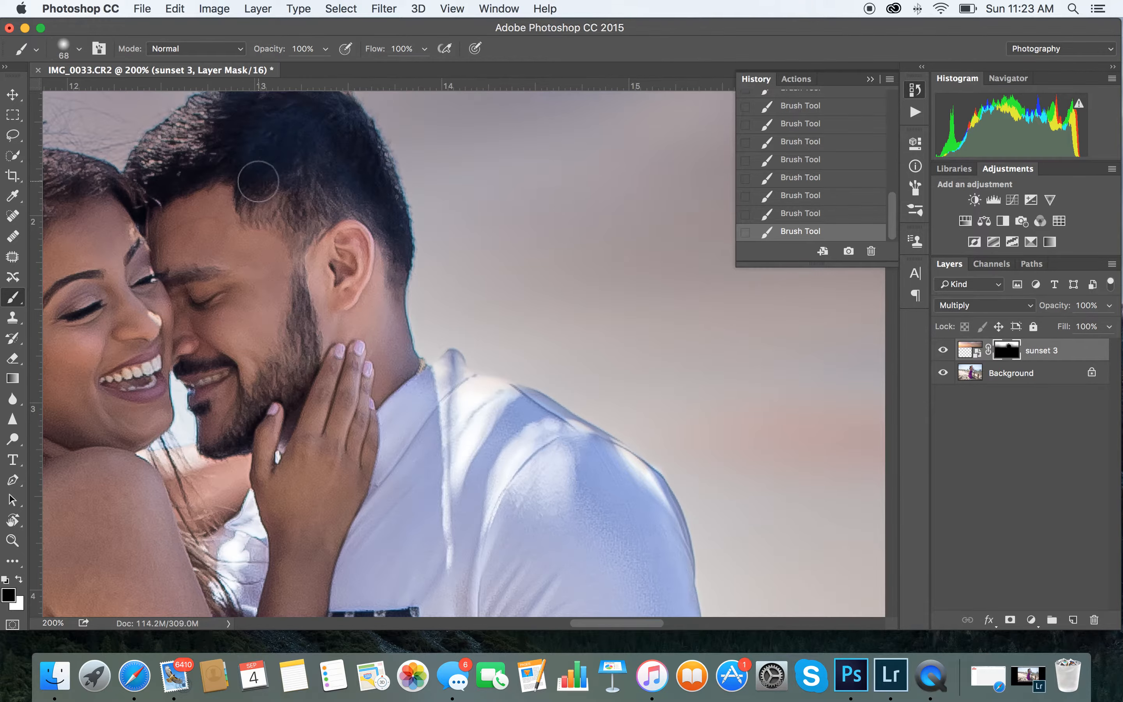
scroll(259, 182, up, 3)
scroll(259, 181, left, 1)
mouse_move(224, 243)
mouse_down()
mouse_move(185, 243)
mouse_move(211, 206)
mouse_move(289, 168)
mouse_move(344, 197)
mouse_move(301, 200)
mouse_move(210, 297)
mouse_move(225, 325)
mouse_up()
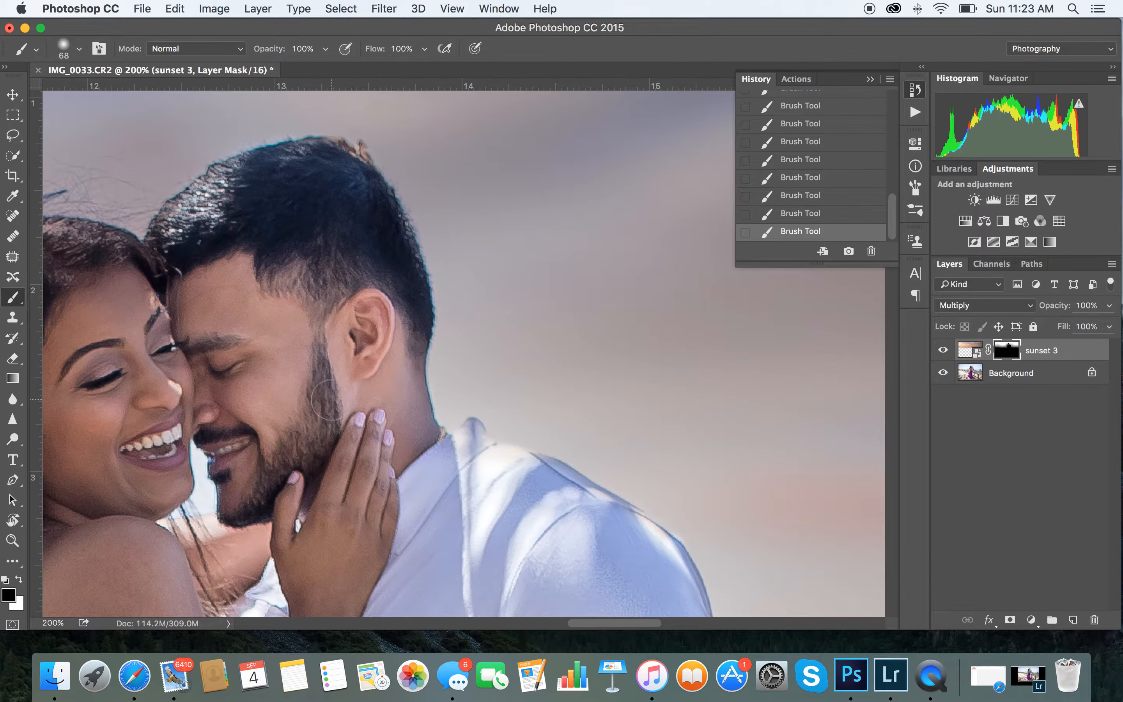
scroll(327, 399, down, 5)
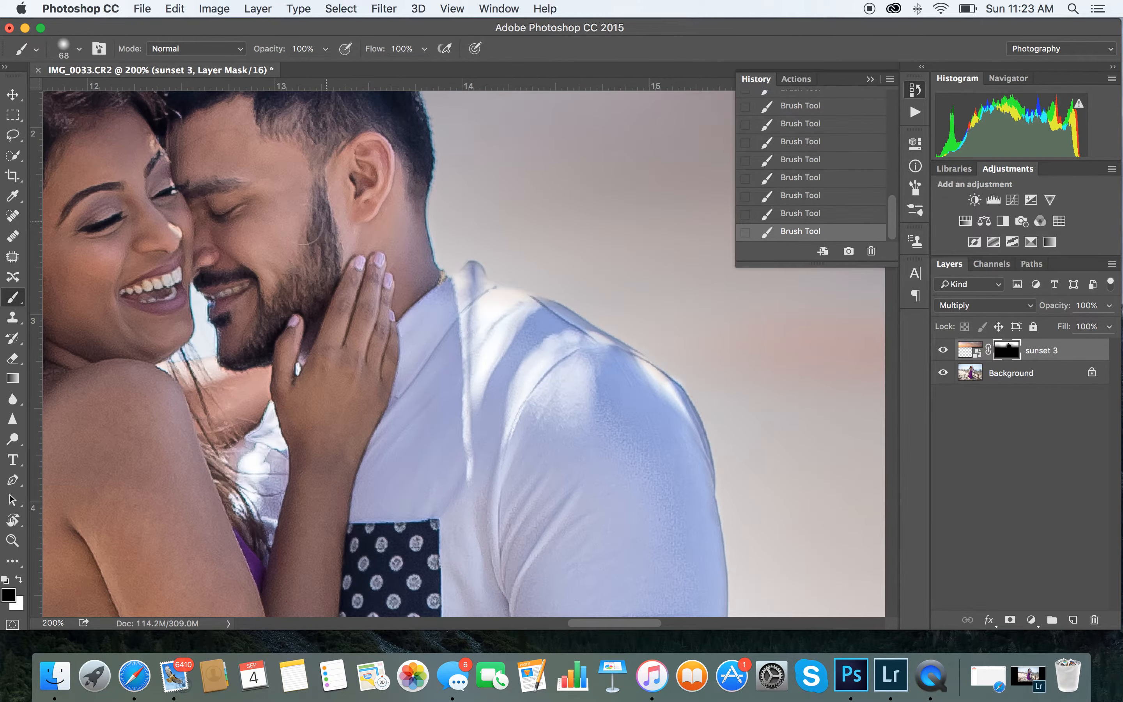
scroll(126, 218, left, 5)
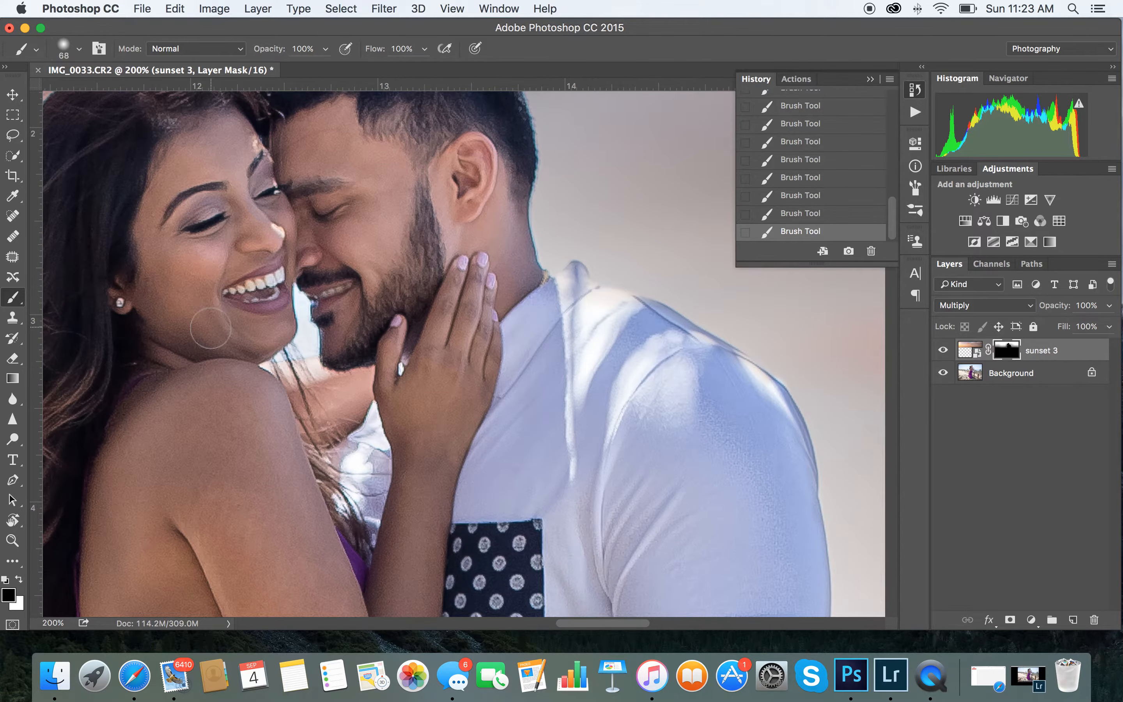
Close the history and examine how the sunset blends around the couple and across the whole photo
key(super+minus)
key(super+minus)
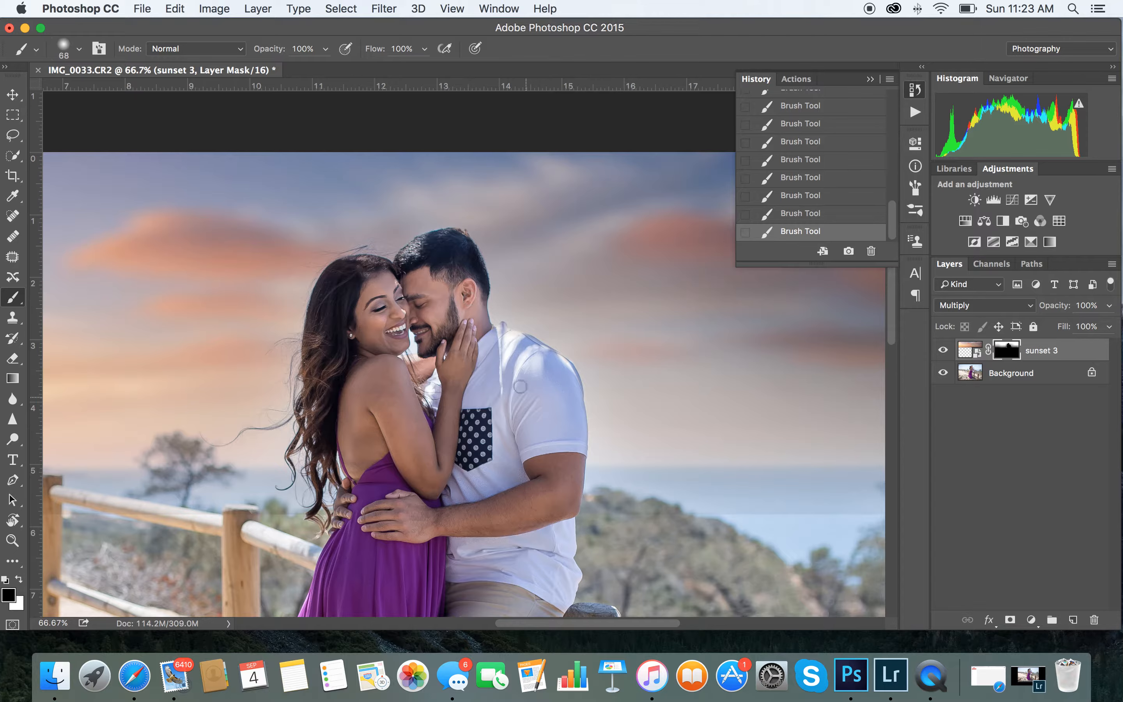
scroll(504, 328, down, 5)
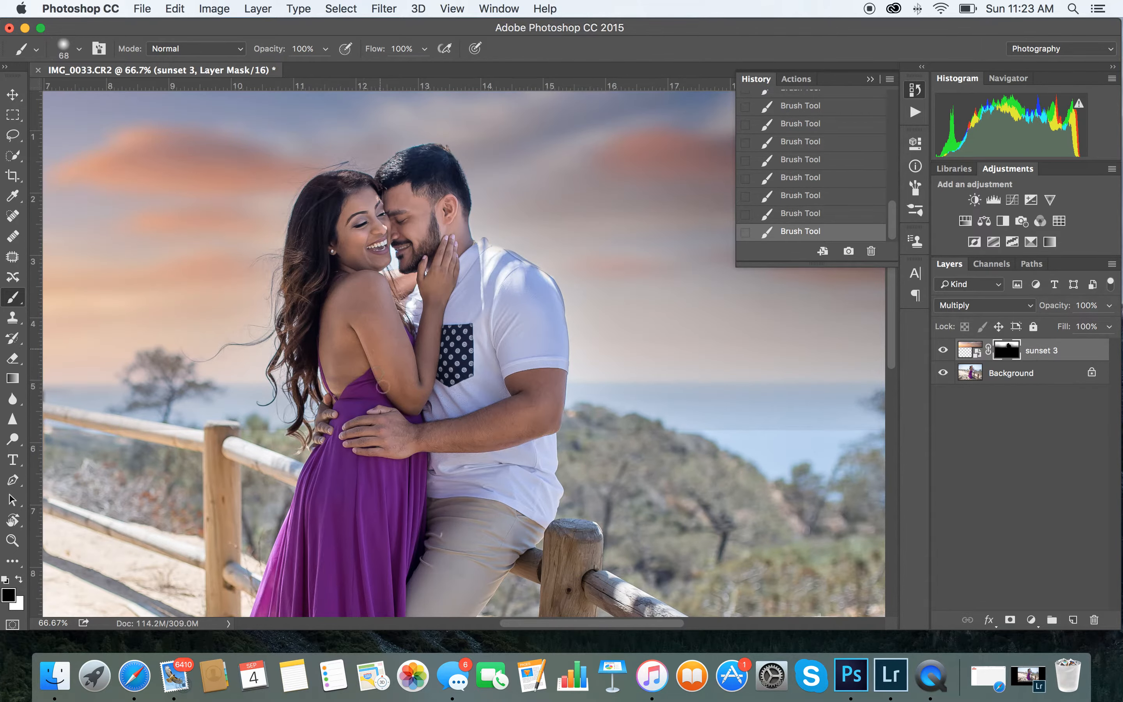
click(868, 80)
scroll(458, 354, down, 5)
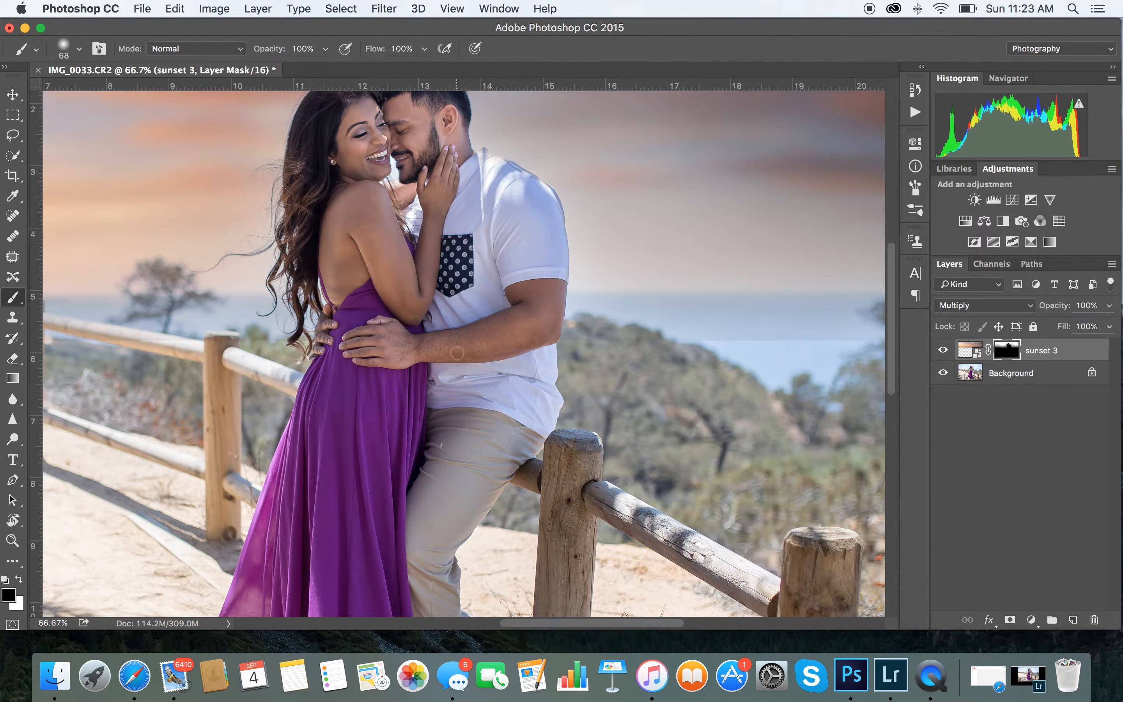
scroll(354, 407, down, 3)
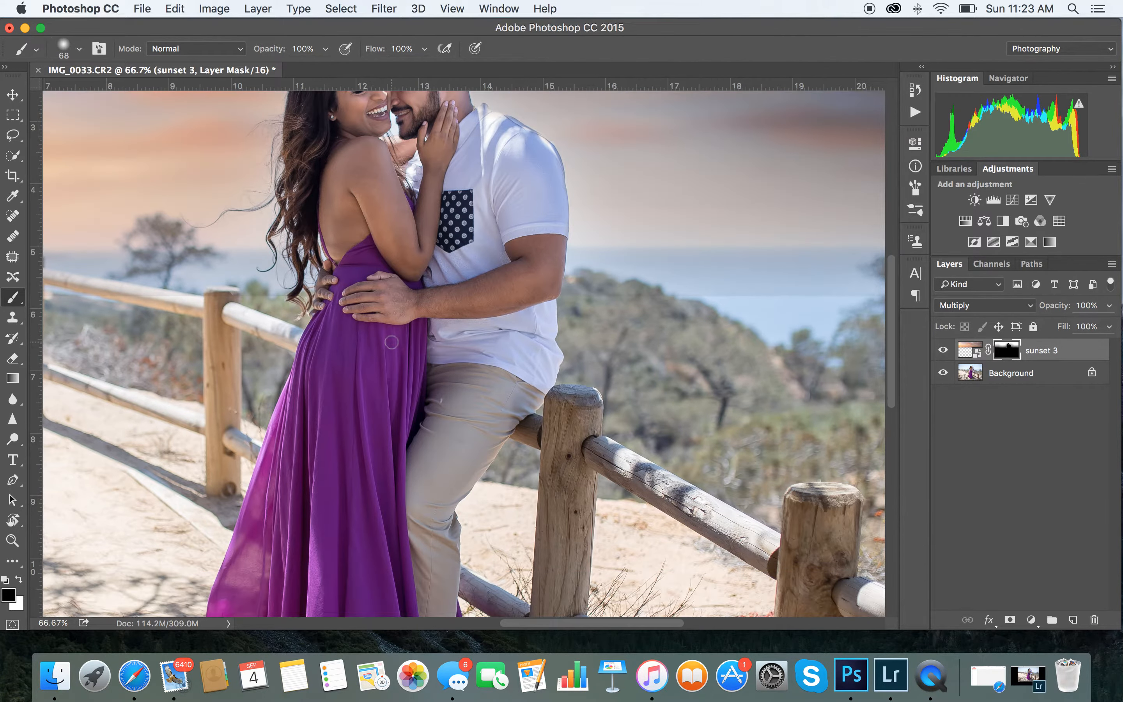
key(super+minus)
key(super+minus)
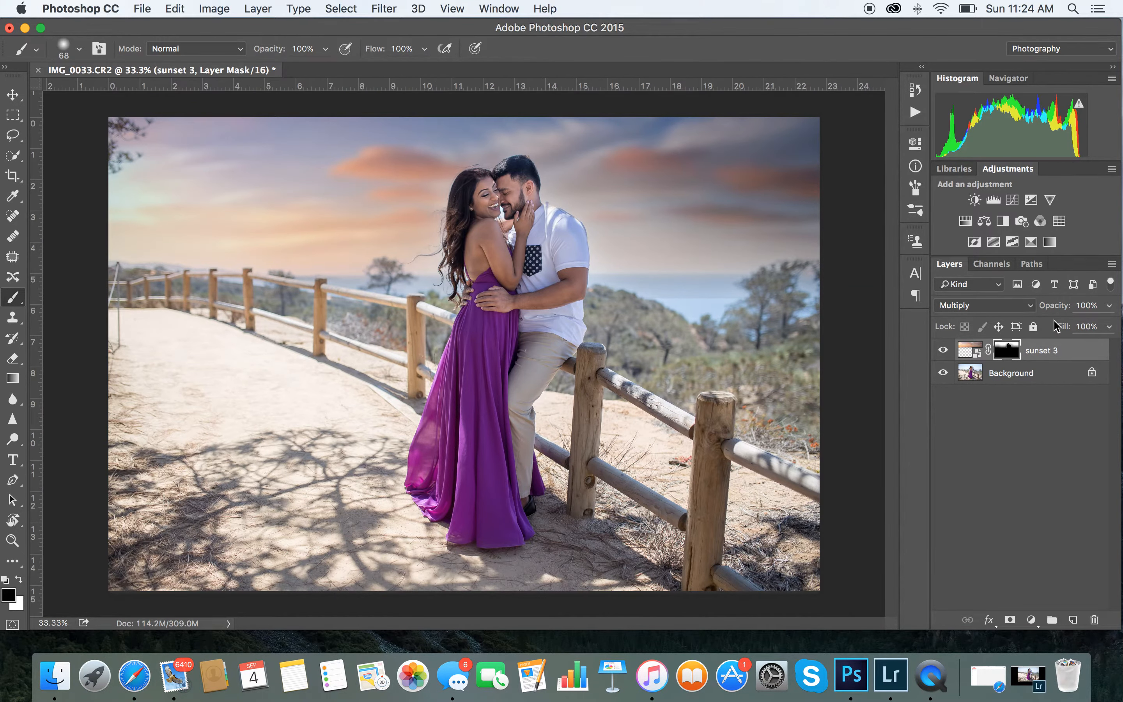
Enlarge the soft brush for the sunset mask to 86 px and keep black as the painting color
key(super+plus)
key(super+plus)
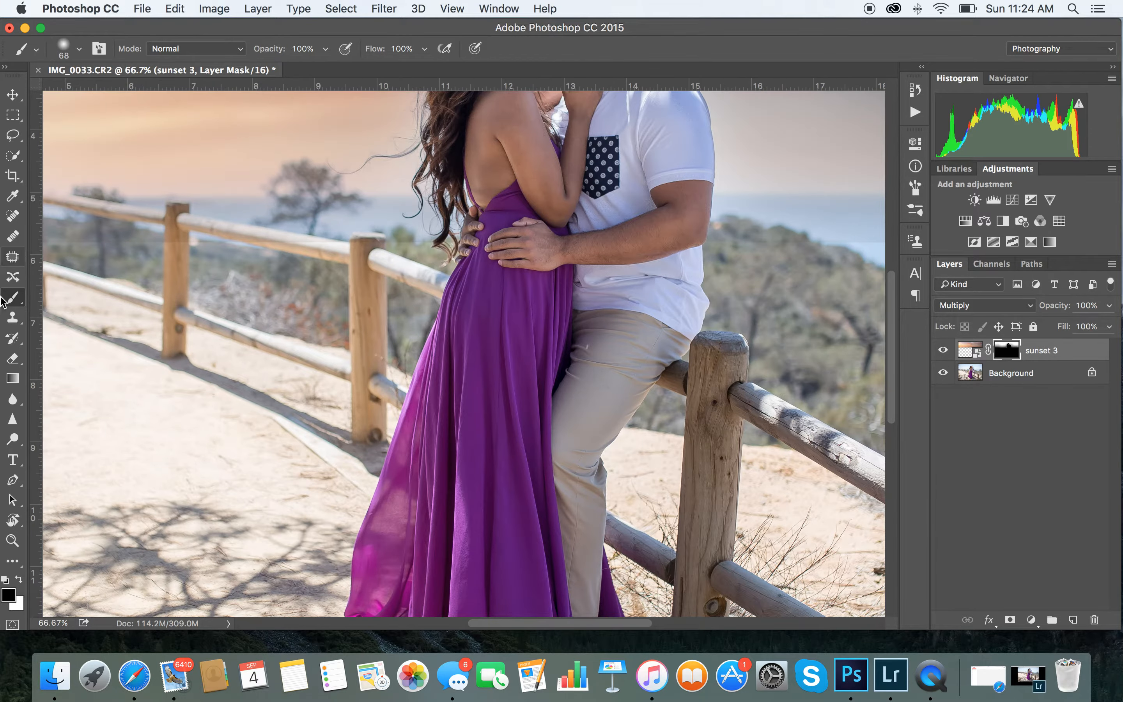
click(19, 579)
click(79, 49)
drag(121, 98, 126, 97)
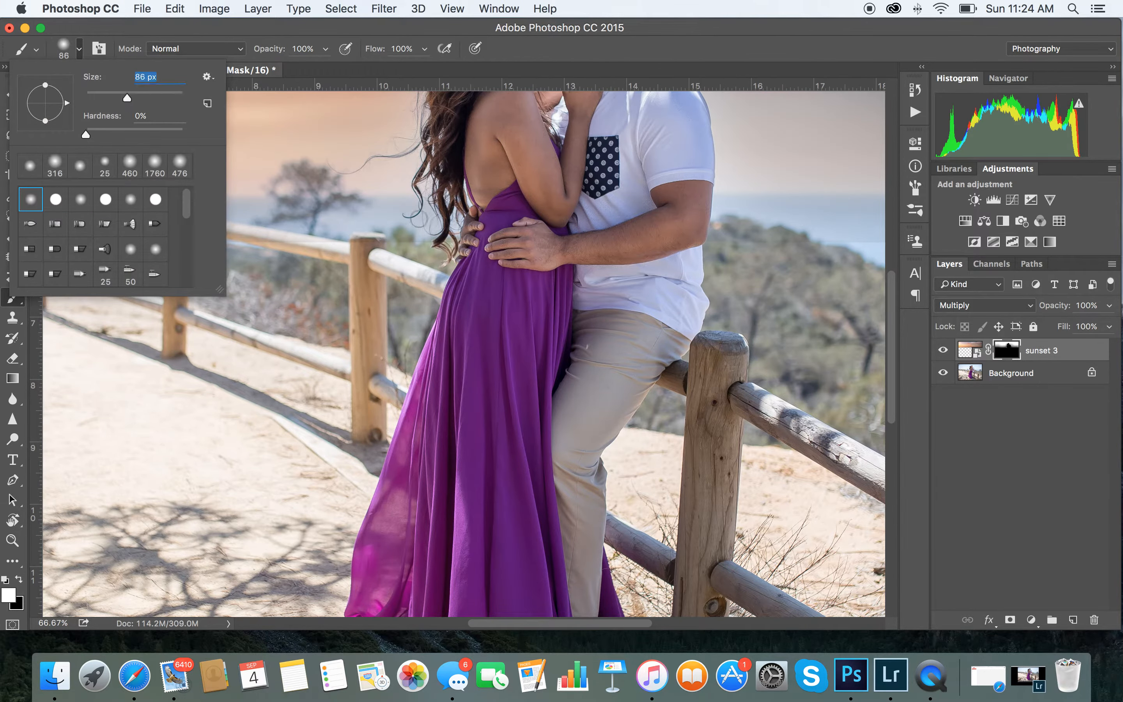
click(392, 247)
click(20, 578)
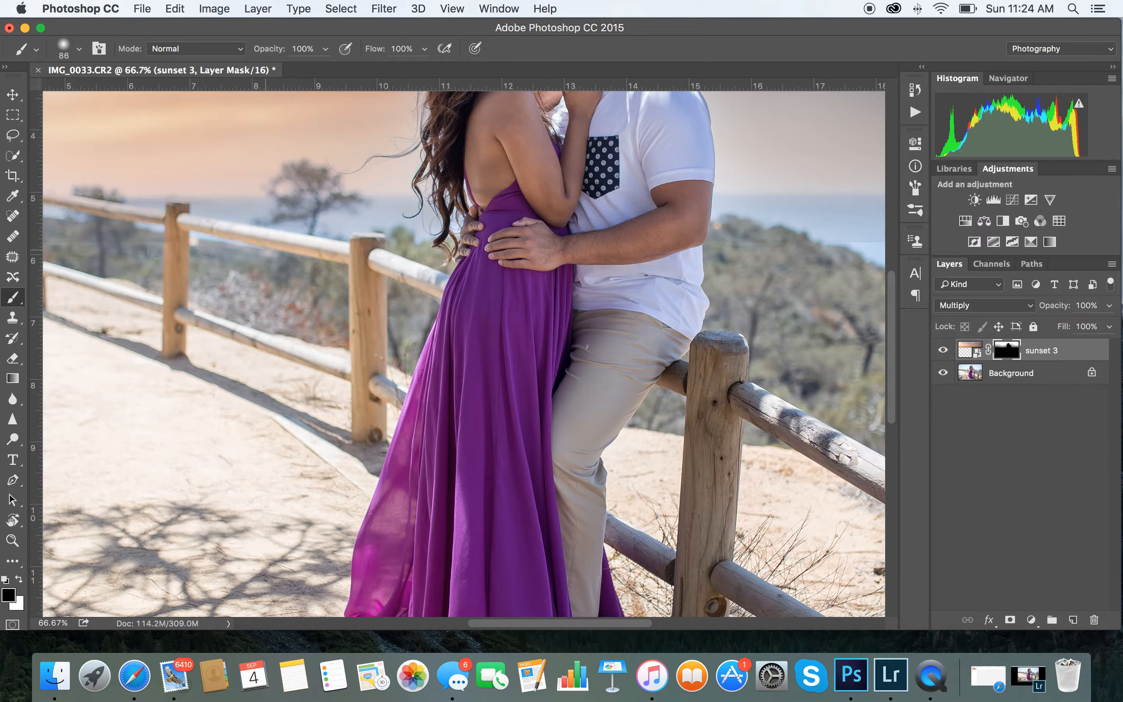
Mask the sunset's hard lower edge off the sea and trees to the right of the couple with the black brush
scroll(213, 227, left, 10)
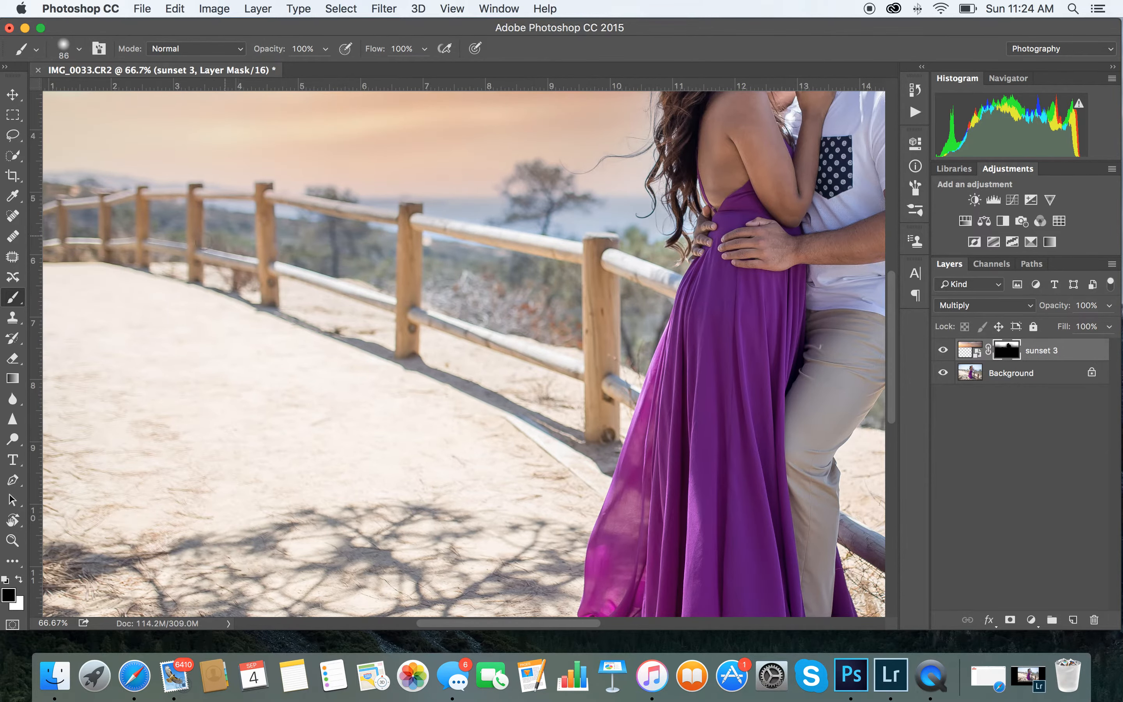
scroll(204, 253, left, 10)
scroll(535, 214, right, 20)
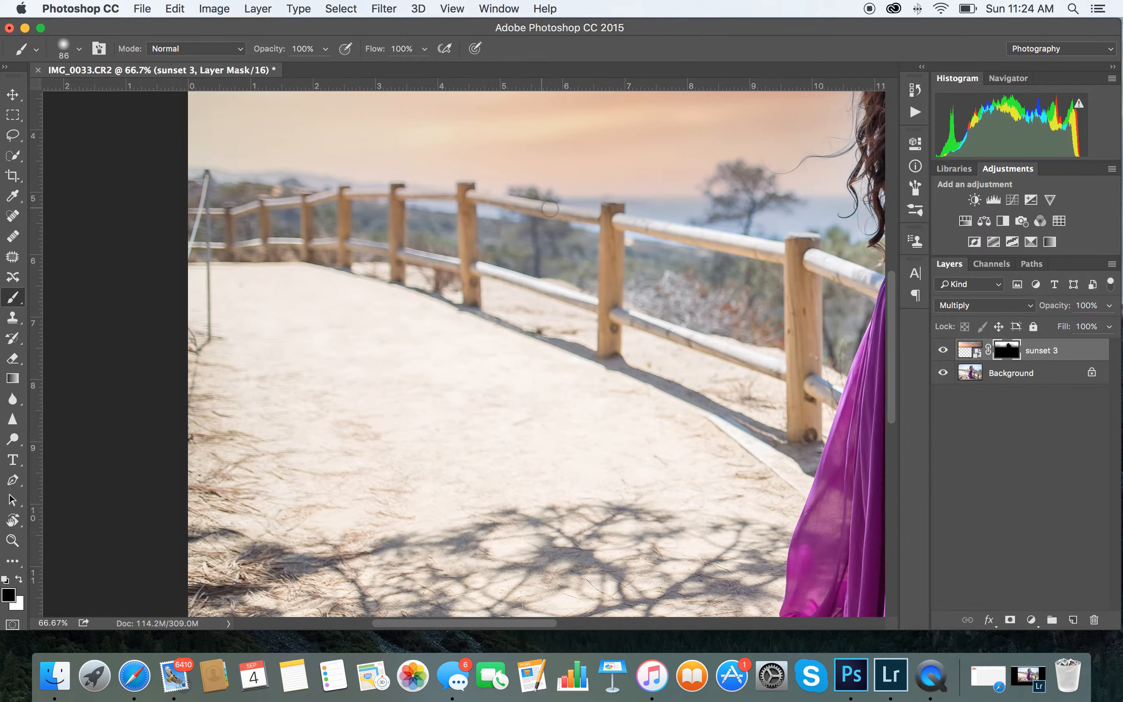
scroll(537, 210, right, 20)
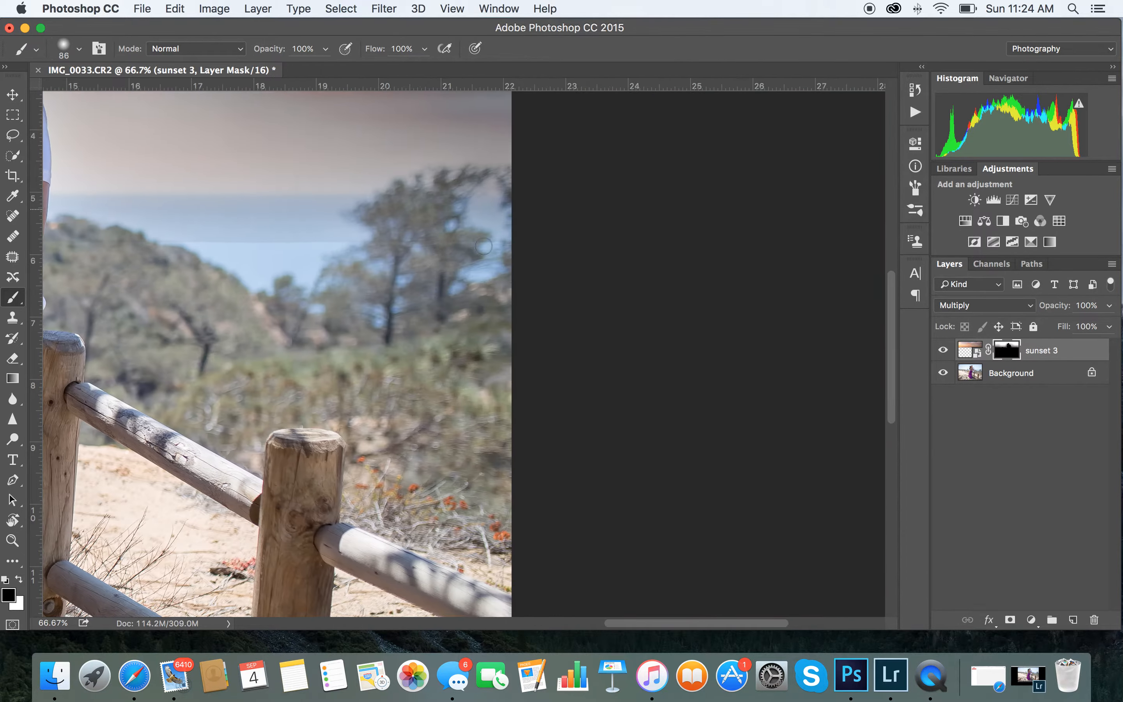
scroll(361, 244, left, 17)
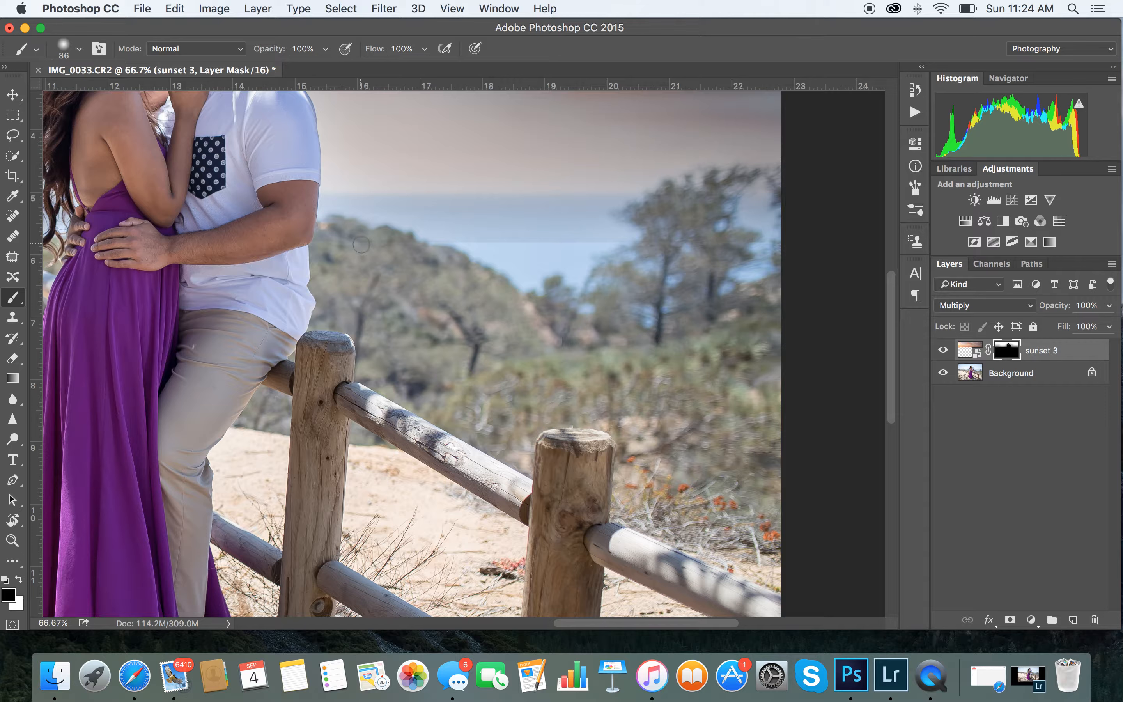
drag(430, 247, 762, 246)
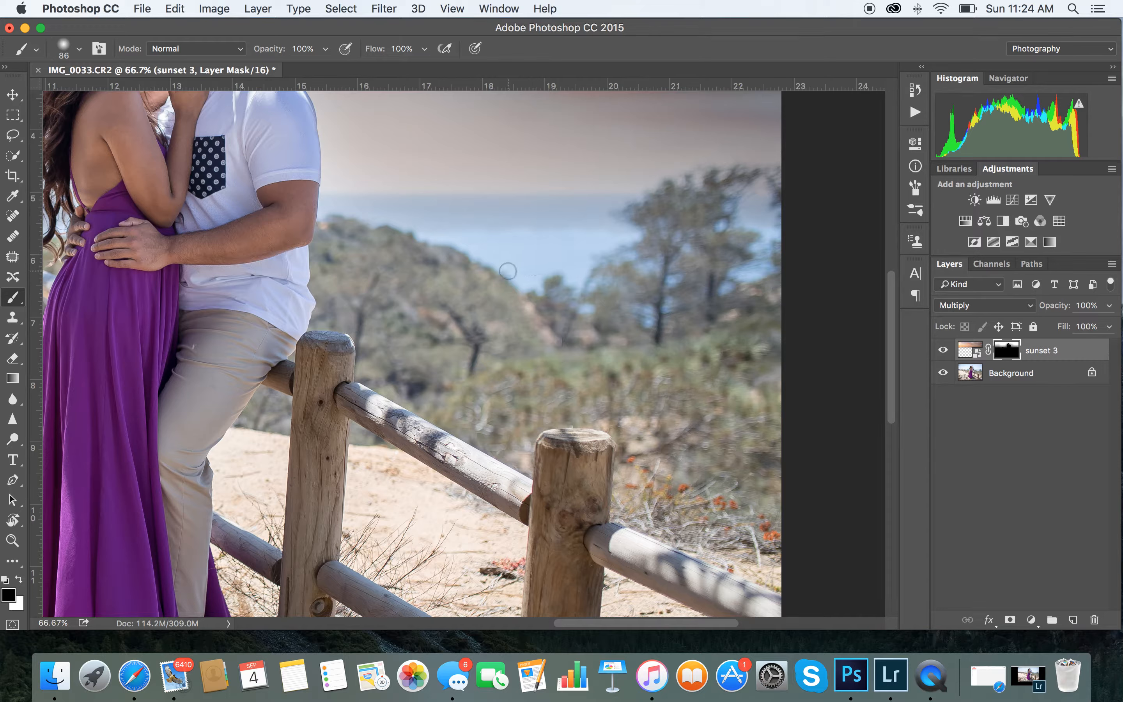
Burn the shadows of the hills and trees right of the couple on the Background layer with the Burn tool
click(13, 438)
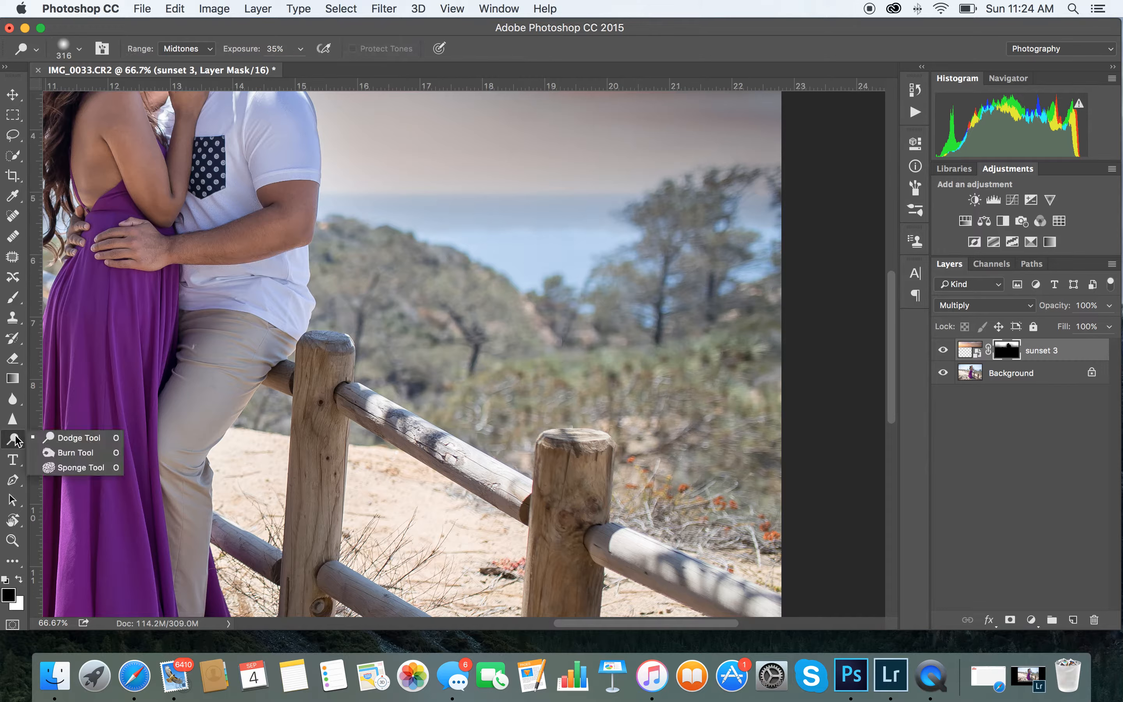
click(93, 451)
click(186, 49)
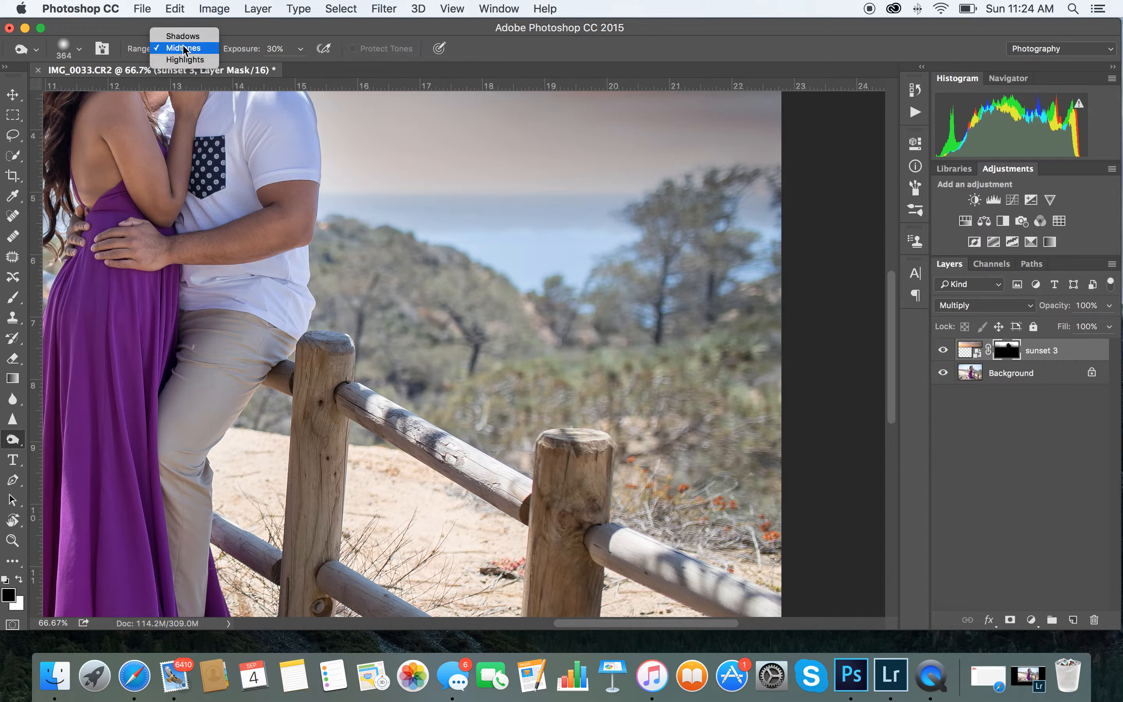
click(183, 35)
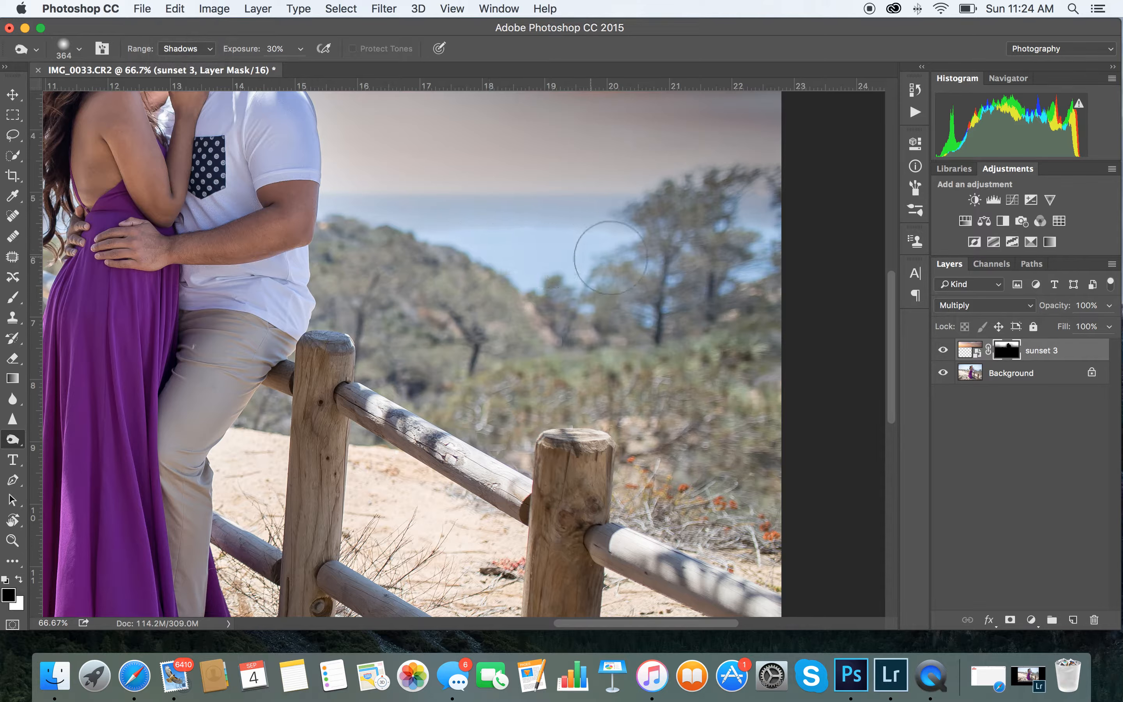
click(965, 373)
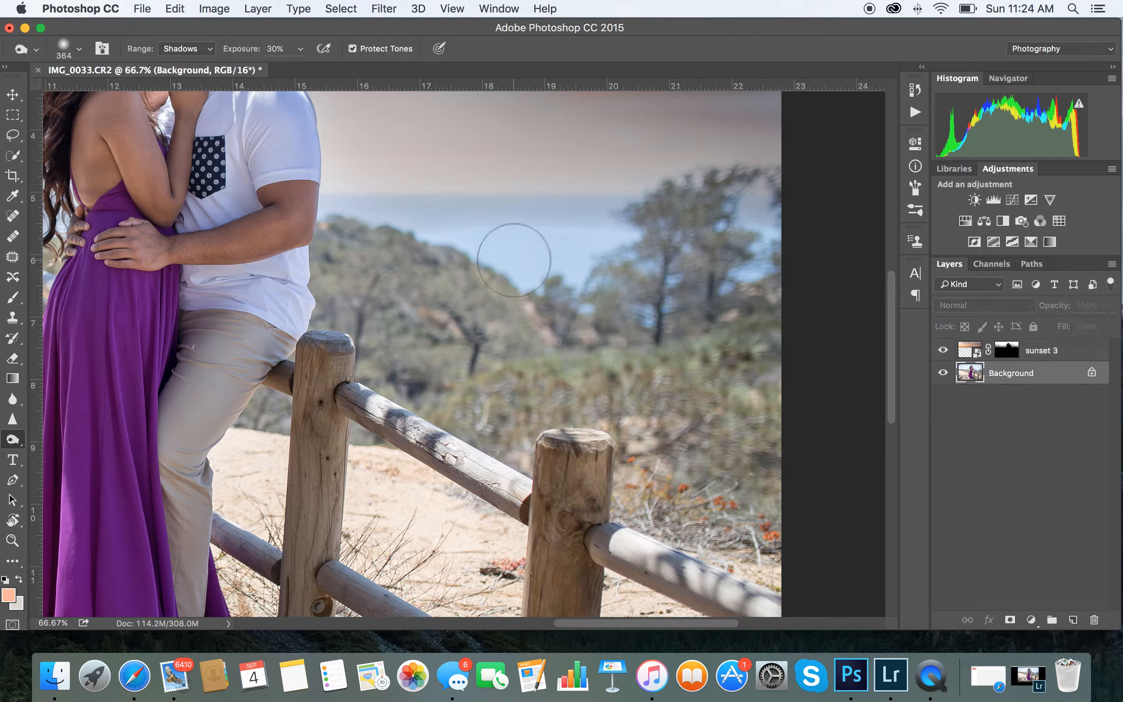
mouse_move(505, 239)
mouse_down()
mouse_move(768, 233)
mouse_move(776, 263)
mouse_up()
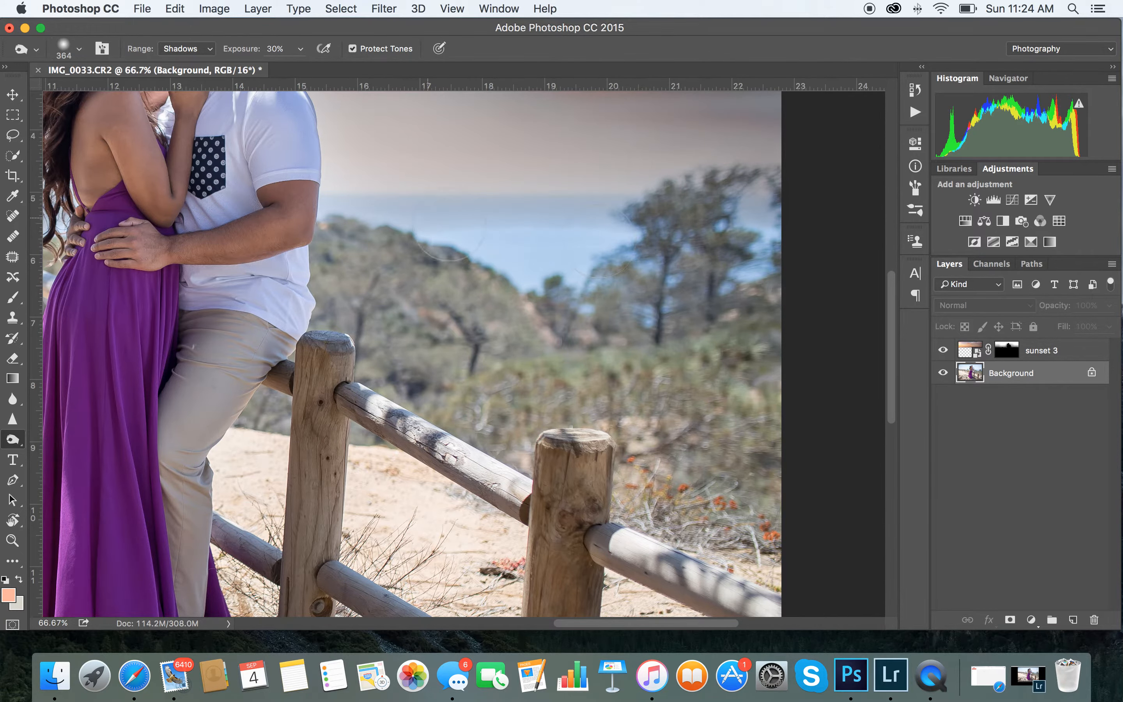
Compare the whole photo with the sunset layer hidden and shown, and merge everything into a single background layer
scroll(750, 239, left, 10)
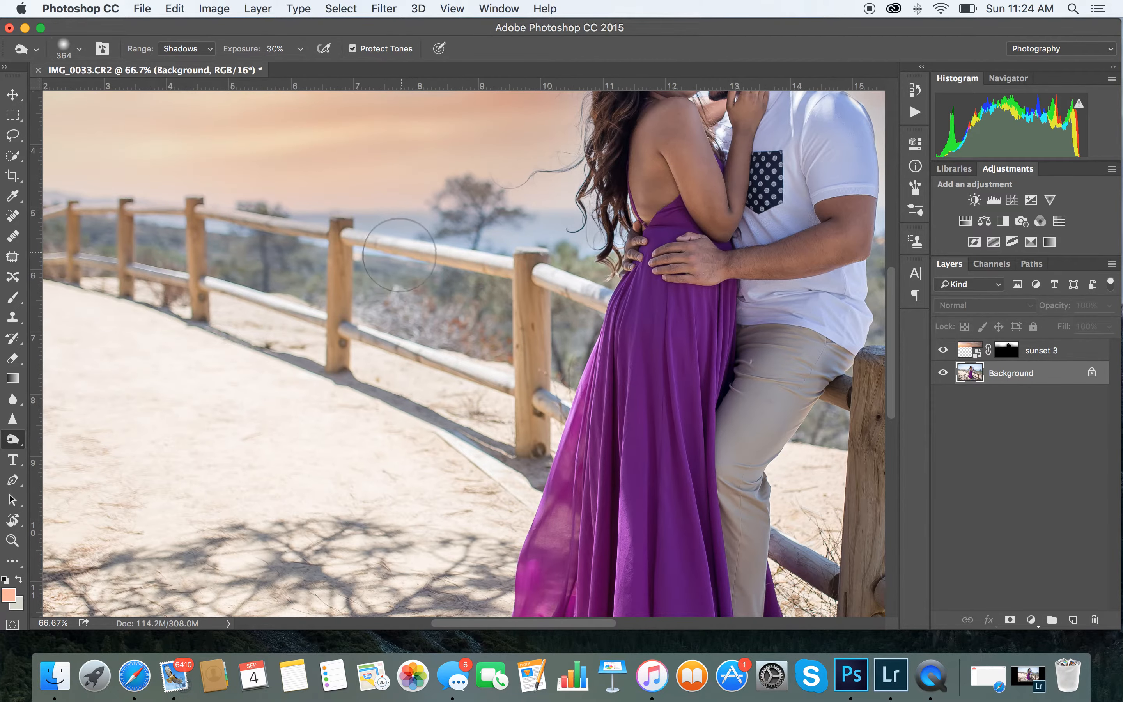
scroll(490, 263, left, 3)
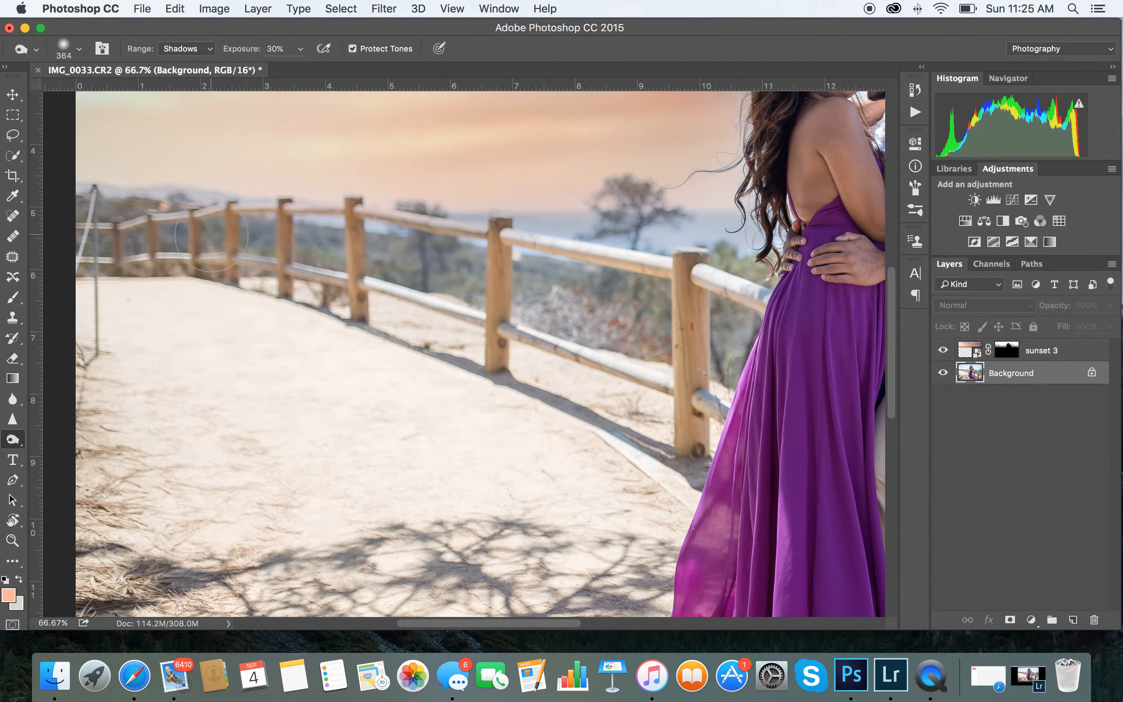
key(super+minus)
key(super+minus)
key(super+minus)
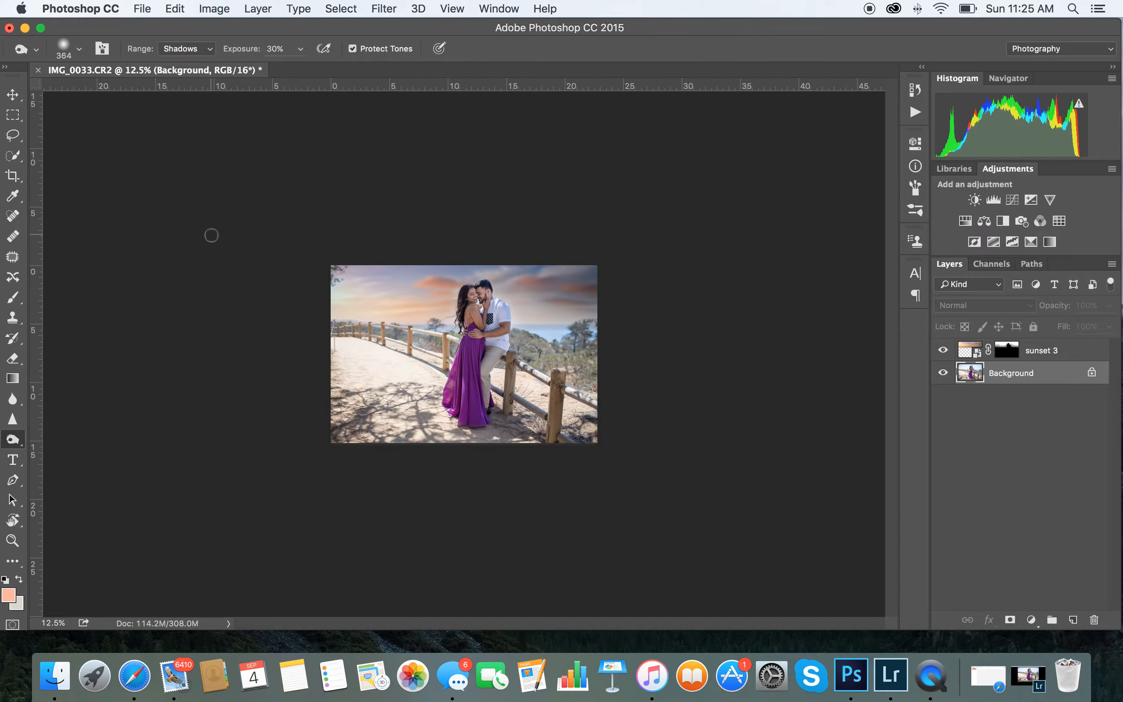
key(super+plus)
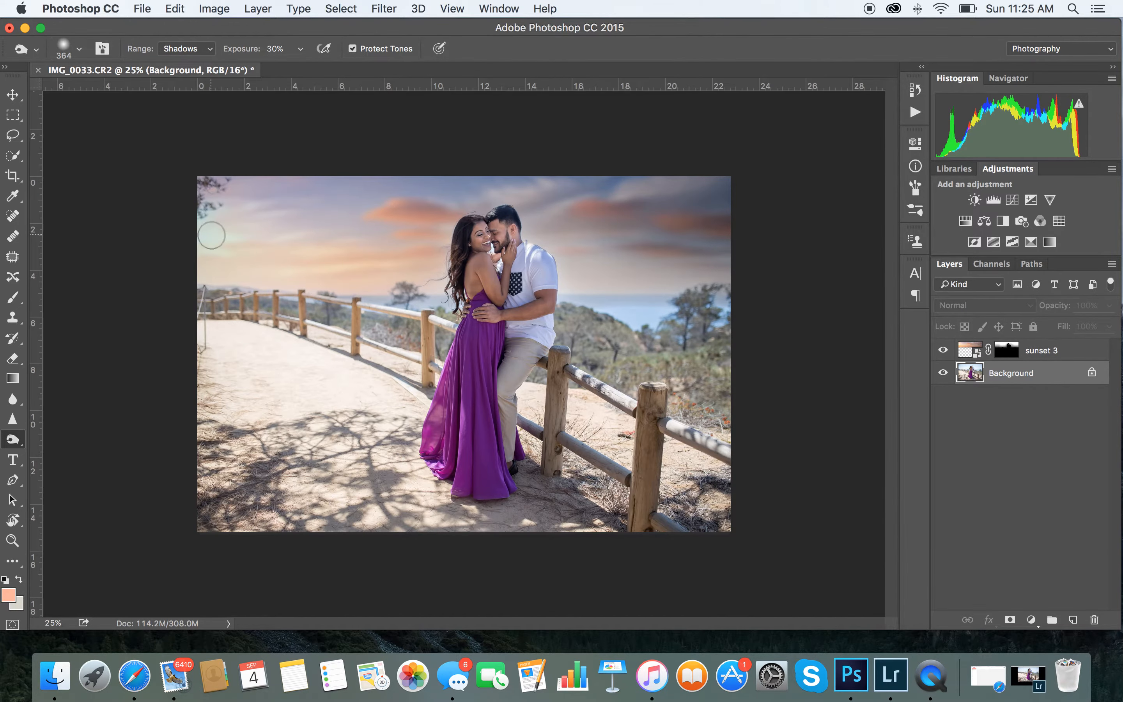
click(945, 350)
click(944, 350)
click(1112, 264)
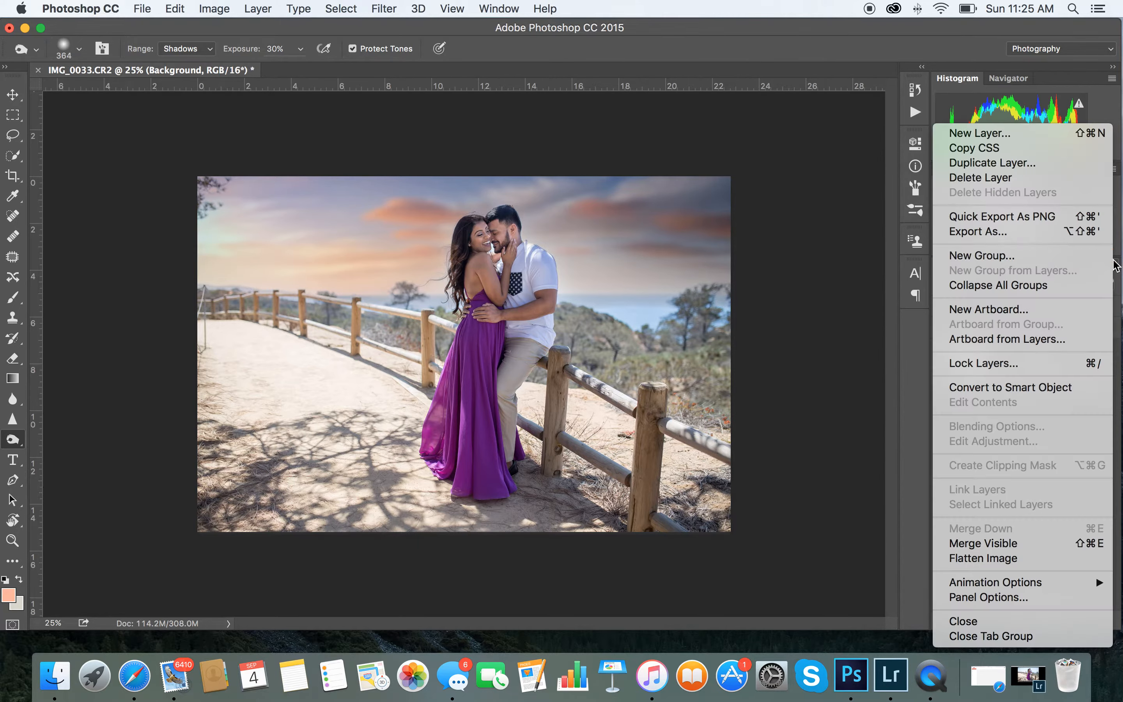
click(1096, 553)
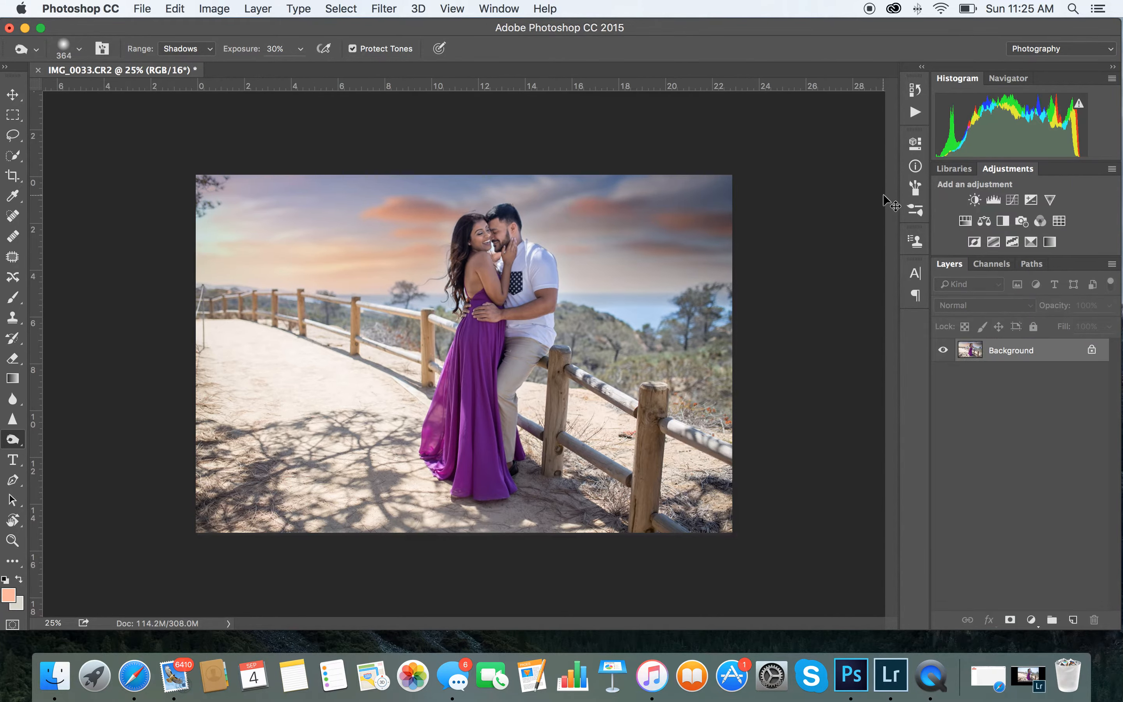
Patch the visible edge across the blue sea right of the couple with nearby clean sea areas
key(super+equal)
key(super+equal)
key(super+equal)
scroll(798, 191, right, 8)
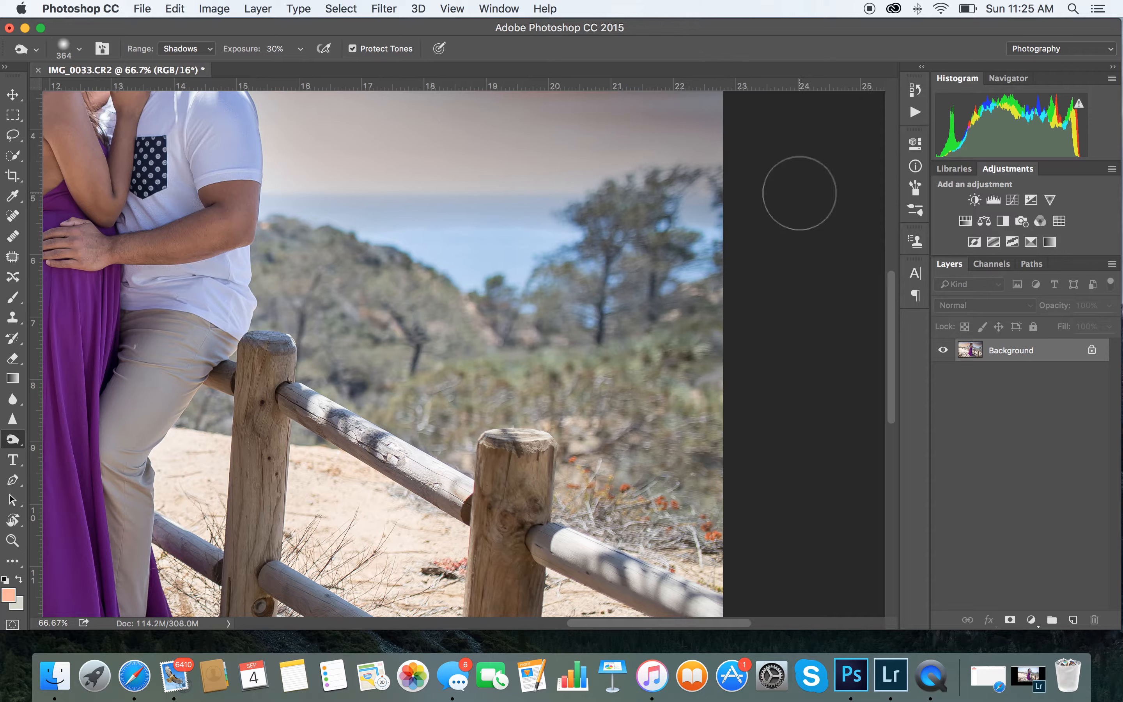
click(13, 257)
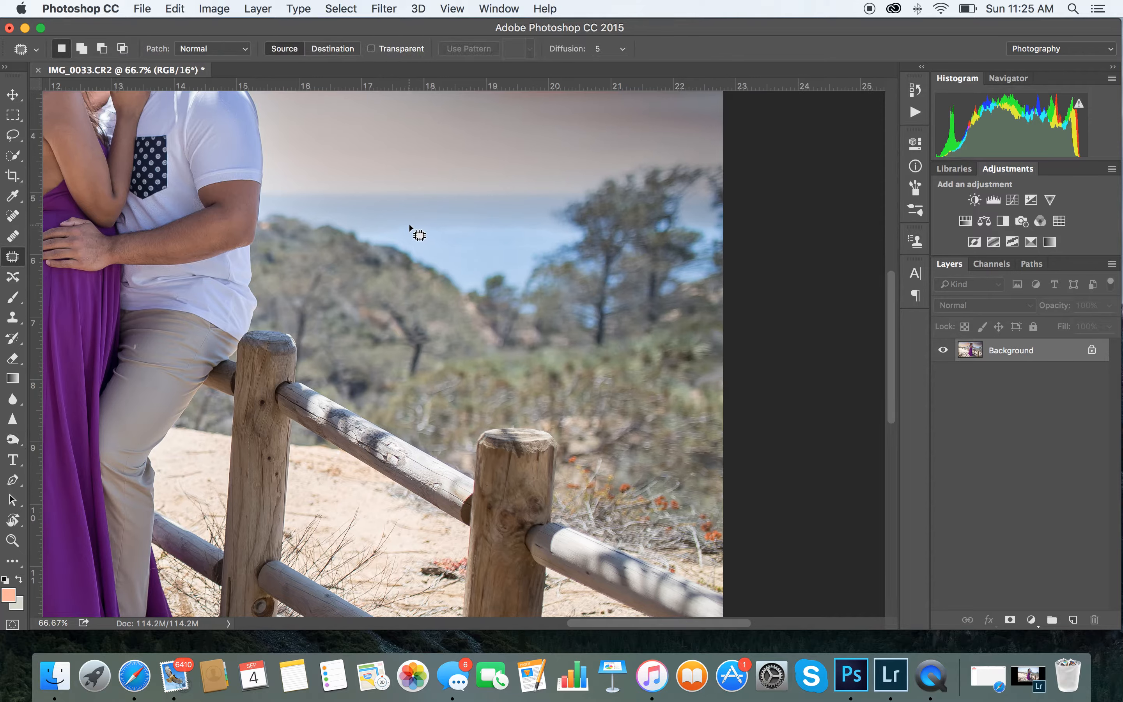
mouse_move(547, 243)
mouse_down()
mouse_move(566, 232)
mouse_move(552, 237)
mouse_up()
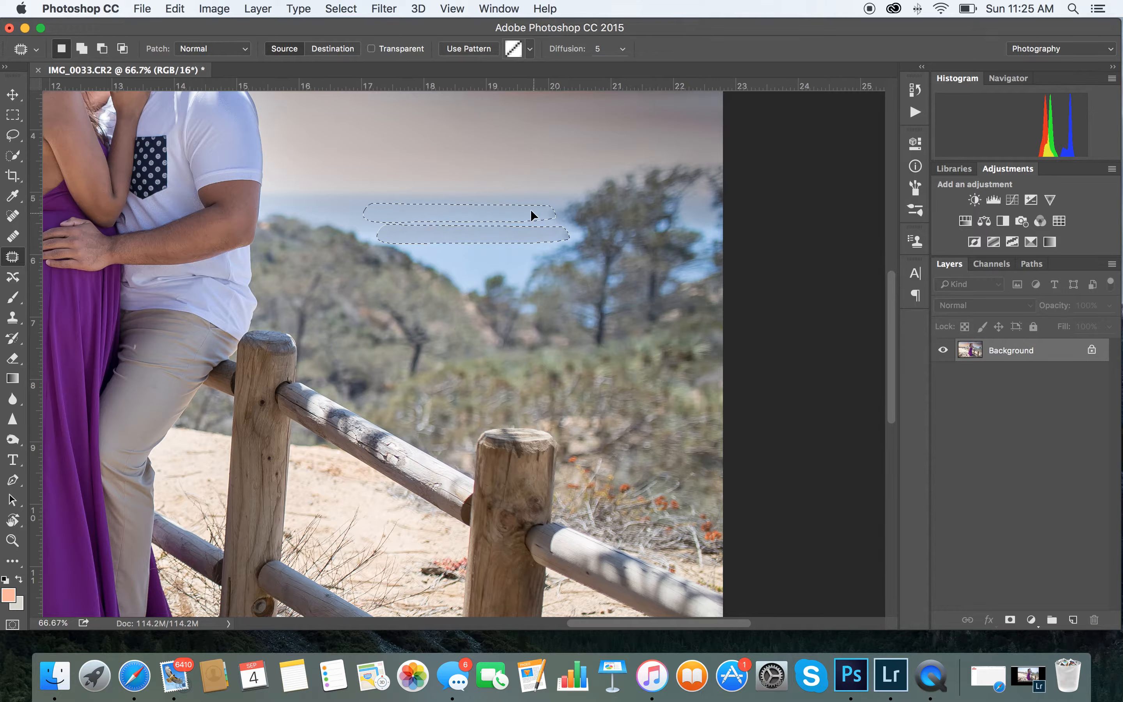
click(513, 252)
mouse_move(562, 240)
mouse_down()
mouse_move(480, 215)
mouse_move(447, 224)
mouse_move(505, 225)
mouse_up()
click(490, 235)
mouse_move(490, 223)
mouse_down()
mouse_move(444, 220)
mouse_move(372, 237)
mouse_move(401, 234)
mouse_up()
click(691, 250)
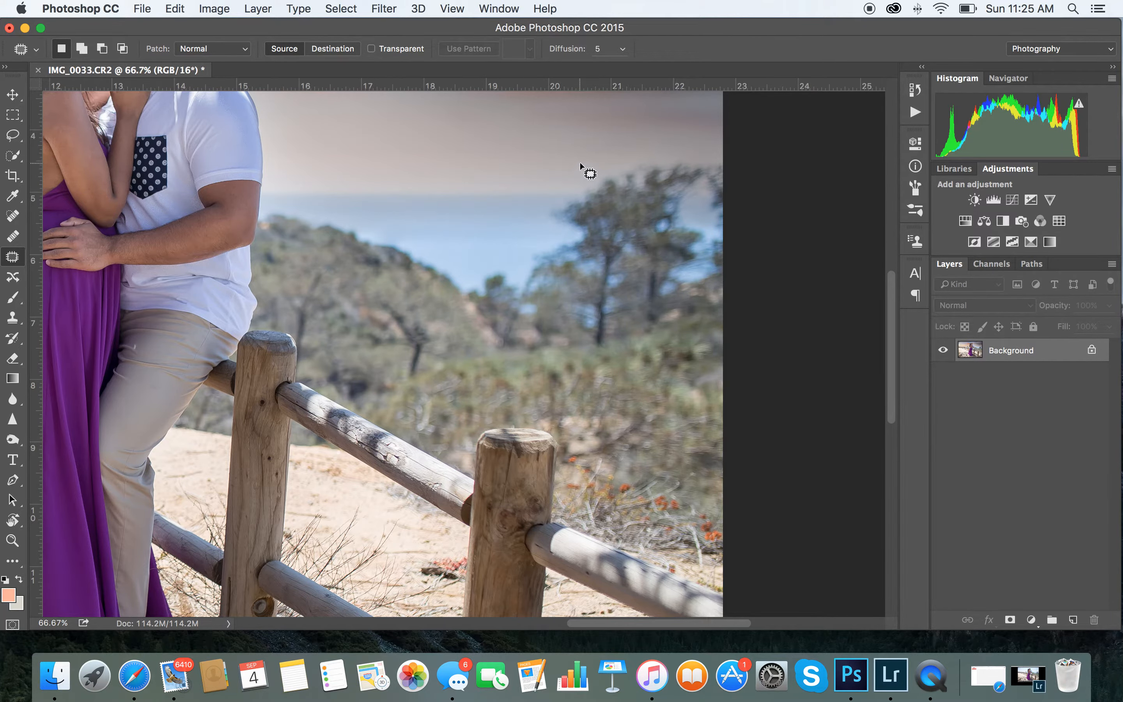
Set the Burn tool to the Highlights range with 50% exposure, with the whole photo in view
key(super+minus)
key(super+minus)
key(super+minus)
key(super+minus)
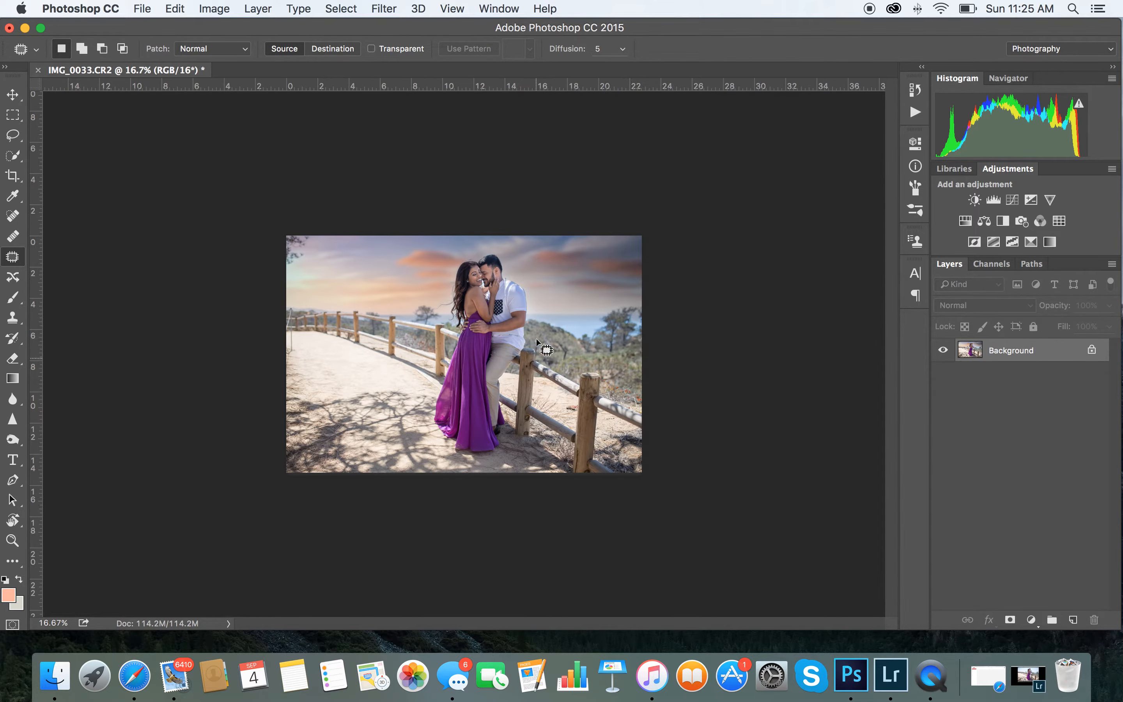
key(super+plus)
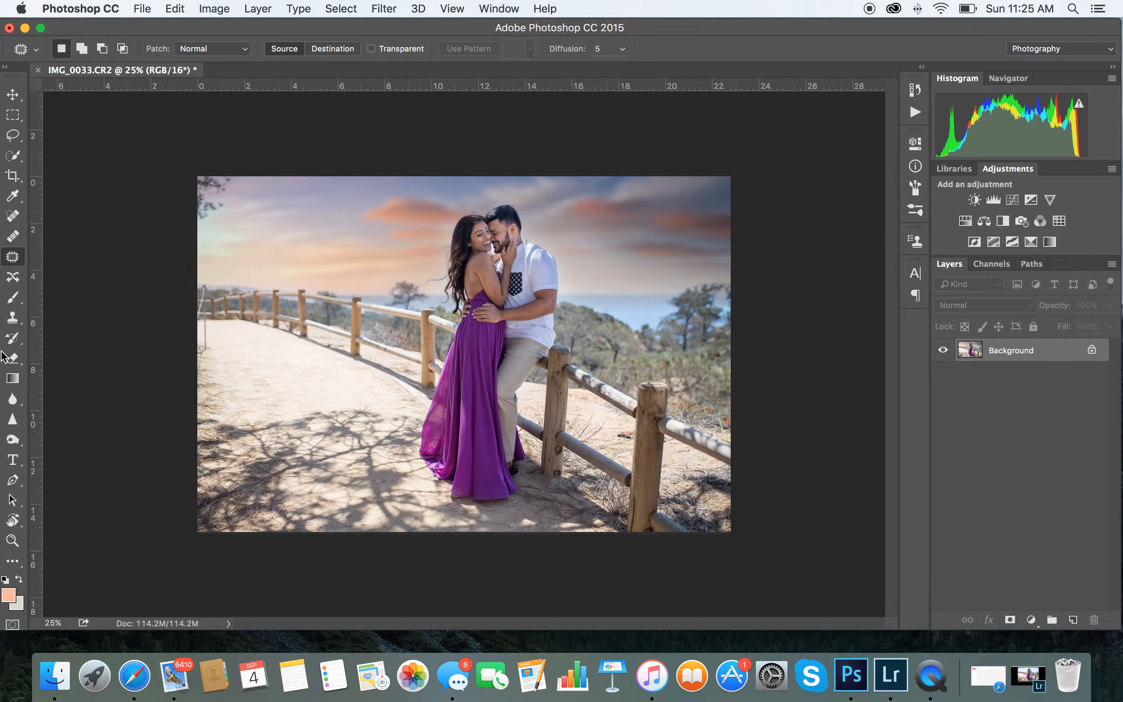
click(17, 444)
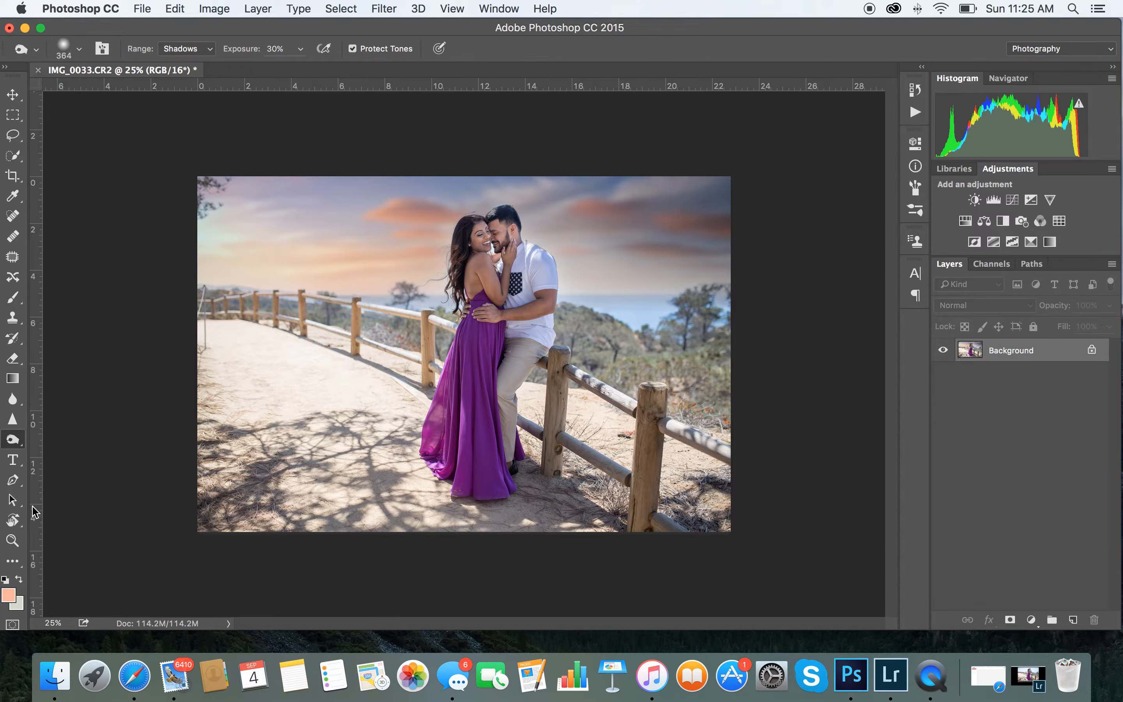
click(178, 49)
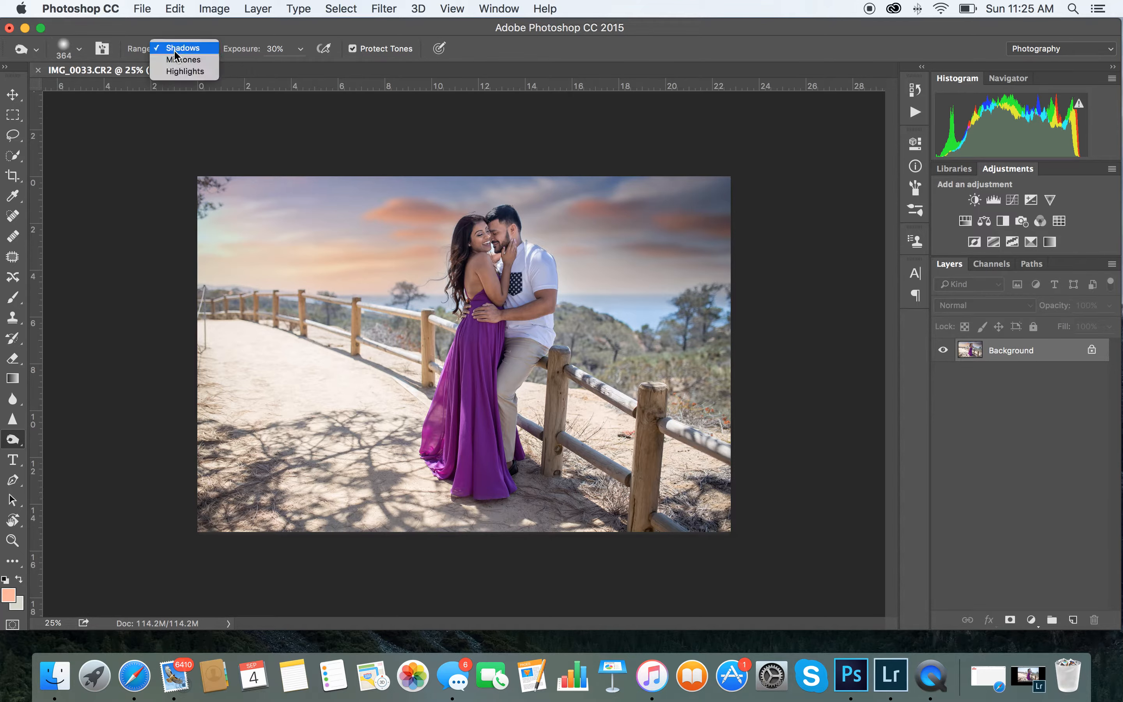
click(176, 73)
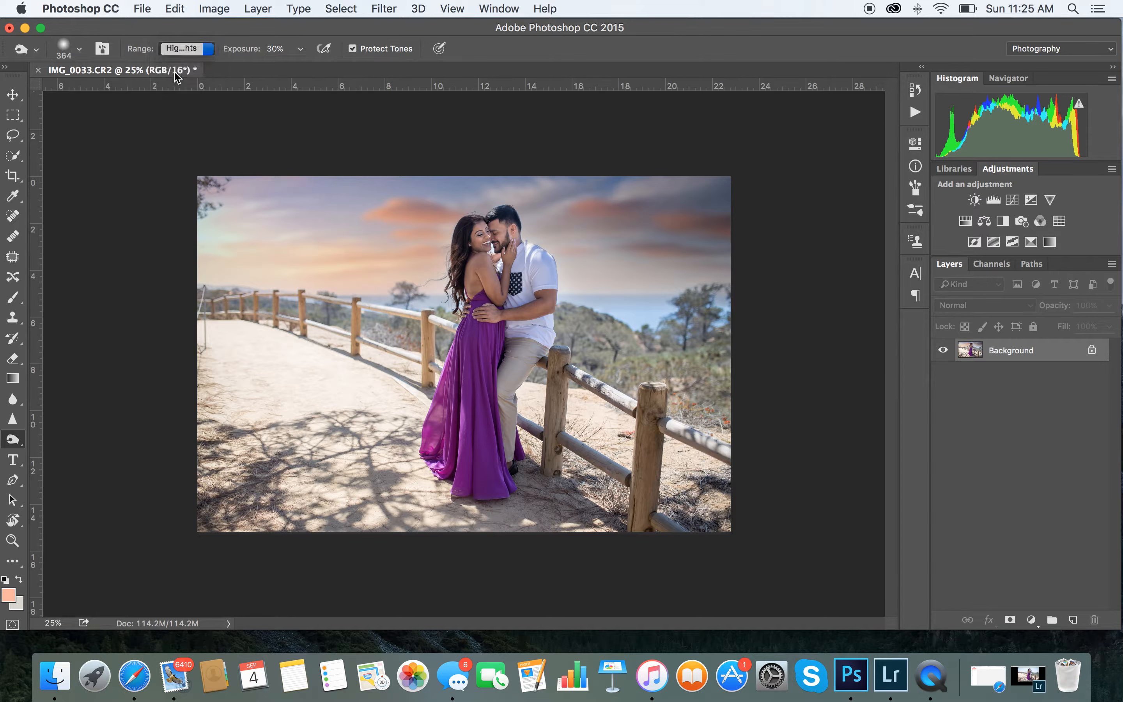
drag(302, 53, 307, 69)
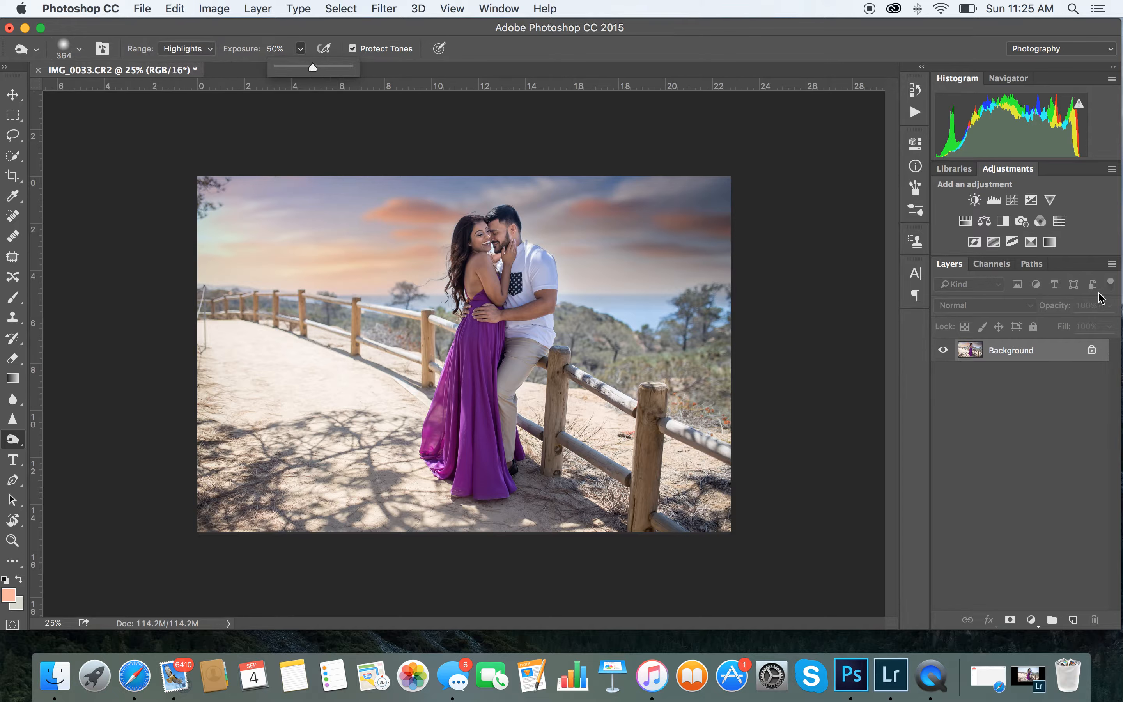
Duplicate the Background layer as "Background copy" in the same document
click(1112, 263)
click(963, 161)
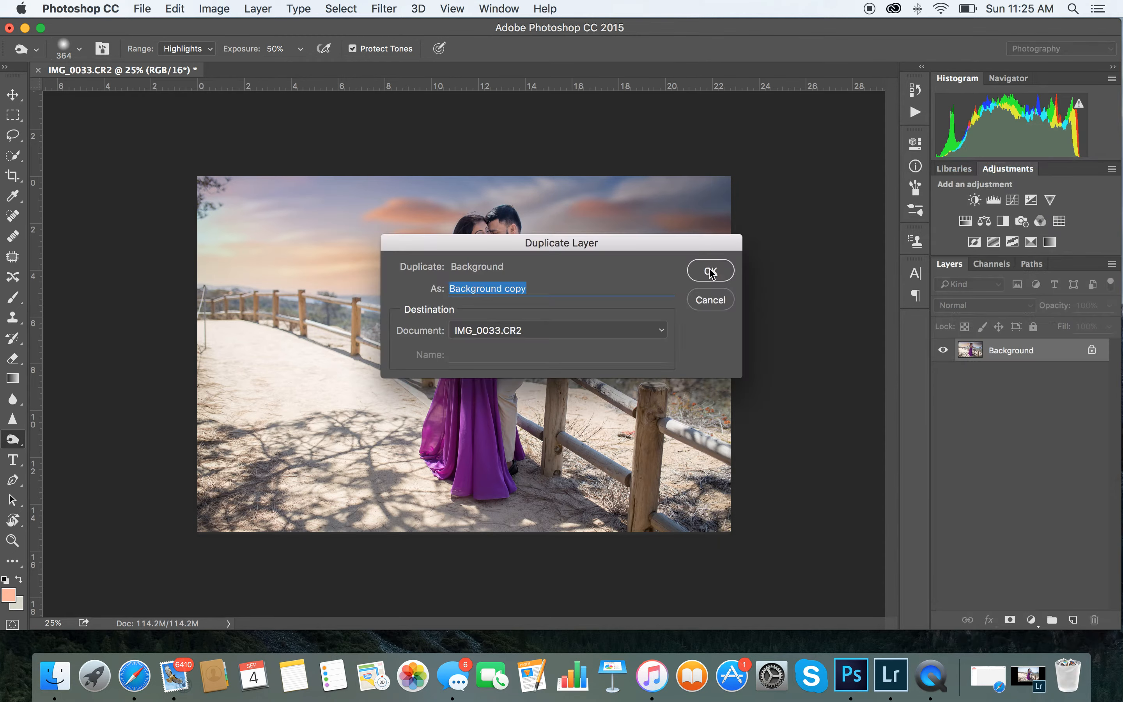
click(710, 270)
Enlarge the burn brush to 1040 px and darken the highlights of the bright sandy path on the copy
click(79, 50)
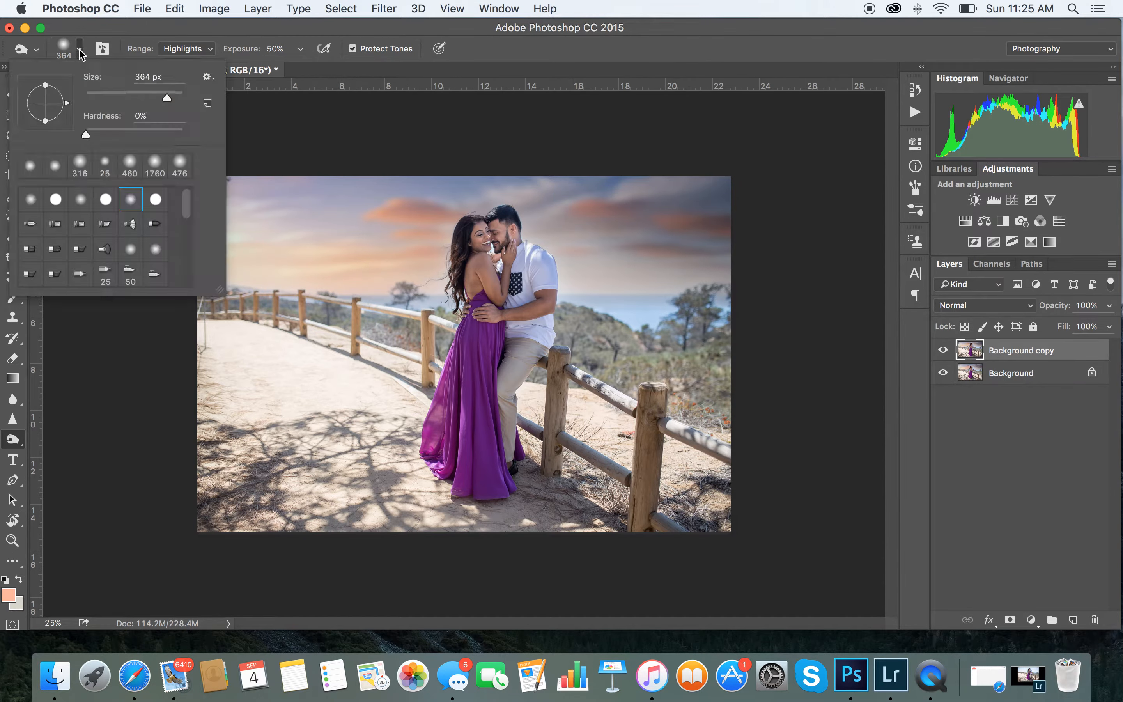
drag(166, 98, 180, 103)
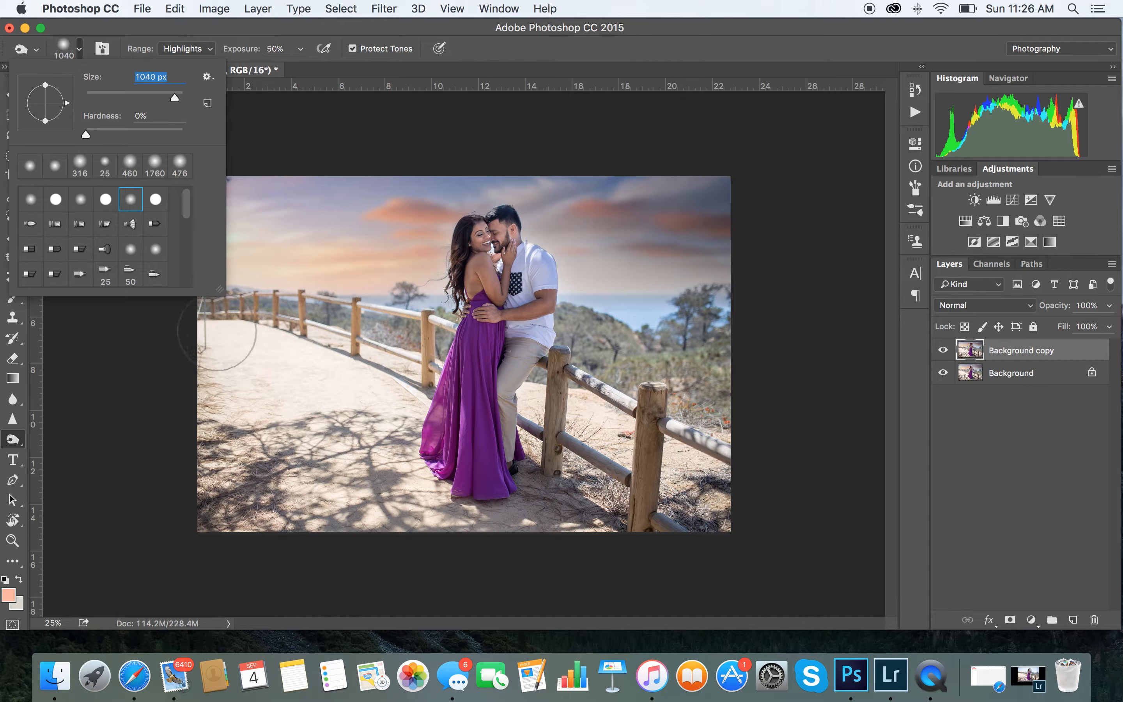
key(Return)
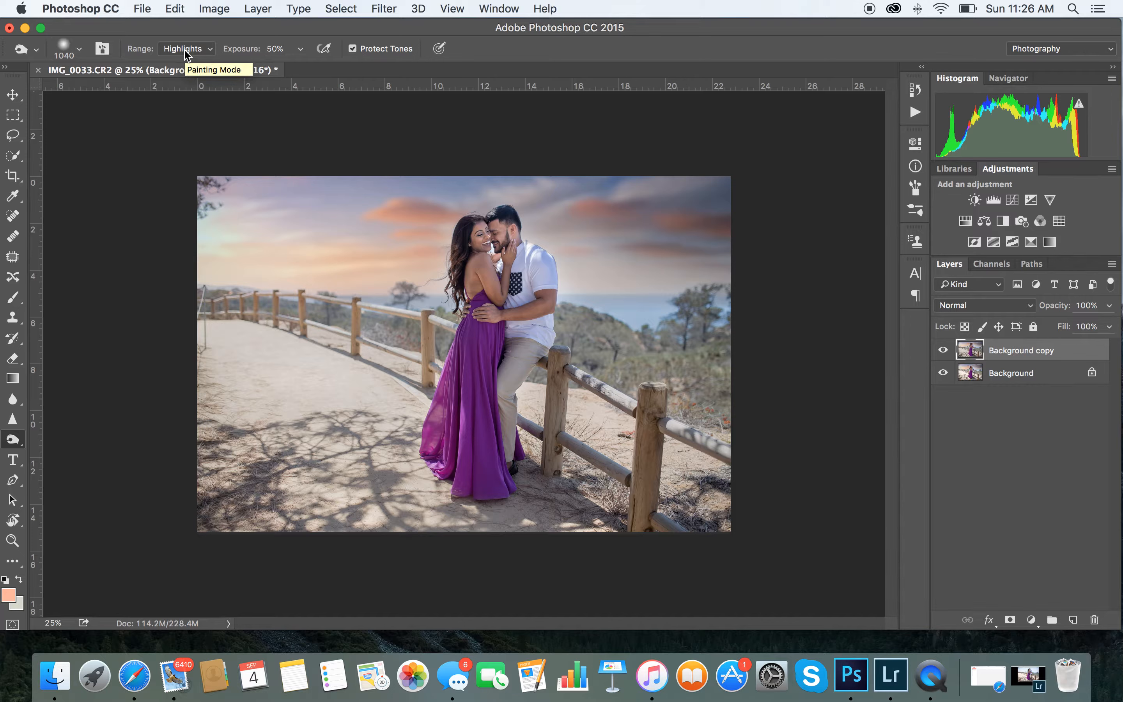
Compare the photo before and after burning by hiding and showing the Background copy layer
click(943, 351)
click(943, 352)
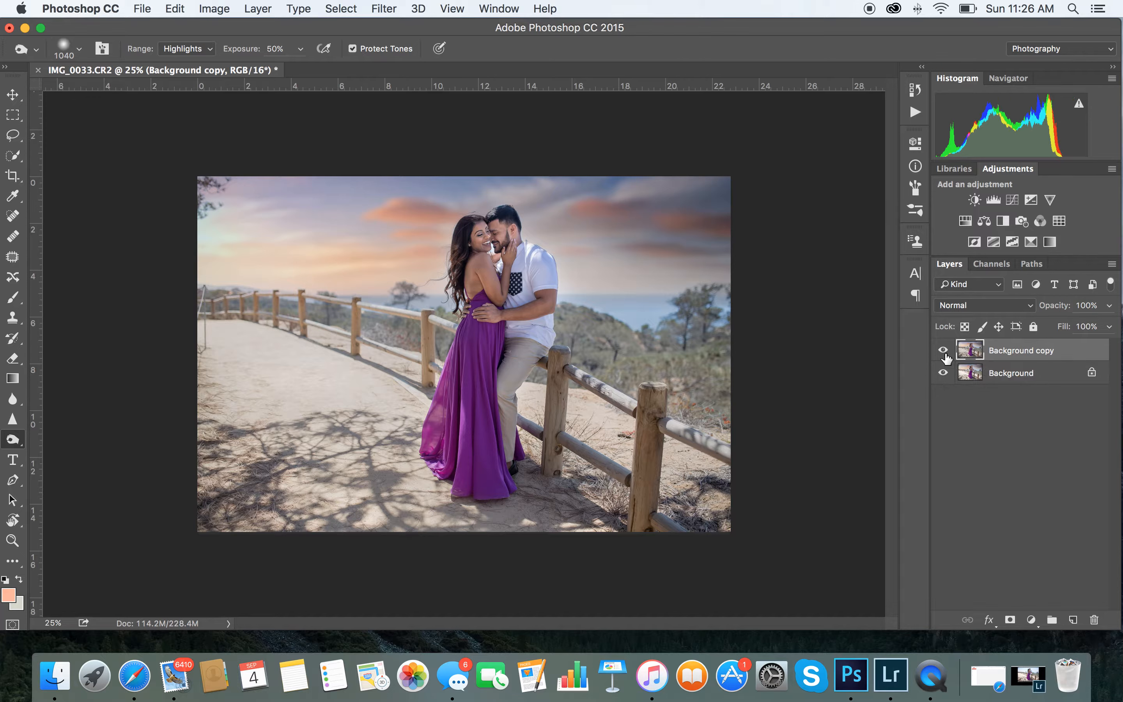
click(943, 351)
click(944, 351)
Burn the midtones of the path and surrounding scenery at 50% exposure, and compare the photo with the Background copy hidden and shown
click(185, 48)
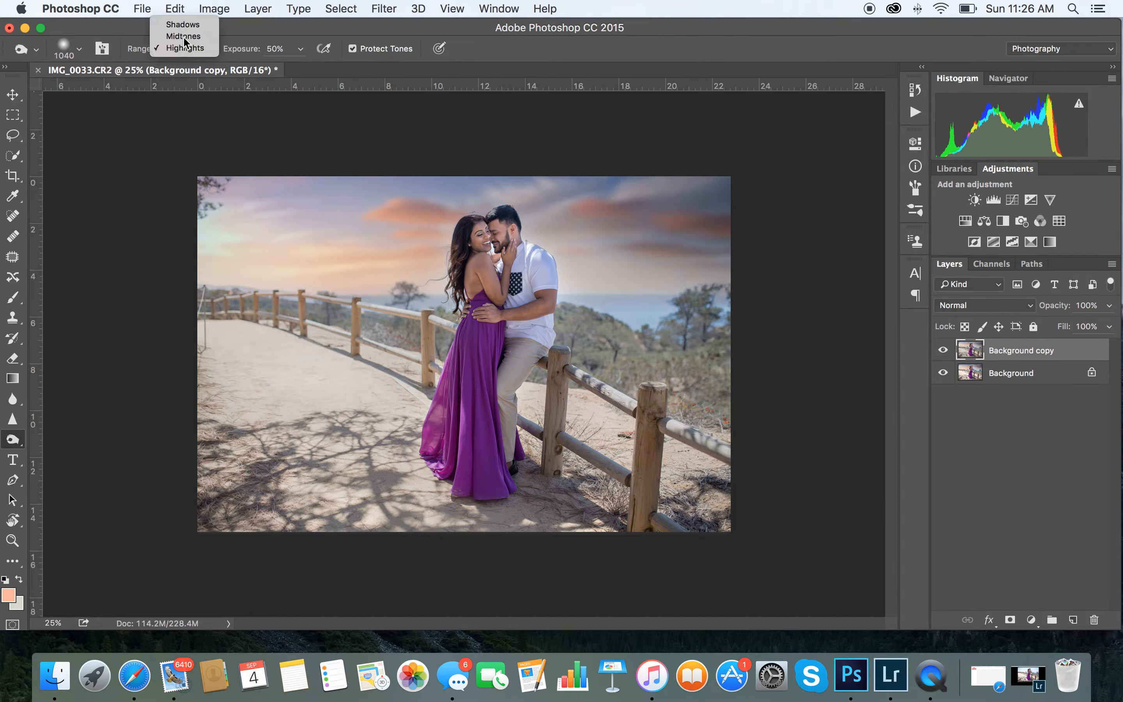
click(184, 37)
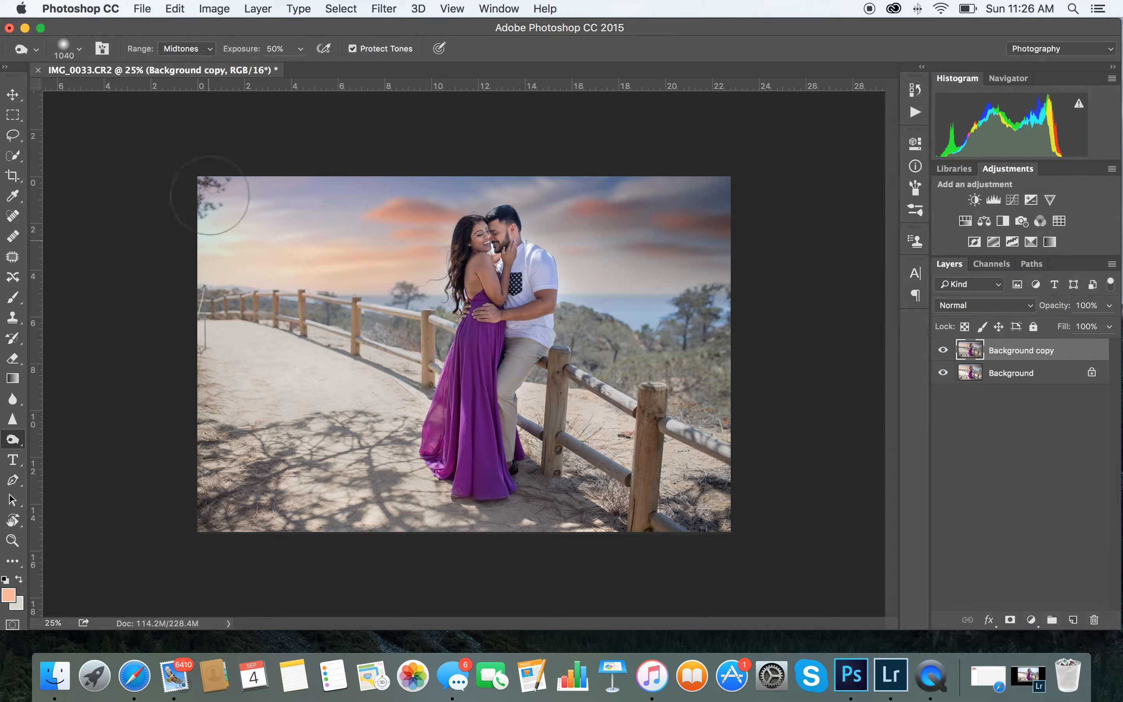
click(185, 49)
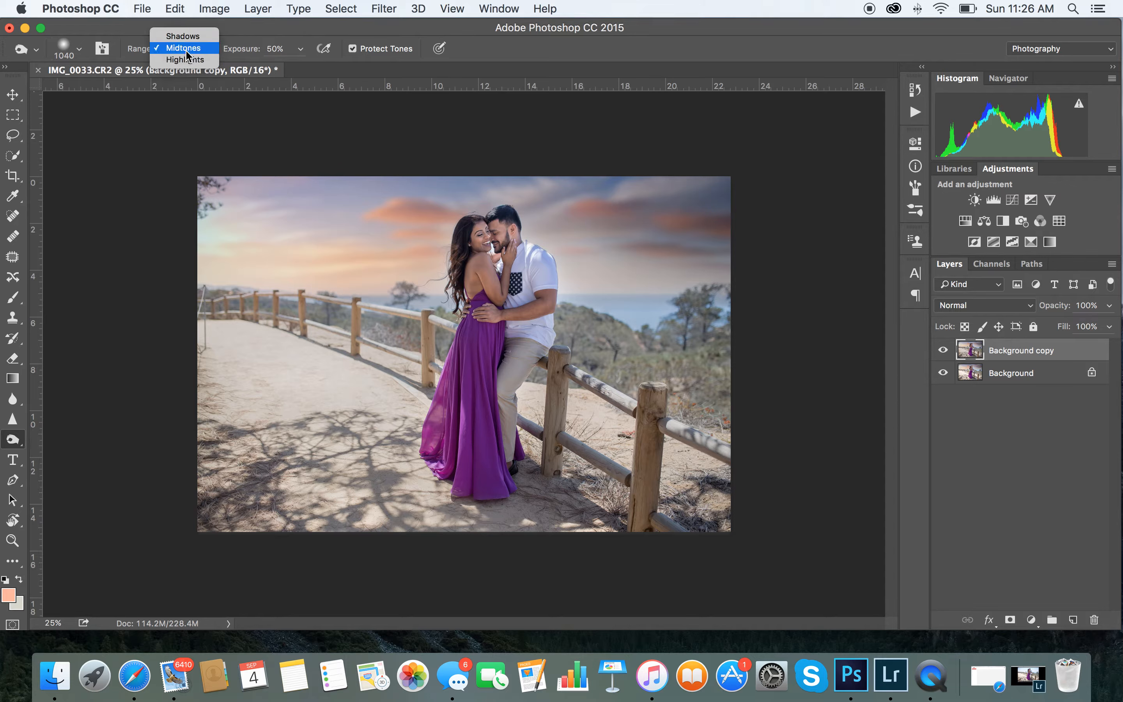
click(183, 48)
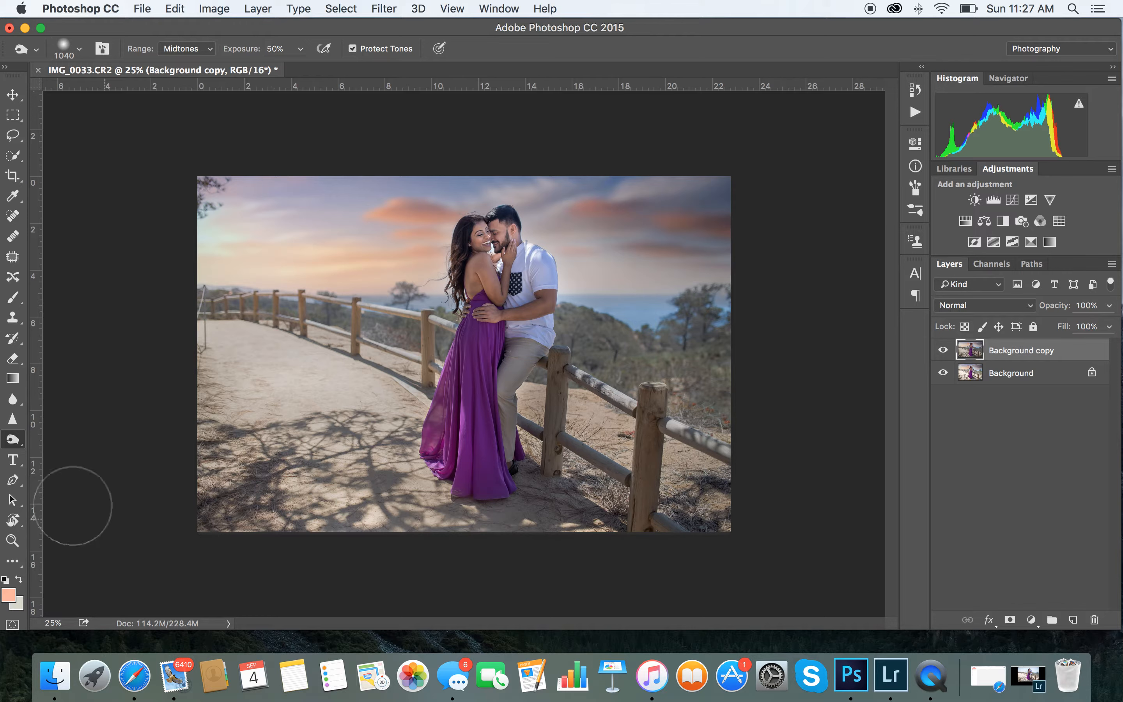
click(944, 351)
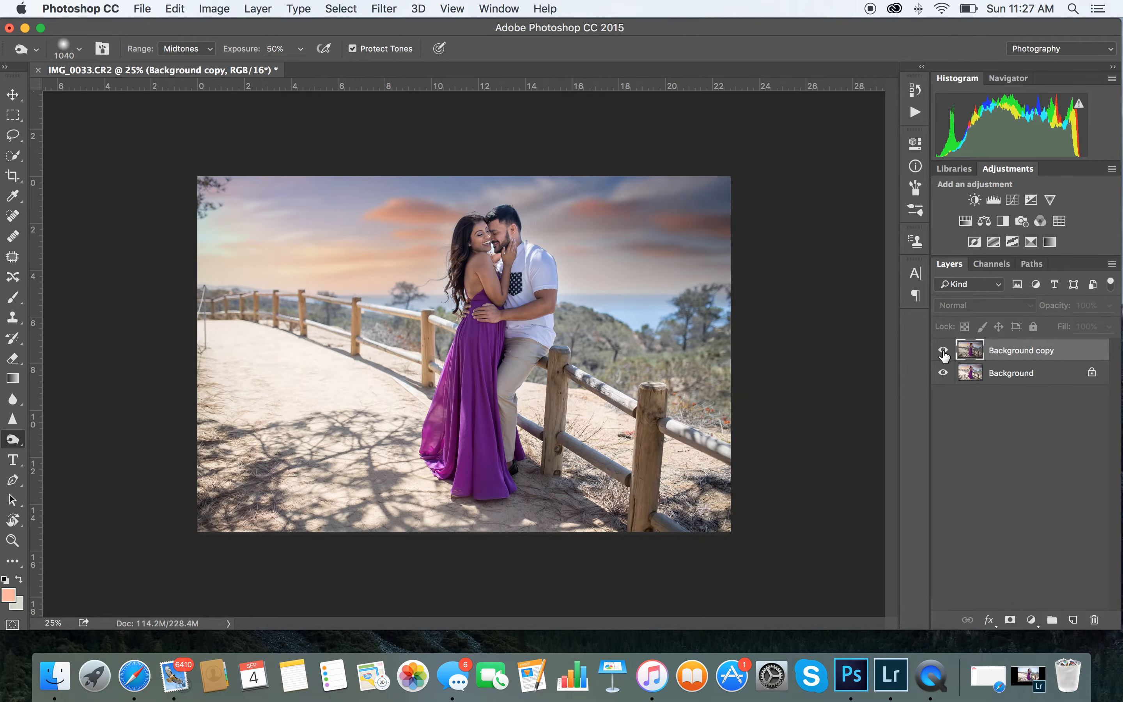
click(944, 351)
click(943, 352)
click(943, 352)
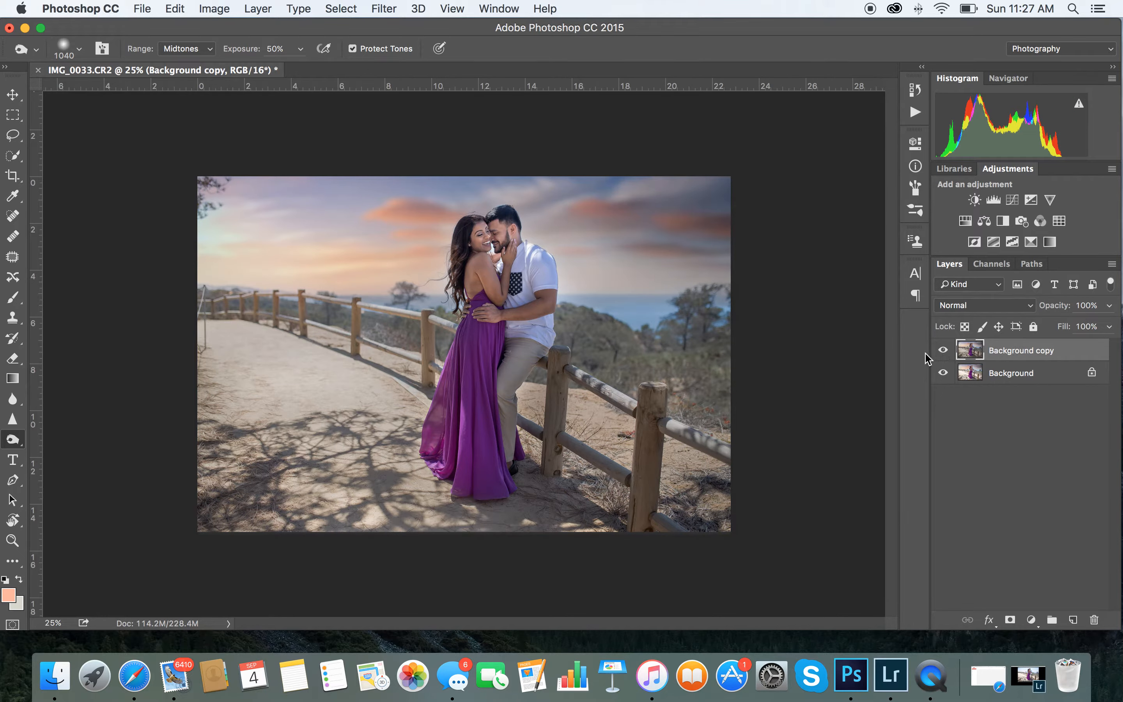
Burn the shadows across the path, fence and hillside with the 1040 px brush at 22% exposure
click(206, 55)
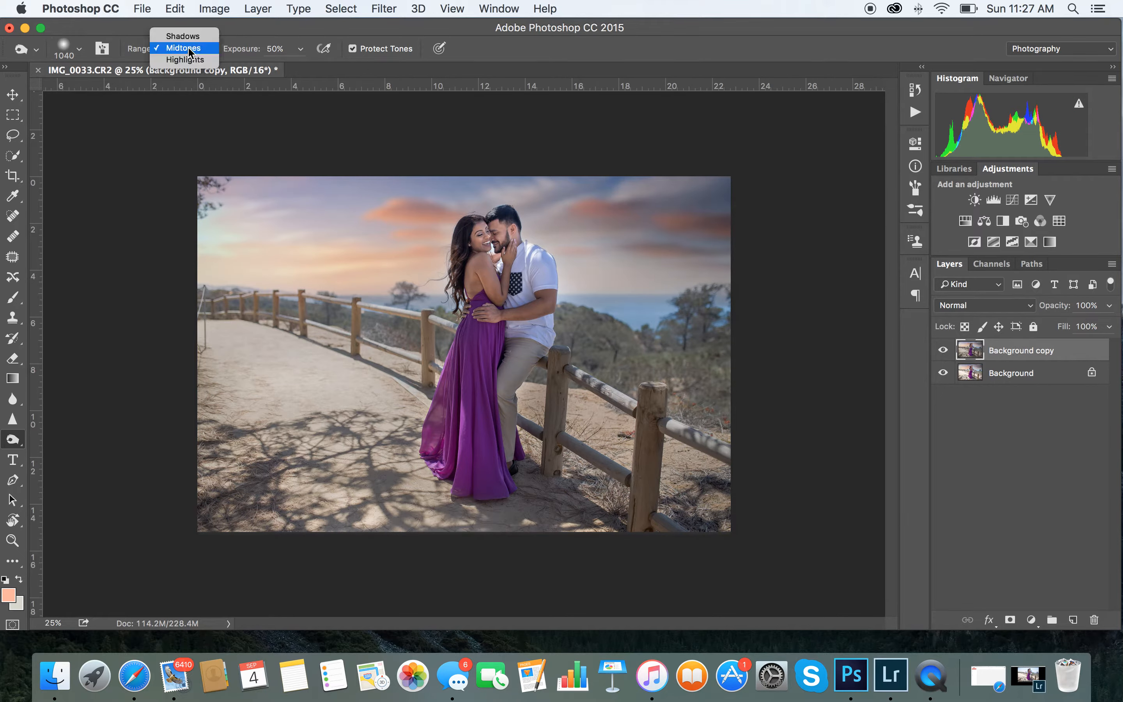
click(195, 38)
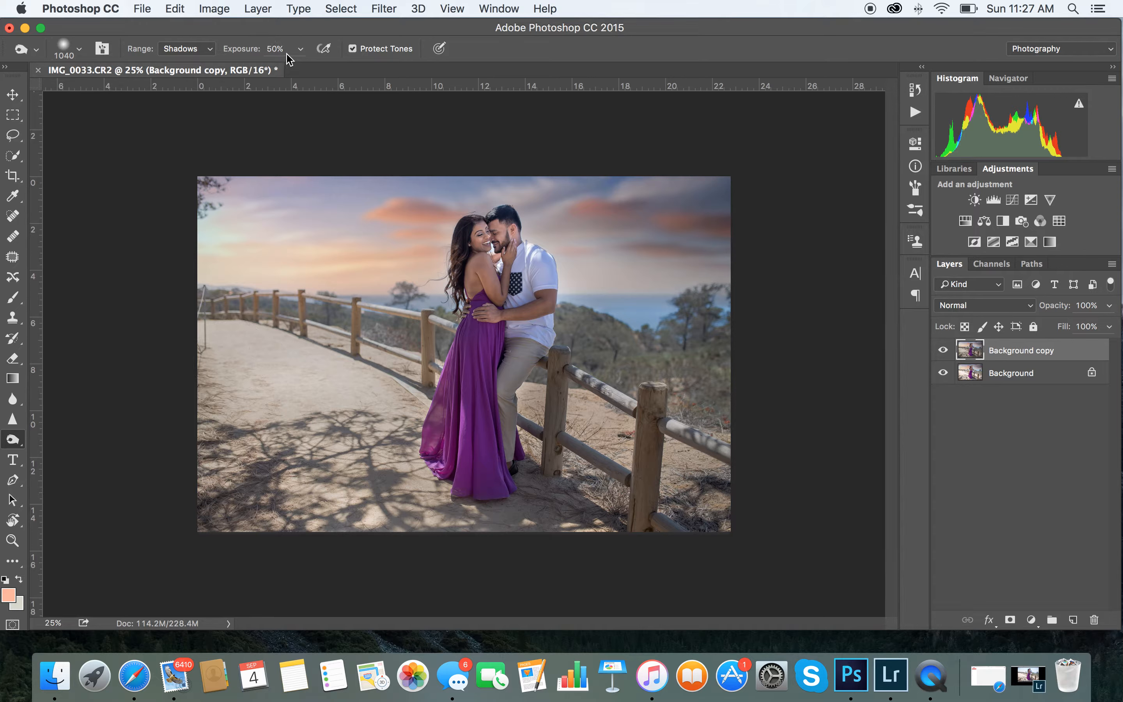
click(301, 48)
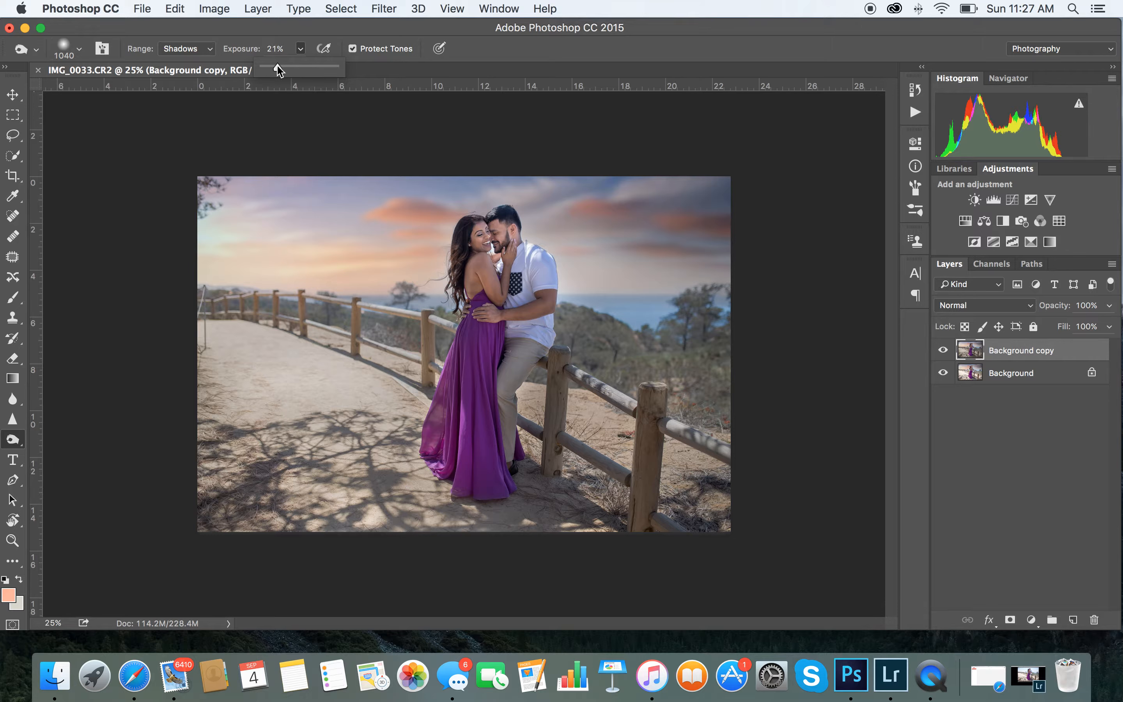
drag(278, 70, 280, 70)
click(80, 48)
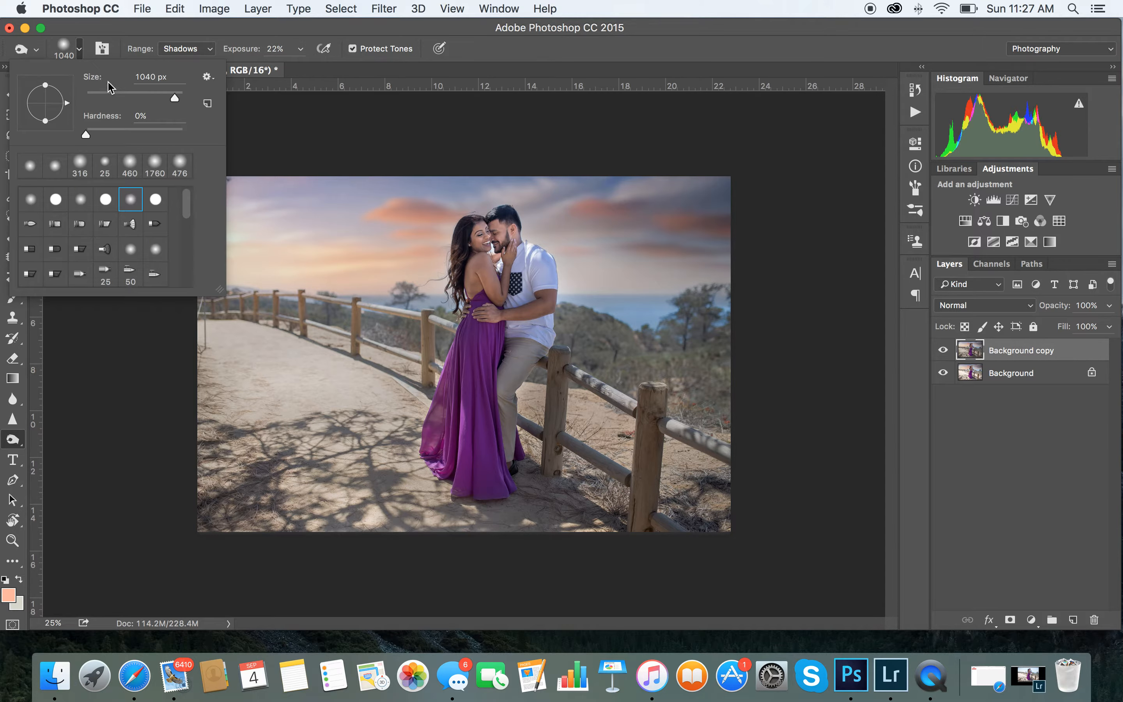
click(176, 100)
click(210, 327)
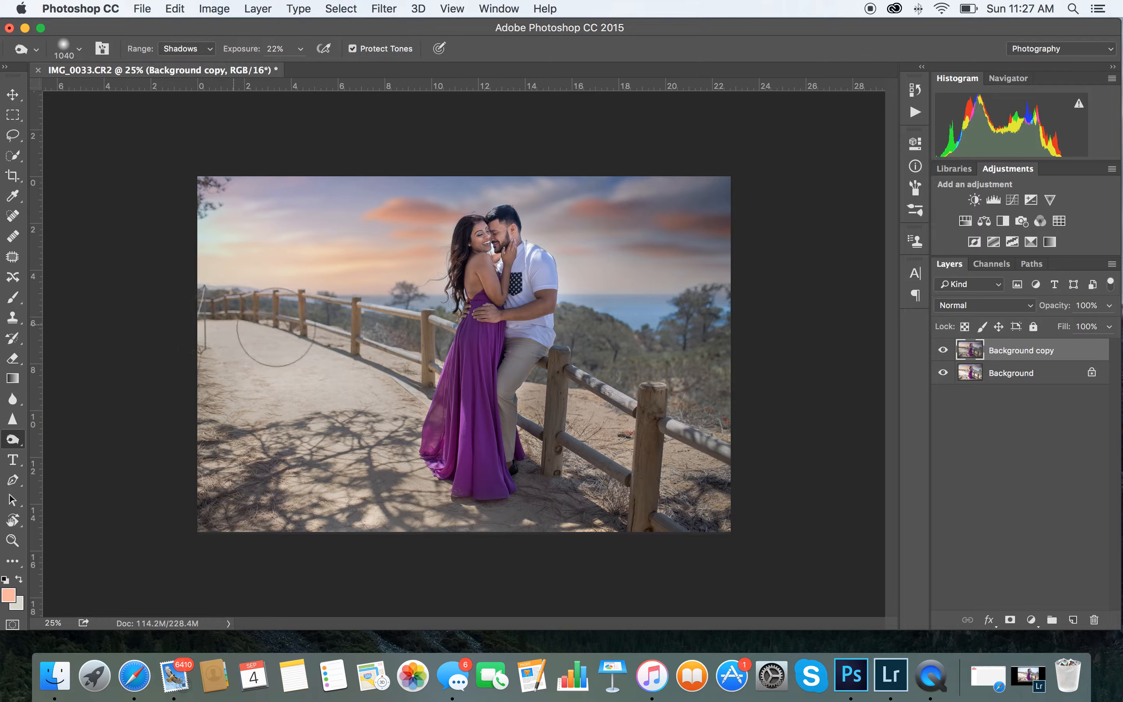
mouse_move(219, 365)
mouse_down()
mouse_move(252, 386)
mouse_move(397, 371)
mouse_move(251, 466)
mouse_move(428, 376)
mouse_move(408, 427)
mouse_move(325, 511)
mouse_move(446, 501)
mouse_move(530, 525)
mouse_move(540, 376)
mouse_up()
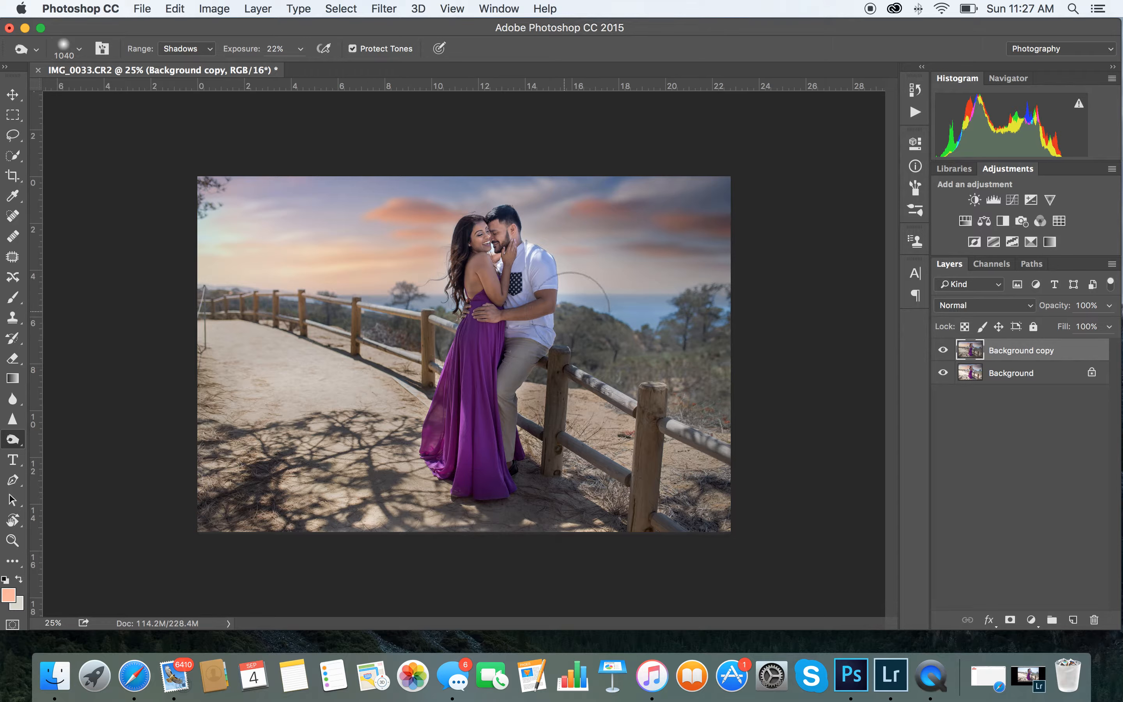
mouse_move(736, 333)
mouse_down()
mouse_move(627, 372)
mouse_move(753, 508)
mouse_up()
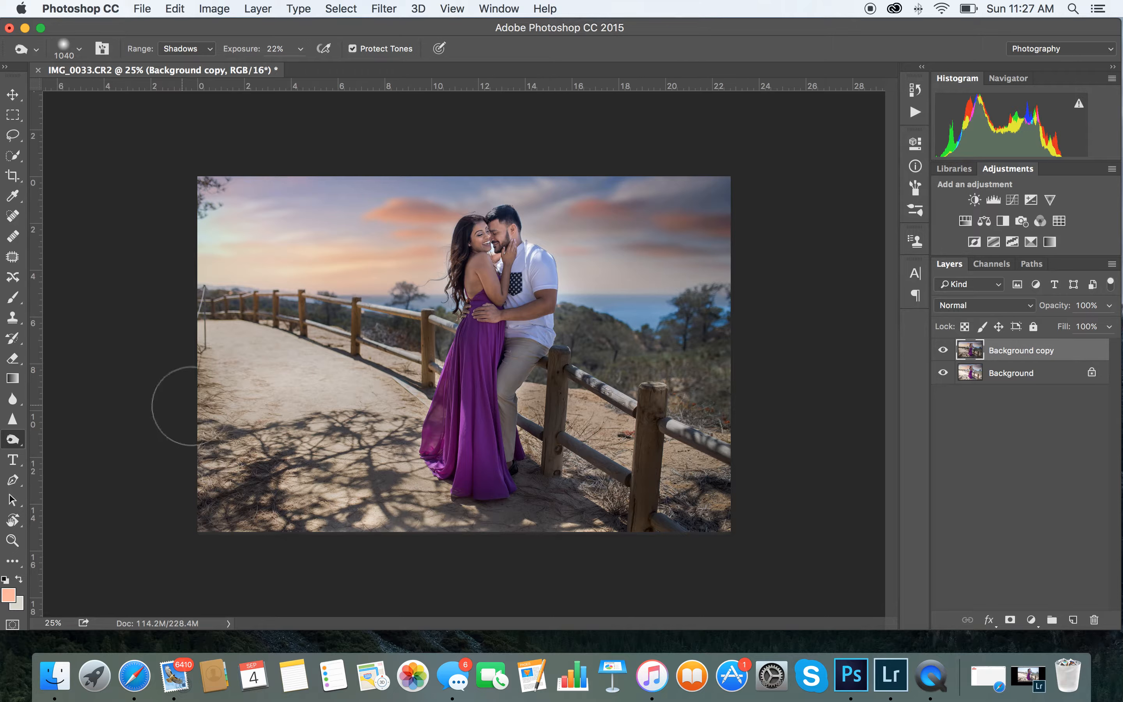
Burn the highlights of the sandy path at 50% exposure, and compare the photo with the Background copy hidden and shown
click(175, 49)
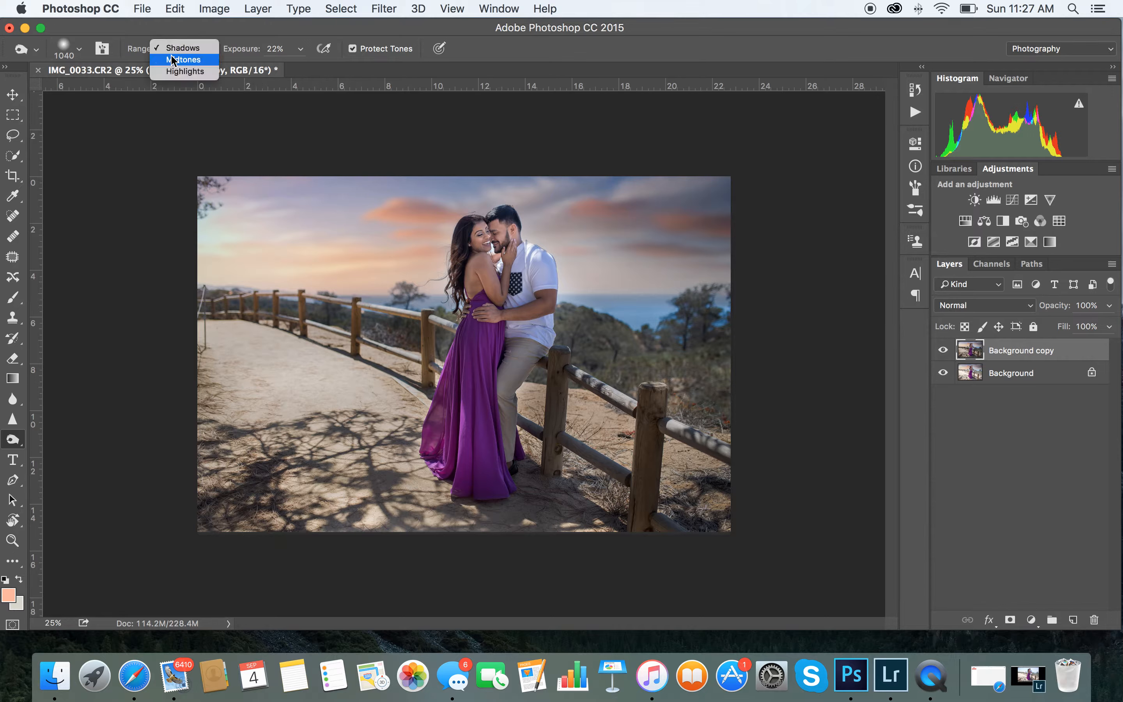
click(176, 70)
click(301, 50)
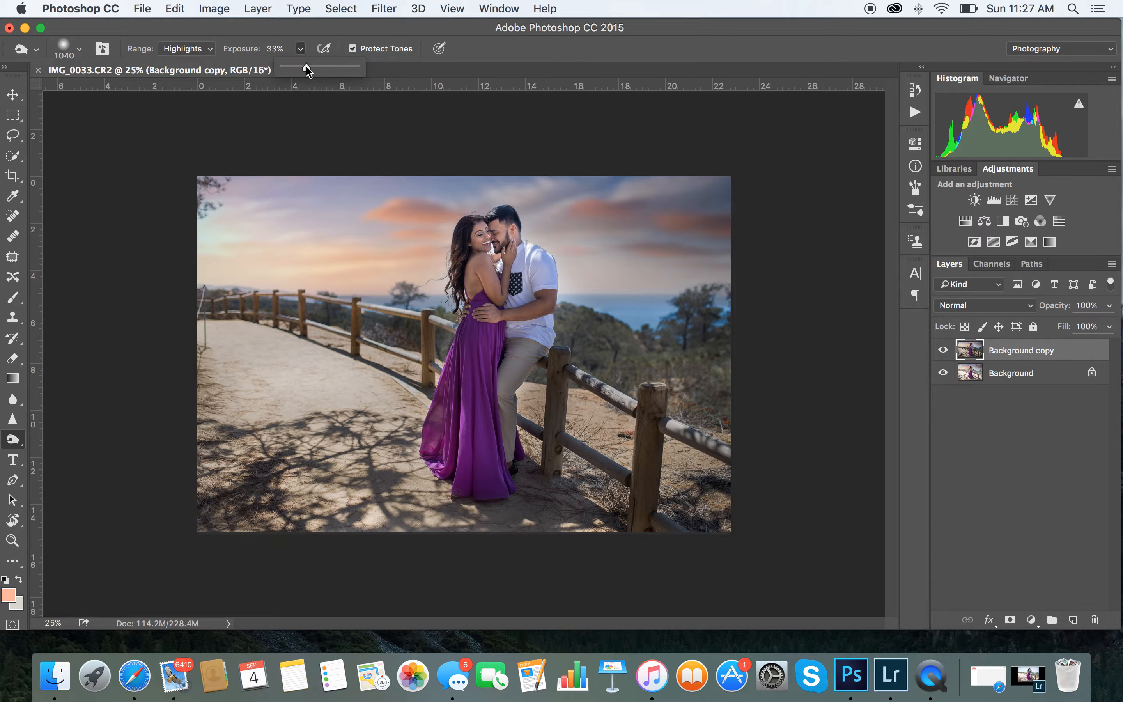
drag(312, 65, 315, 66)
mouse_move(215, 340)
mouse_down()
mouse_move(219, 328)
mouse_move(323, 341)
mouse_move(425, 327)
mouse_move(266, 366)
mouse_move(218, 395)
mouse_move(362, 404)
mouse_move(311, 489)
mouse_move(390, 508)
mouse_move(459, 483)
mouse_move(532, 406)
mouse_up()
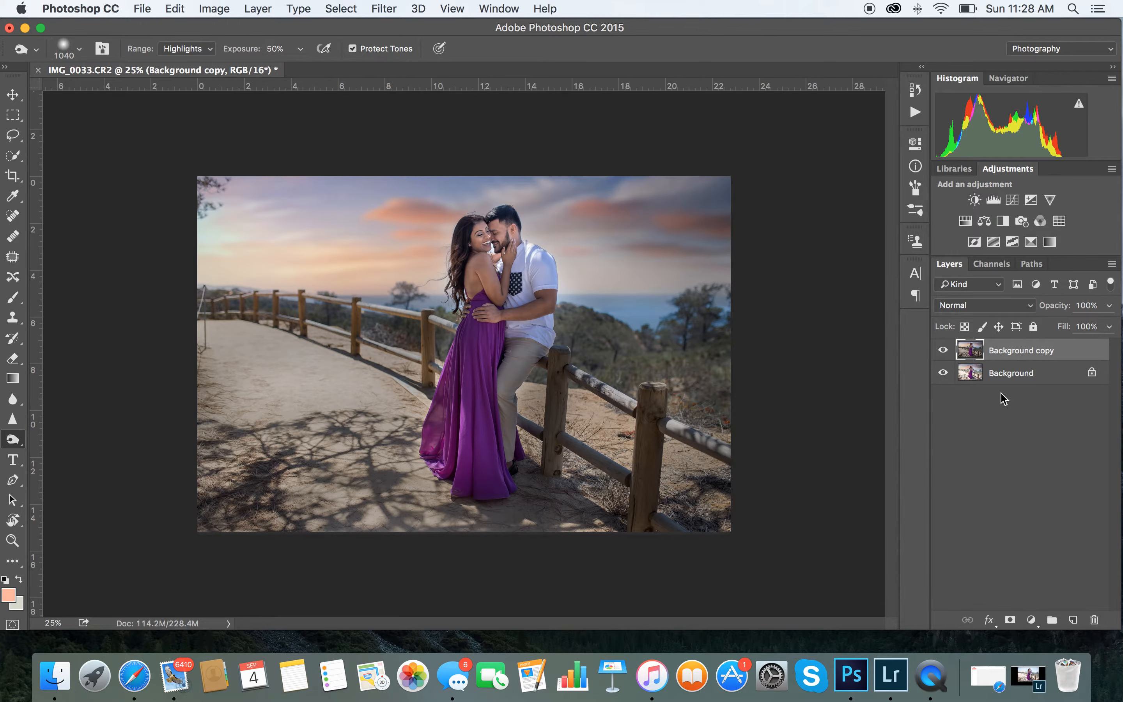
click(942, 351)
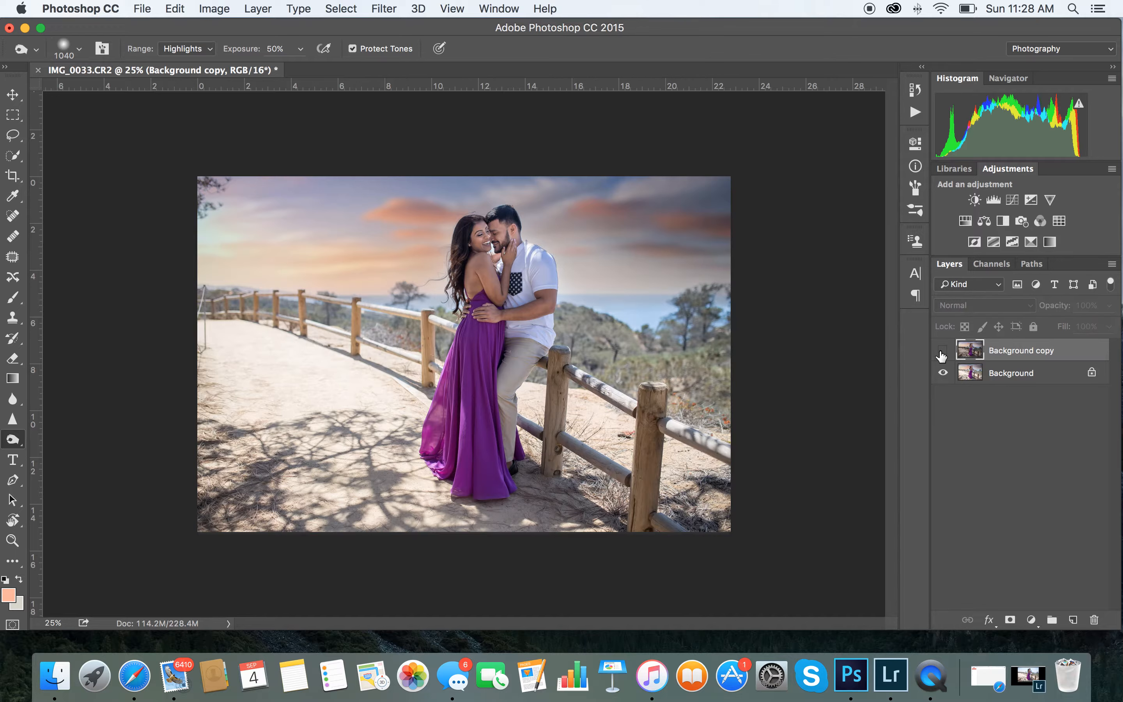
click(943, 351)
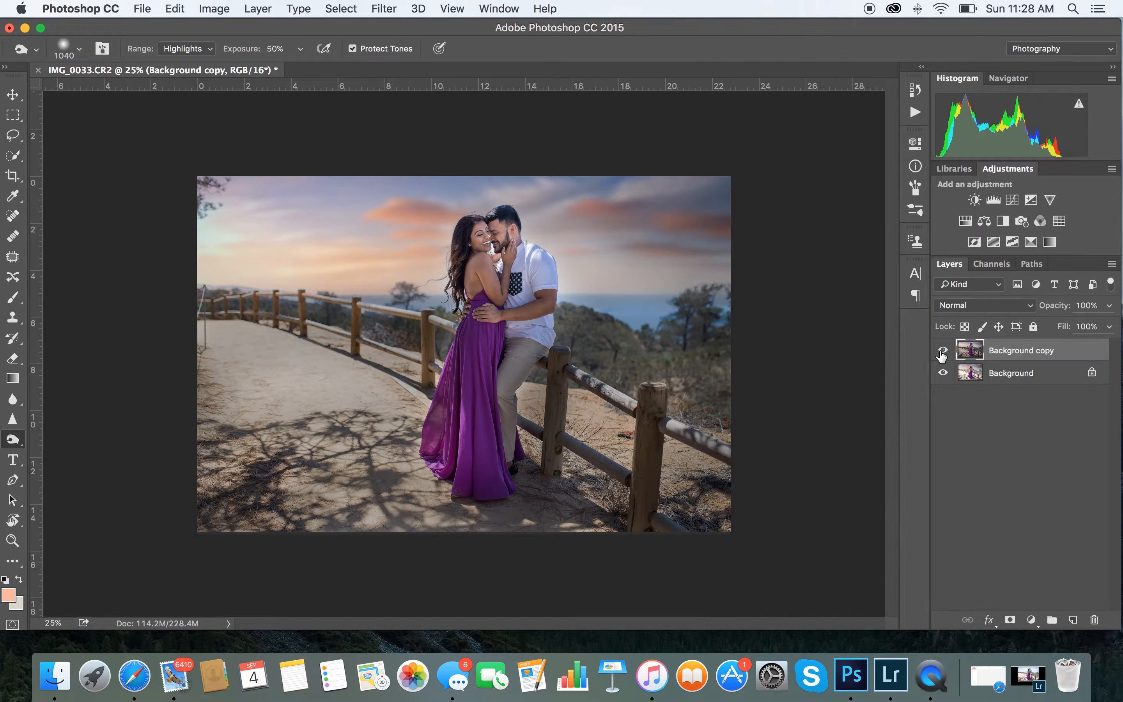
Set the fill of the Background copy layer to 91% and compare the photo with and without the layer
click(1109, 327)
drag(1104, 349, 1099, 349)
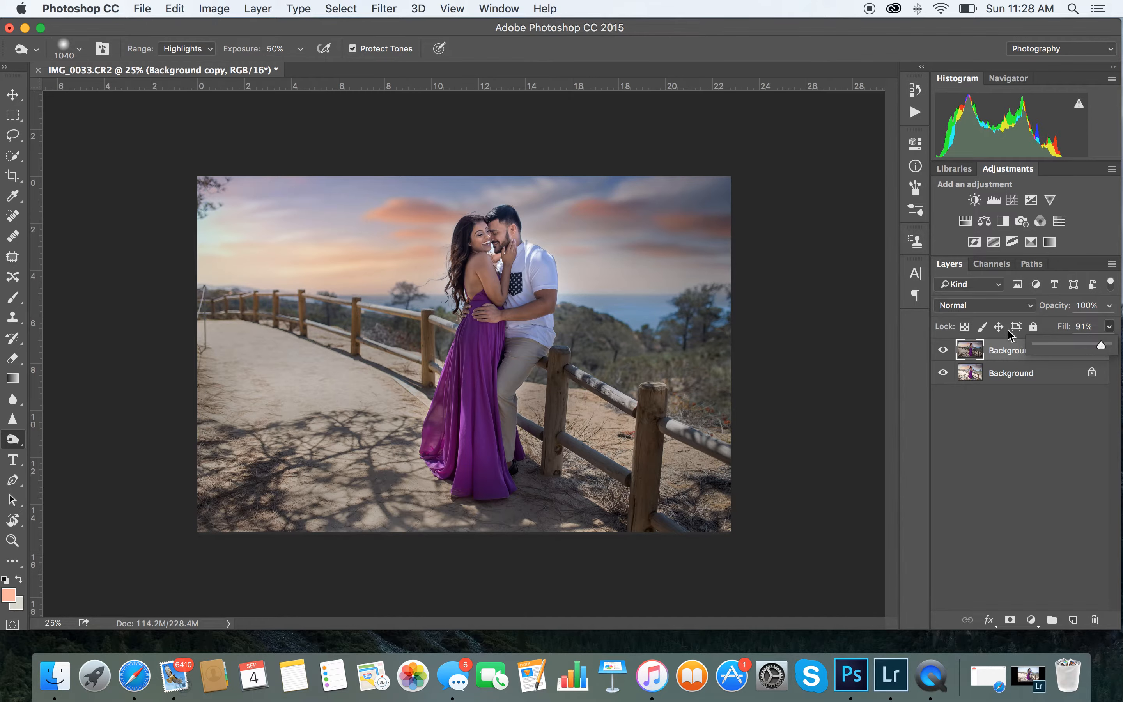
click(941, 351)
click(941, 352)
click(941, 352)
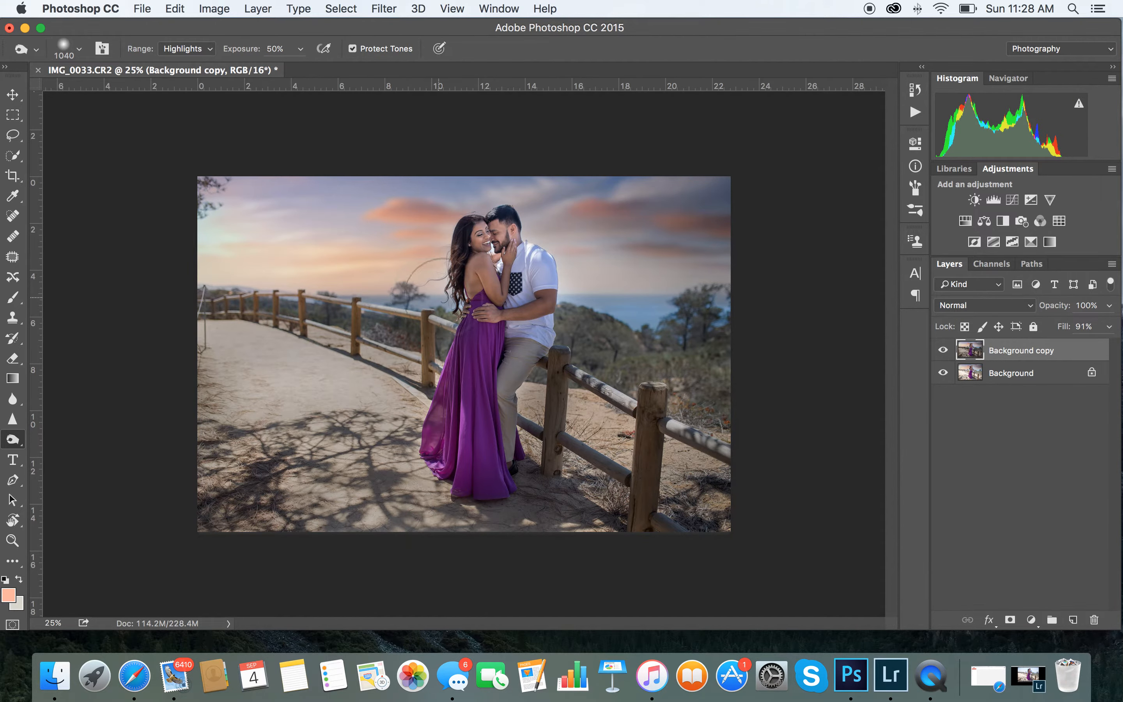
Reduce the burn brush to 124 px for finer work, with the couple's upper bodies filling the view
key(super+plus)
key(super+plus)
key(super+plus)
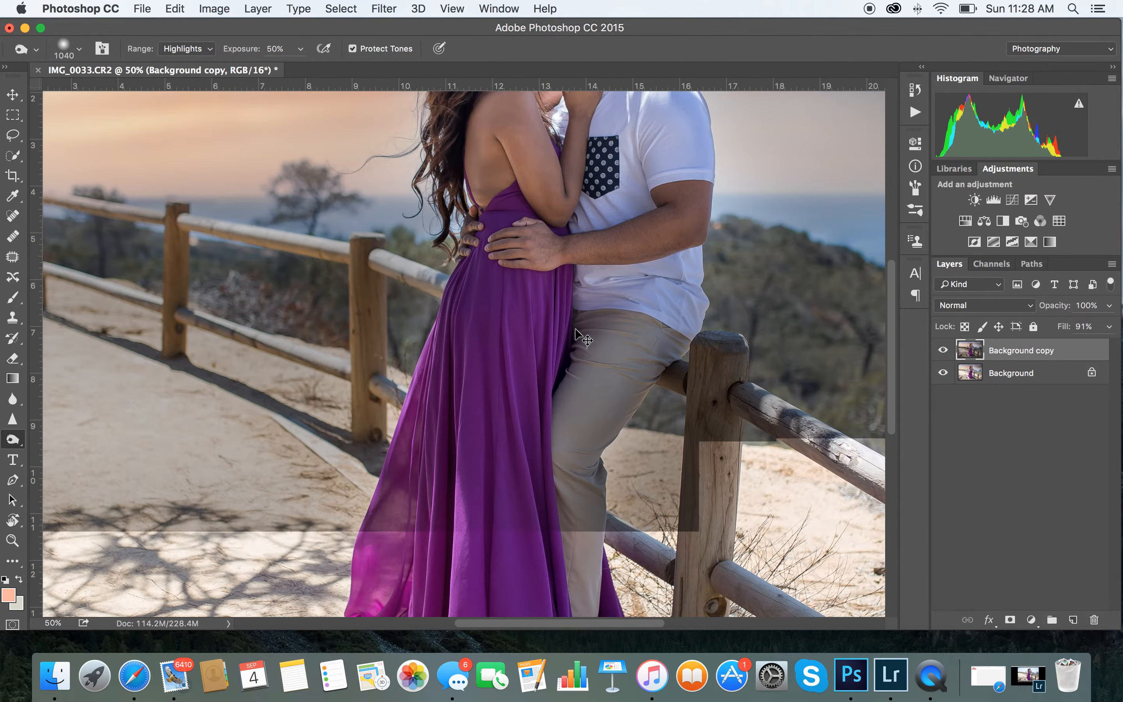
scroll(562, 344, up, 5)
scroll(587, 357, left, 2)
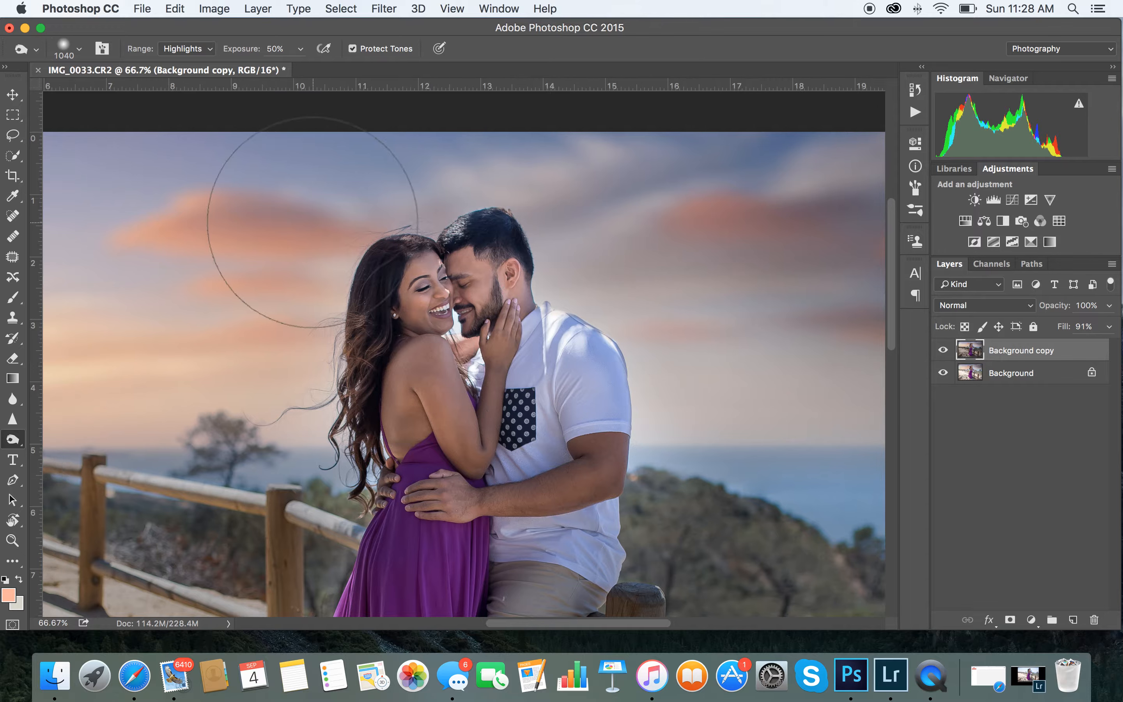
click(78, 48)
drag(176, 99, 166, 100)
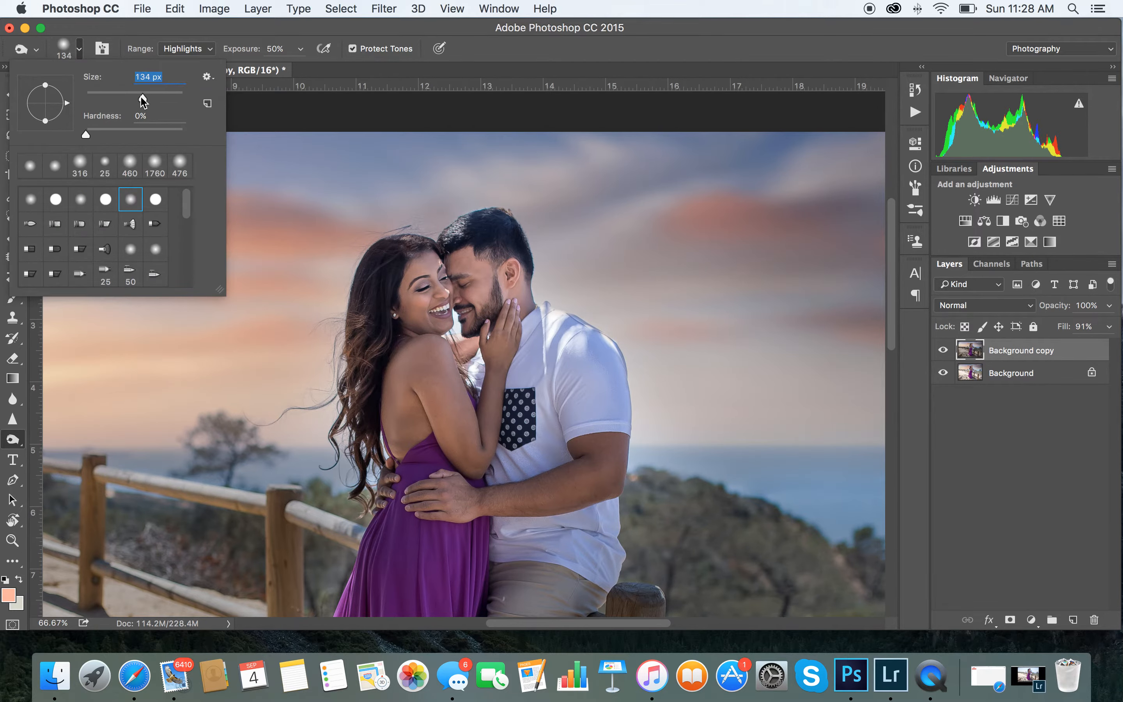
Merge the visible layers and duplicate the merged Background layer as "Background copy"
click(1112, 264)
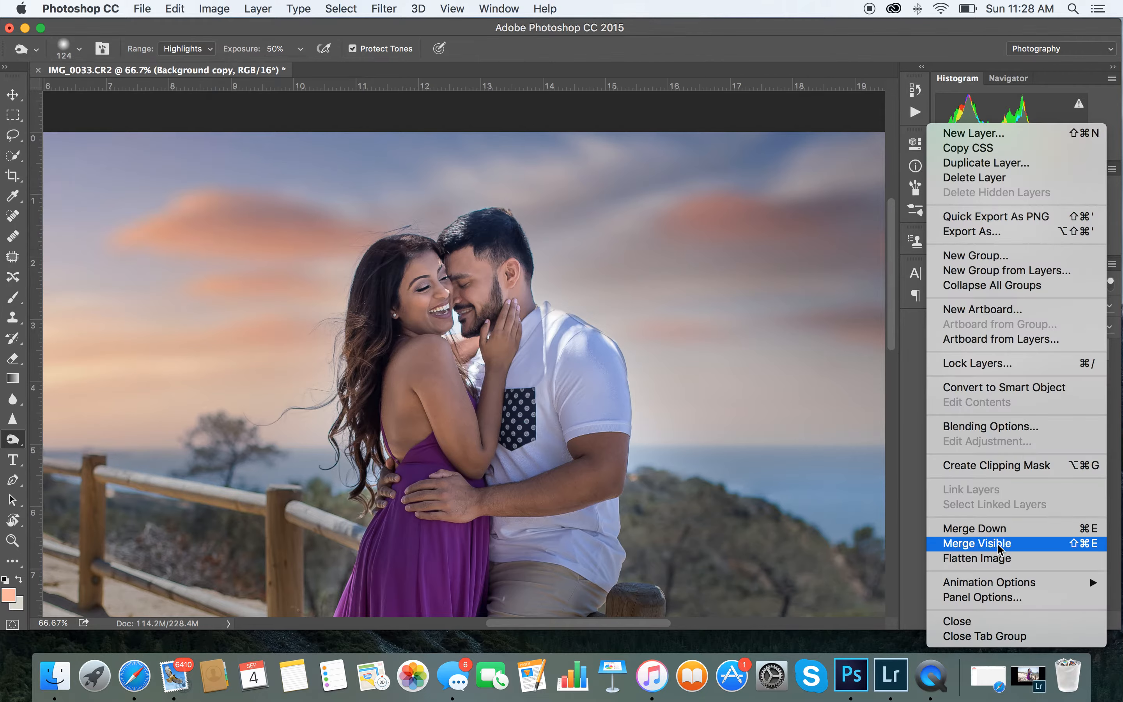
click(979, 541)
click(1112, 264)
click(999, 163)
click(709, 270)
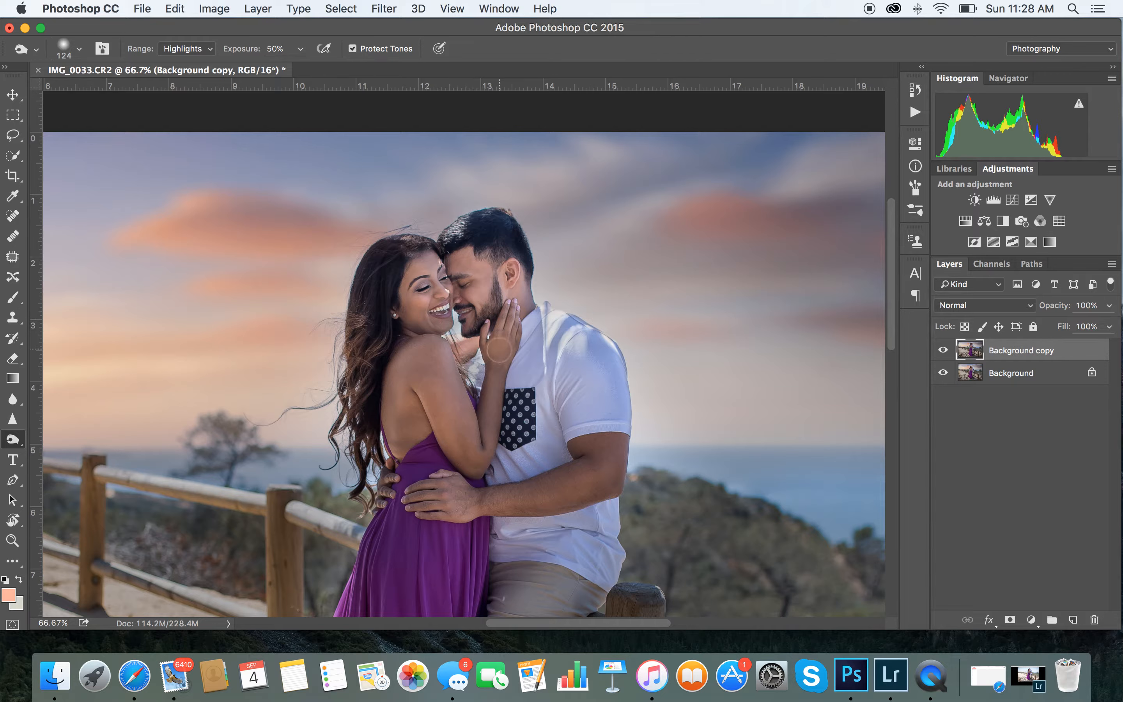
Burn the midtones on the couple with the 124 px brush, and compare the photo with and without the Background copy
click(186, 48)
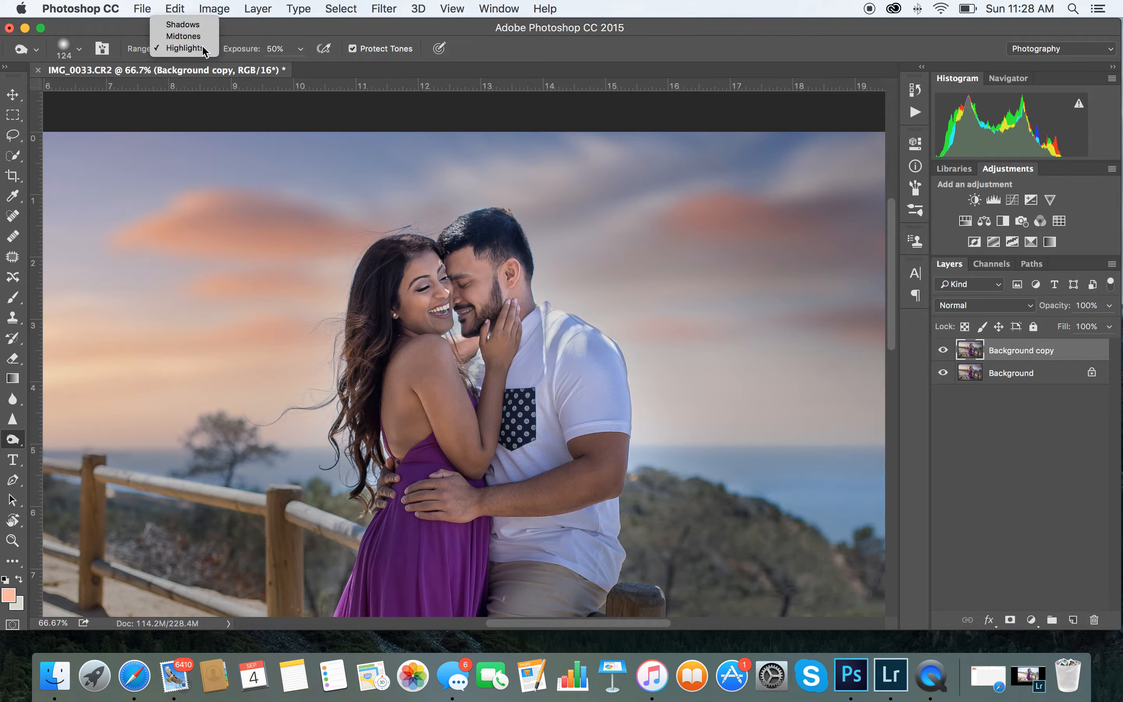
click(182, 36)
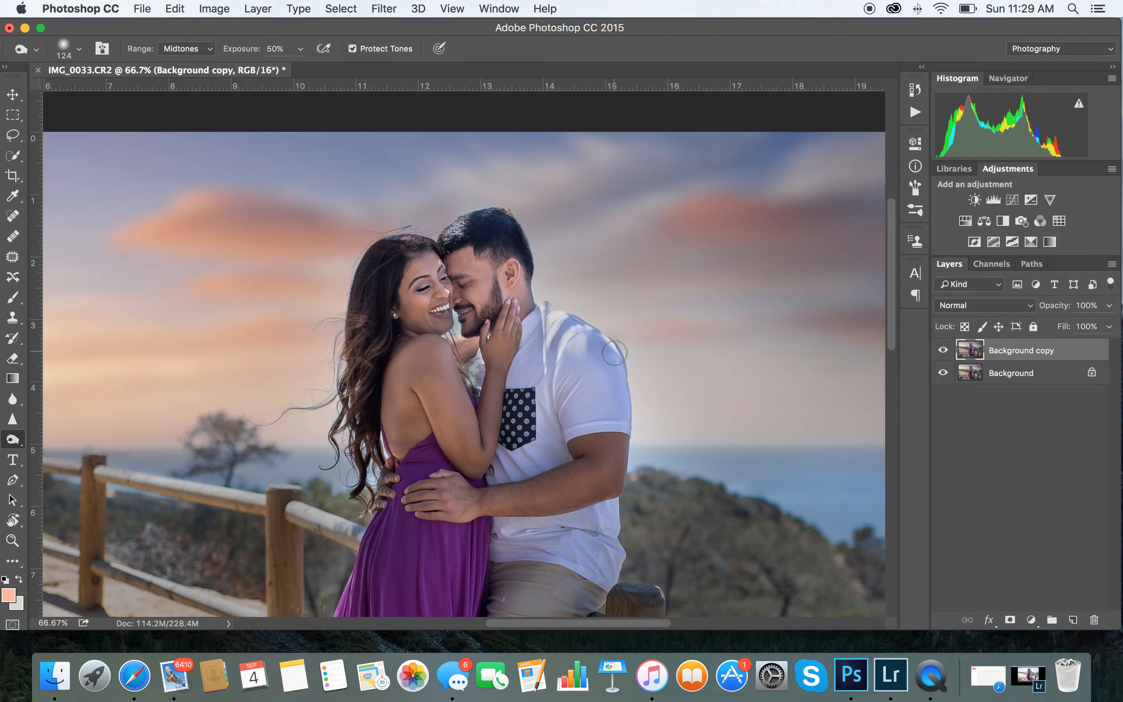
click(943, 351)
click(943, 351)
click(944, 351)
click(943, 351)
Set the Background copy layer to 80% opacity and 83% fill, and compare the whole photo with and without it
drag(1112, 310, 1099, 322)
click(1111, 327)
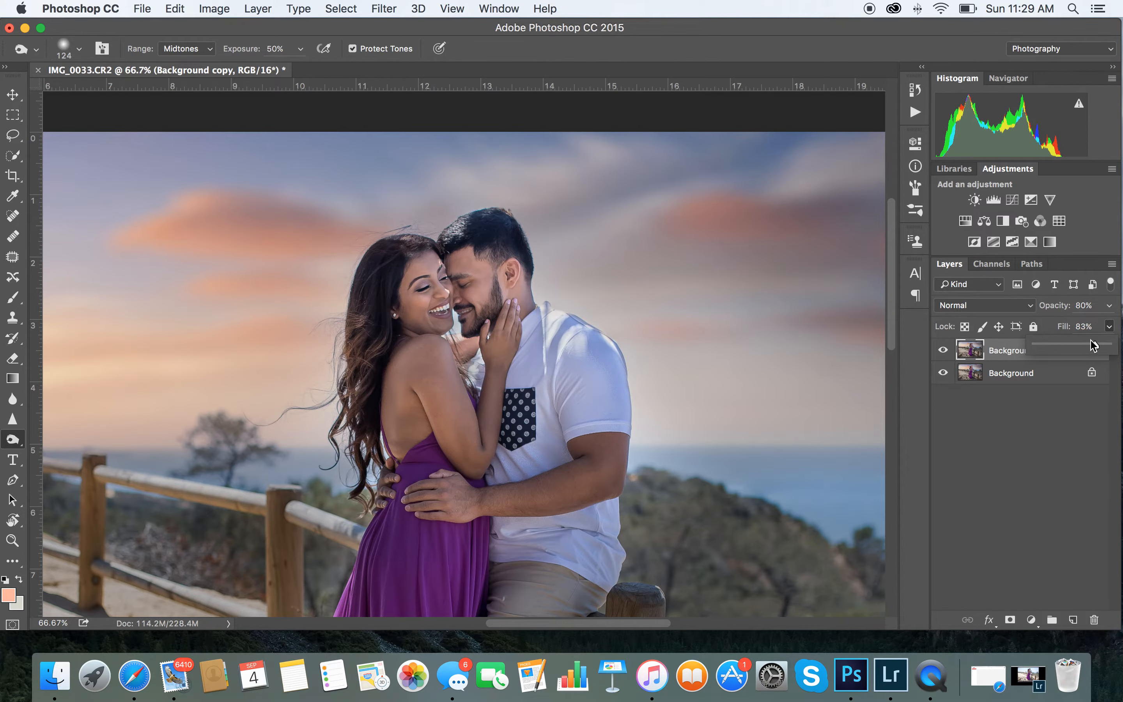
key(super+minus)
key(super+minus)
key(super+minus)
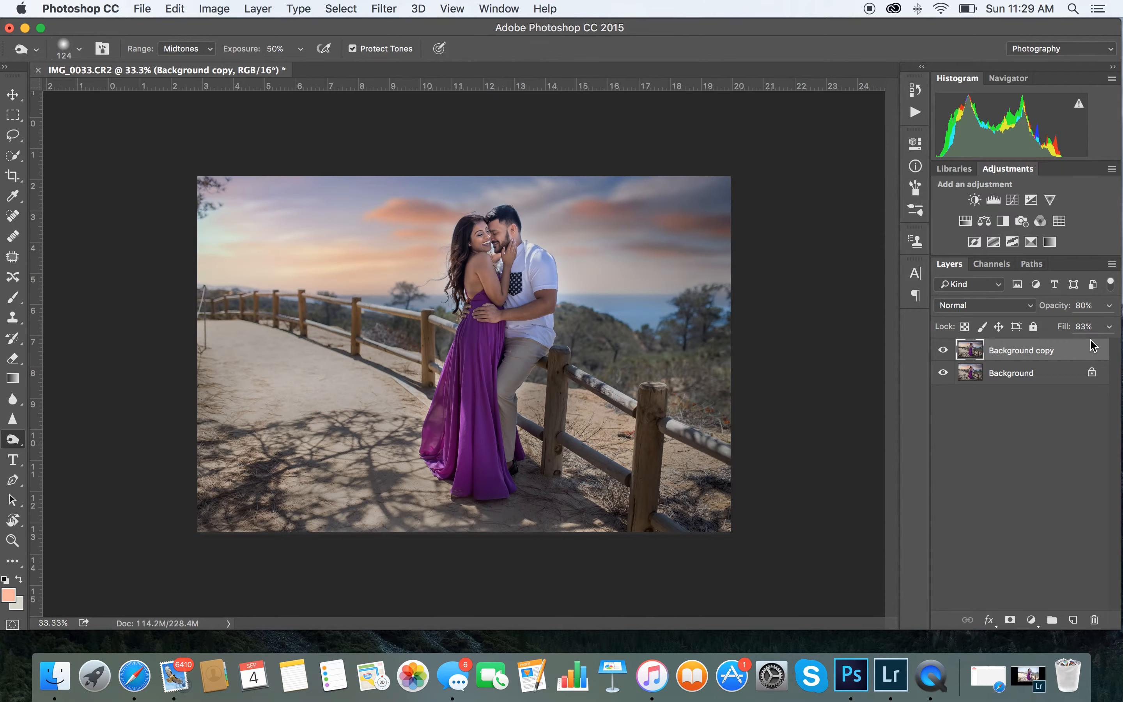
click(943, 351)
click(943, 351)
Flatten the image and duplicate the Background layer as "Background copy" for further edits
click(1112, 263)
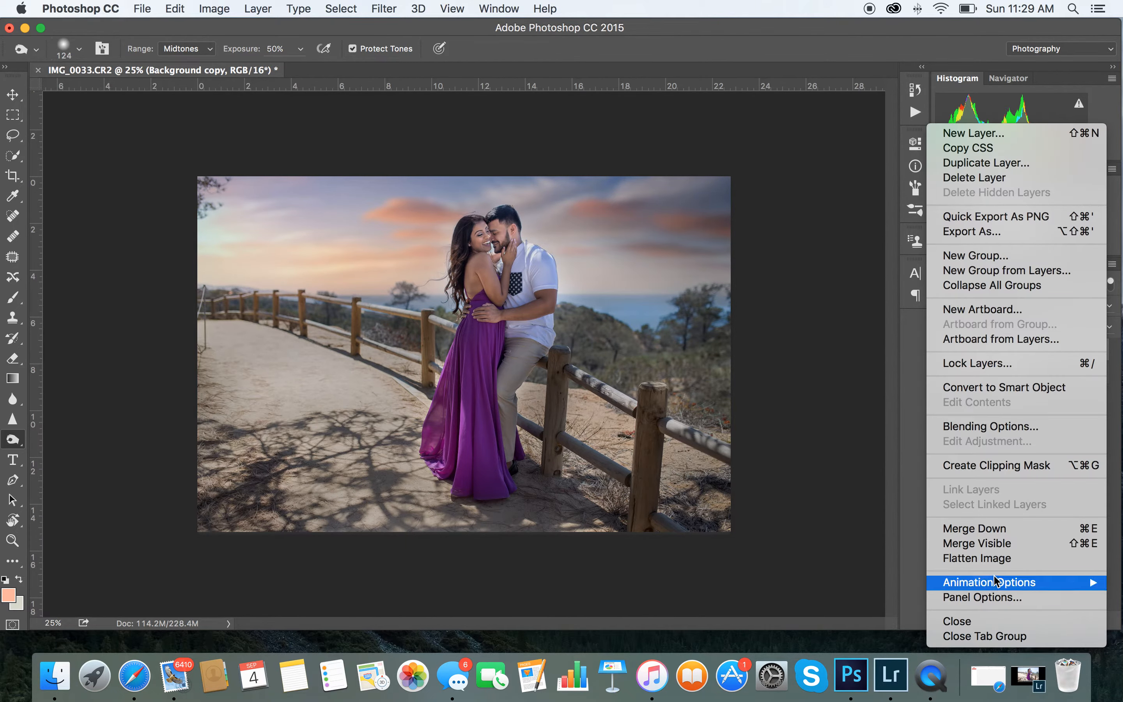
click(1002, 555)
click(1112, 263)
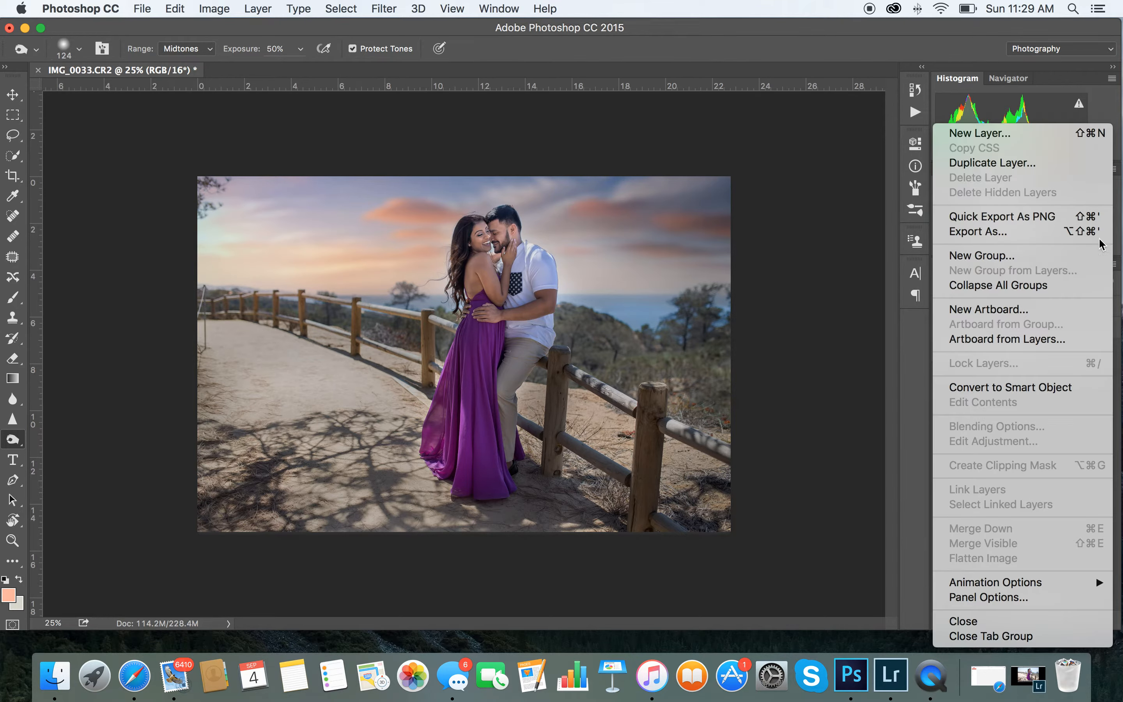
click(1059, 163)
click(725, 274)
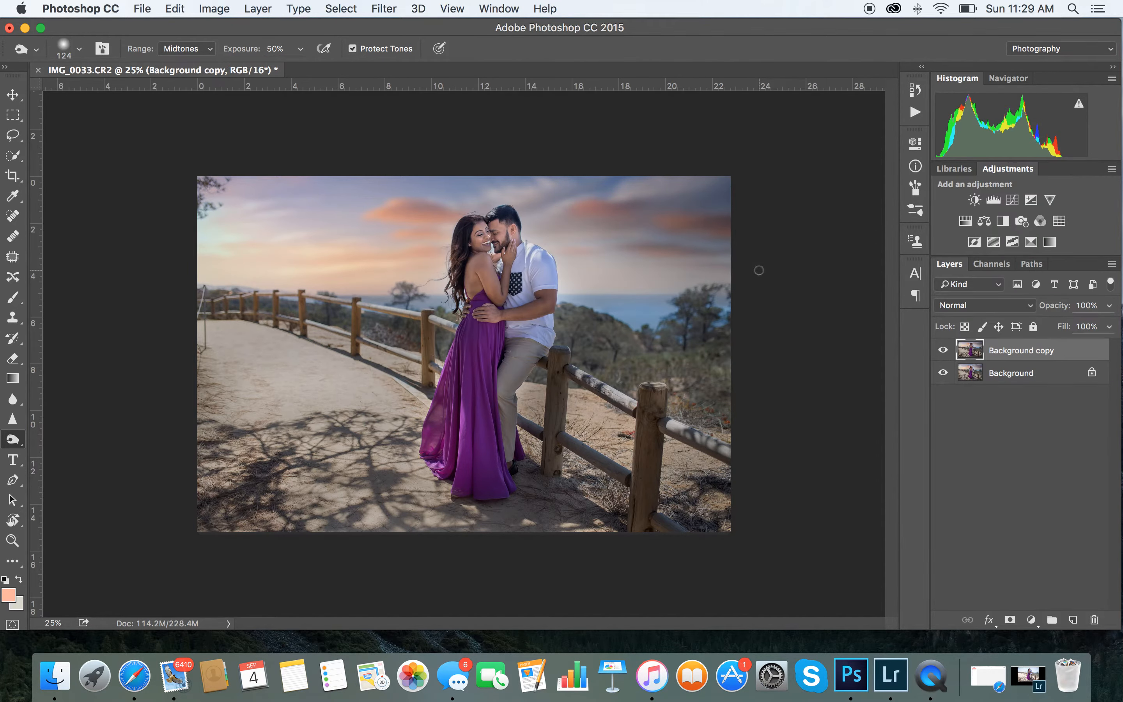
Dodge the midtones of the woman's back and arms with a 316 px brush at 29% exposure
key(super+plus)
key(super+plus)
scroll(751, 273, up, 3)
scroll(752, 273, right, 4)
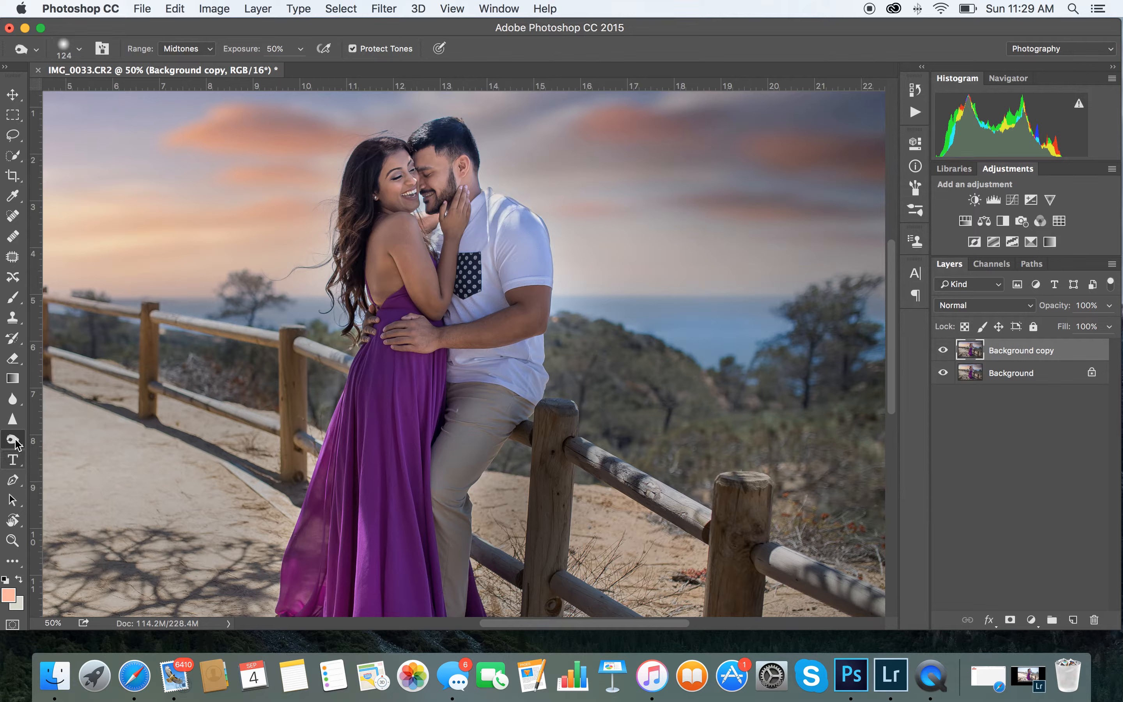
drag(18, 444, 70, 458)
click(300, 48)
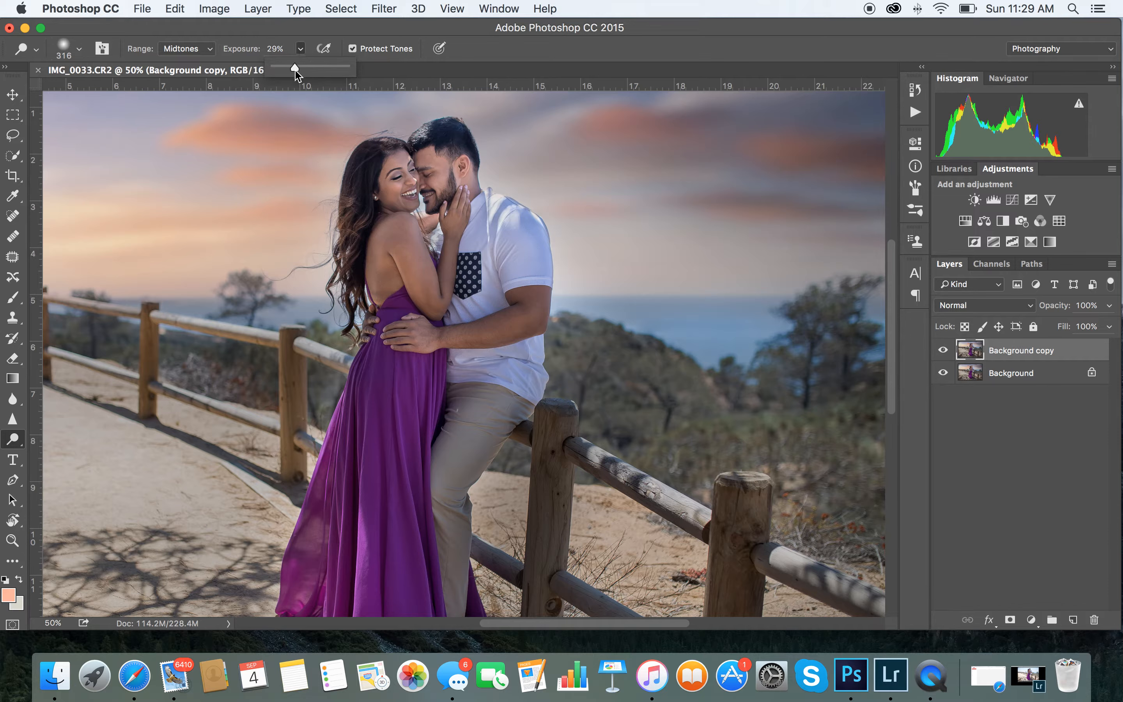
mouse_move(383, 258)
mouse_down()
mouse_move(418, 260)
mouse_move(445, 284)
mouse_up()
mouse_move(458, 229)
mouse_down()
mouse_move(454, 181)
mouse_move(398, 186)
mouse_move(388, 198)
mouse_move(405, 213)
mouse_up()
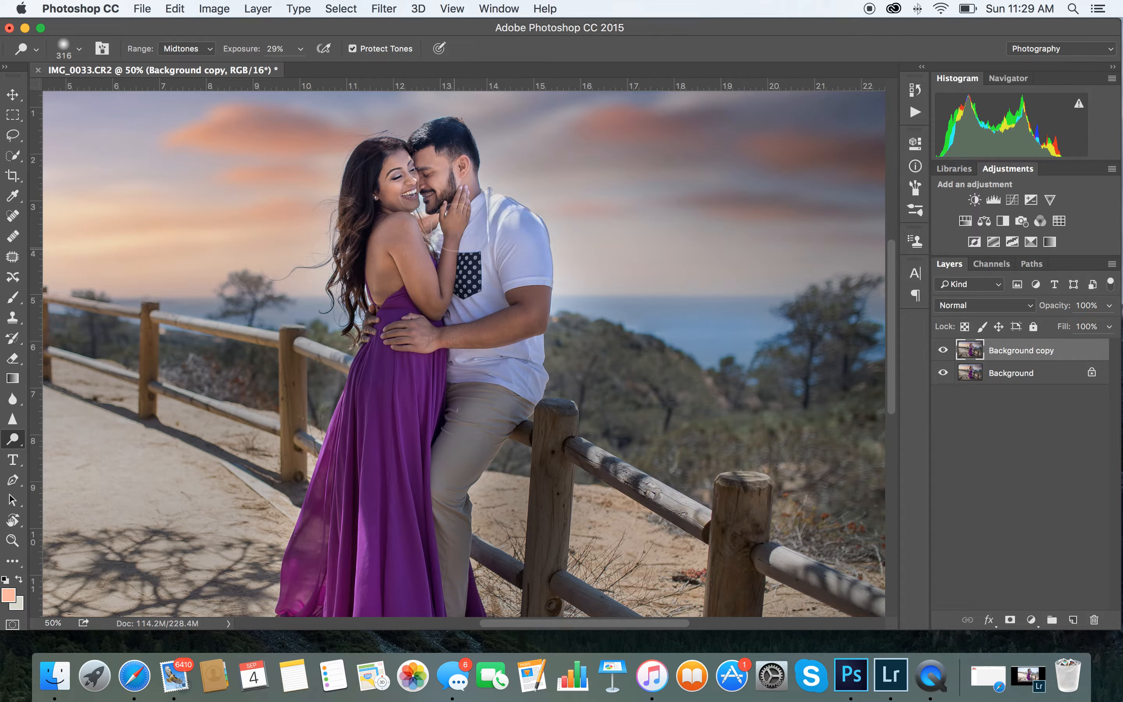
Dodge the woman's hair and back, set the Background copy layer to 70% opacity, and compare the photo with and without it
mouse_move(387, 158)
mouse_down()
mouse_move(363, 181)
mouse_move(371, 269)
mouse_move(366, 248)
mouse_move(378, 261)
mouse_up()
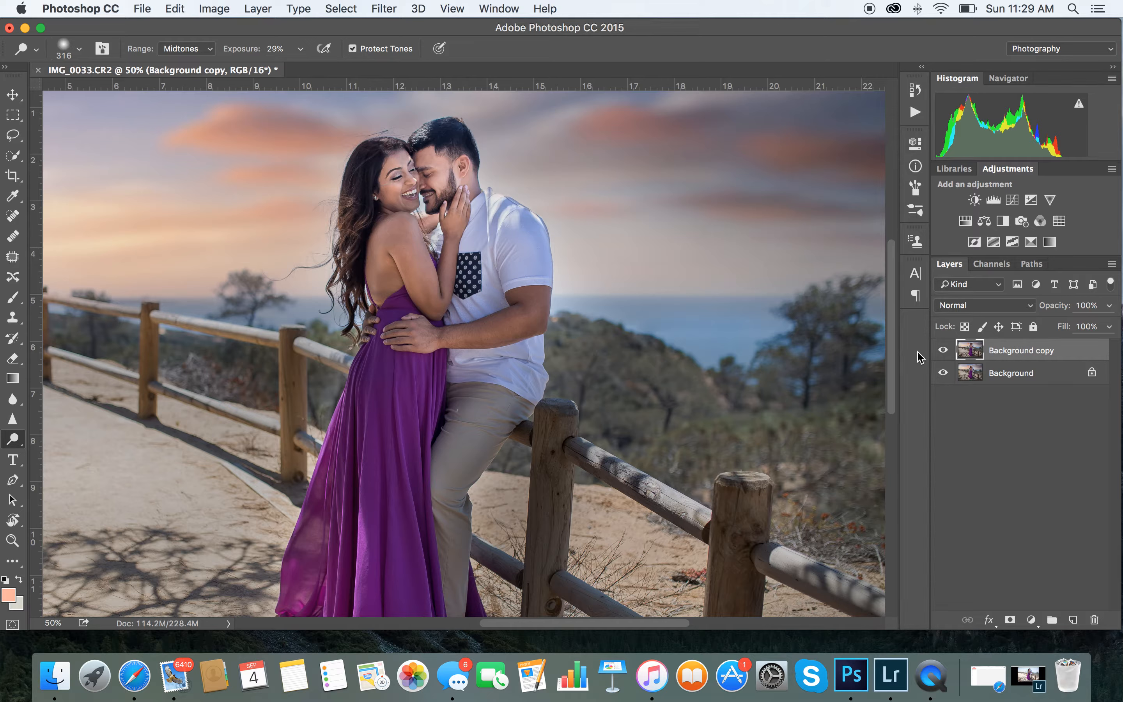
click(946, 356)
click(944, 355)
click(1110, 306)
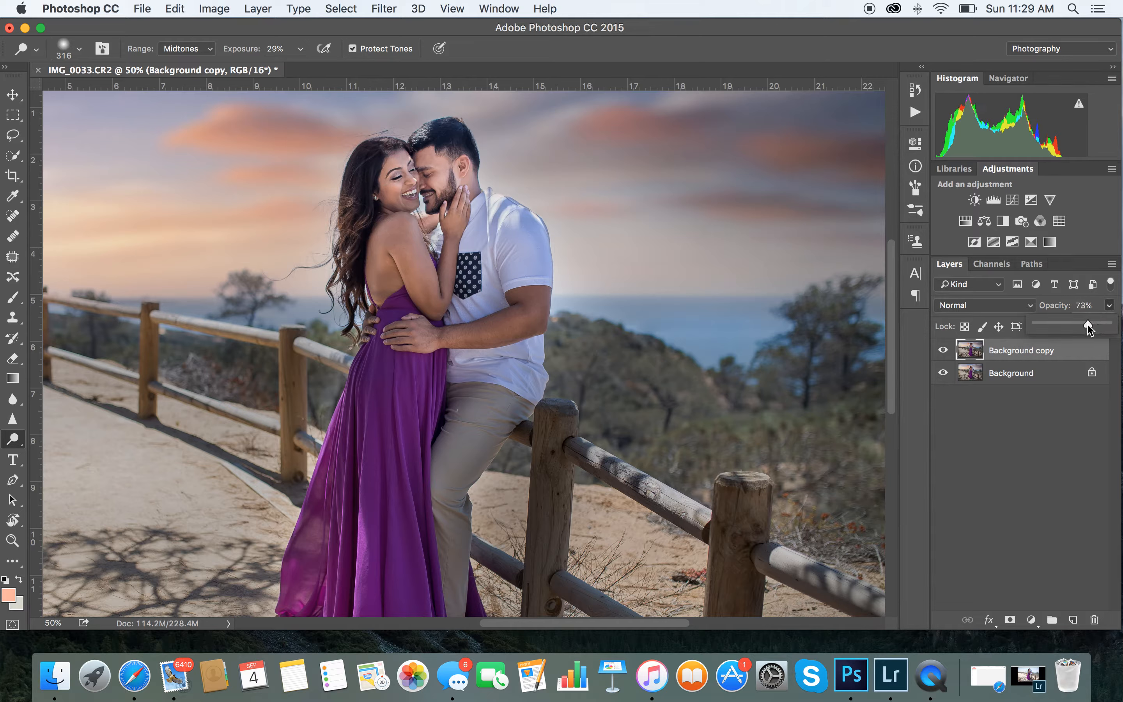
click(945, 355)
click(944, 355)
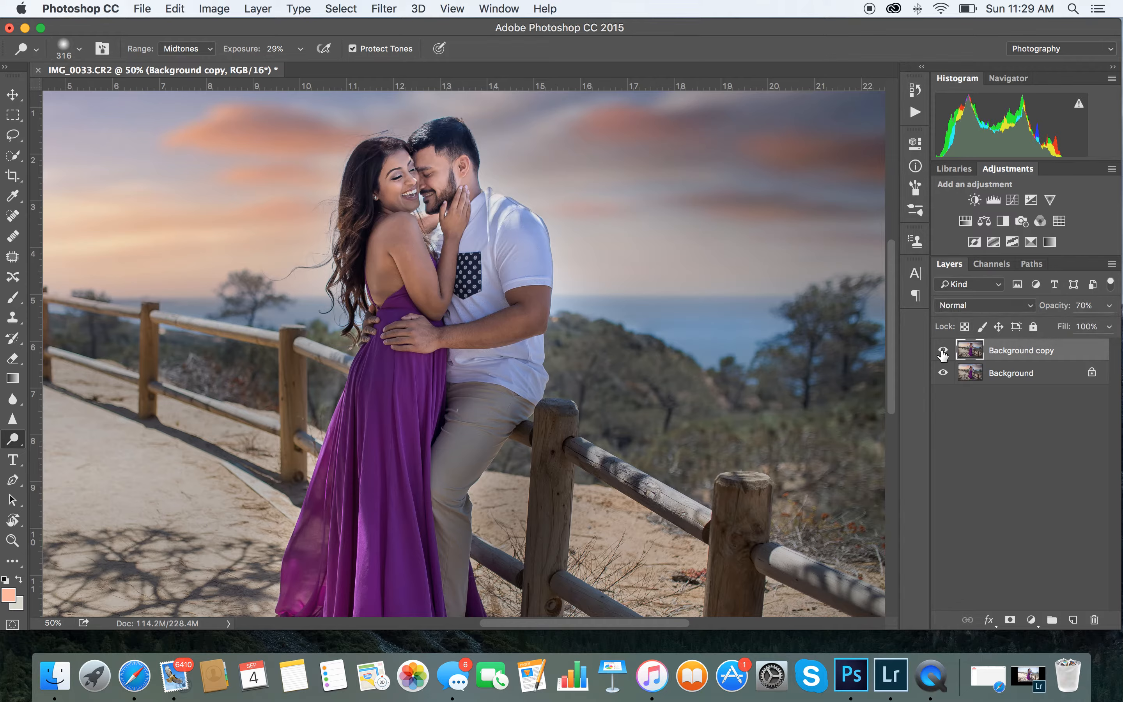
Merge the Background copy down into the Background layer
click(1114, 265)
key(Escape)
key(super+e)
key(super+minus)
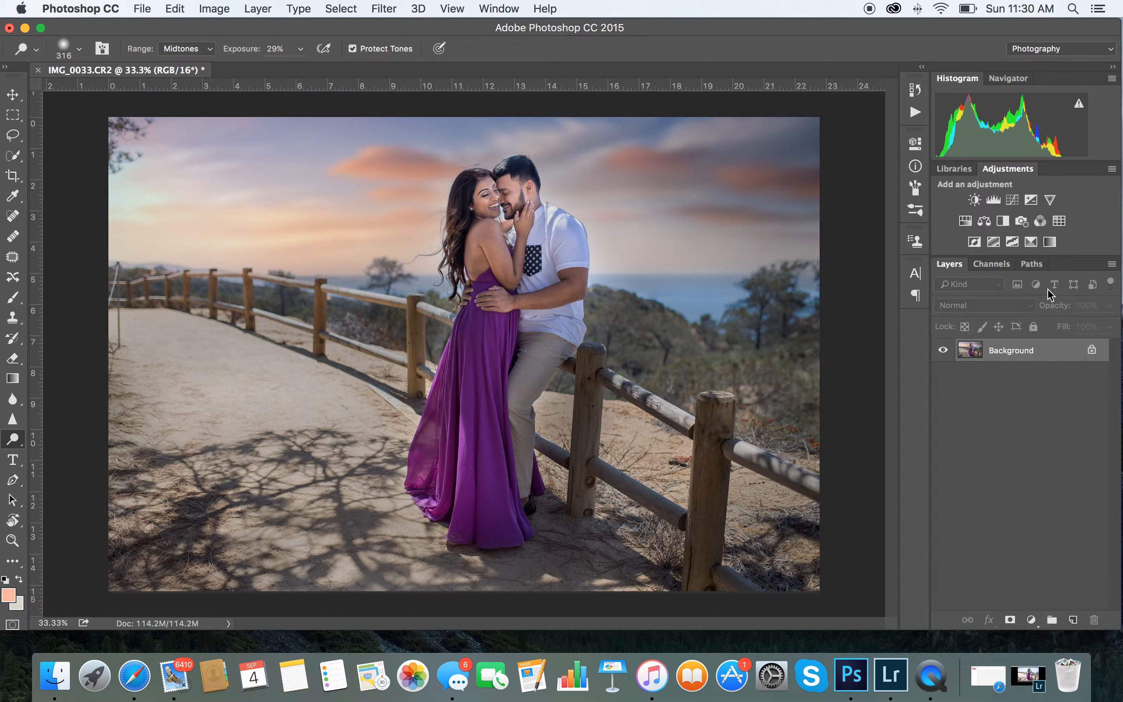
Add a Color Balance adjustment with midtones at red +7, green -3 and blue -10, and compare the photo with and without it
click(985, 221)
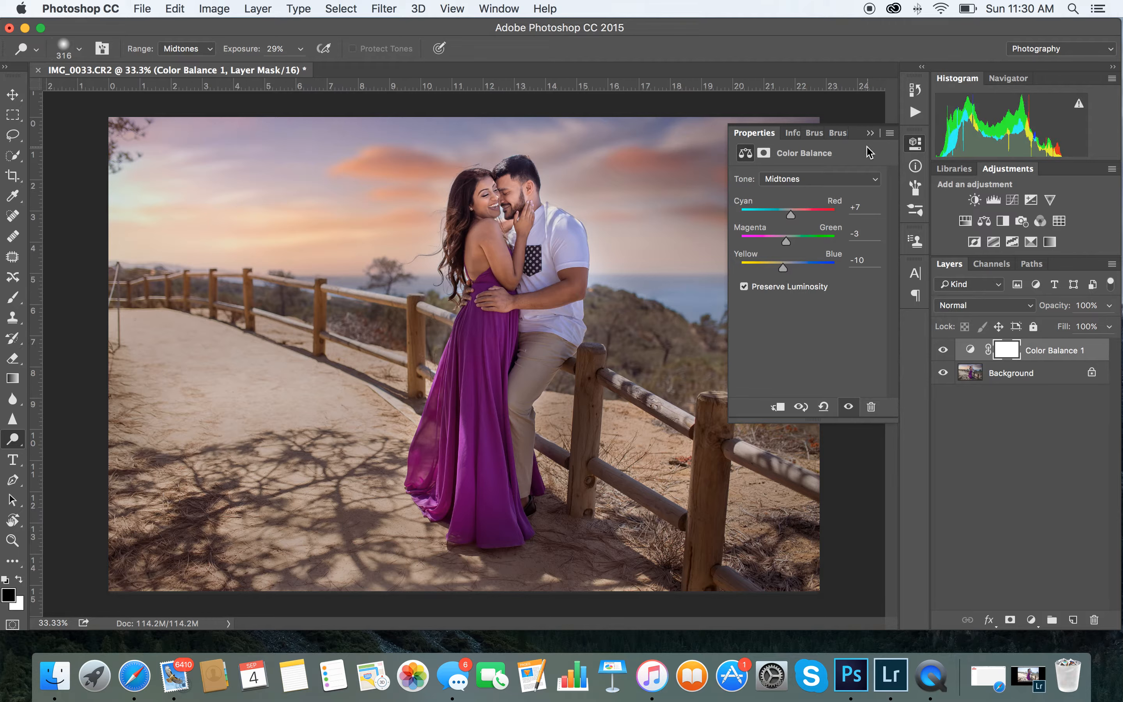
click(871, 134)
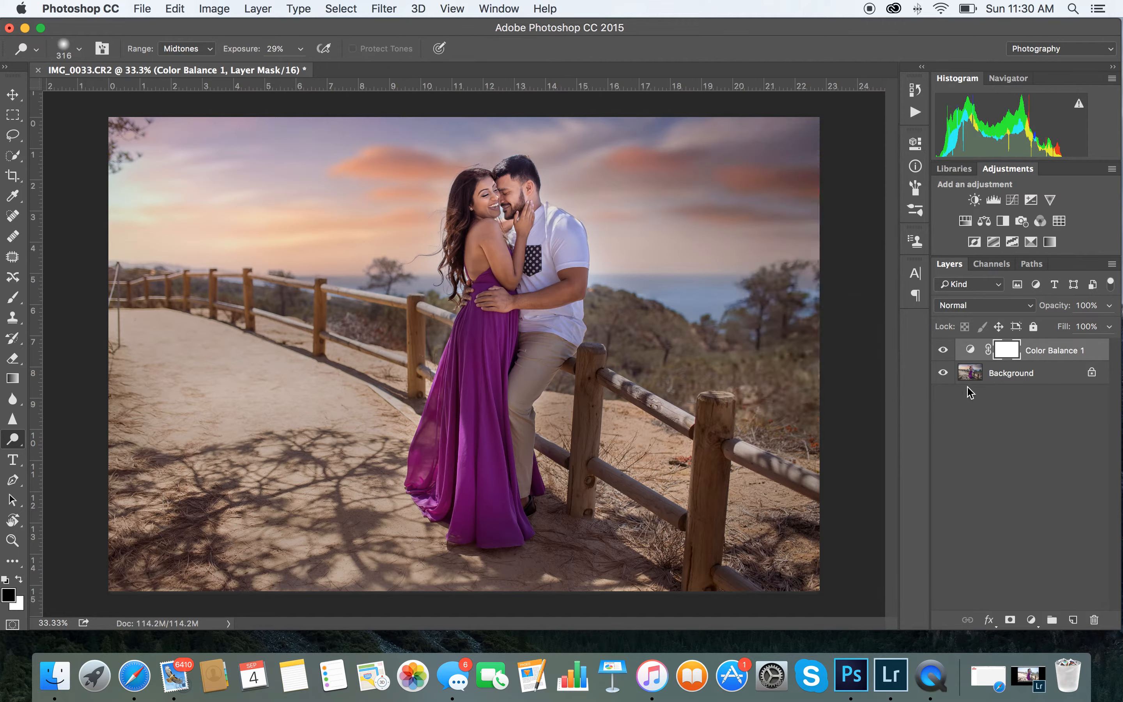
click(942, 351)
click(943, 351)
click(943, 351)
click(943, 352)
click(943, 352)
click(942, 352)
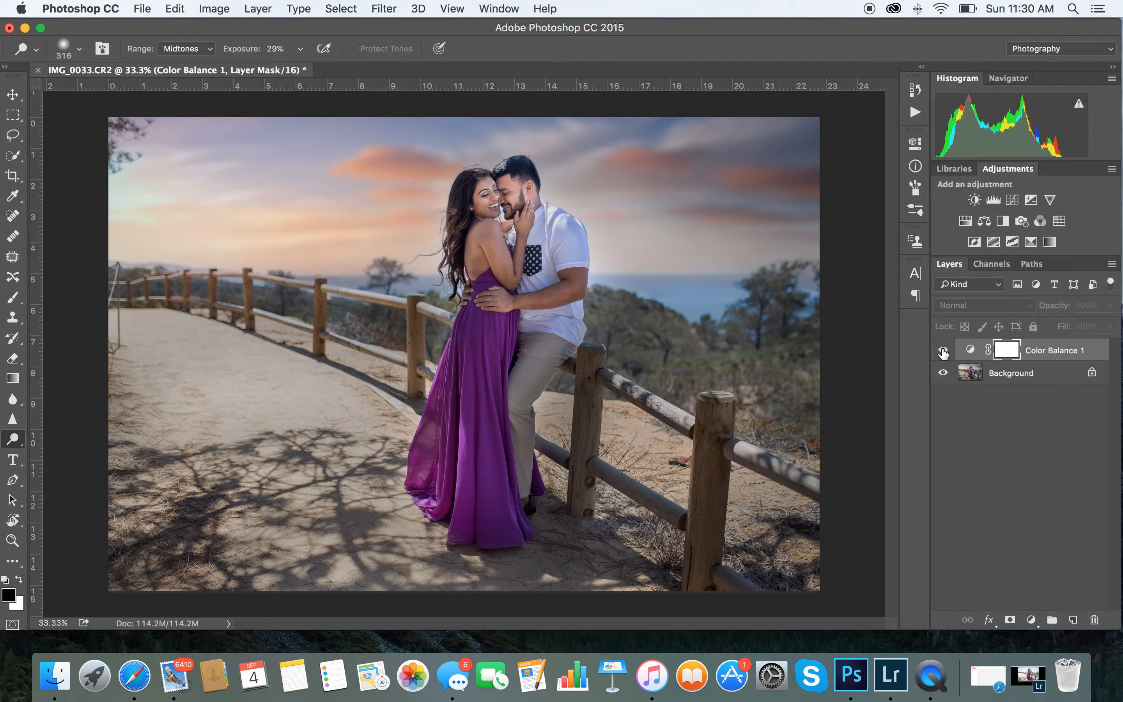
click(943, 352)
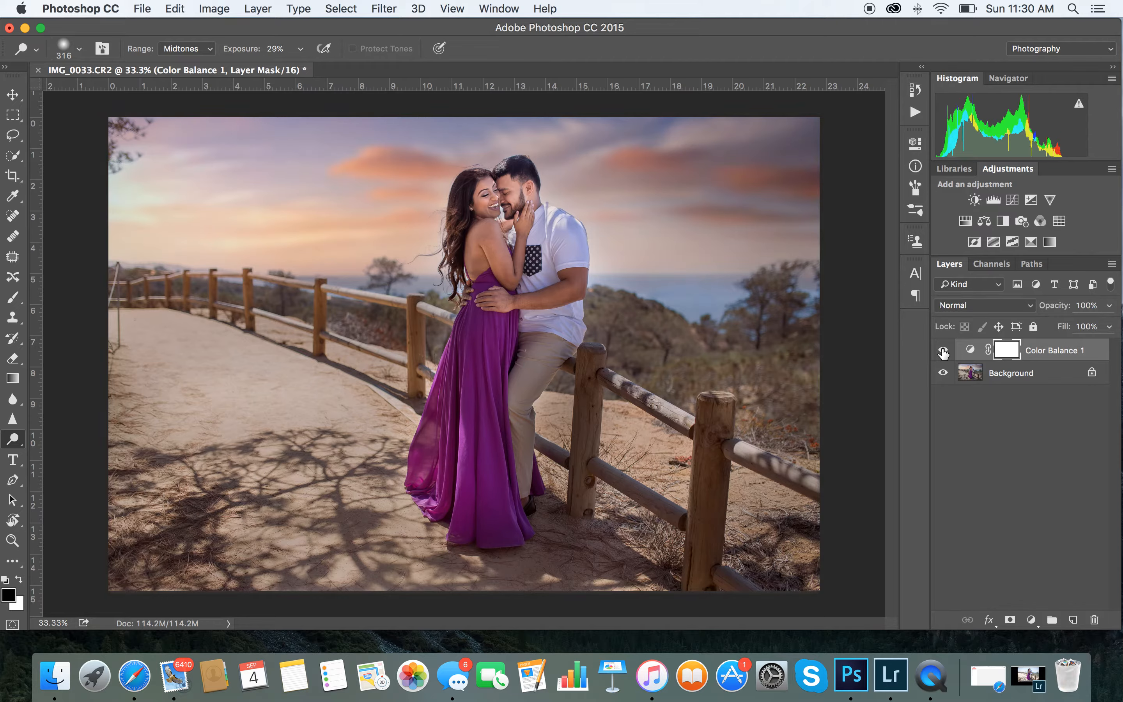
Flatten the Color Balance adjustment into the Background layer and save the photo
click(1112, 263)
click(1021, 542)
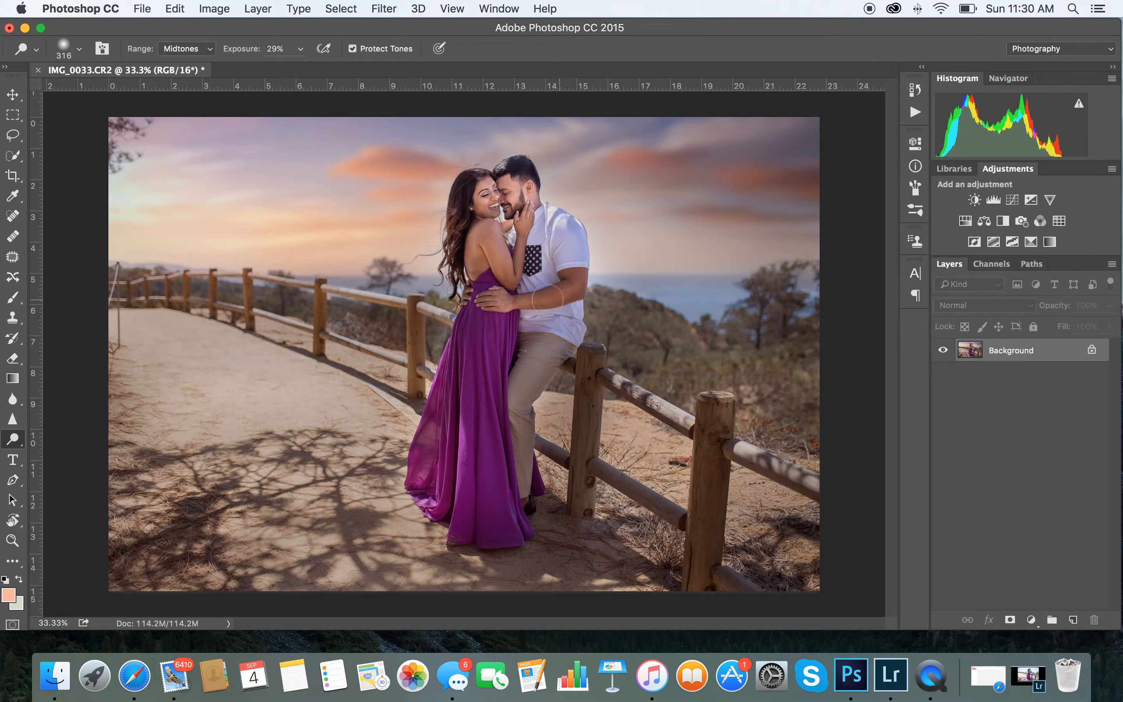
click(139, 7)
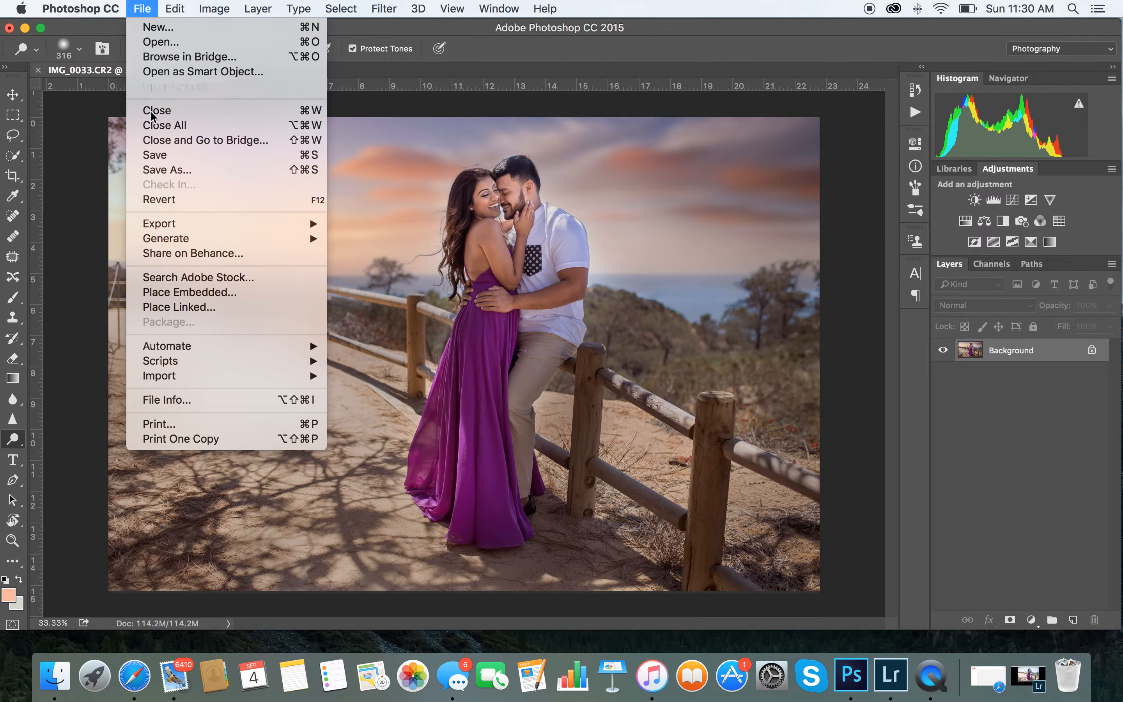
click(155, 155)
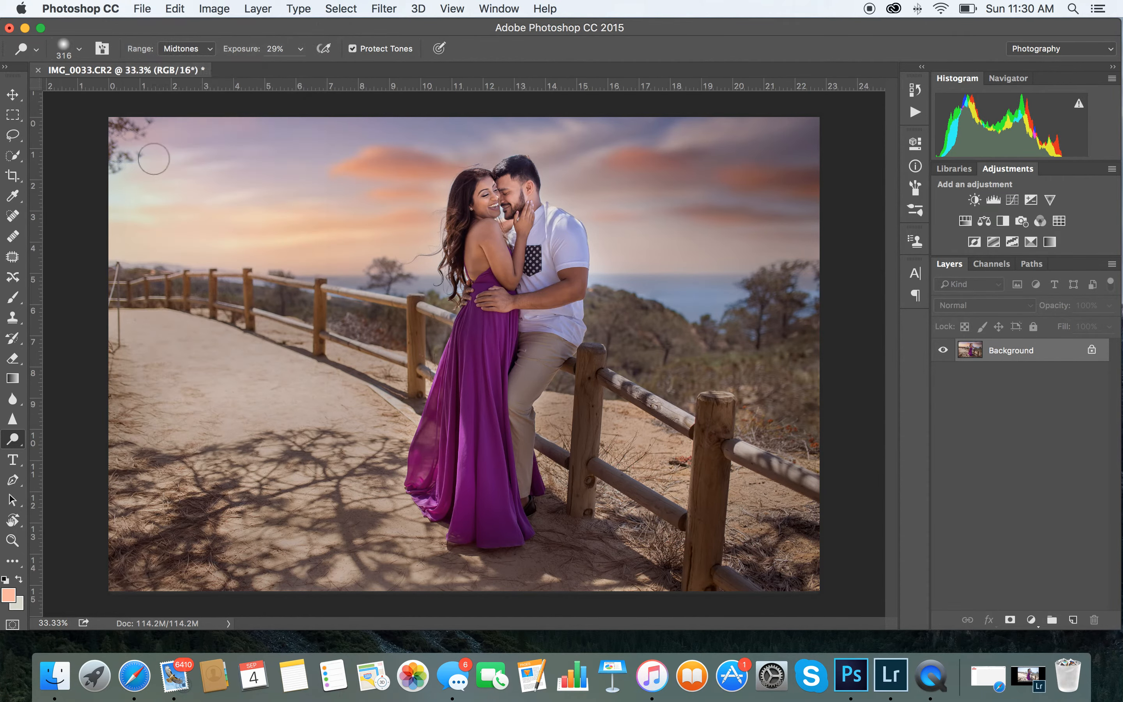
Switch to Lightroom and show the whole IMG_0033-Edit.tif photo in the Develop view
click(902, 679)
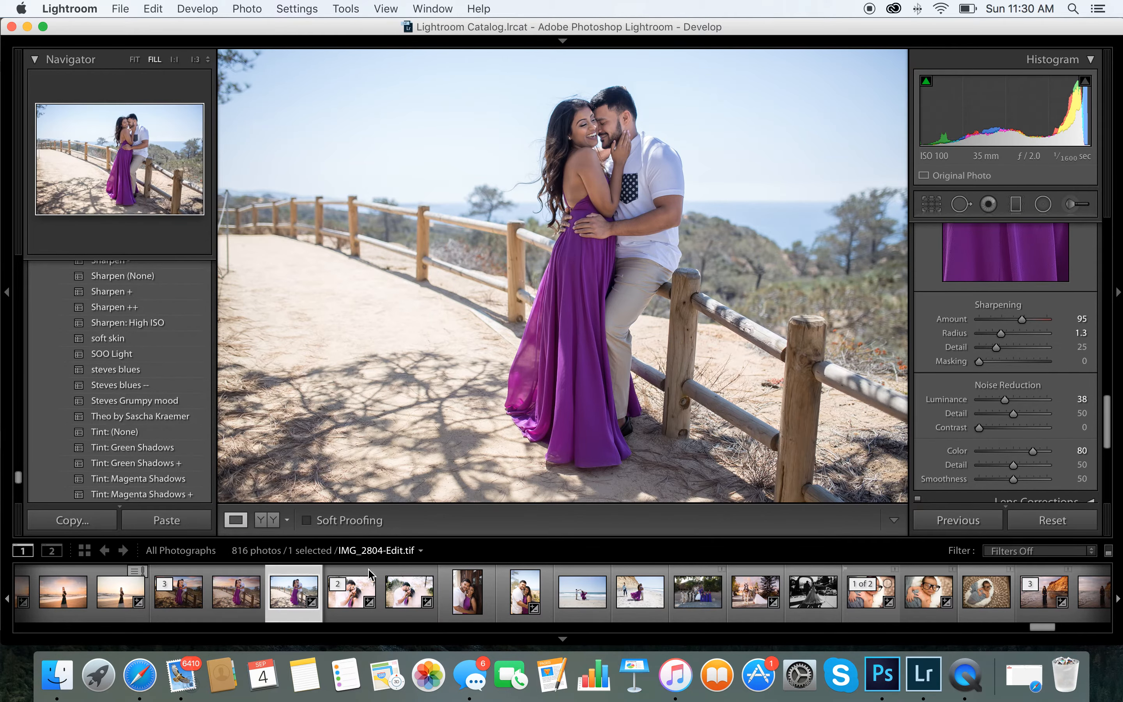
click(251, 571)
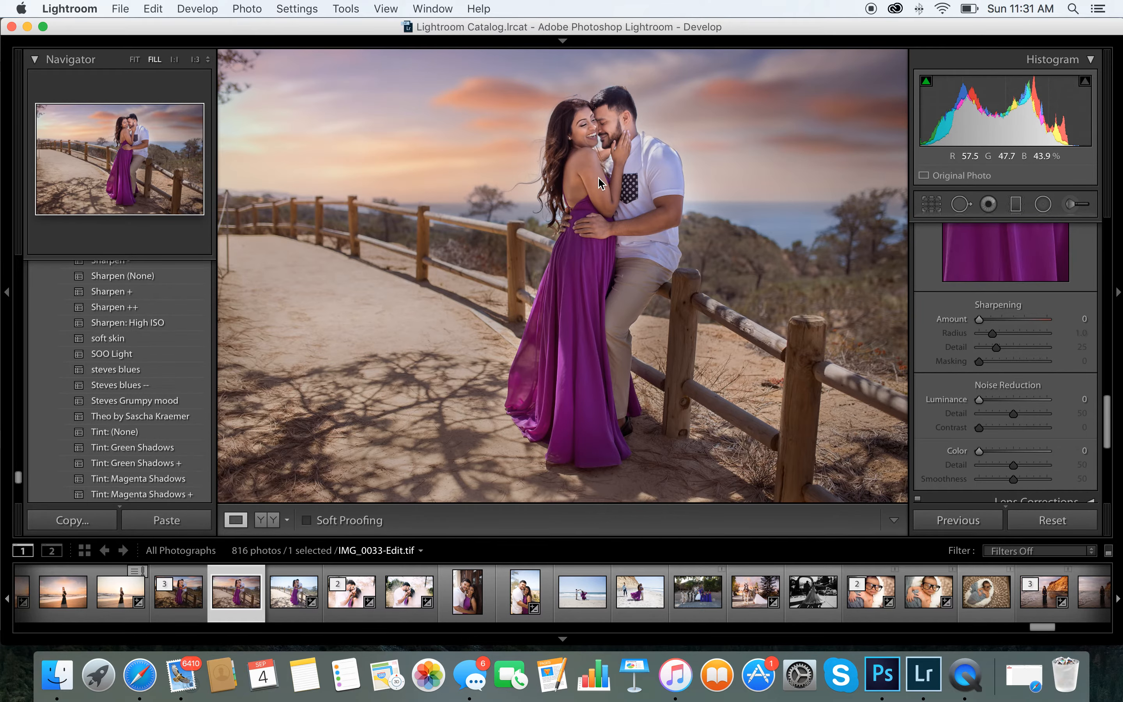
key(super+minus)
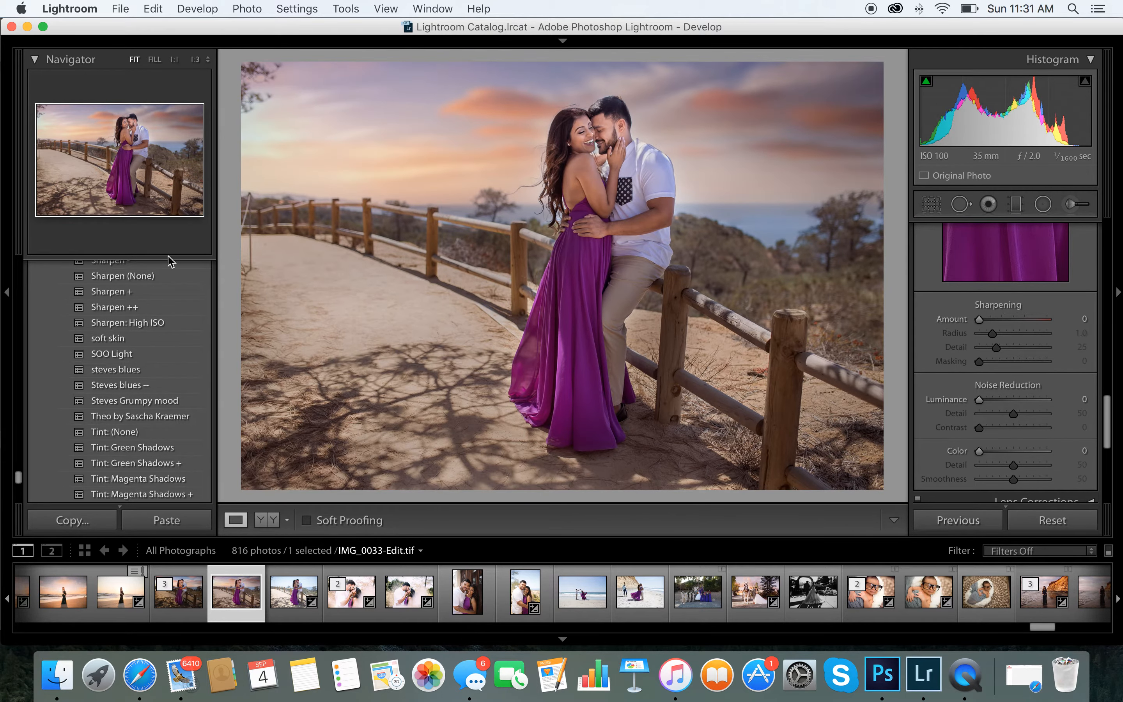
Try the "Steves Grumpy mood" and "Steves blues --" user presets on the couple photo
scroll(139, 401, down, 1)
click(138, 401)
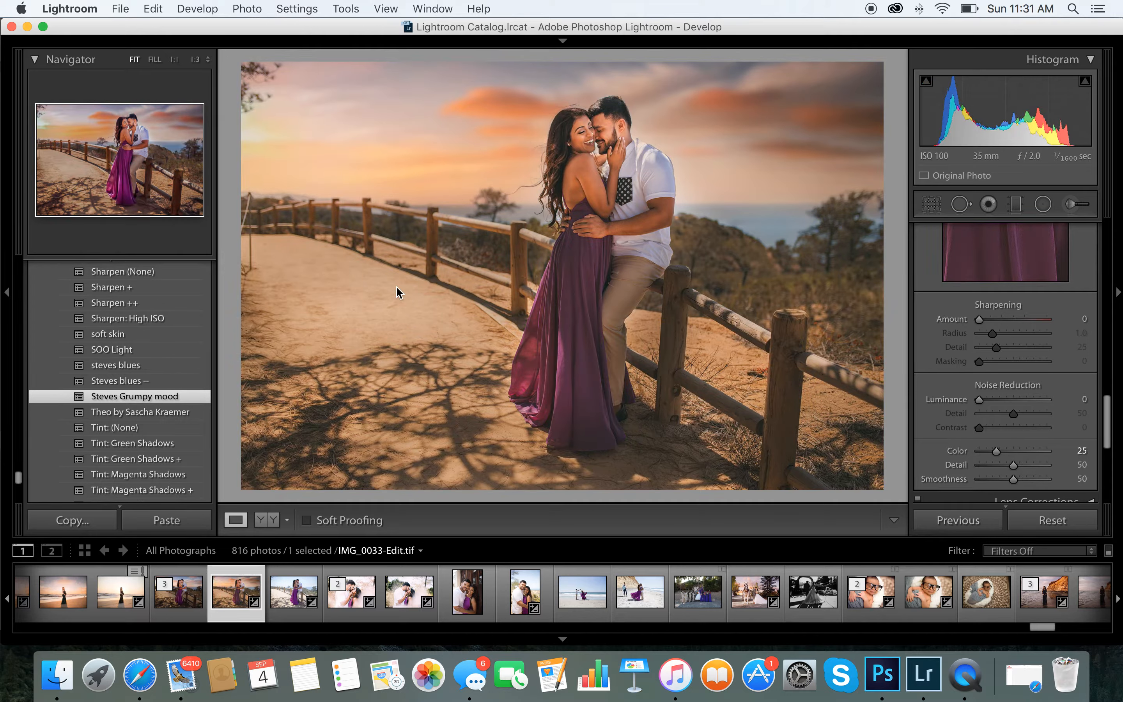
click(148, 384)
scroll(144, 386, down, 1)
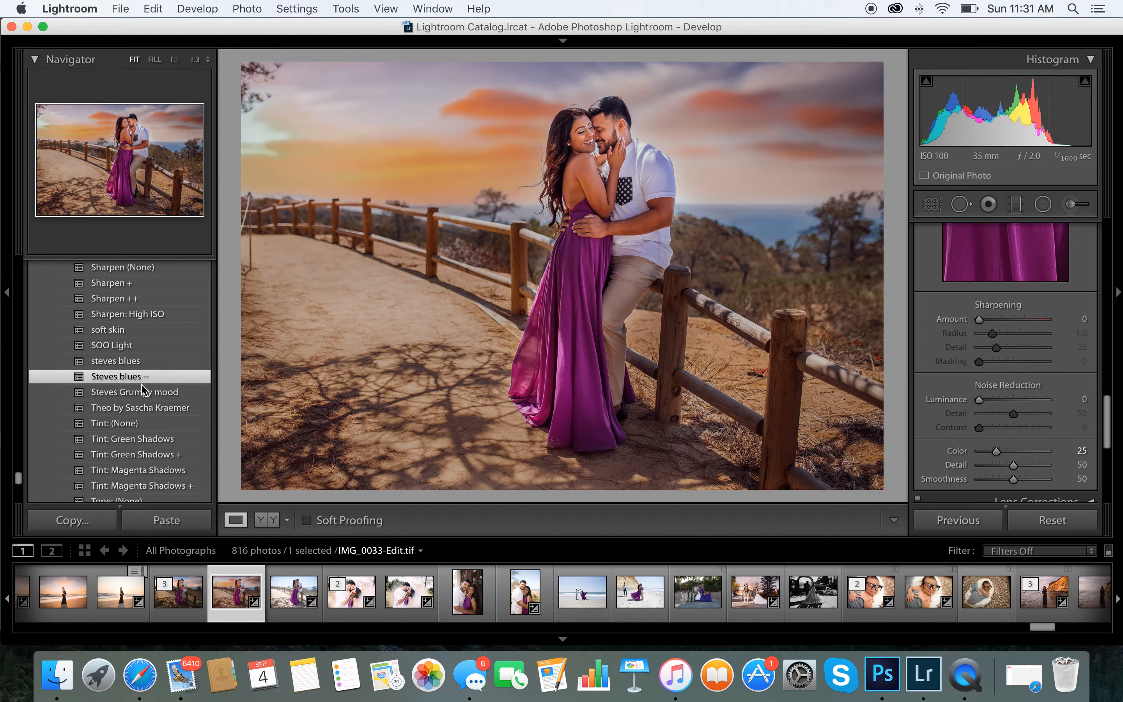
click(141, 392)
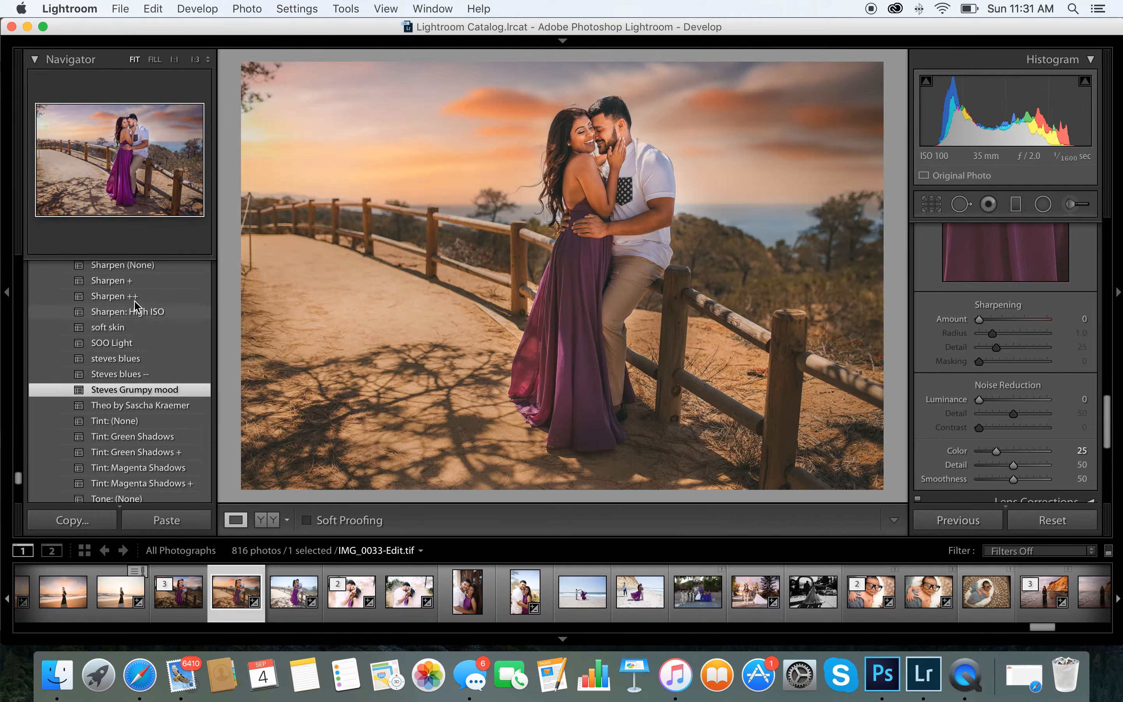
Look through the user presets for another colour look for the photo
scroll(142, 381, down, 10)
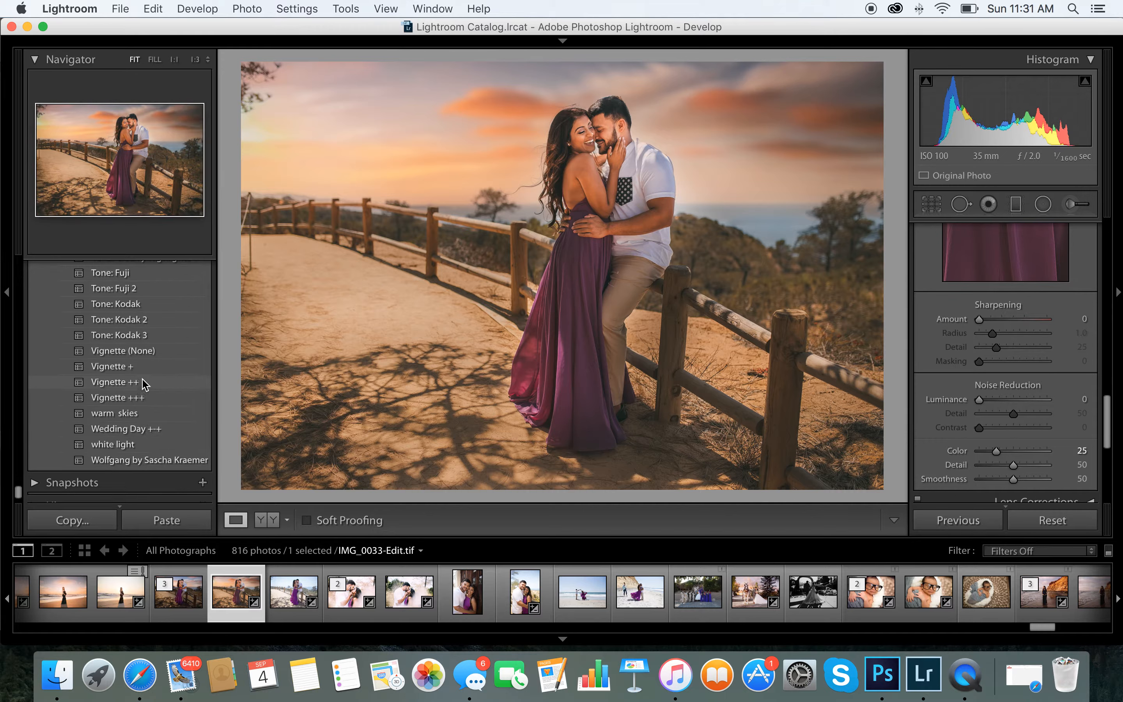
scroll(143, 366, up, 8)
scroll(144, 367, up, 10)
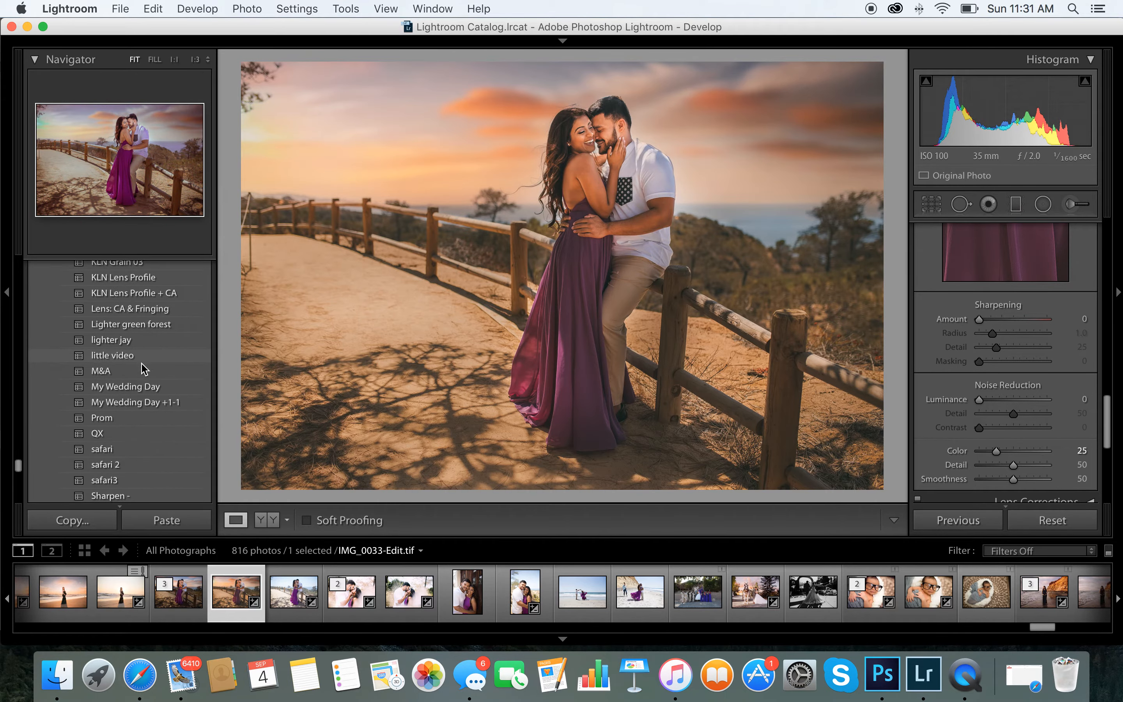
scroll(143, 373, up, 8)
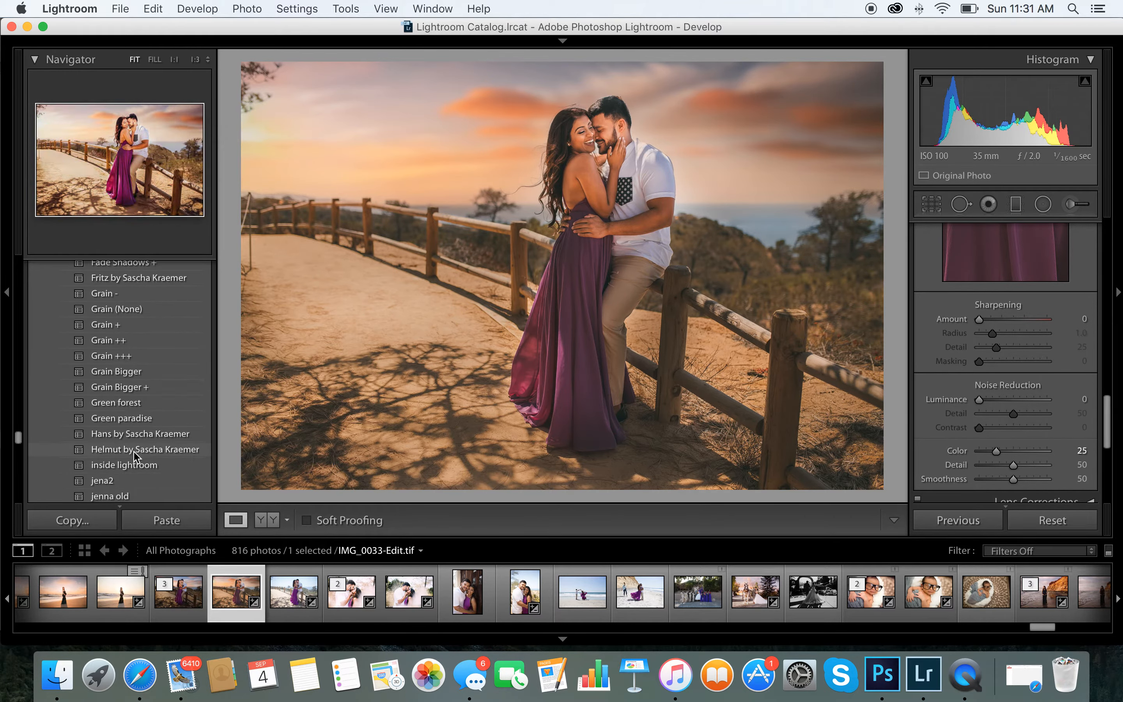
scroll(136, 460, up, 10)
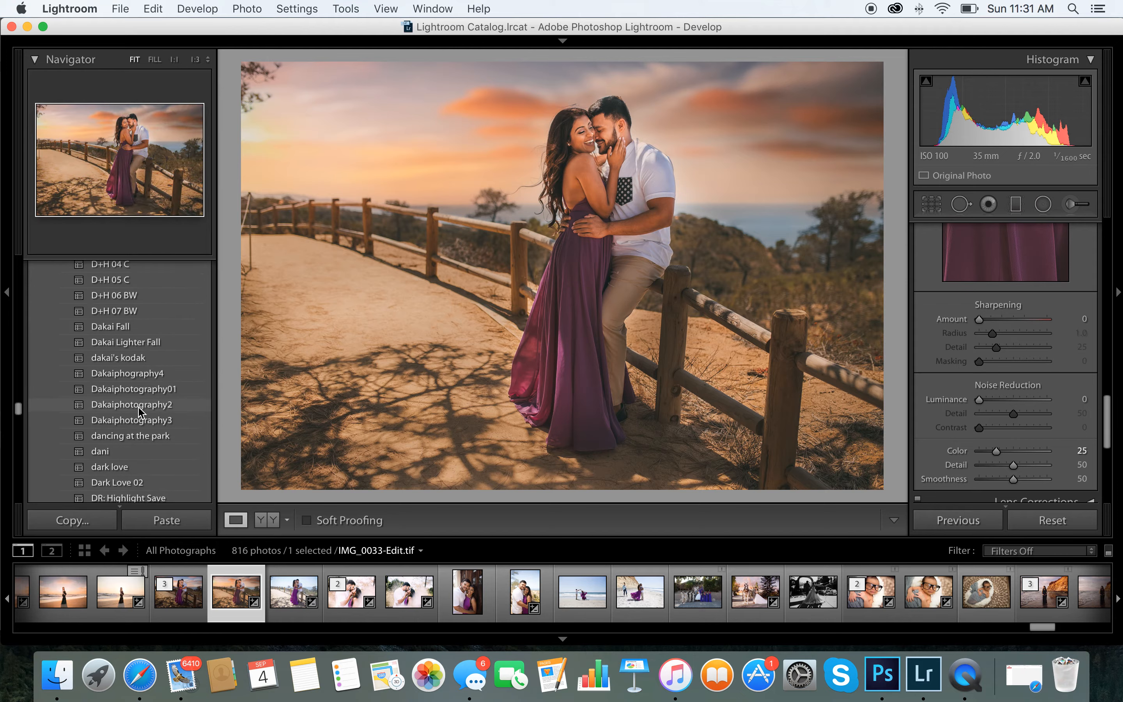
scroll(139, 412, up, 10)
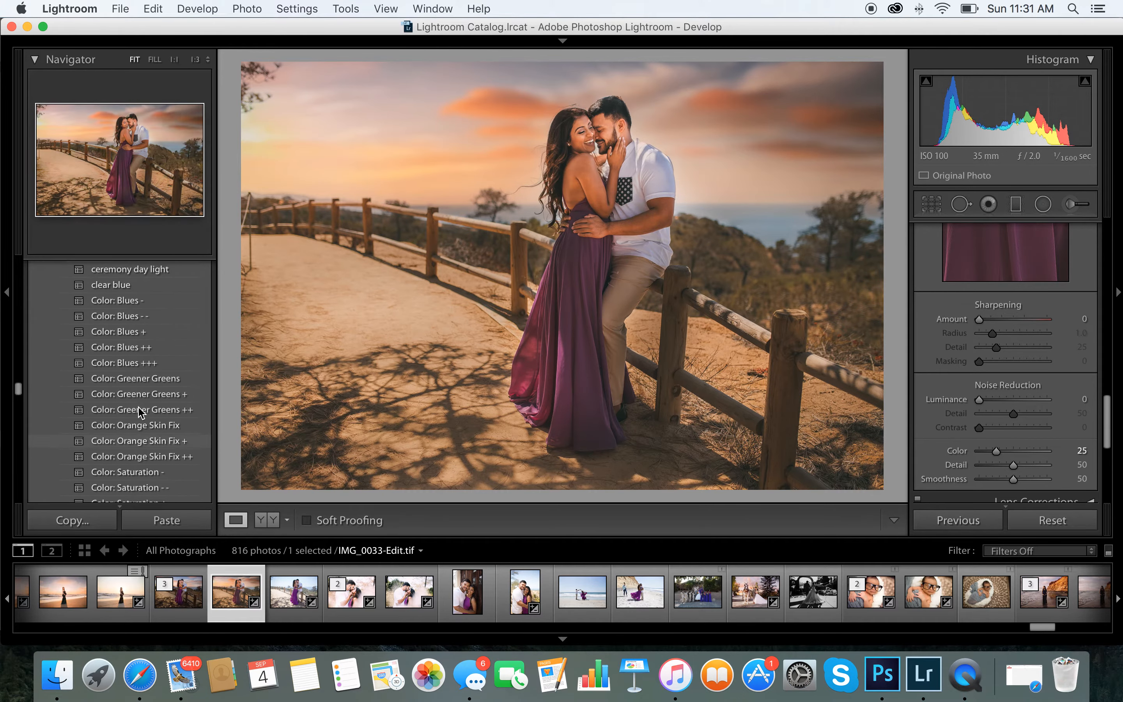
scroll(139, 412, up, 10)
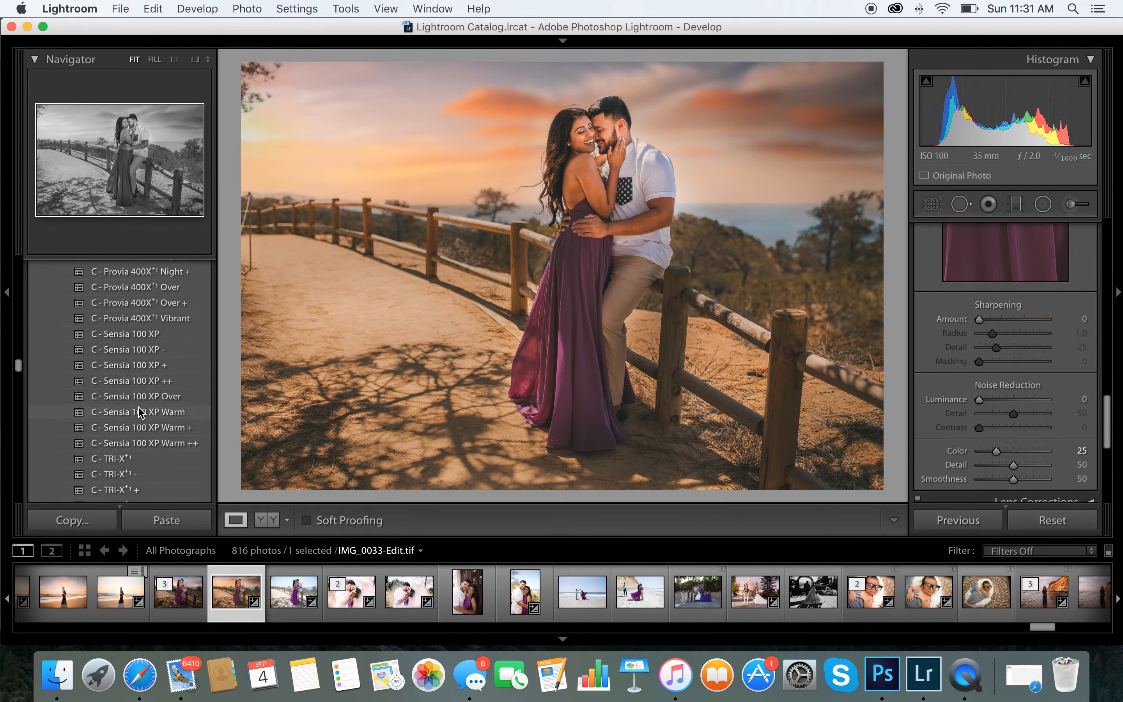
scroll(140, 412, up, 10)
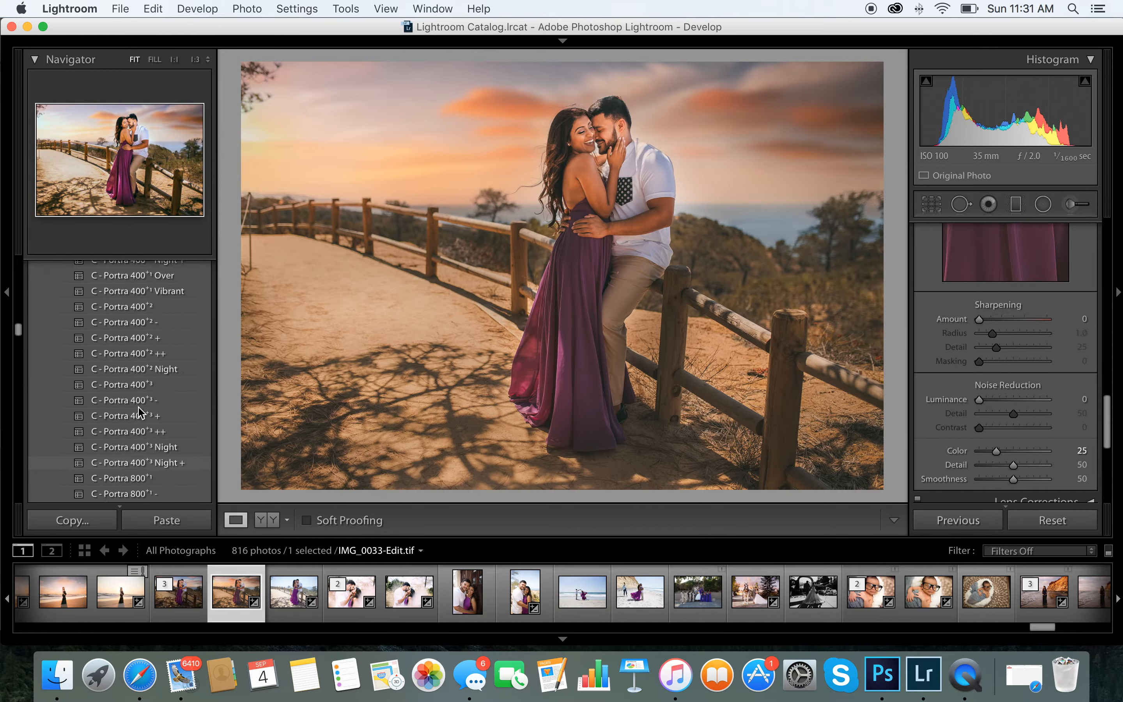
scroll(140, 412, up, 8)
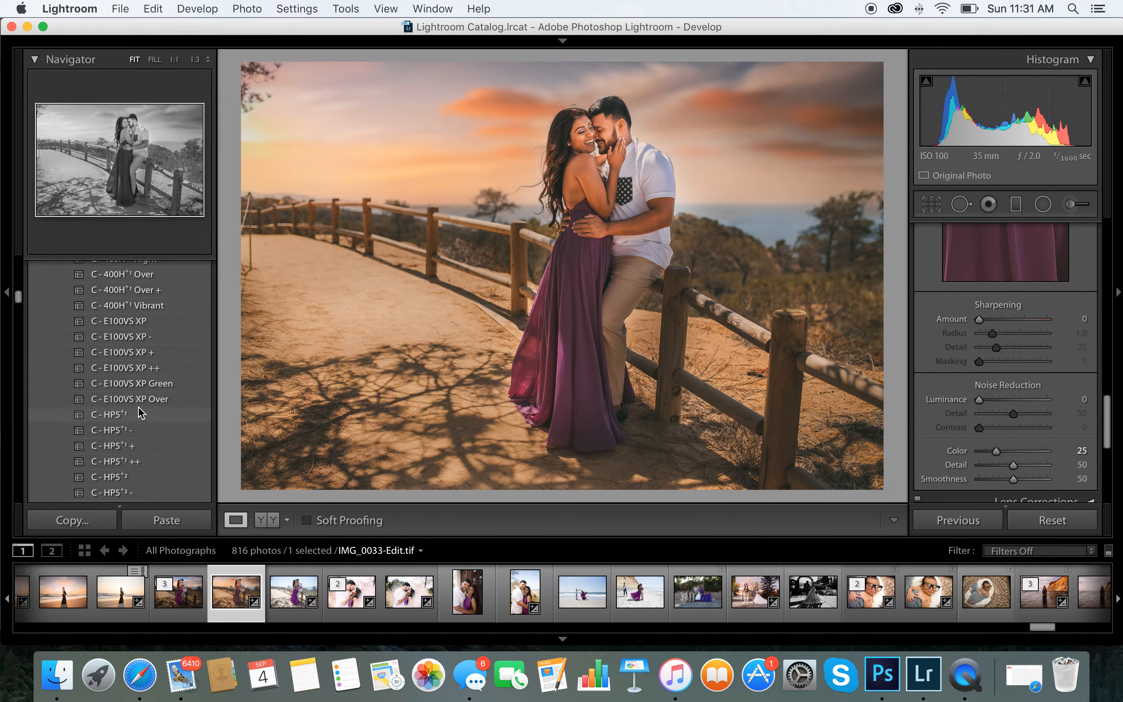
scroll(153, 360, up, 4)
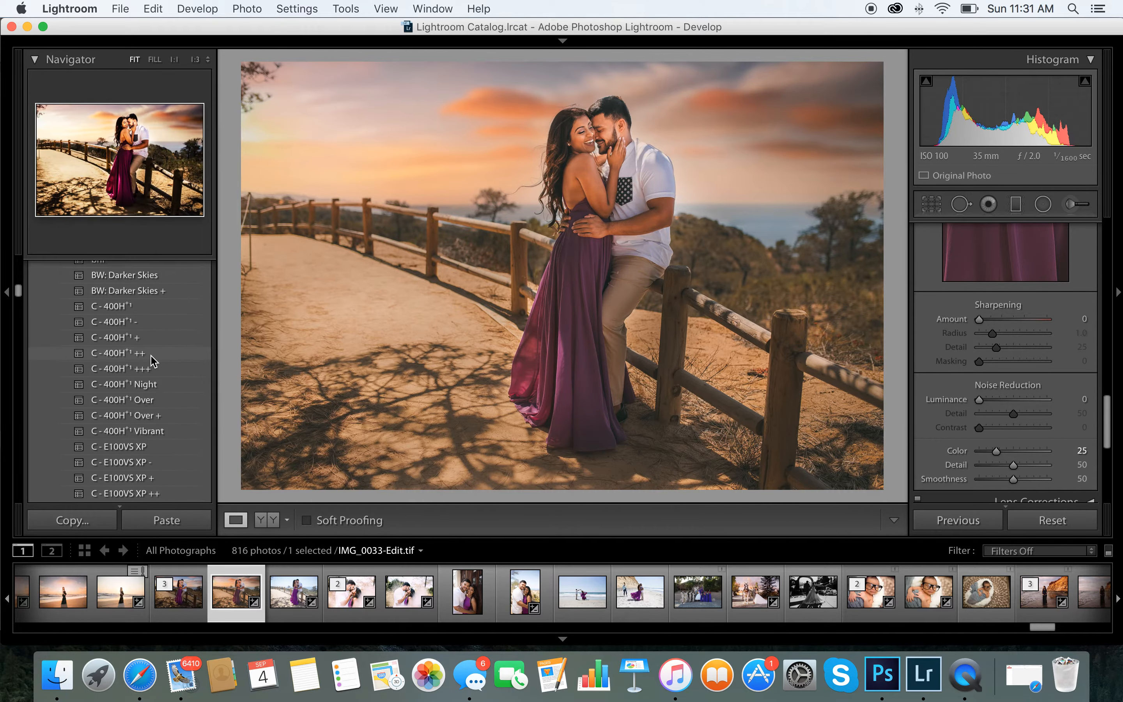
Try the C - 400H preset and its -, +, ++ and +++ variants, and reset the photo's develop settings
click(154, 312)
click(154, 325)
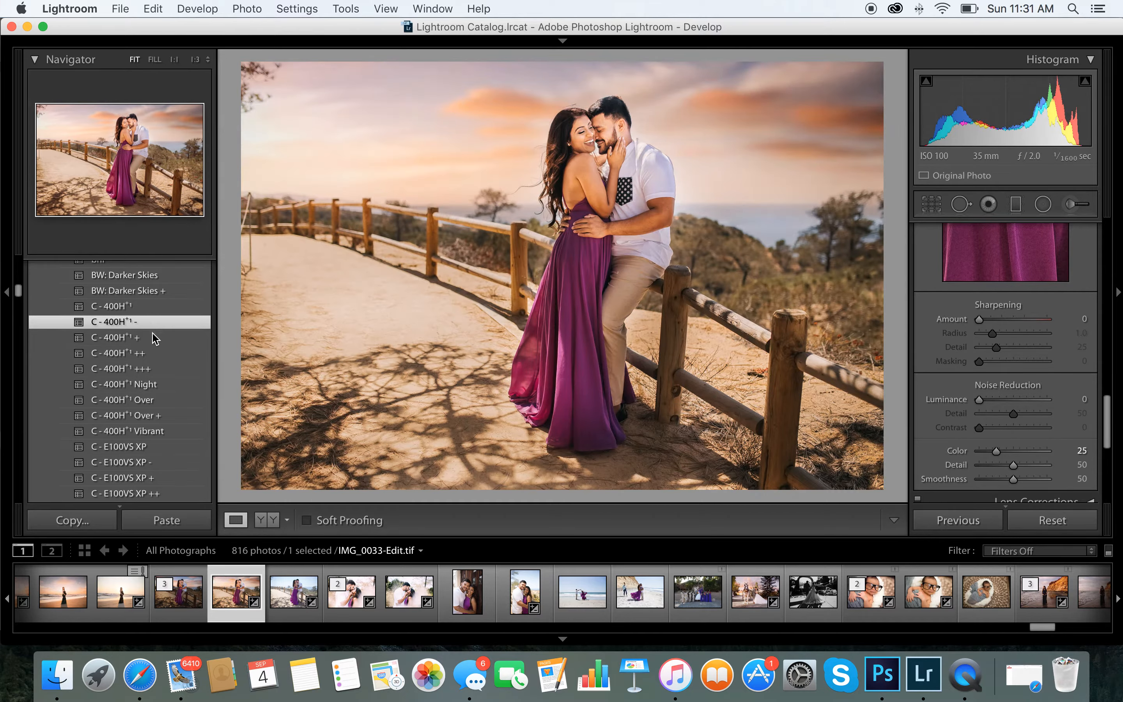
click(155, 343)
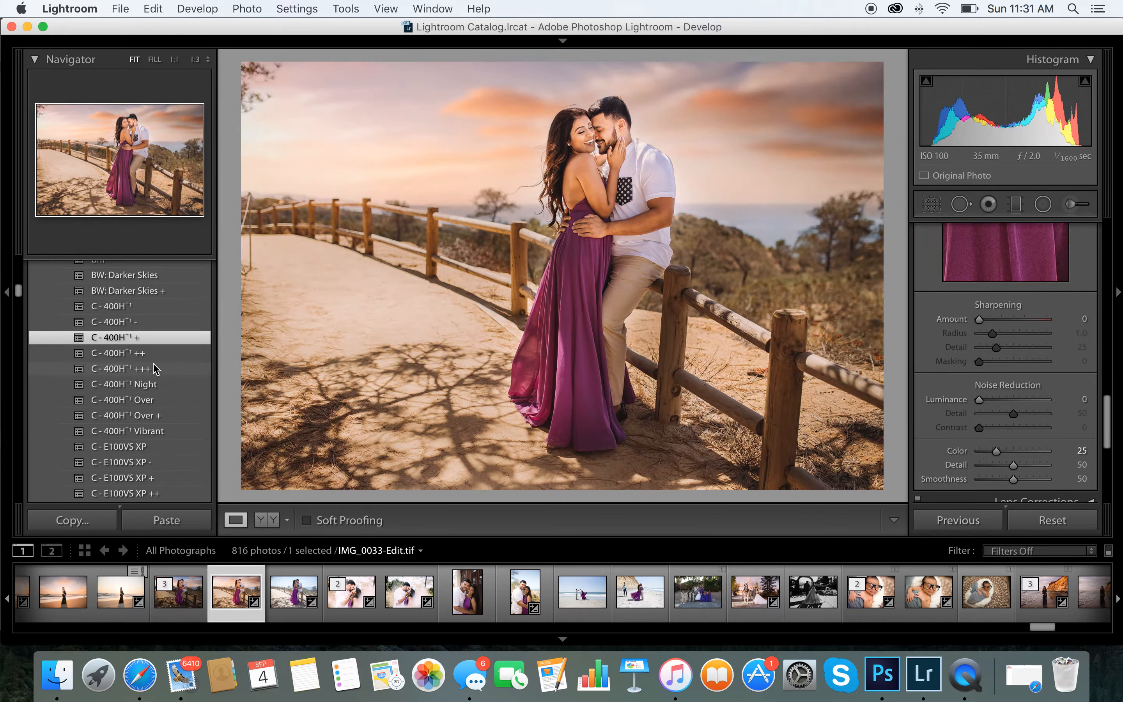
click(153, 363)
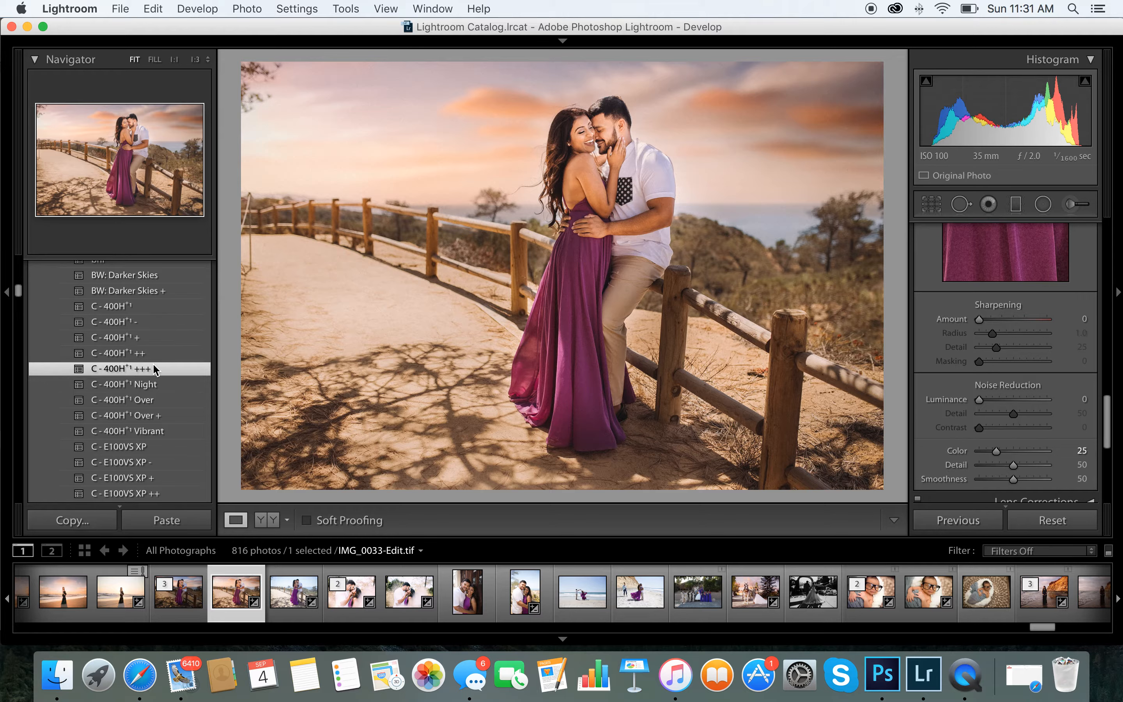
click(154, 356)
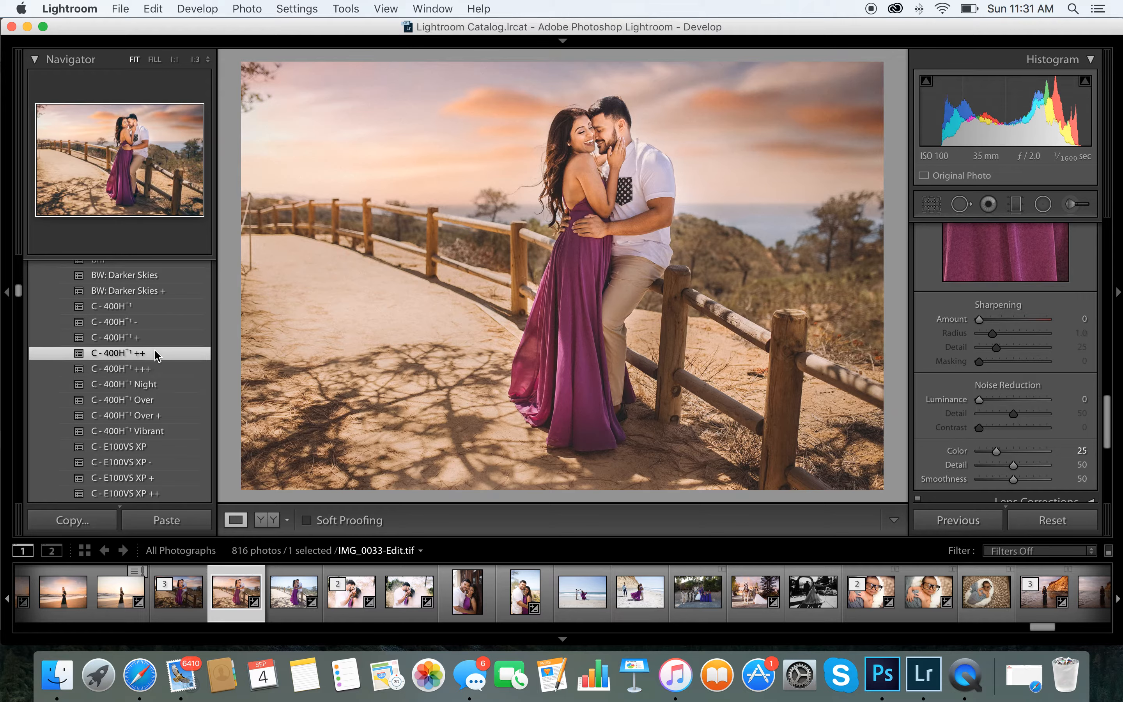
click(156, 342)
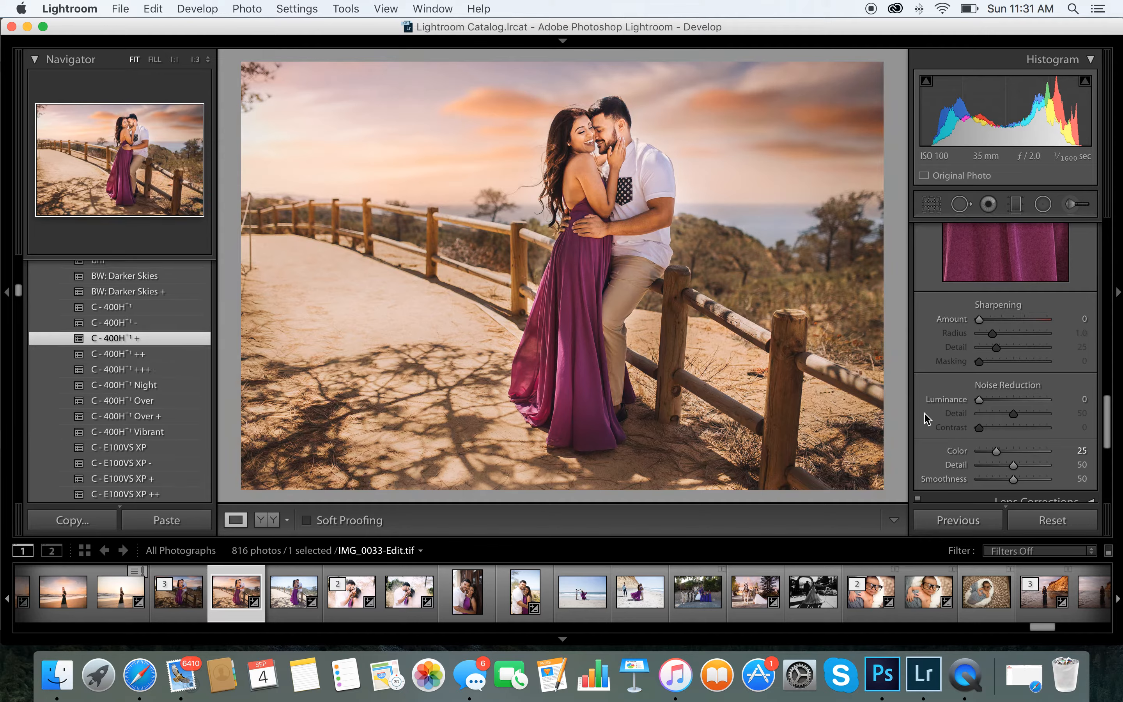
click(1053, 520)
Apply the "C - Agfa Vista 100 +++" preset from the VSCO Film 05 - Canon collection to the photo
scroll(151, 360, up, 10)
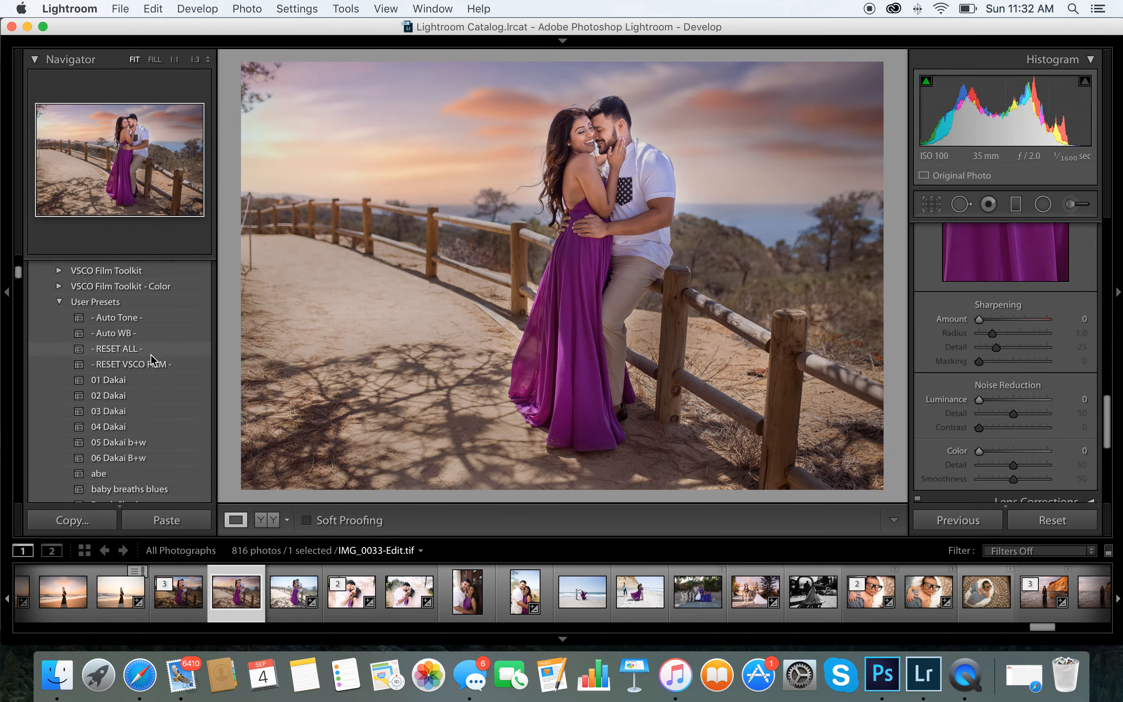
click(59, 306)
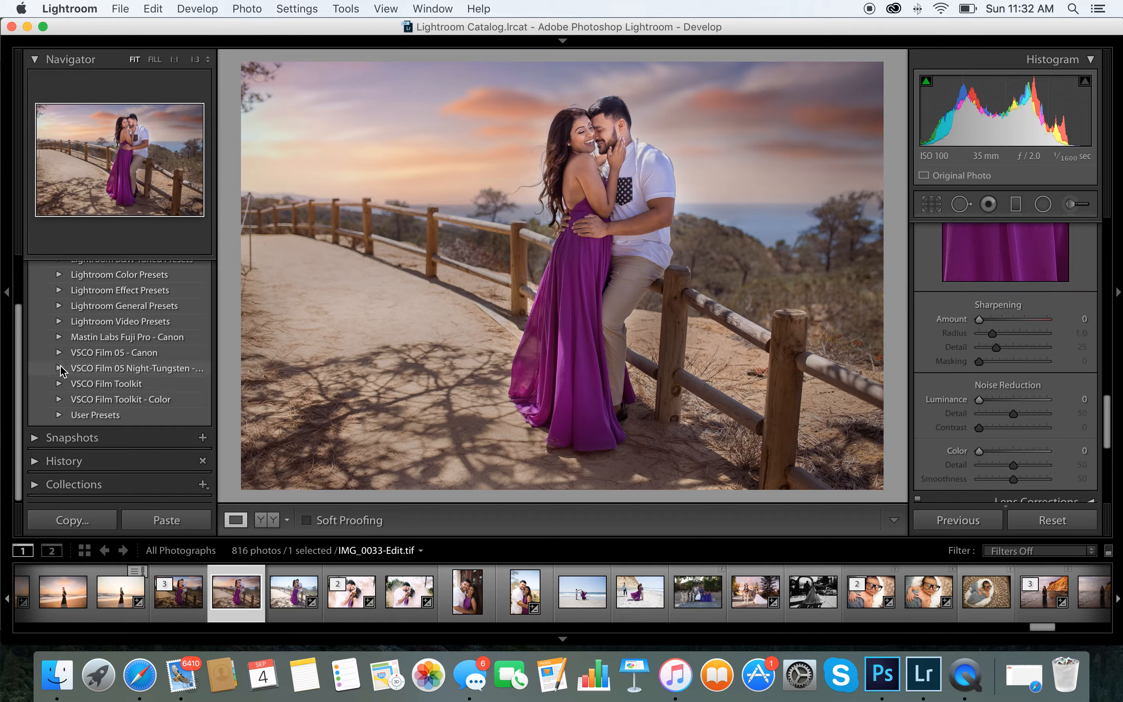
click(59, 353)
scroll(154, 427, down, 1)
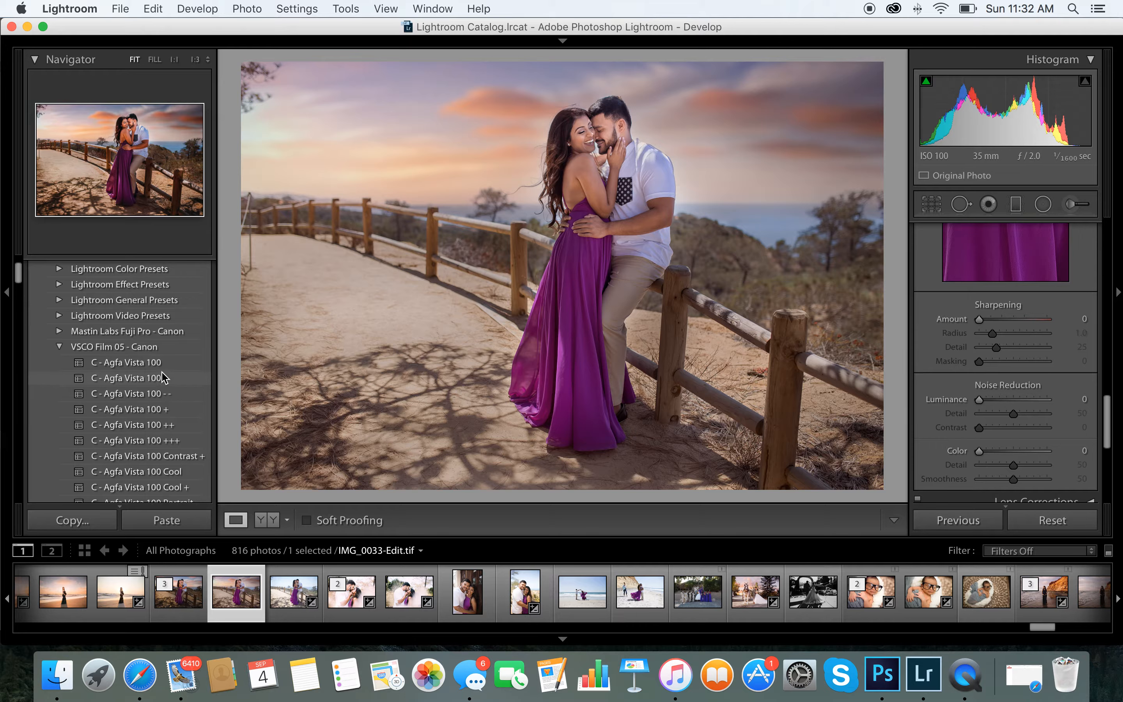
click(163, 439)
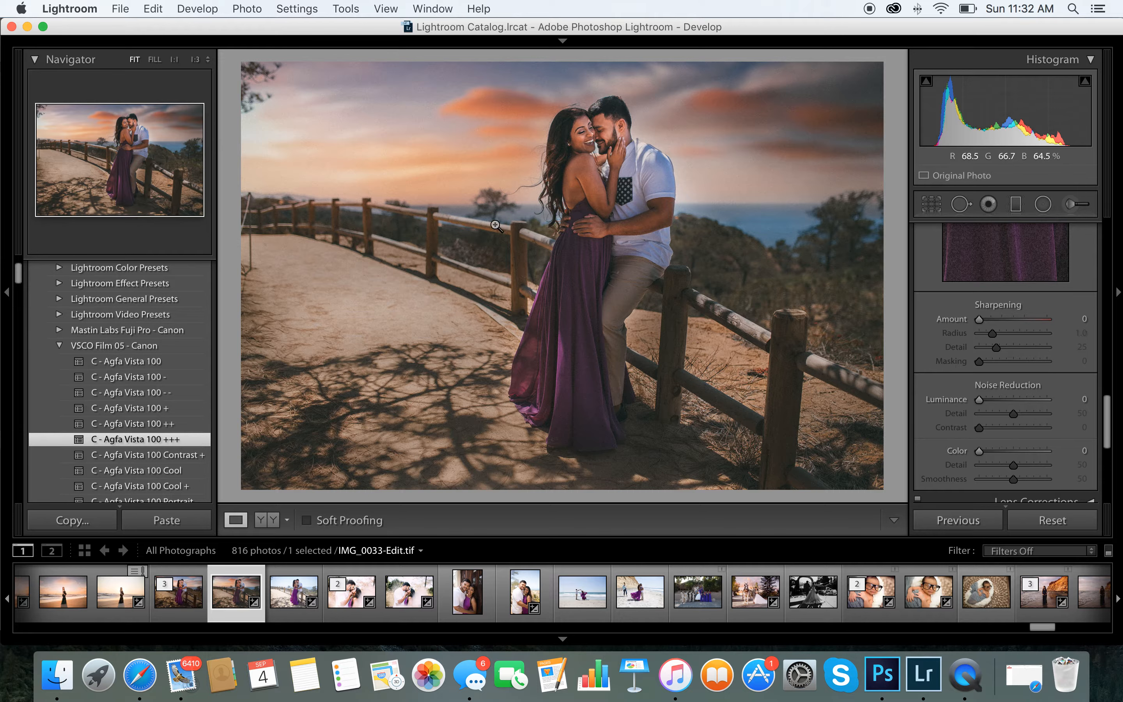
Reset the photo's develop settings and slightly lower the saturation and luminance of the blues
click(1036, 520)
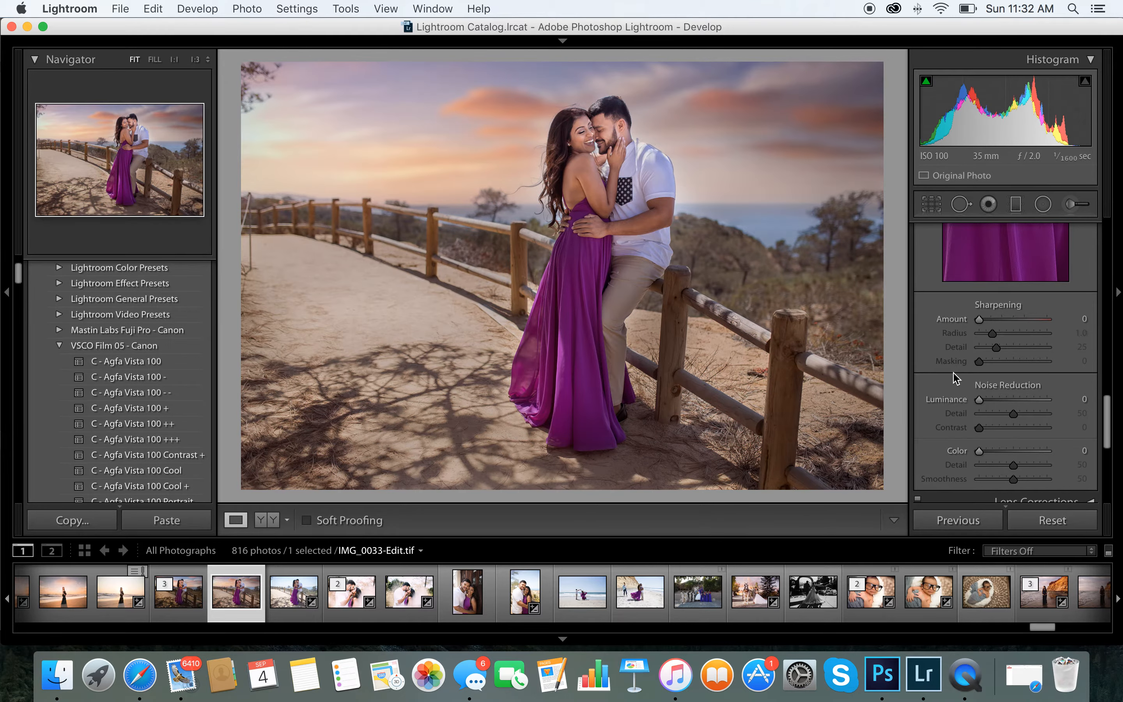
scroll(962, 369, up, 10)
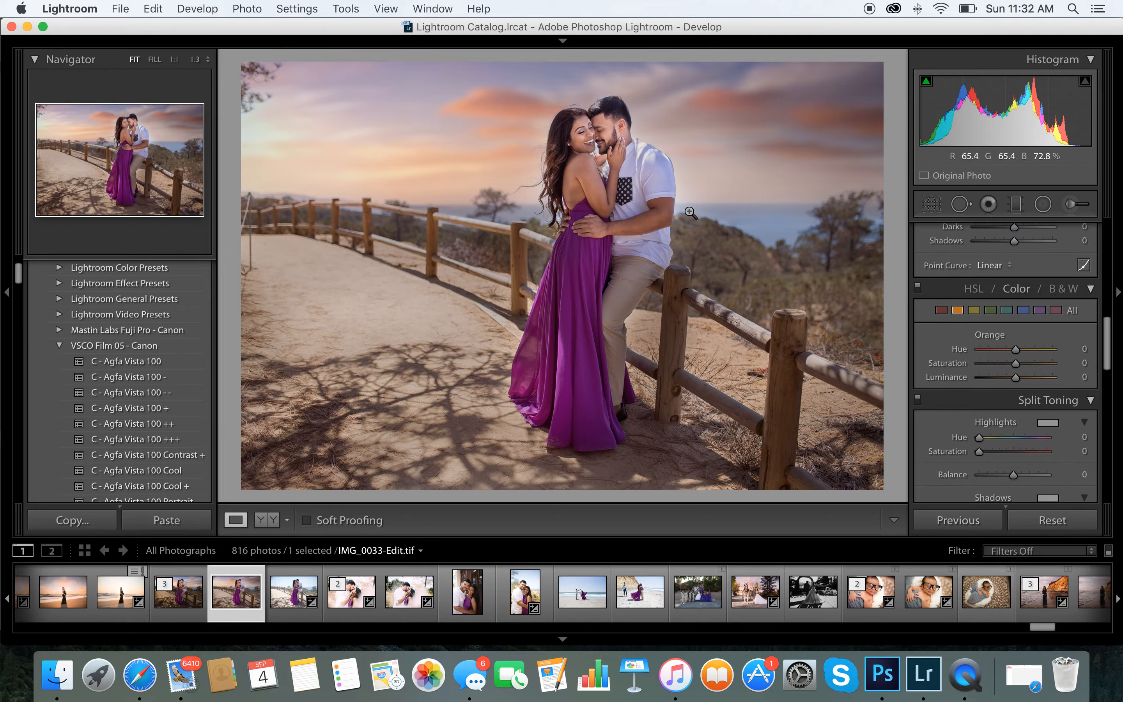
click(1024, 310)
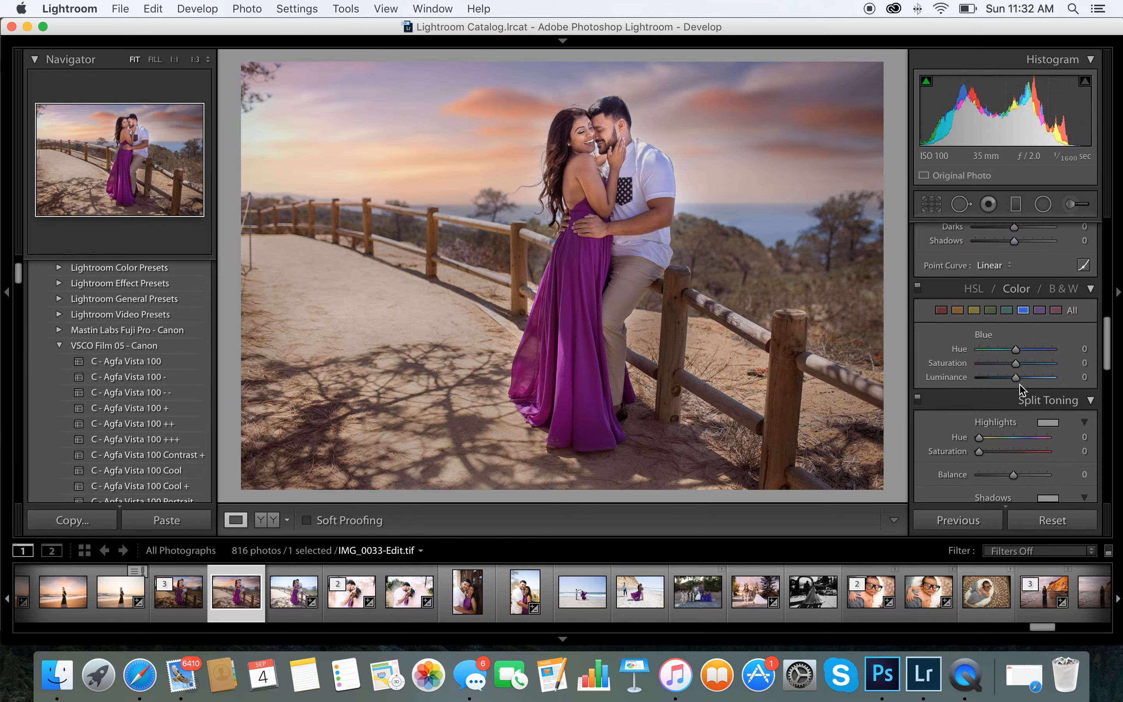
mouse_move(1016, 380)
mouse_down()
mouse_move(1001, 380)
mouse_move(1063, 392)
mouse_move(900, 352)
mouse_move(1017, 376)
mouse_move(1004, 383)
mouse_move(997, 364)
mouse_move(1008, 370)
mouse_up()
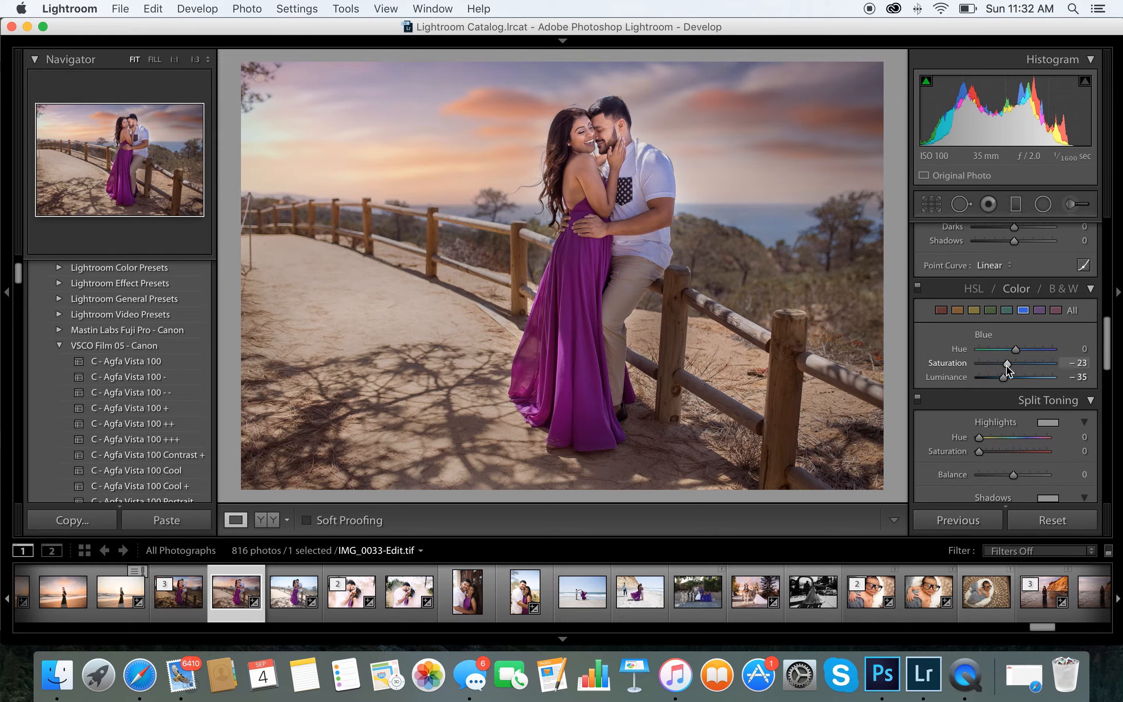
drag(1005, 379, 1012, 377)
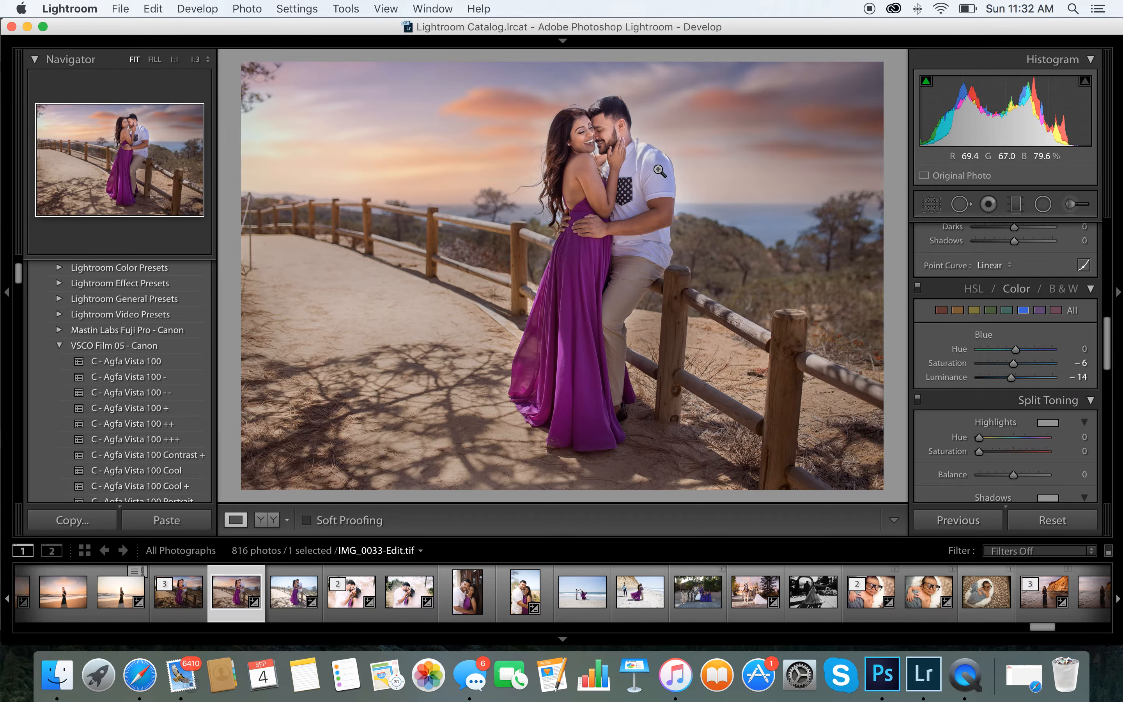
drag(1015, 372, 1006, 380)
Raise the luminance of the oranges to +9 and adjust the tone curve's region values for more contrast
click(957, 312)
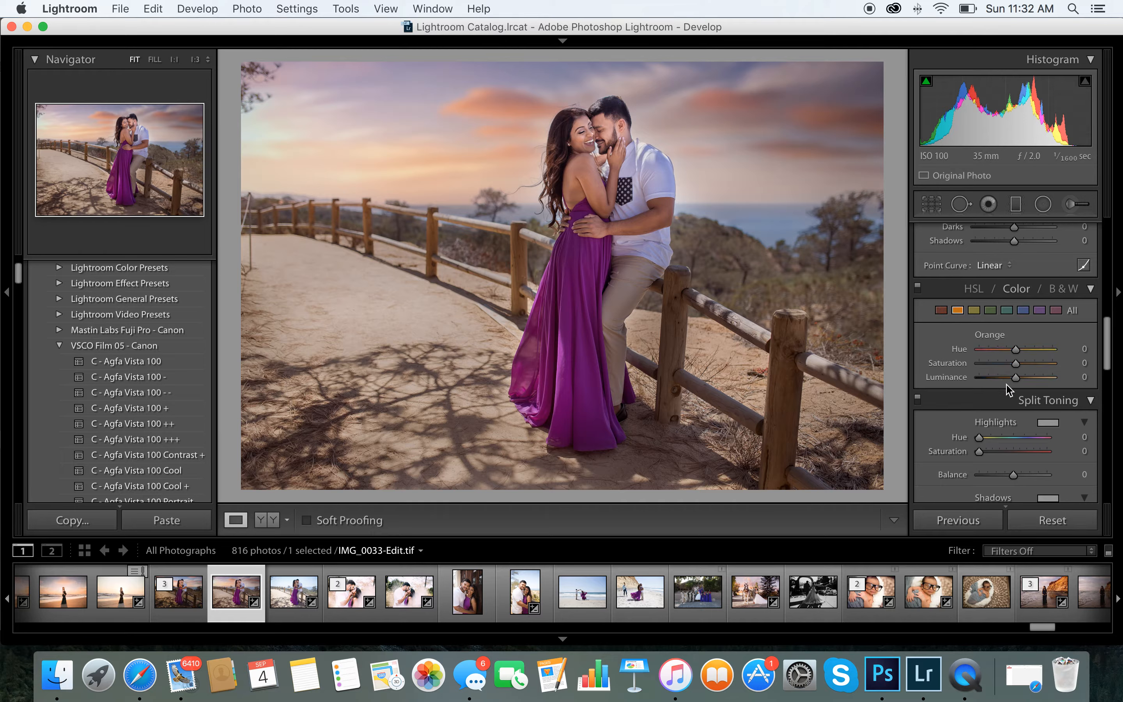
drag(1016, 377, 1019, 380)
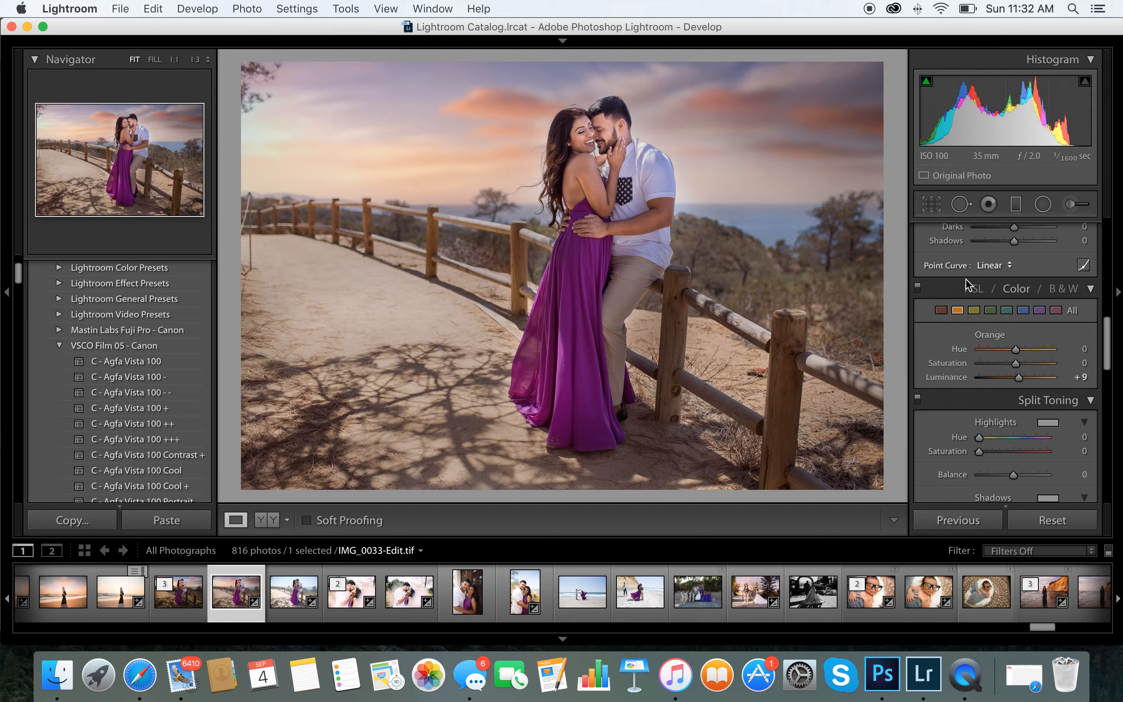
scroll(1024, 353, up, 8)
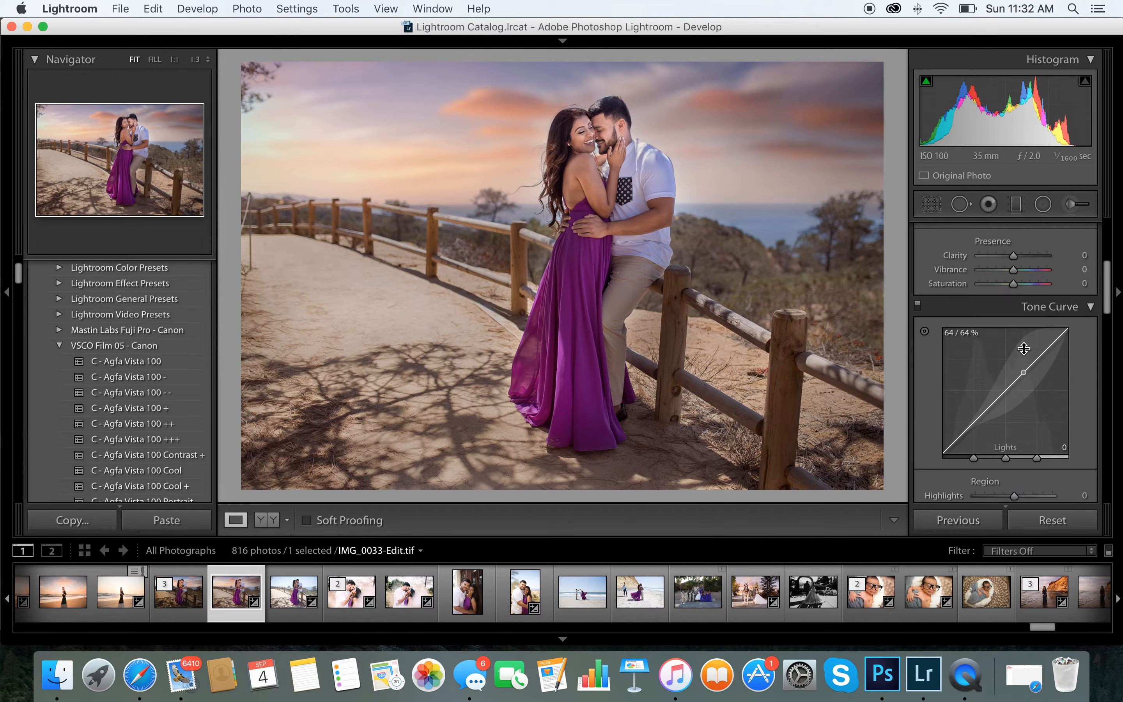
scroll(1025, 353, down, 5)
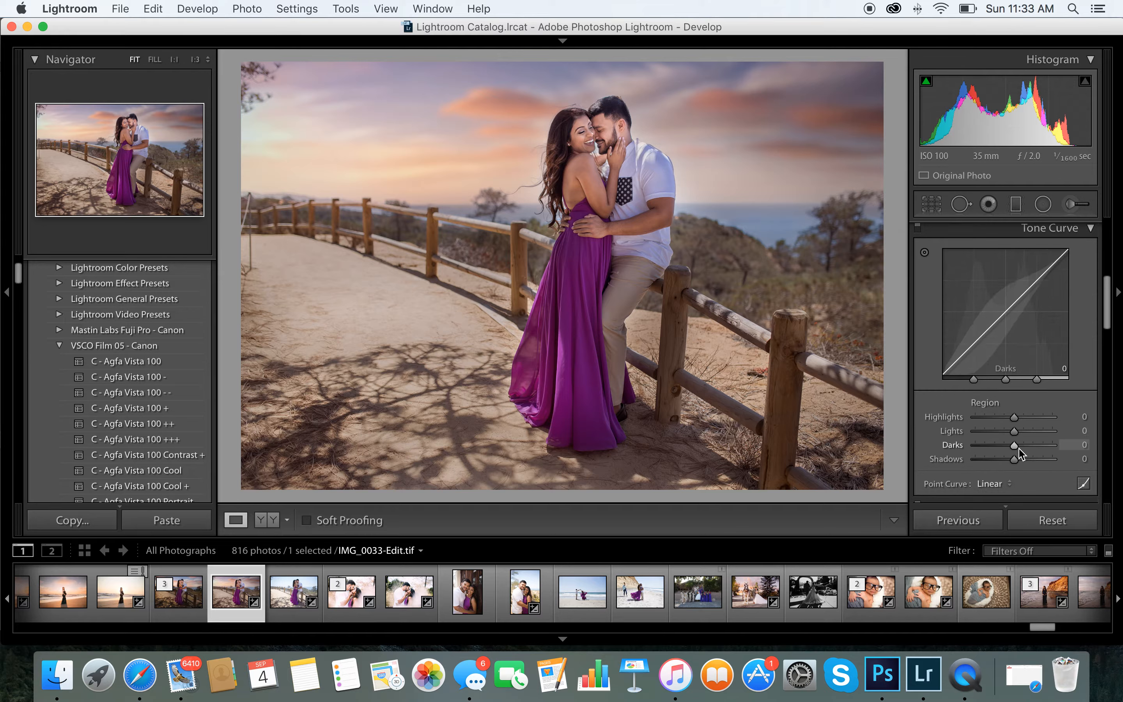
drag(1014, 459, 1026, 419)
scroll(1011, 420, up, 1)
scroll(1011, 420, up, 10)
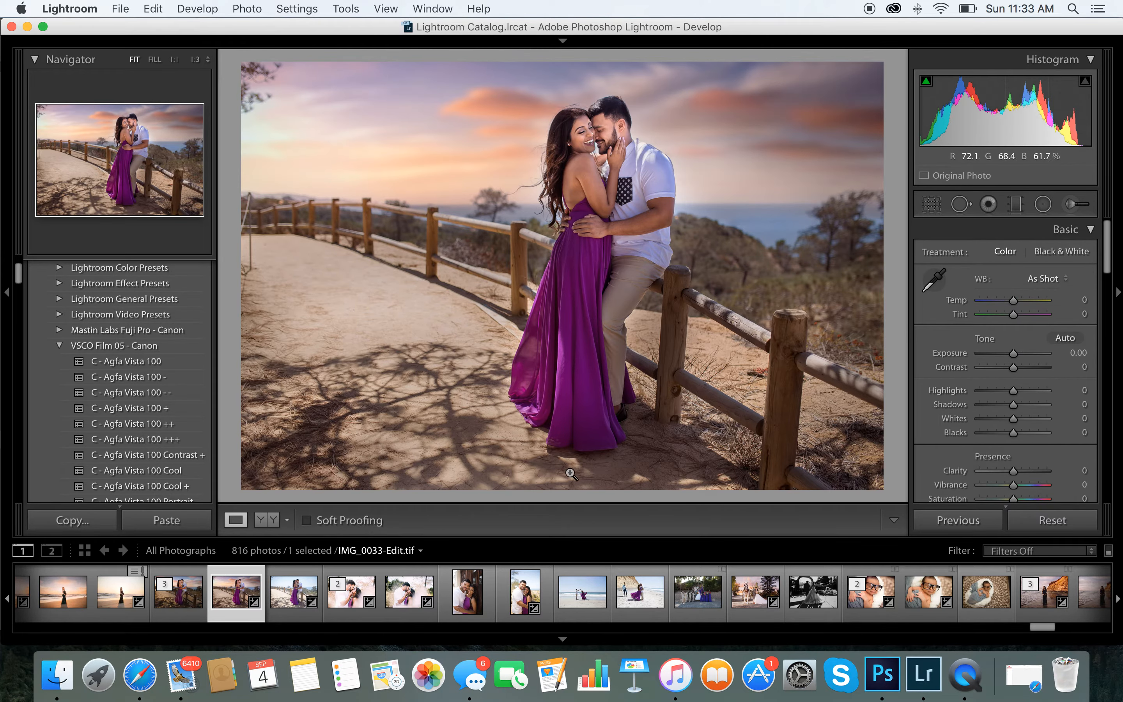
Try to open the photo in Photoshop as a copy with Lightroom adjustments
click(899, 676)
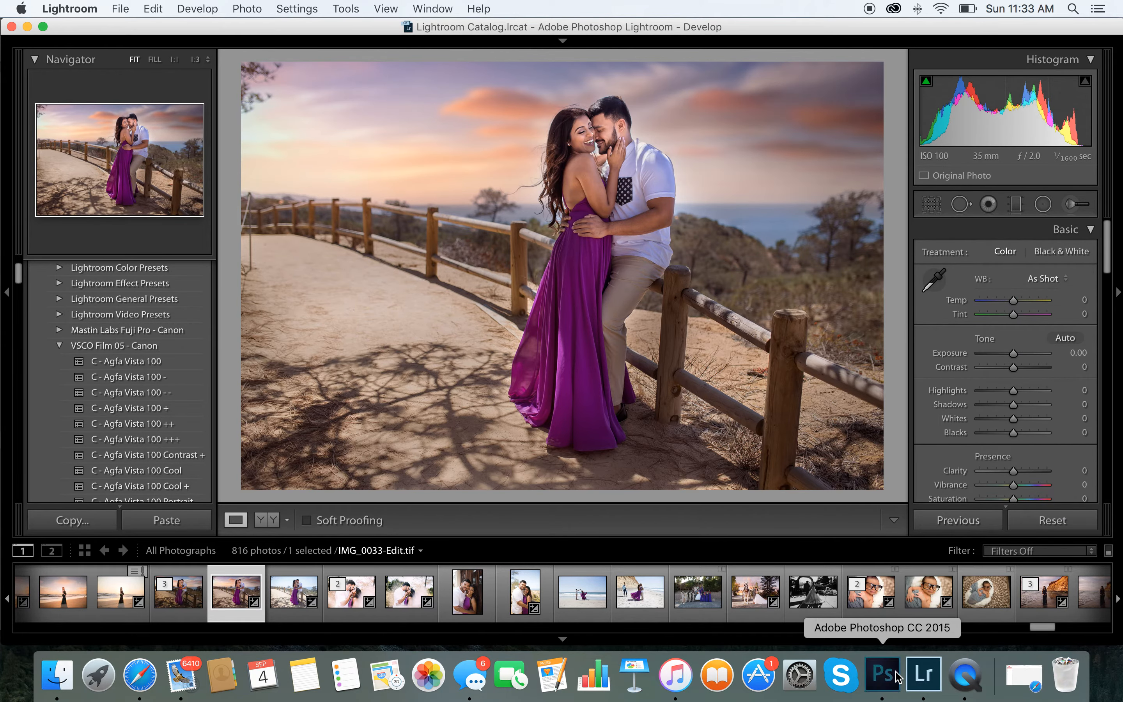
click(39, 70)
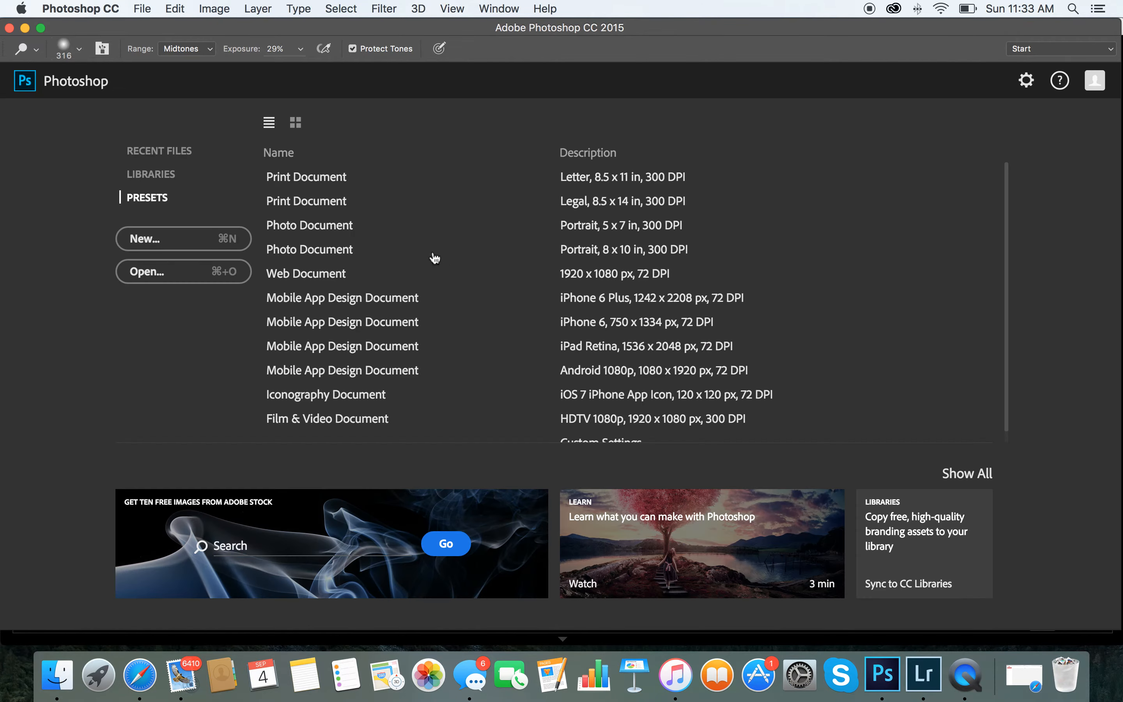
click(924, 672)
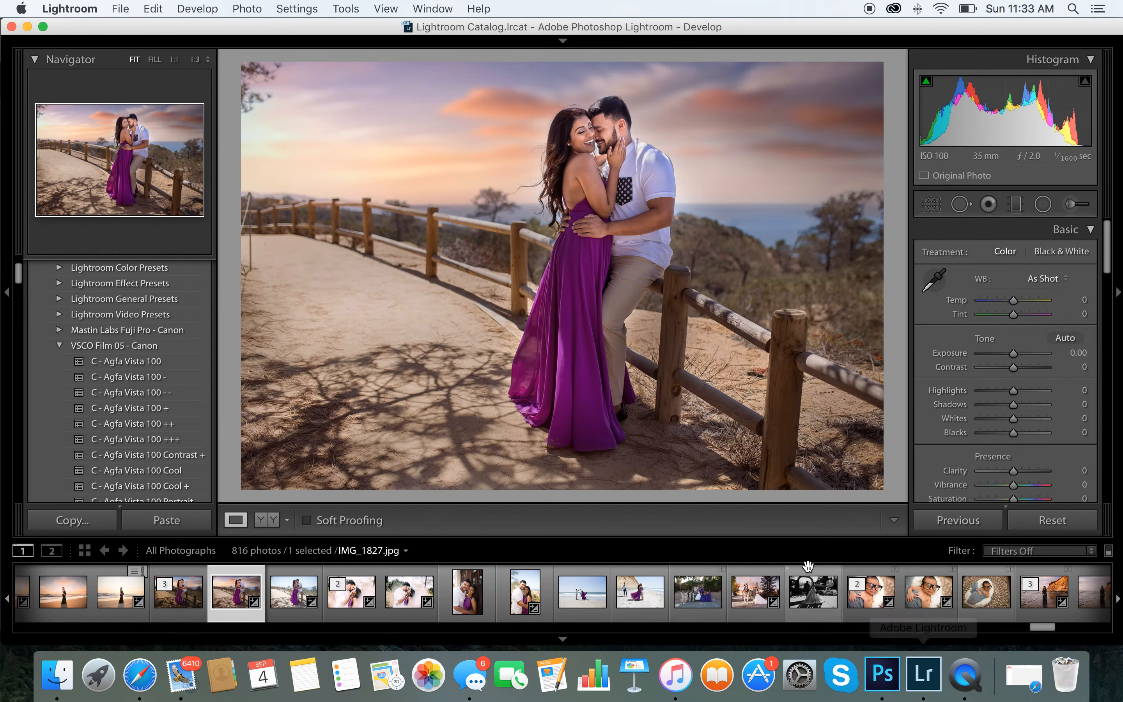
key(super+e)
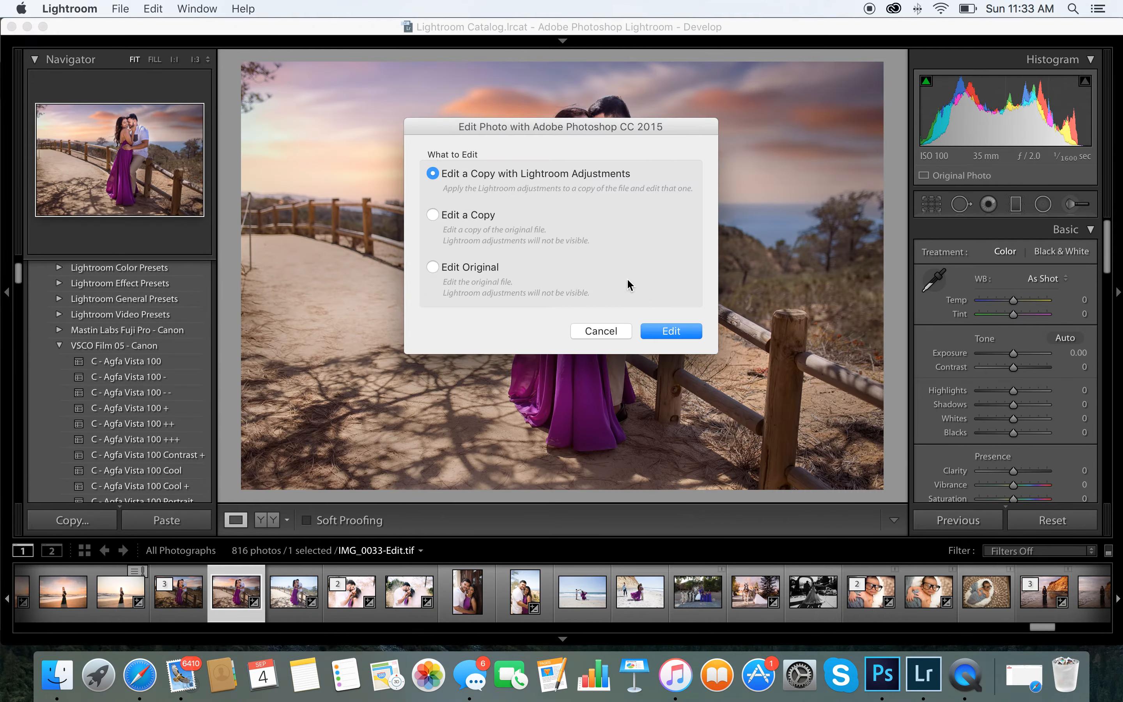
click(657, 337)
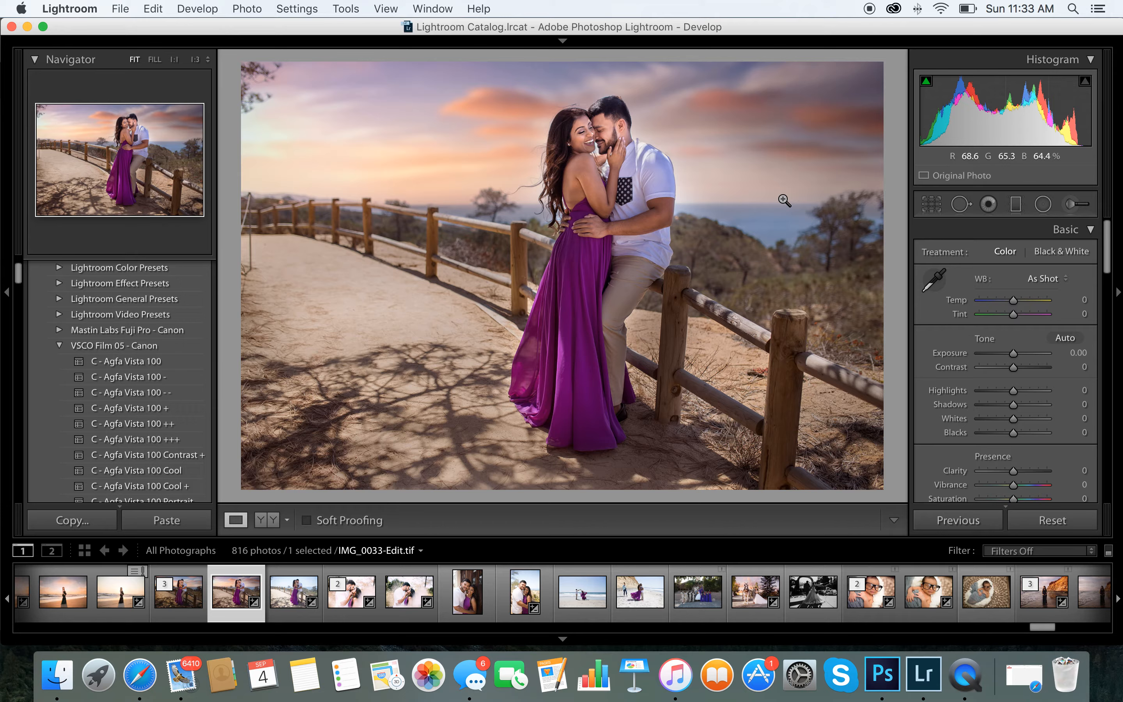
key(super+e)
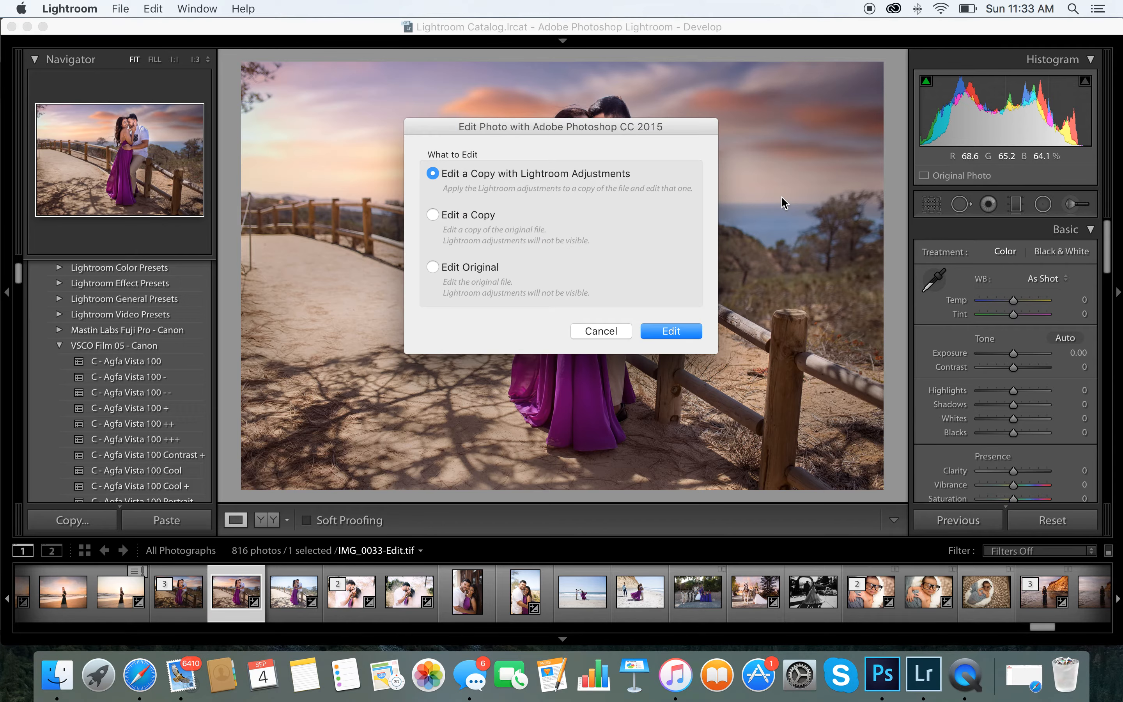
click(681, 335)
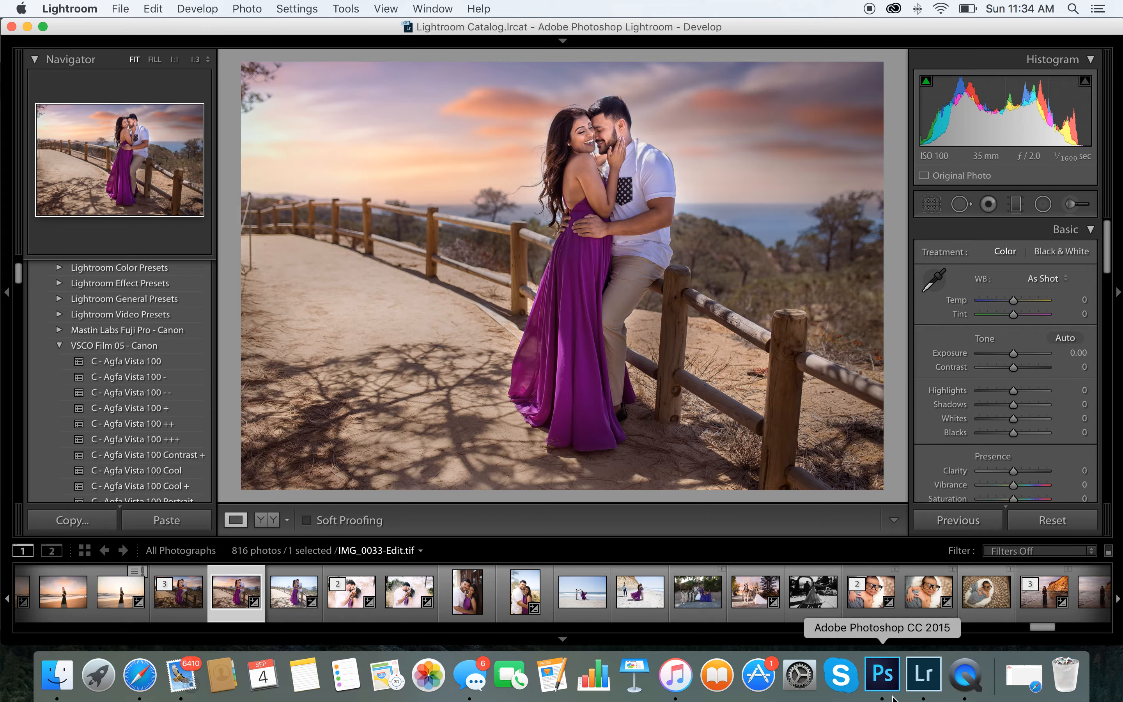
click(884, 675)
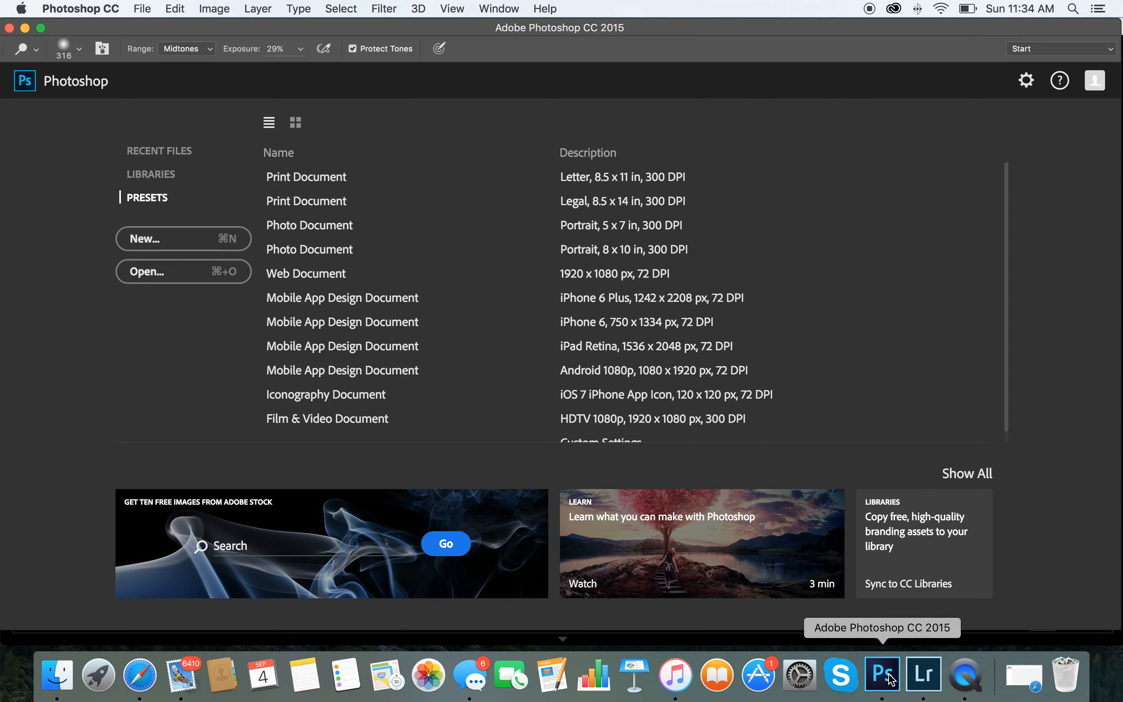
click(25, 29)
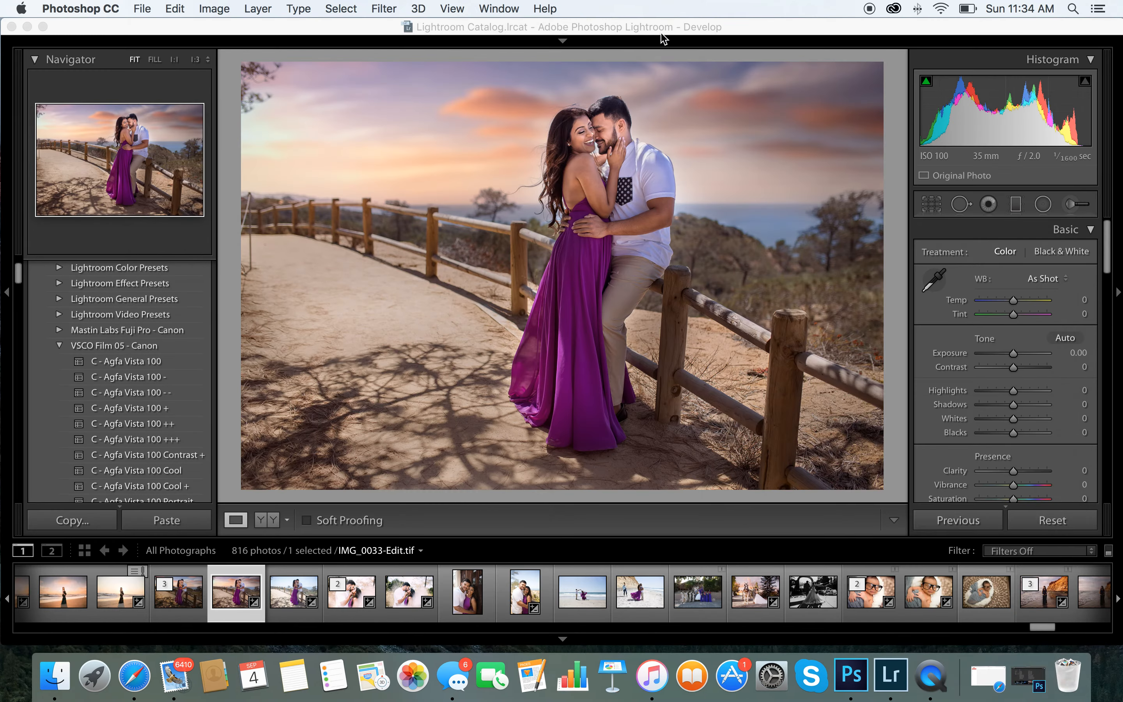
Send the photo to Photoshop for editing, using the Edit a Copy with Lightroom Adjustments option
key(super+e)
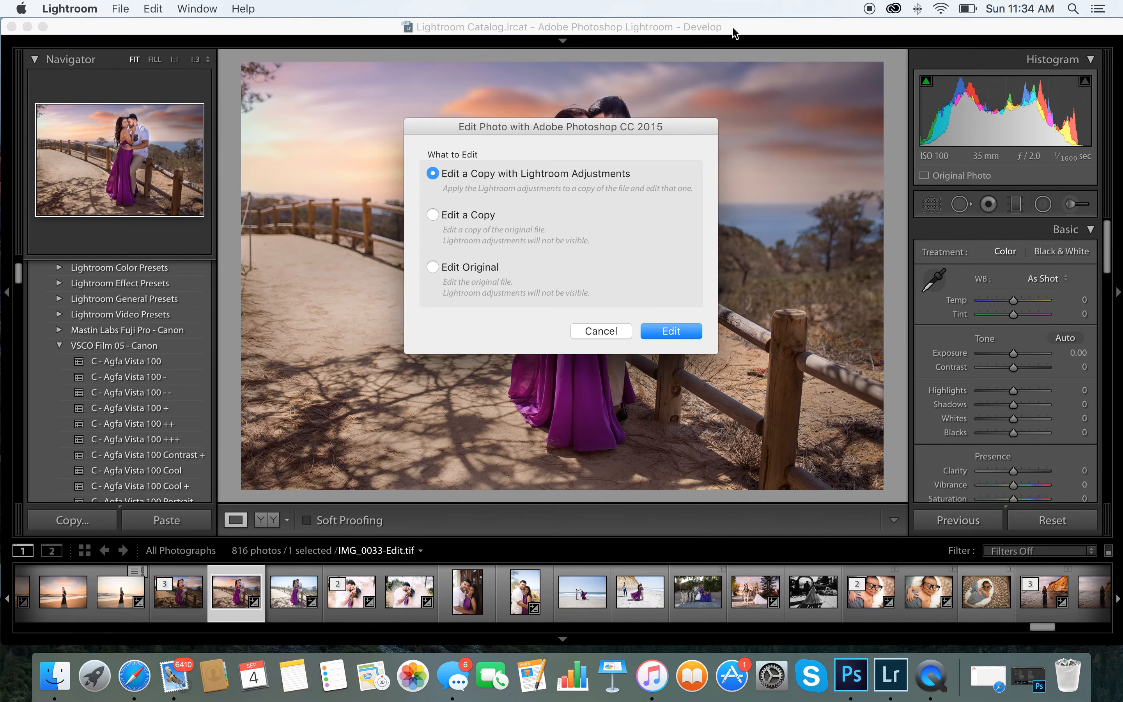
click(665, 334)
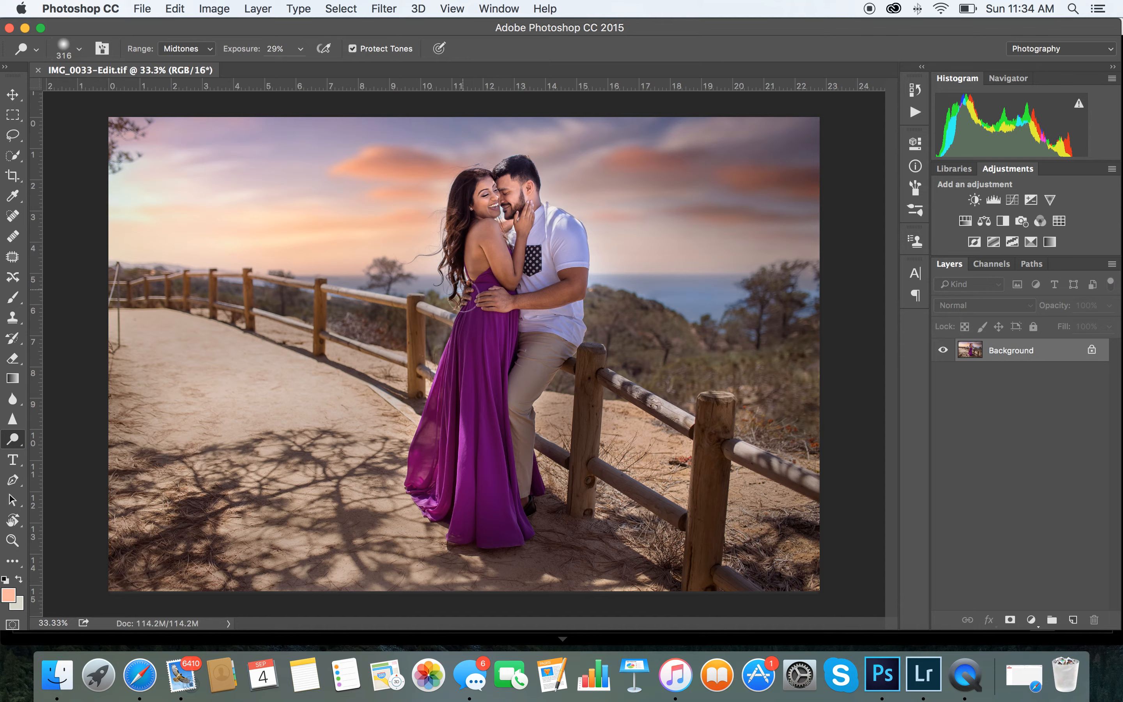
Set up the Burn tool with a 300 px brush, the Midtones range and 16% exposure
drag(12, 445, 46, 456)
click(80, 49)
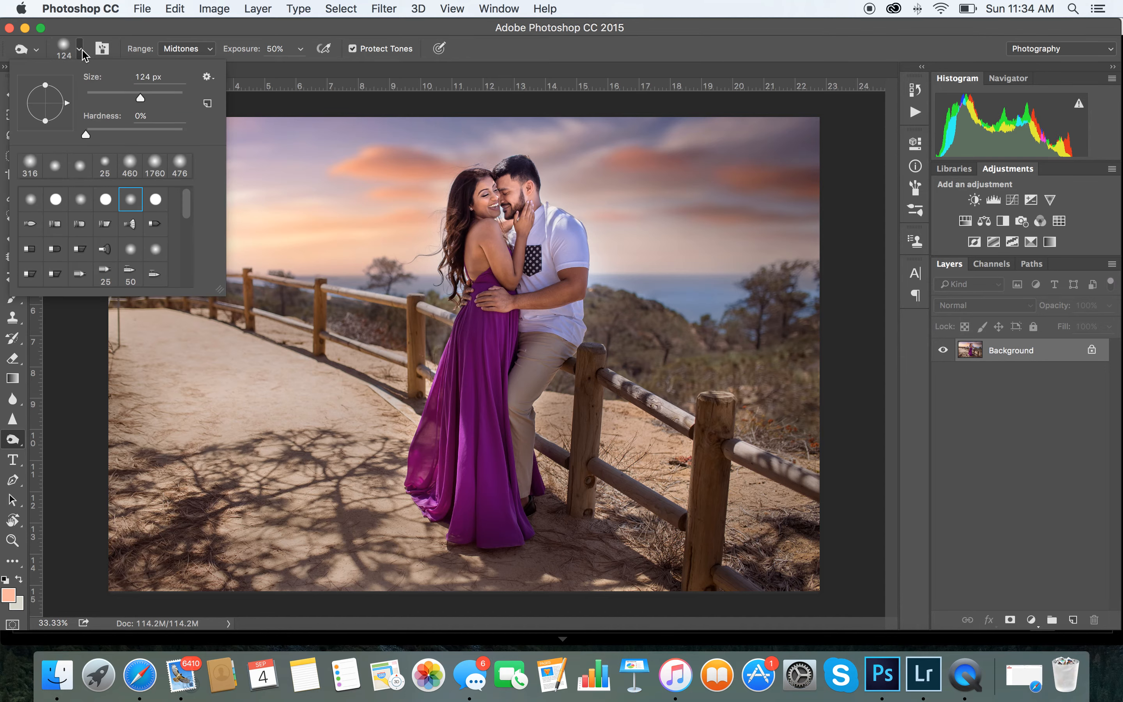
click(166, 98)
click(186, 48)
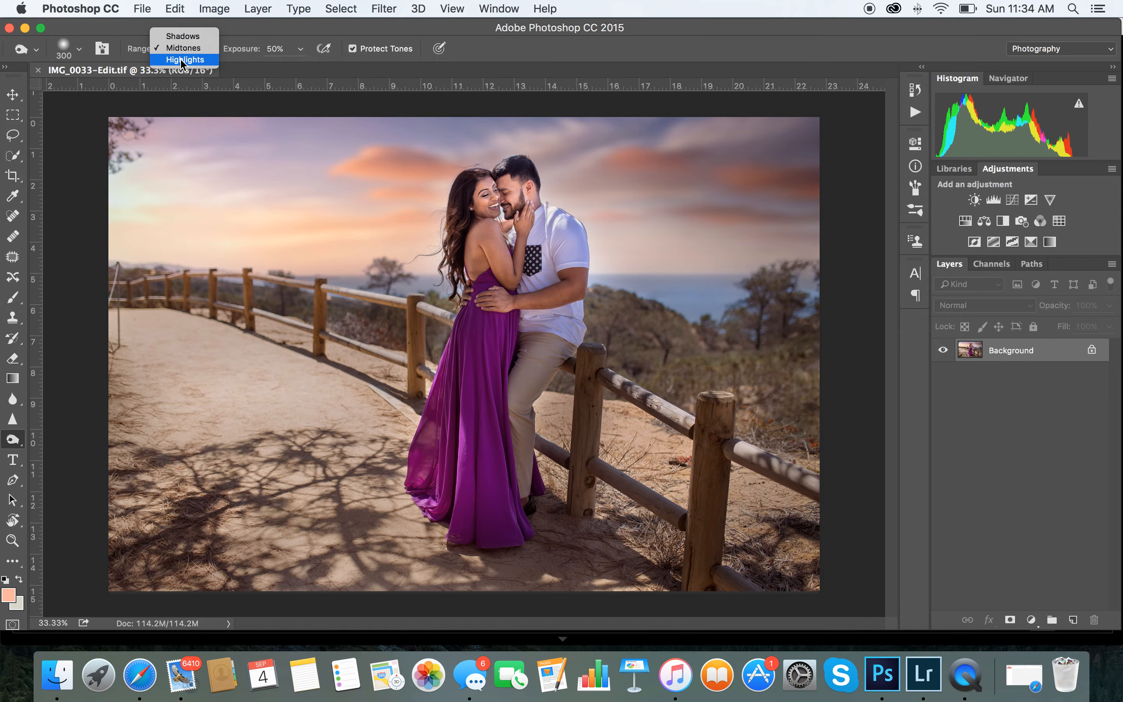
click(181, 50)
click(301, 49)
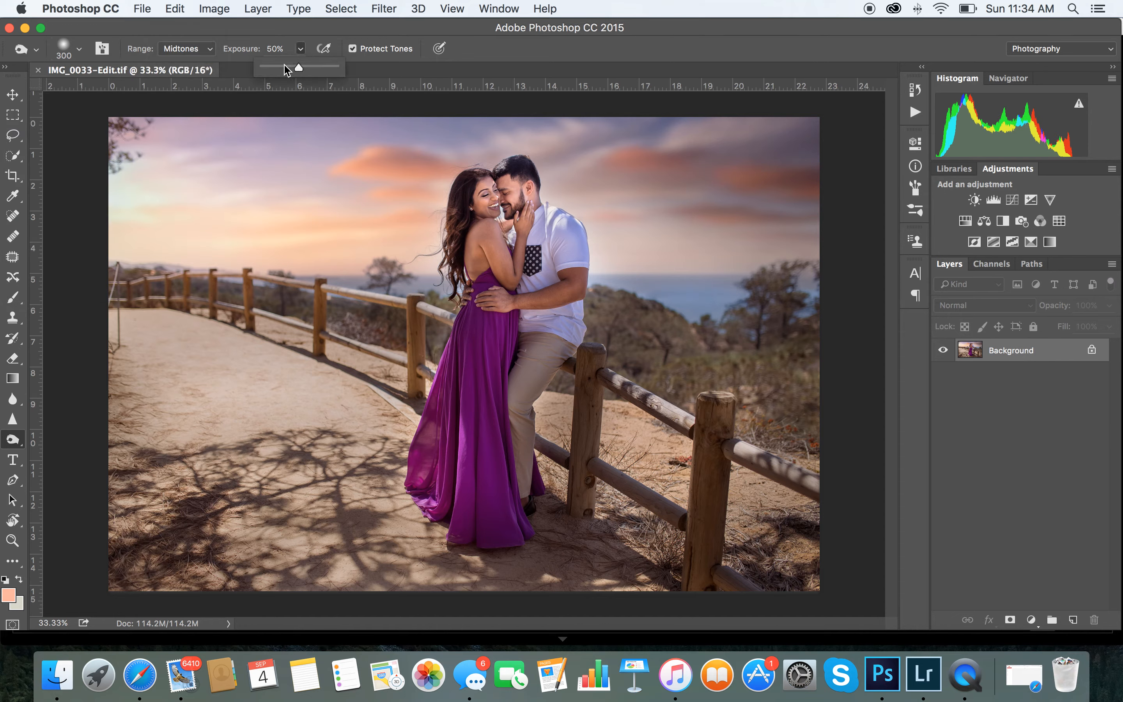
drag(285, 68, 273, 68)
Duplicate the Background layer under the suggested name Background copy
click(1112, 264)
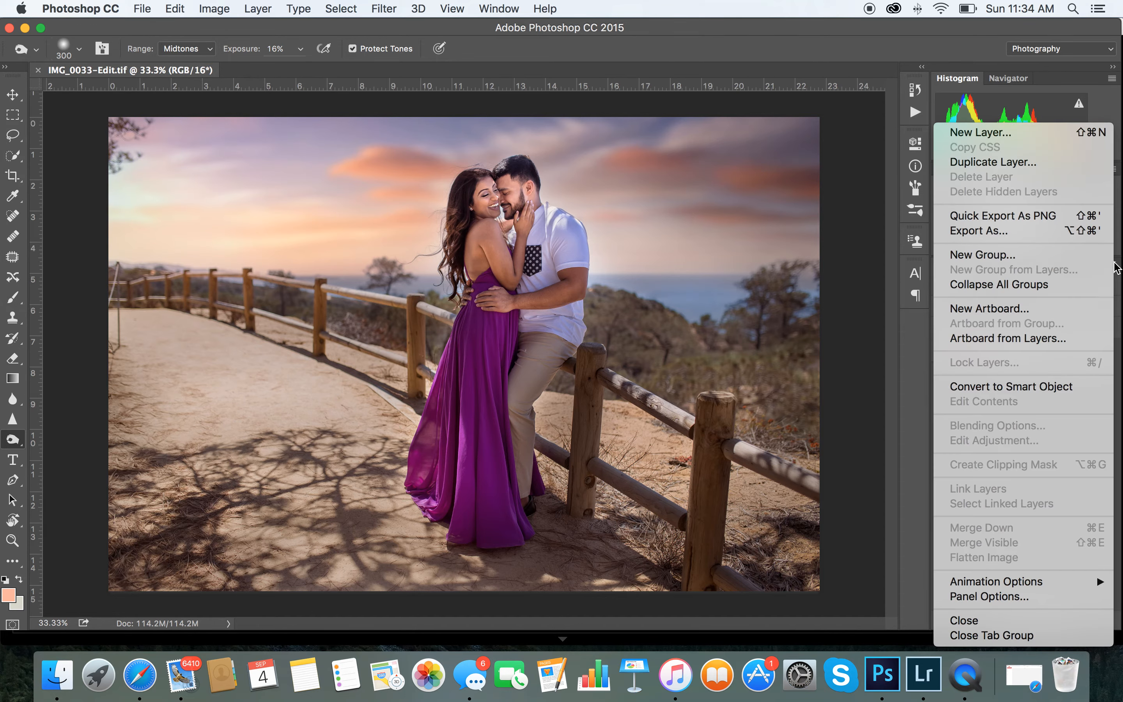
click(993, 161)
click(718, 266)
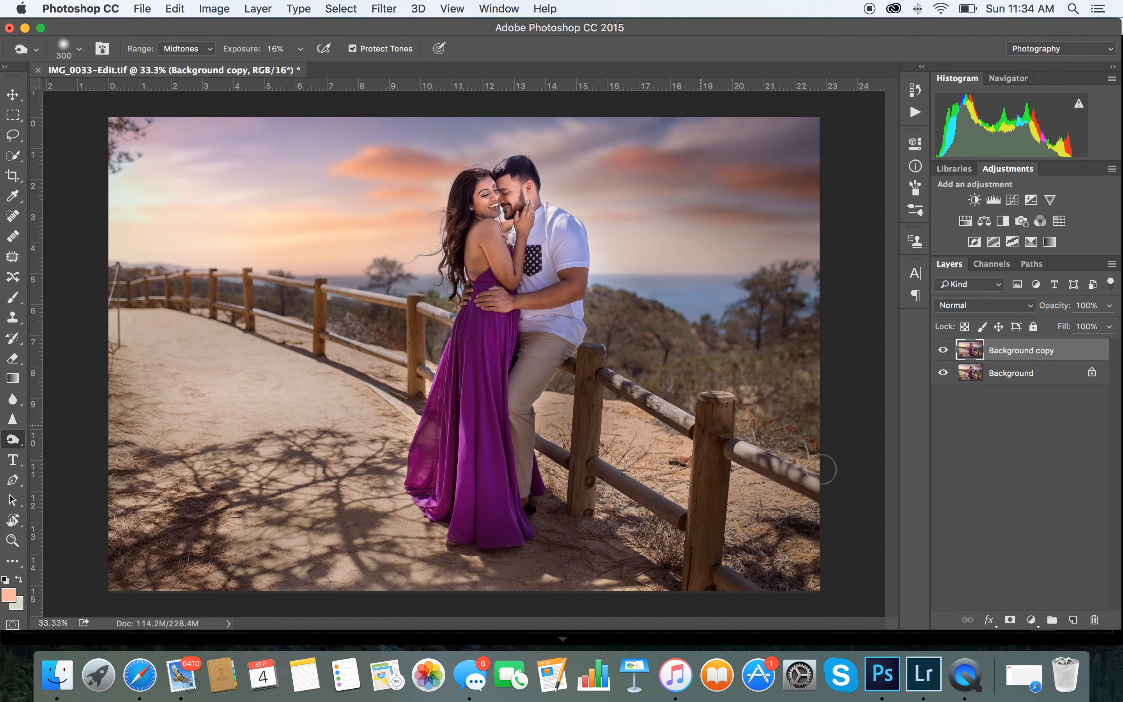
Try the Burn tool's Highlights range and return the range to Midtones
click(187, 48)
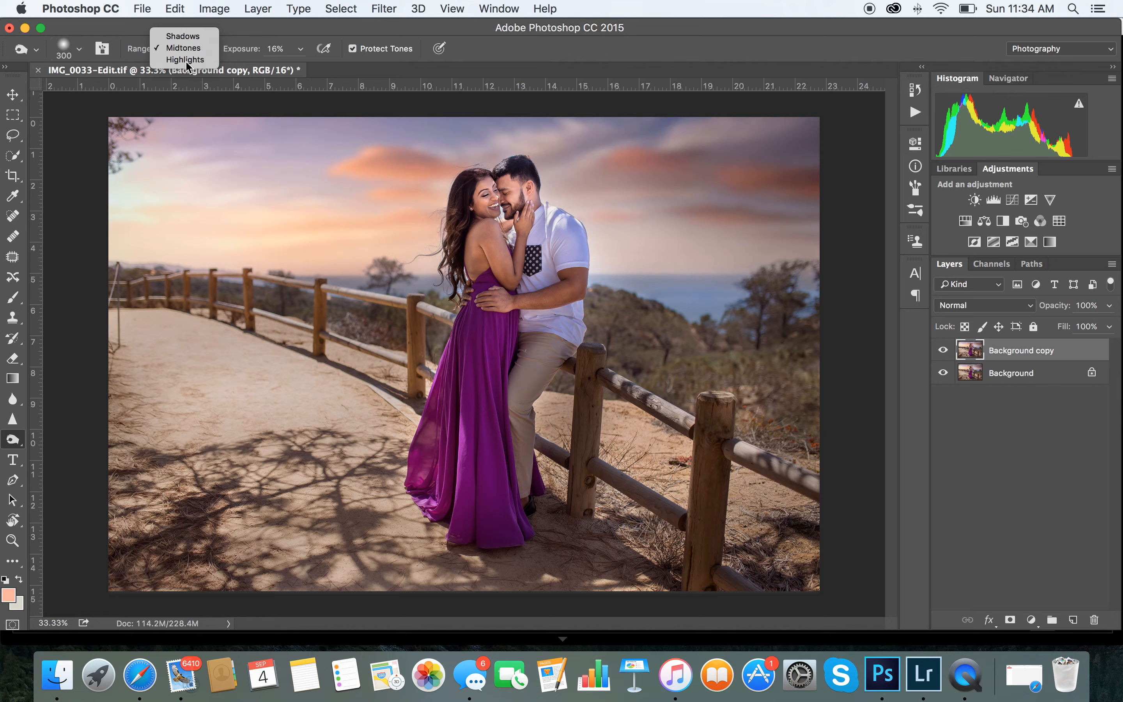
click(185, 59)
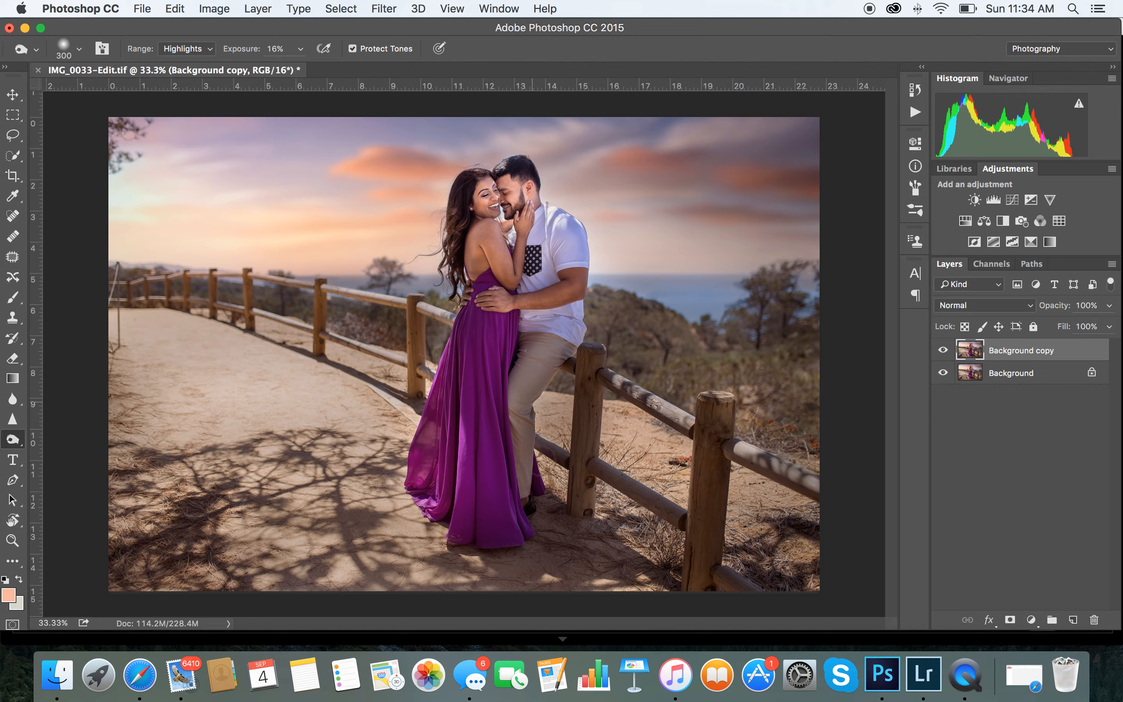
click(186, 49)
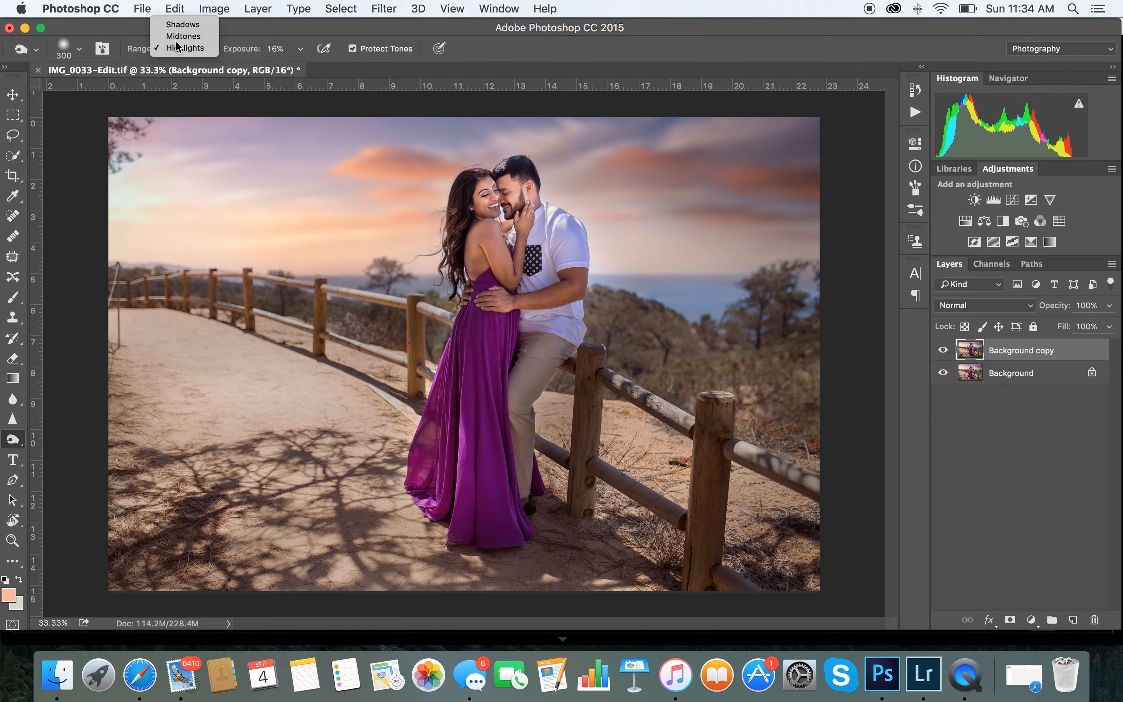
click(181, 36)
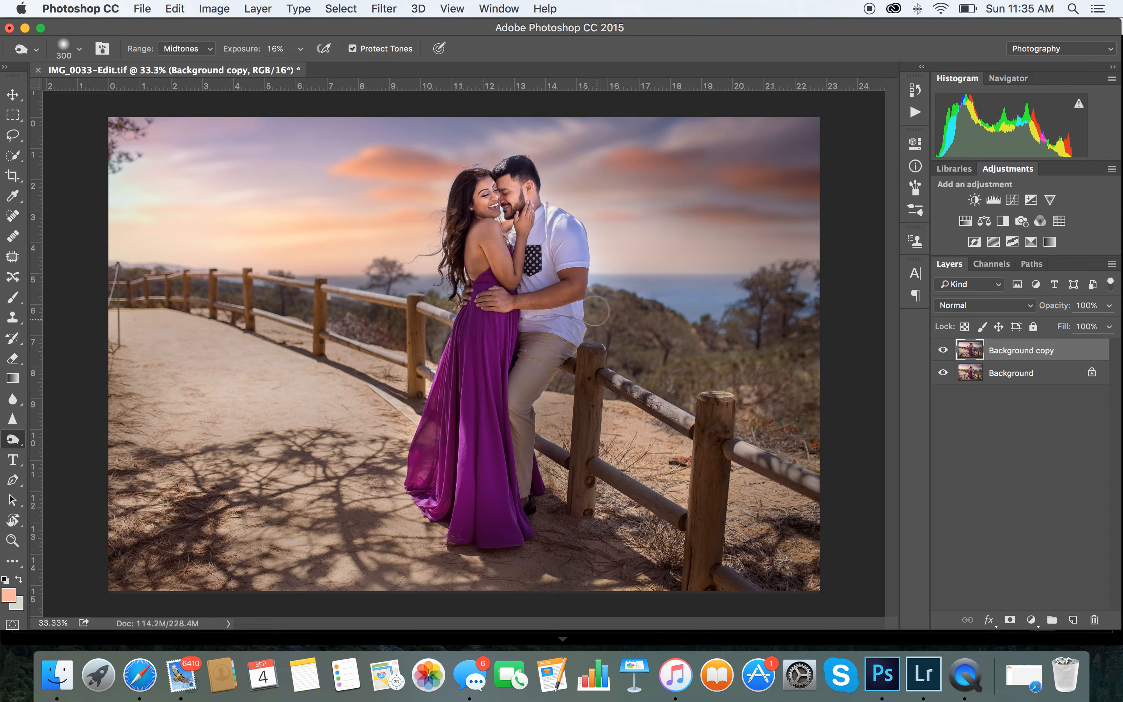
Merge the visible layers and duplicate the merged Background layer as Background copy
click(1112, 264)
click(1097, 542)
click(1112, 263)
click(1048, 162)
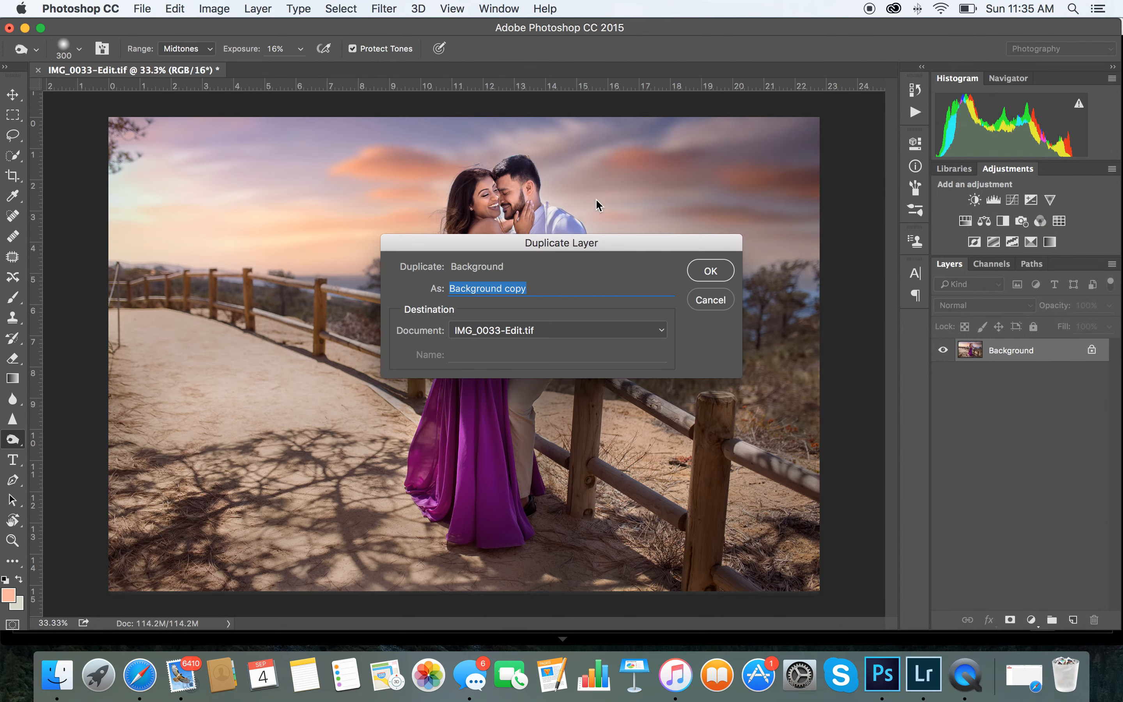
click(706, 273)
Open the Camera Raw filter on Background copy and raise the luminance of the blues to +53
click(378, 8)
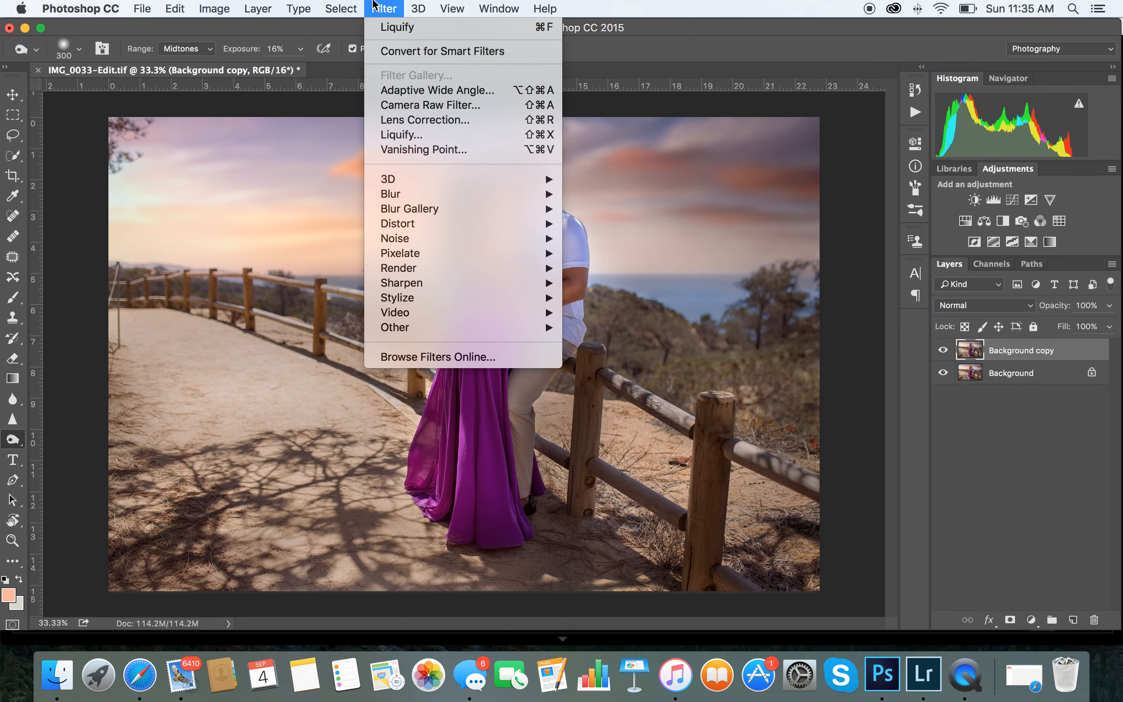
click(437, 102)
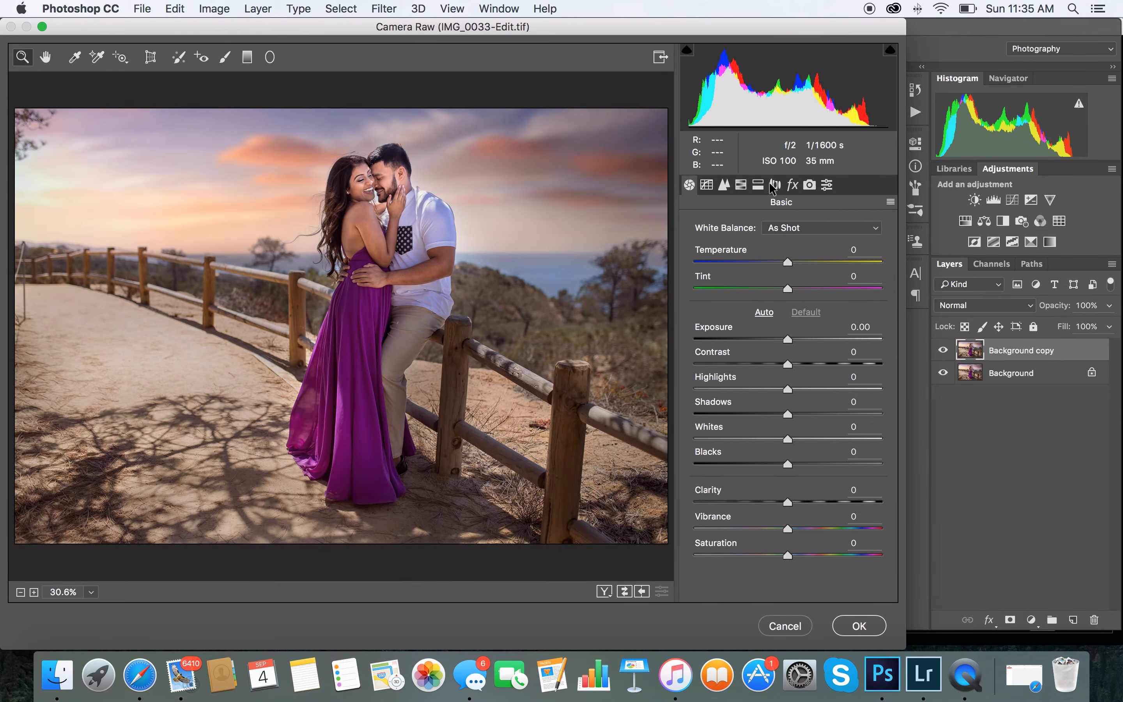
click(743, 188)
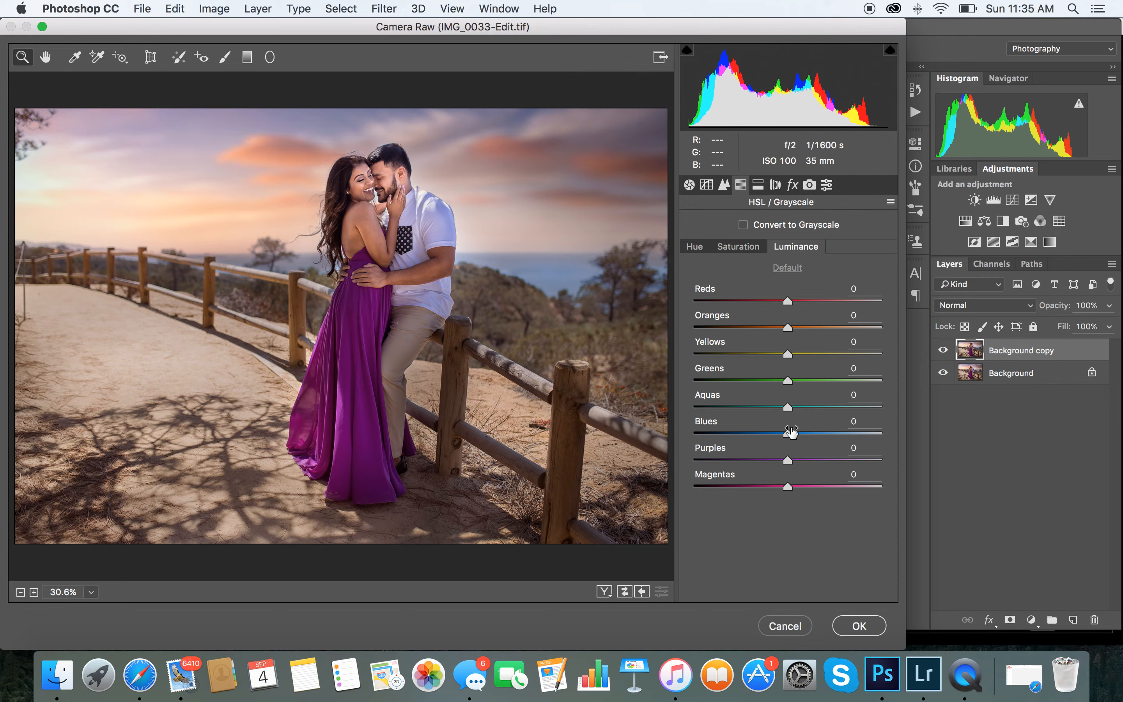
drag(794, 441, 841, 441)
click(413, 237)
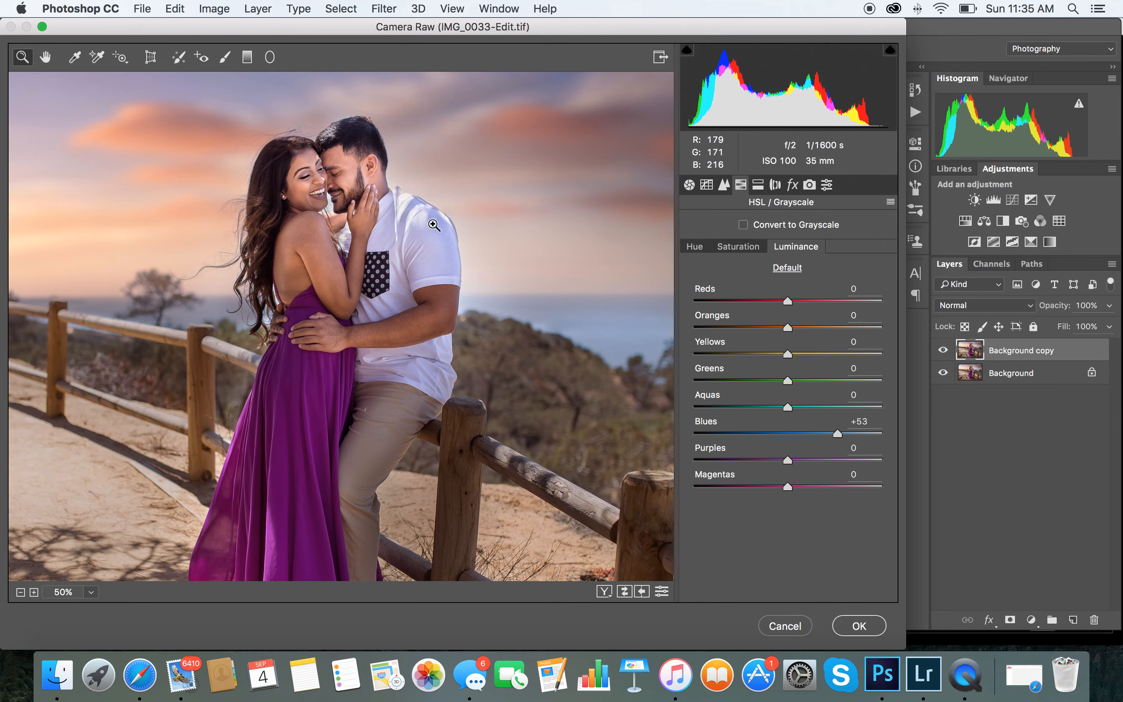
Set luminance to Blues +28 and Purples +18, set saturation to Blues -28 and Purples -18, and apply the Camera Raw filter
drag(788, 460, 812, 433)
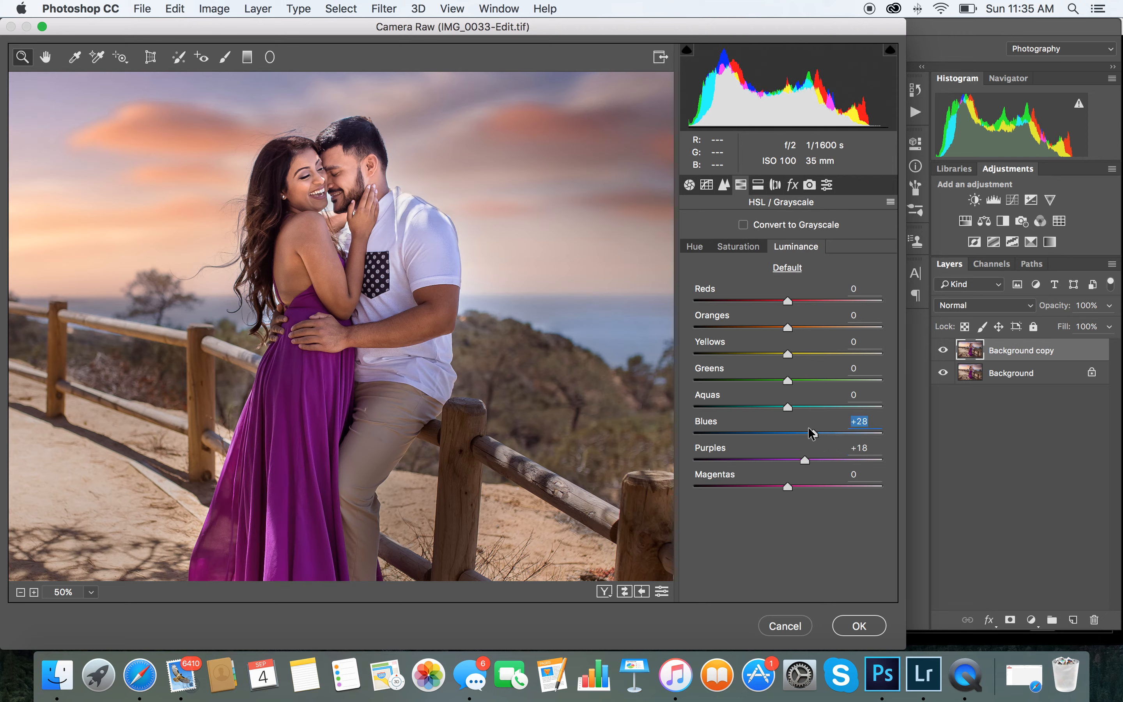
click(738, 247)
drag(787, 436, 761, 434)
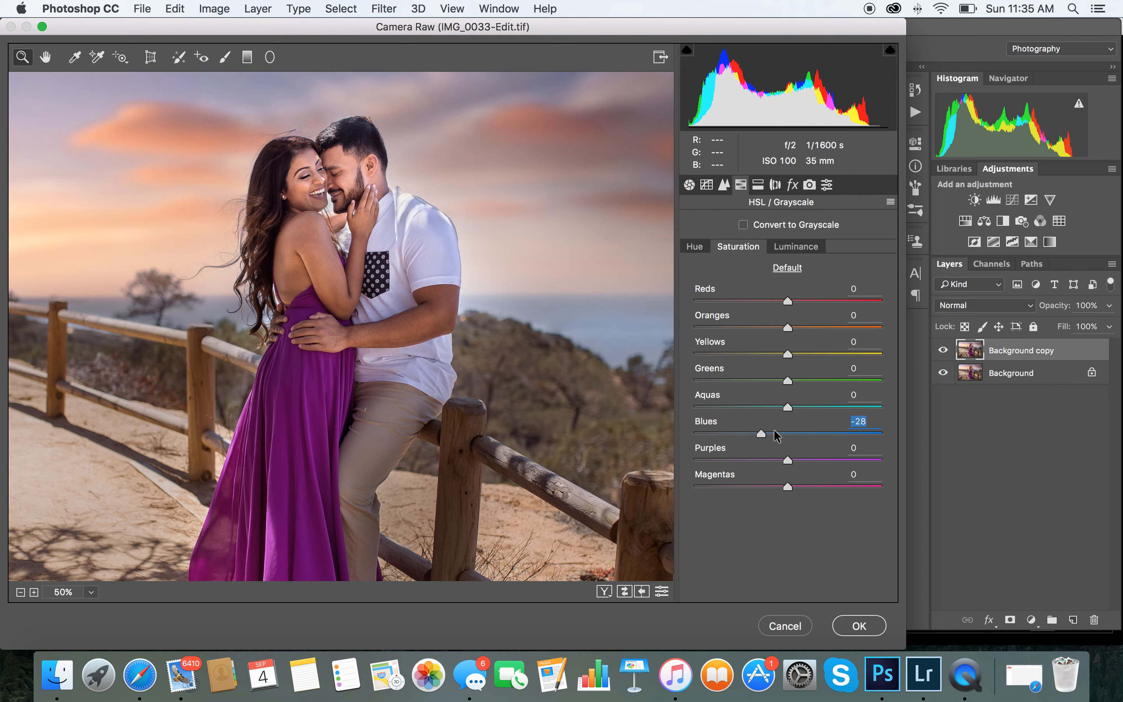
mouse_move(787, 460)
mouse_down()
mouse_move(734, 460)
mouse_move(772, 461)
mouse_up()
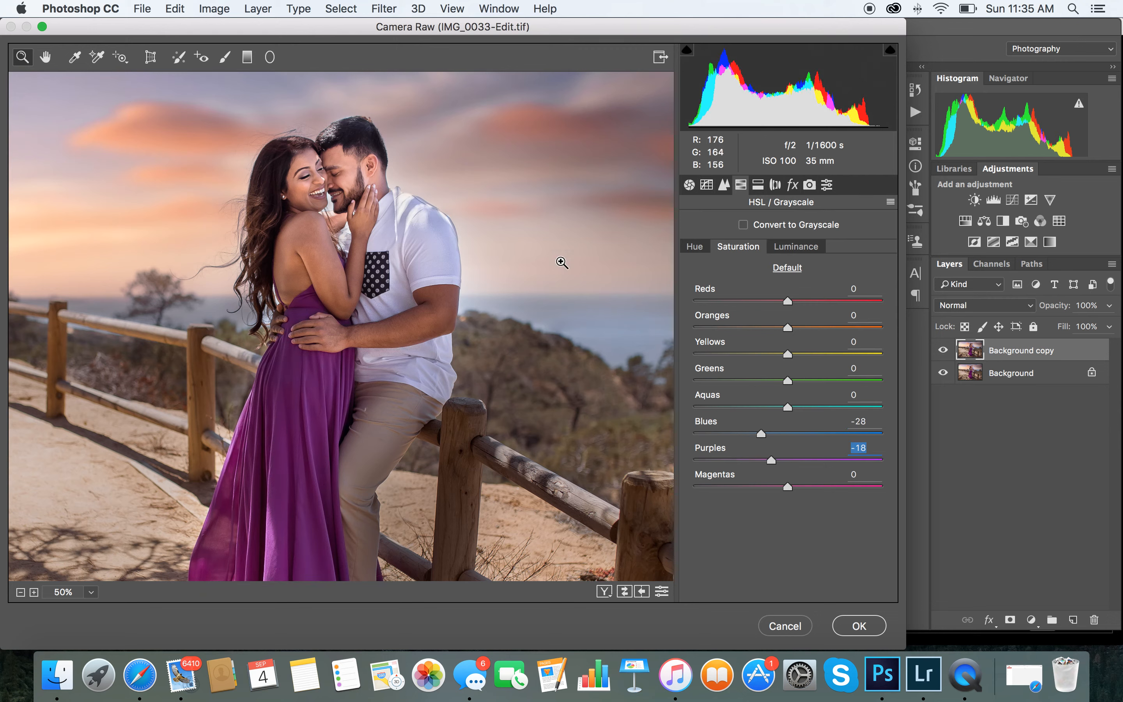
click(878, 626)
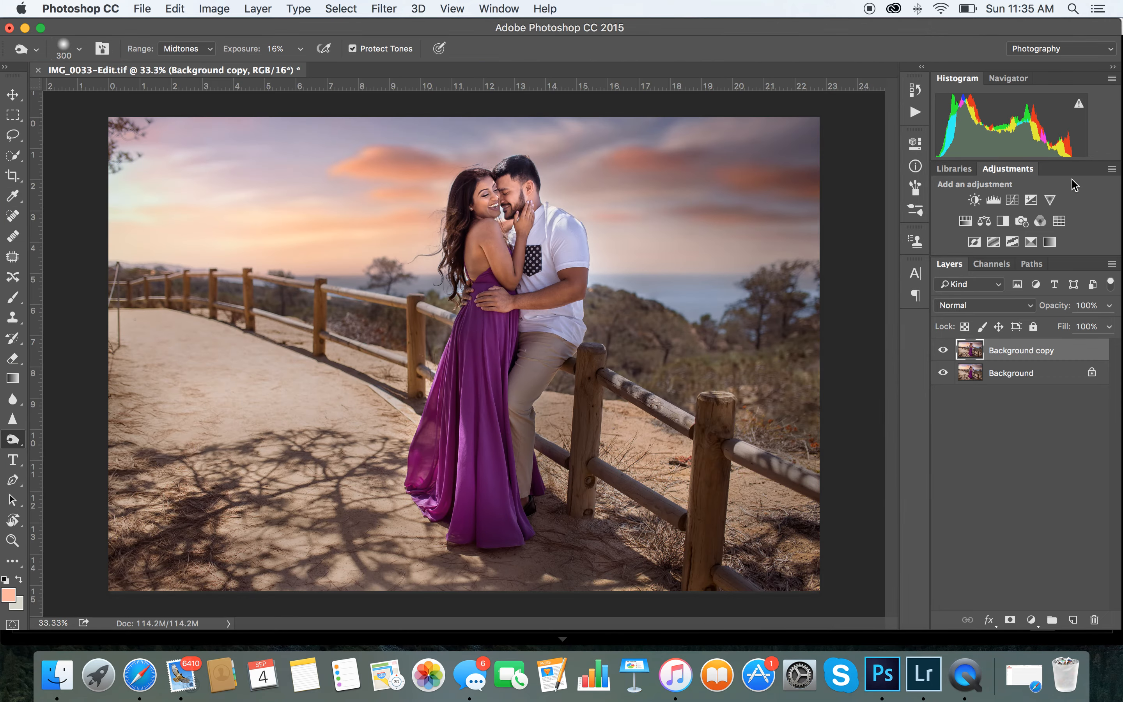
Toggle the visibility of Background copy repeatedly to compare the image before and after the colour adjustment
click(943, 352)
click(943, 352)
click(942, 352)
click(943, 352)
click(943, 351)
click(943, 351)
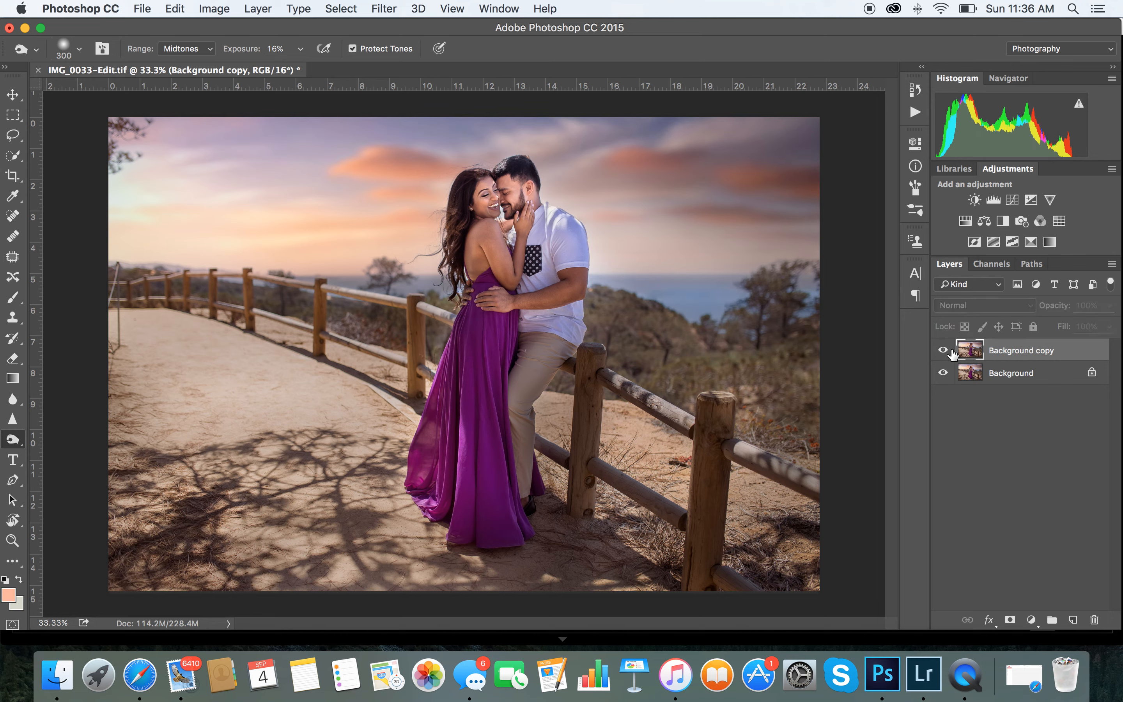
click(943, 351)
click(943, 352)
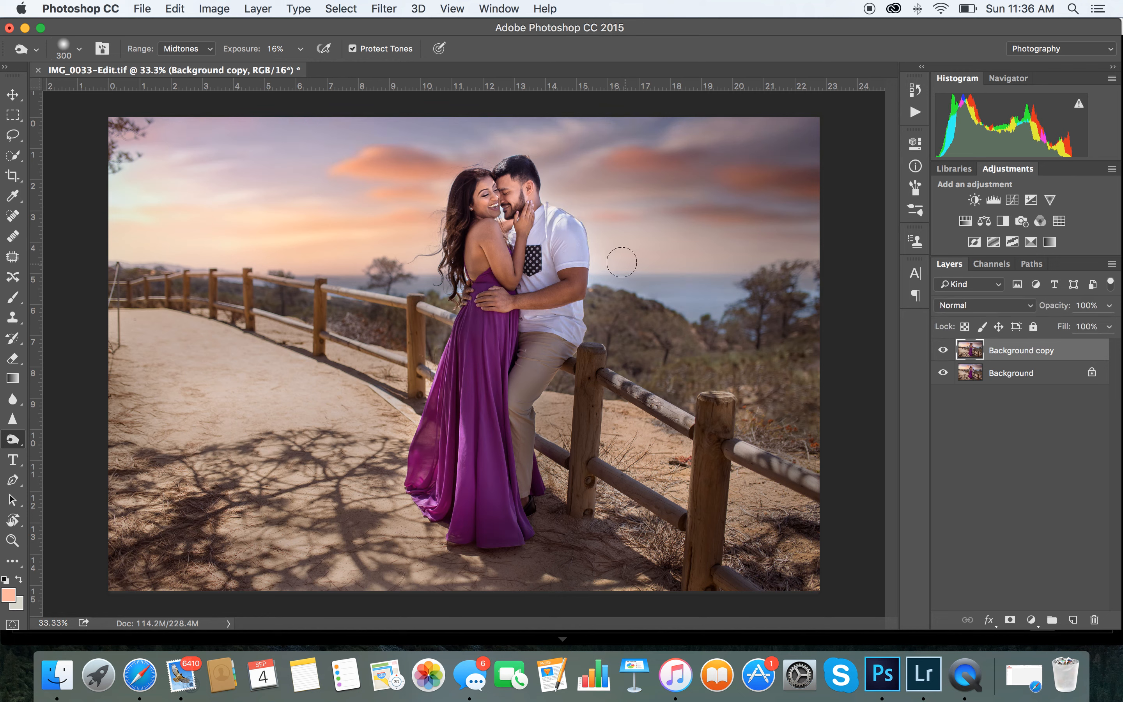
Add a black mask to Background copy and reveal the adjustment over the man's white shirt with a soft 140 px white brush
click(1011, 620)
key(super+i)
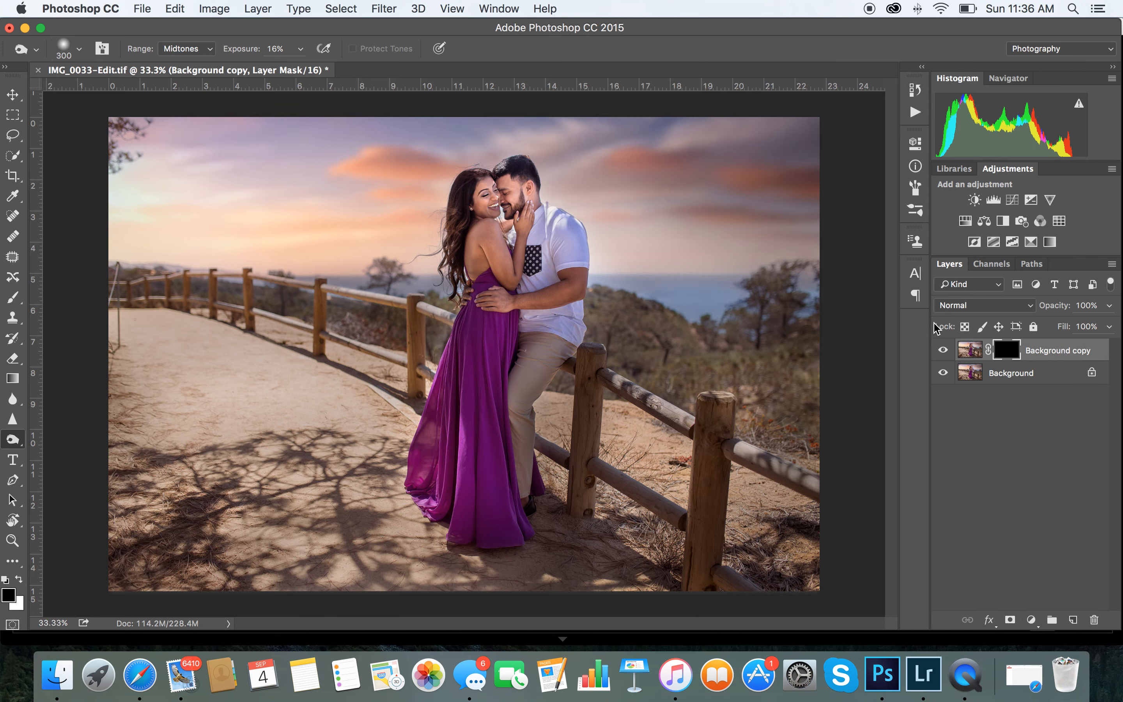
click(27, 299)
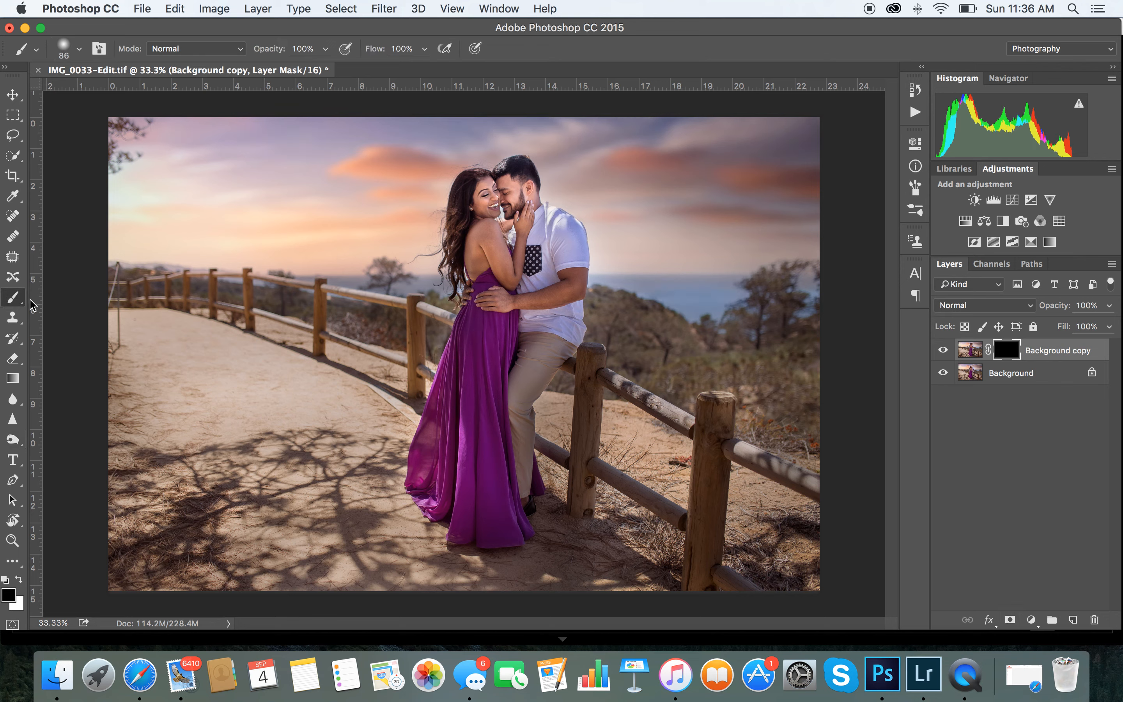
click(80, 49)
drag(117, 97, 144, 98)
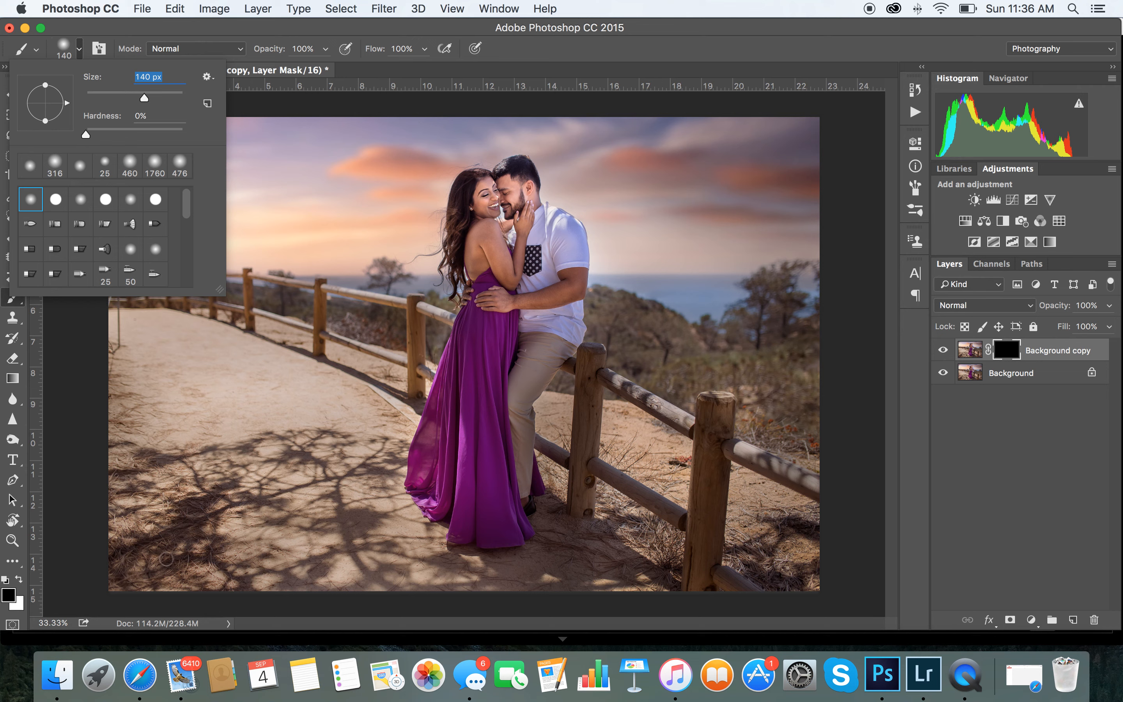
click(20, 580)
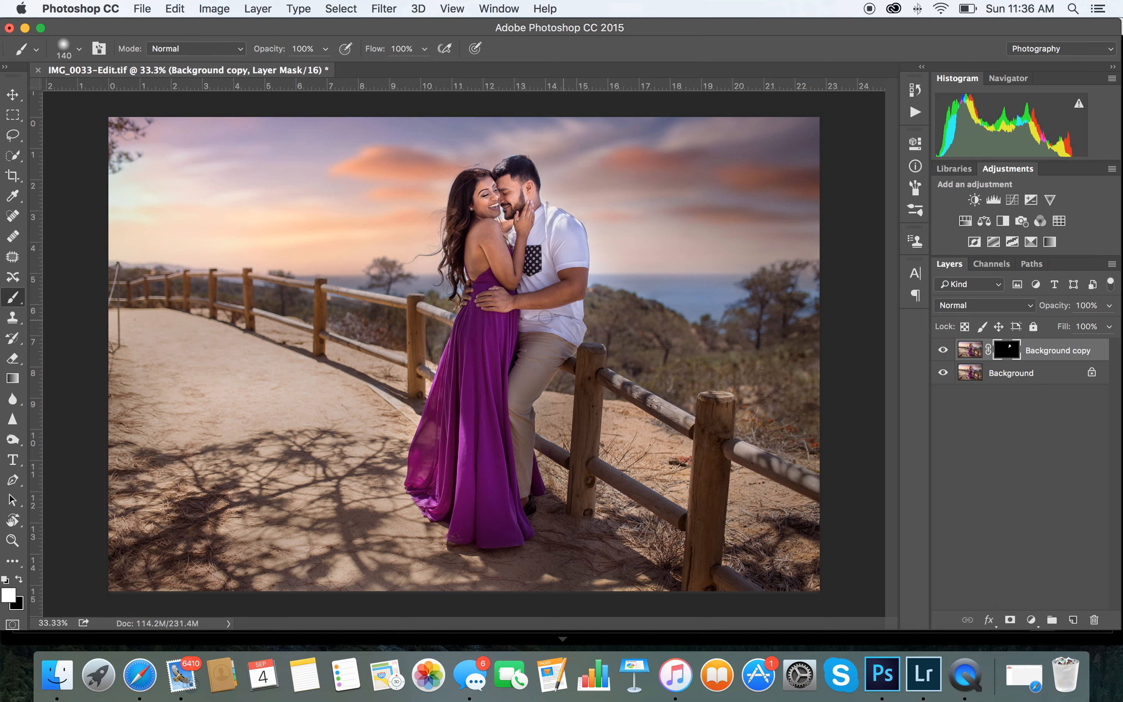
Compare the masked adjustment with the original by toggling Background copy, and merge it with the Background layer
click(944, 352)
click(945, 352)
click(1112, 263)
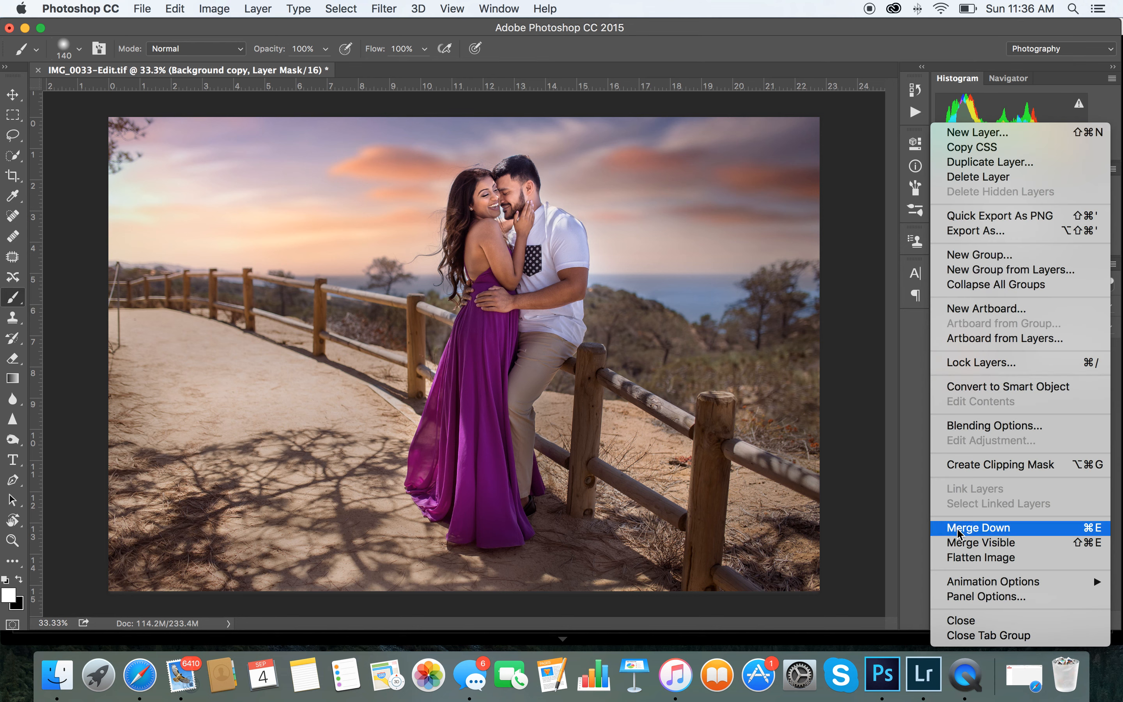
click(1094, 548)
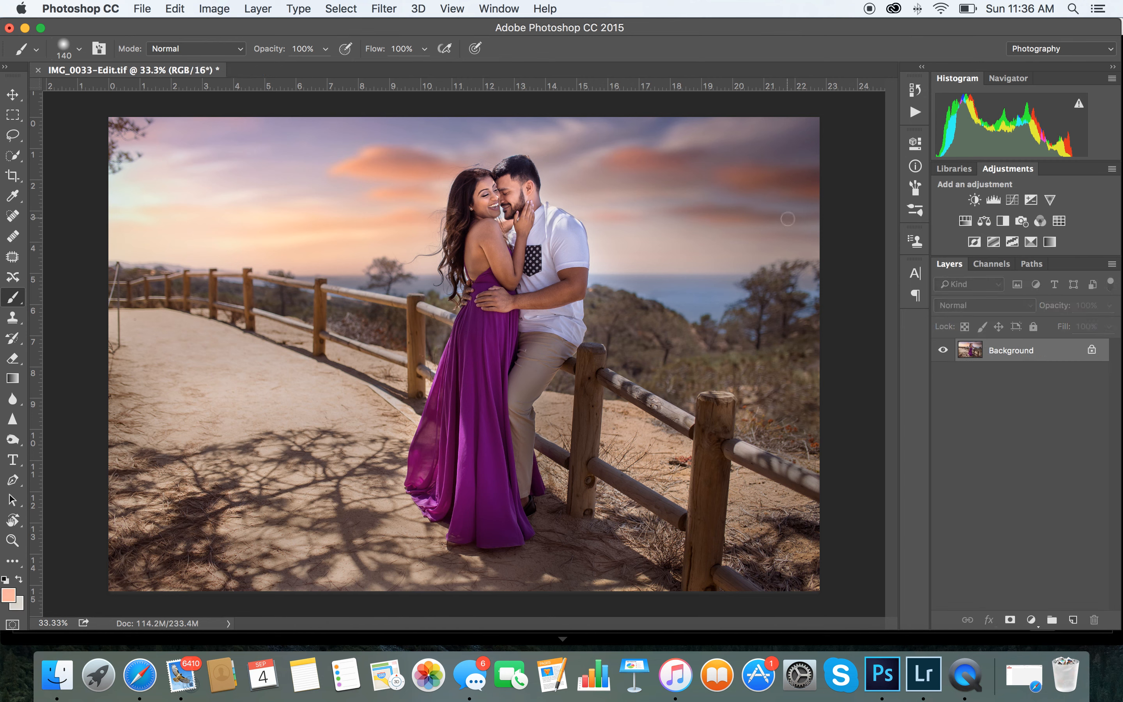